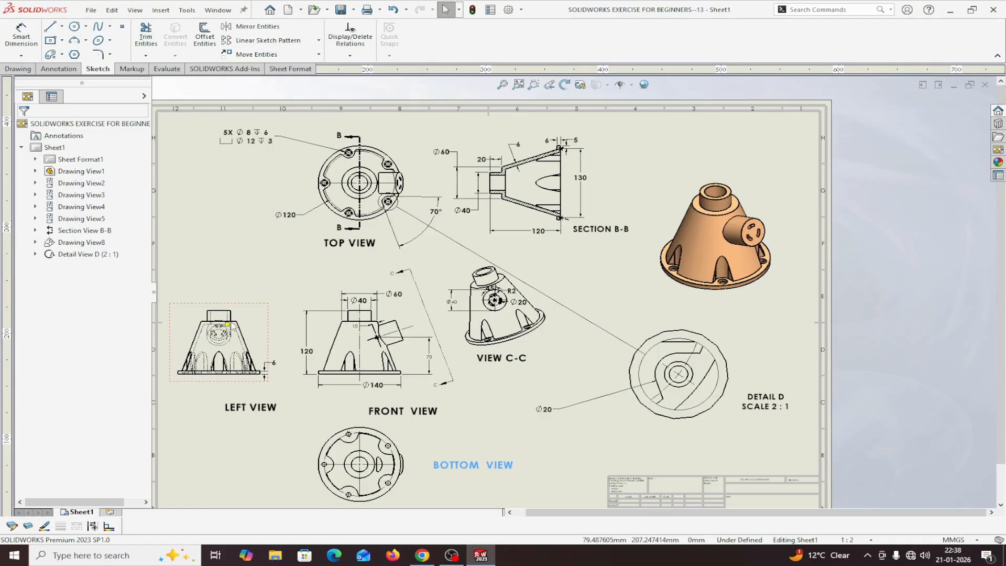
Examine the drawing sheet's top, front, section and detail views for the conical housing's dimensions
{"action": "scroll", "coordinate": [495, 225], "scroll_direction": "down", "scroll_amount": 2}
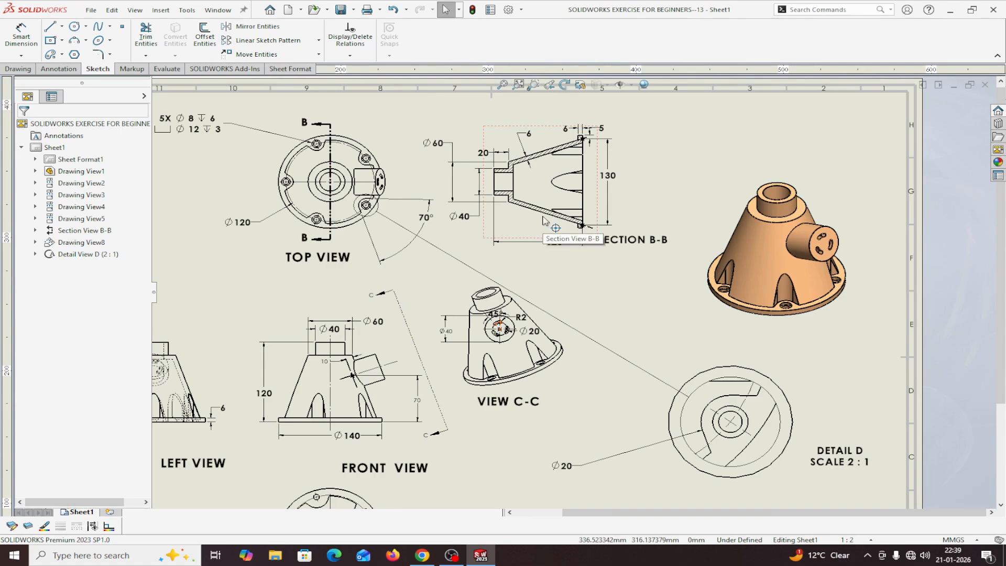
{"action": "scroll", "coordinate": [545, 220], "scroll_direction": "down", "scroll_amount": 1}
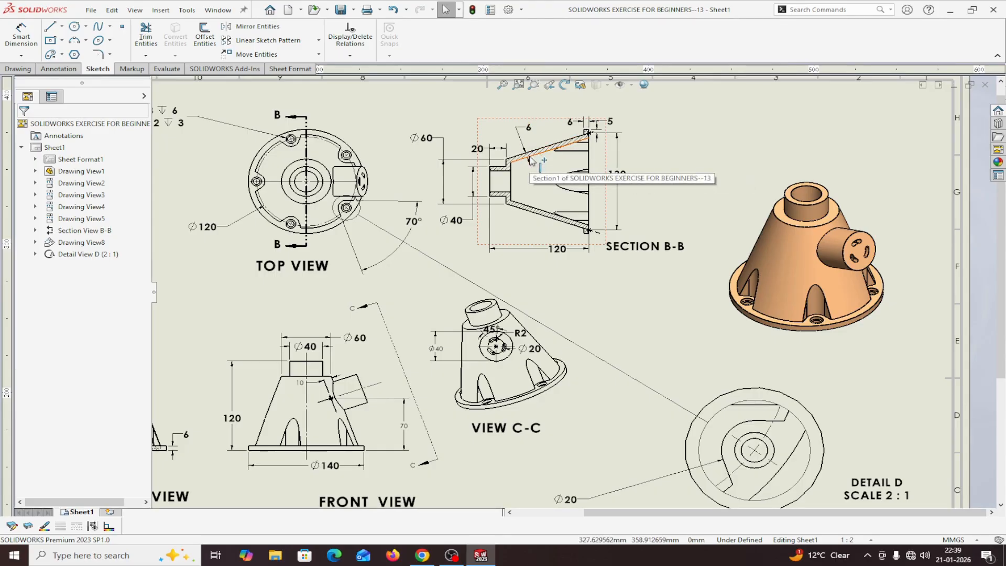
{"action": "scroll", "coordinate": [744, 315], "scroll_direction": "up", "scroll_amount": 1}
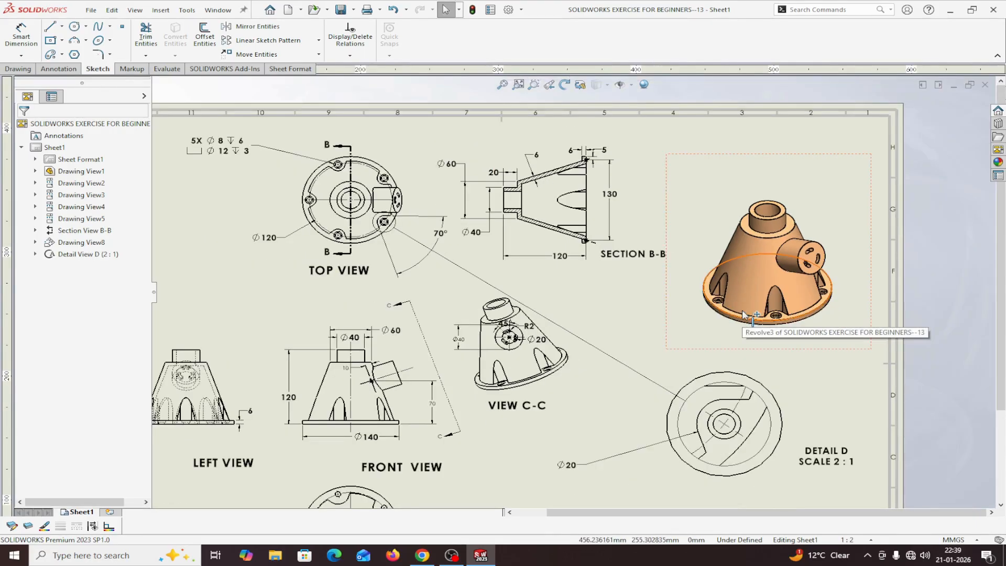
{"action": "scroll", "coordinate": [745, 315], "scroll_direction": "up", "scroll_amount": 2}
{"action": "scroll", "coordinate": [476, 232], "scroll_direction": "down", "scroll_amount": 3}
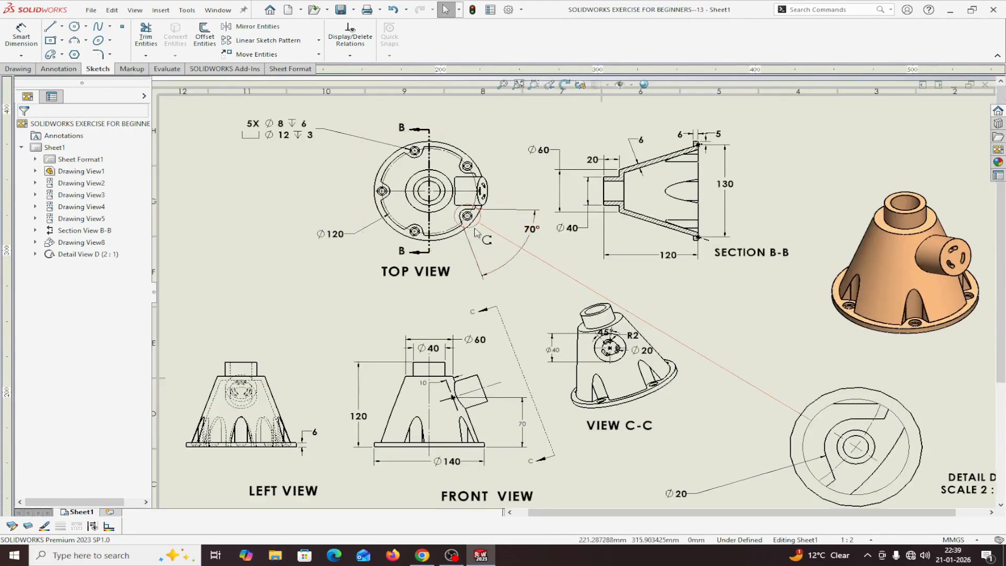
{"action": "scroll", "coordinate": [482, 235], "scroll_direction": "down", "scroll_amount": 2}
{"action": "scroll", "coordinate": [756, 374], "scroll_direction": "up", "scroll_amount": 3}
{"action": "scroll", "coordinate": [756, 375], "scroll_direction": "down", "scroll_amount": 2}
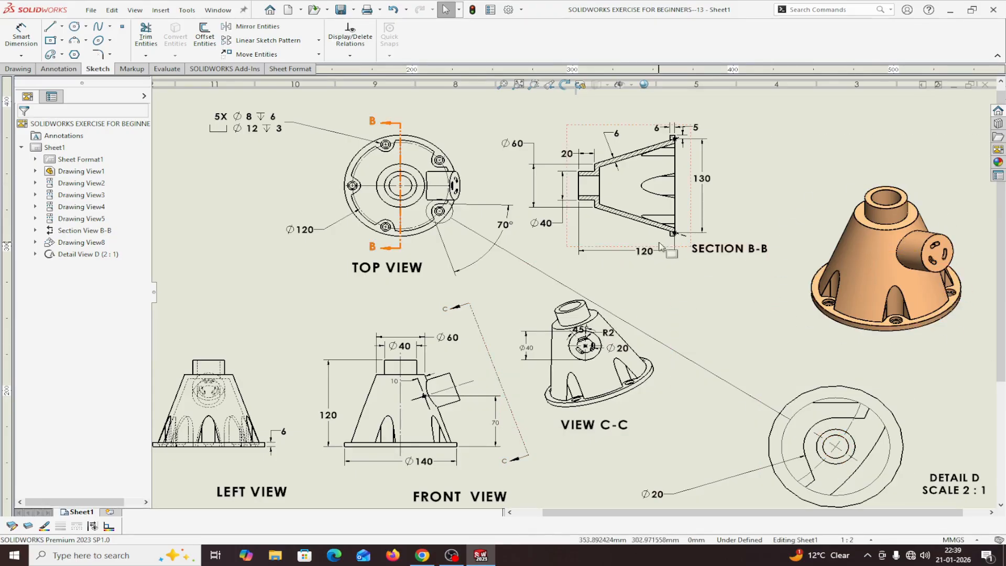
Create a new part document and set its background scene to Plain White
{"action": "left_click", "coordinate": [92, 10]}
{"action": "left_click", "coordinate": [100, 27]}
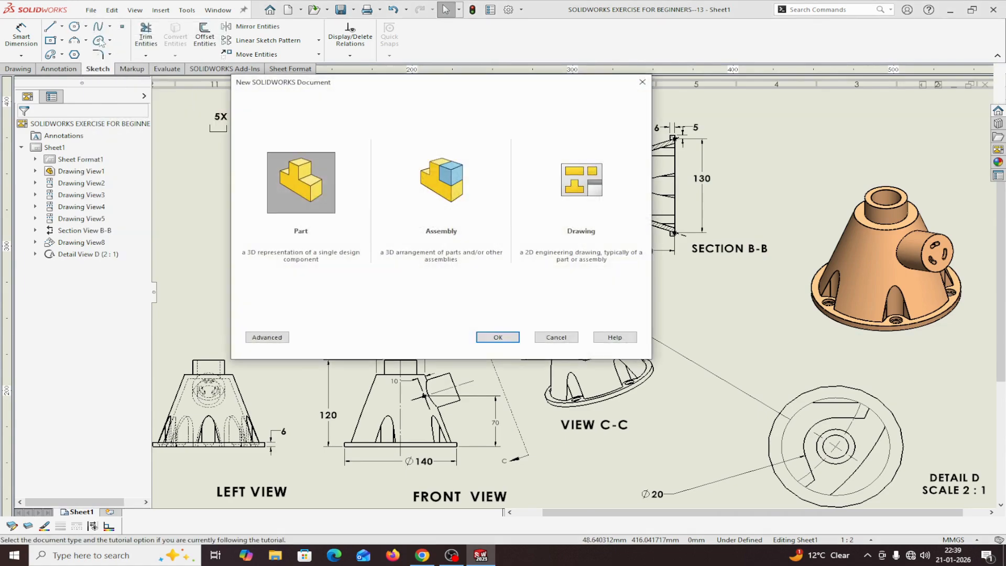
{"action": "left_click", "coordinate": [498, 338]}
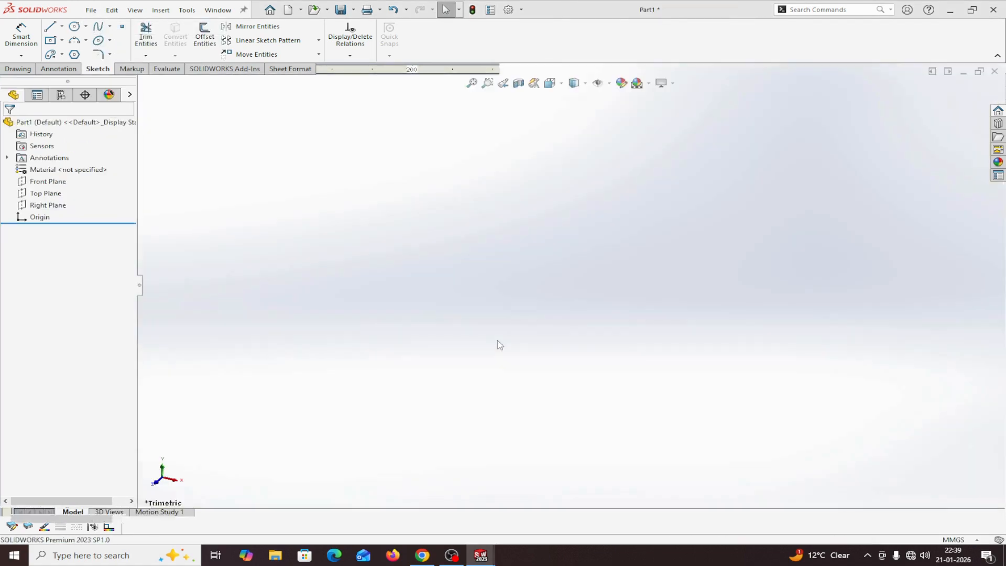
{"action": "left_click", "coordinate": [648, 83]}
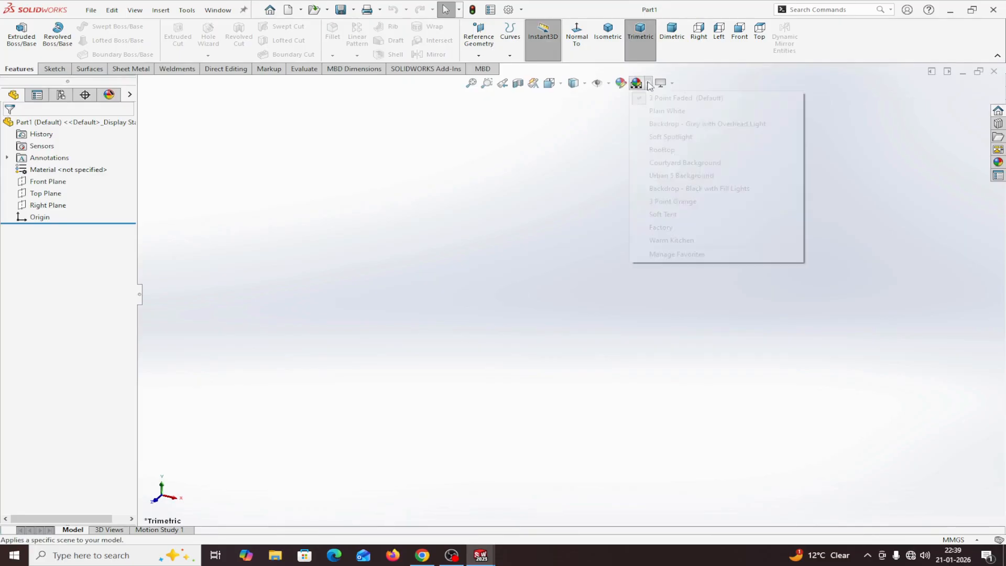
{"action": "left_click", "coordinate": [656, 109]}
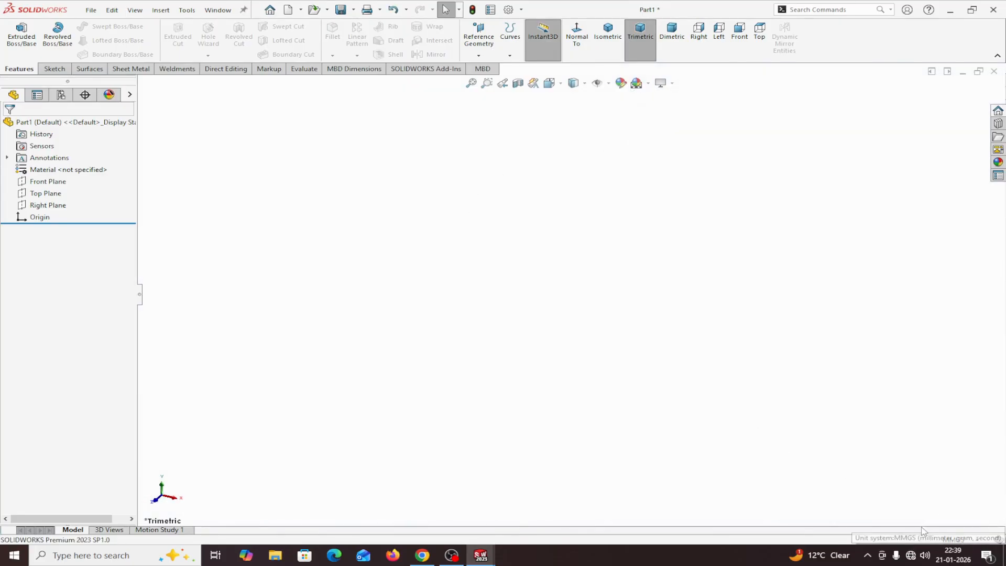
Start a sketch on the Front Plane and draw a vertical centerline about 80 mm long upward from the origin
{"action": "left_click", "coordinate": [38, 182]}
{"action": "left_click", "coordinate": [50, 166]}
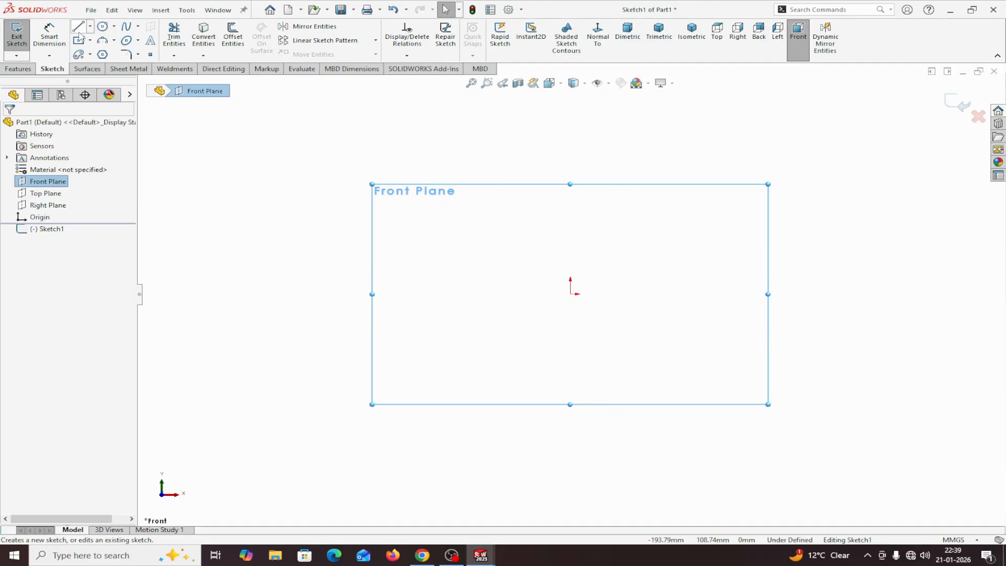
{"action": "left_click", "coordinate": [90, 27]}
{"action": "left_click", "coordinate": [101, 52]}
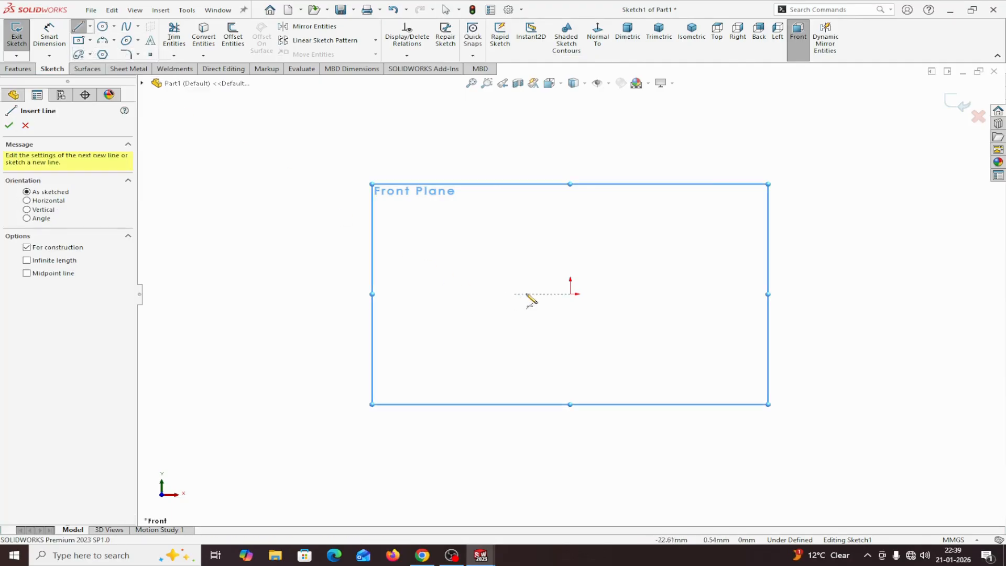
{"action": "left_click", "coordinate": [571, 294]}
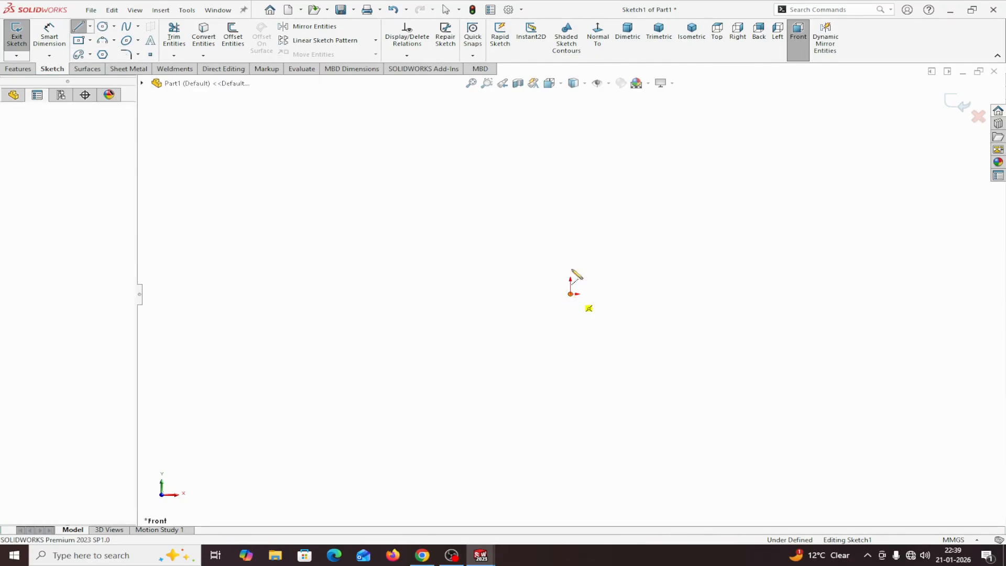
{"action": "left_click", "coordinate": [570, 134]}
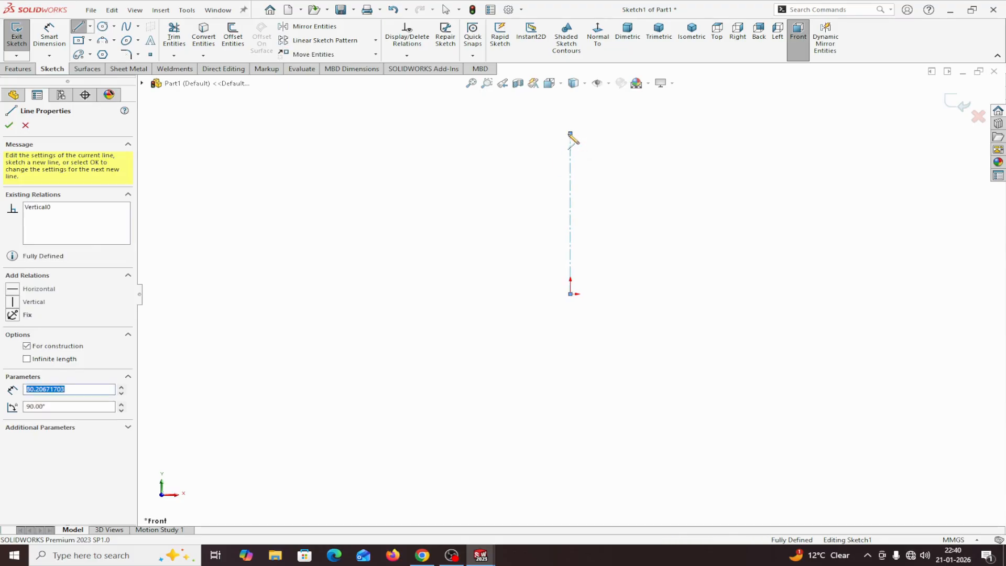
{"action": "right_click", "coordinate": [572, 135]}
{"action": "left_click", "coordinate": [592, 139]}
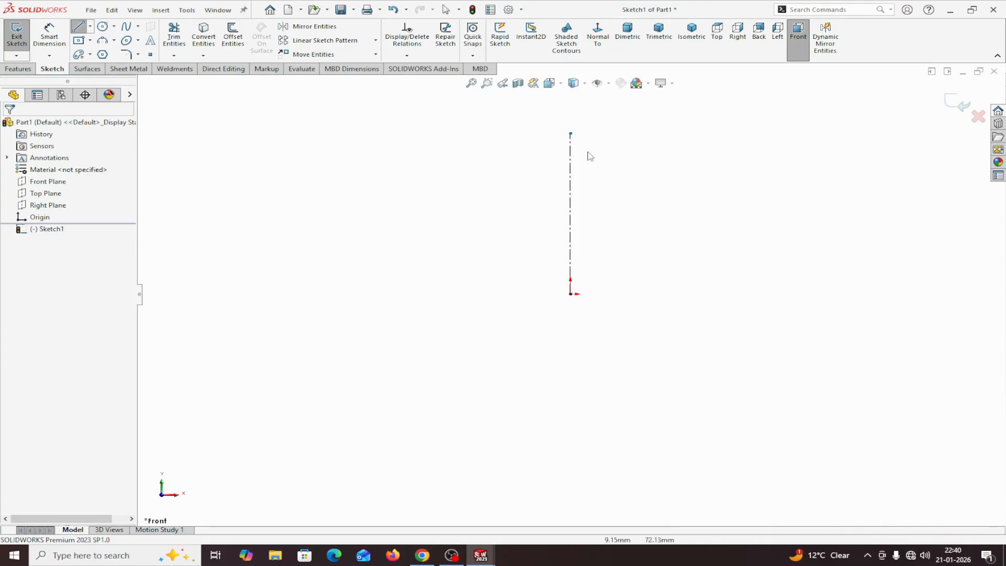
{"action": "left_click", "coordinate": [572, 171]}
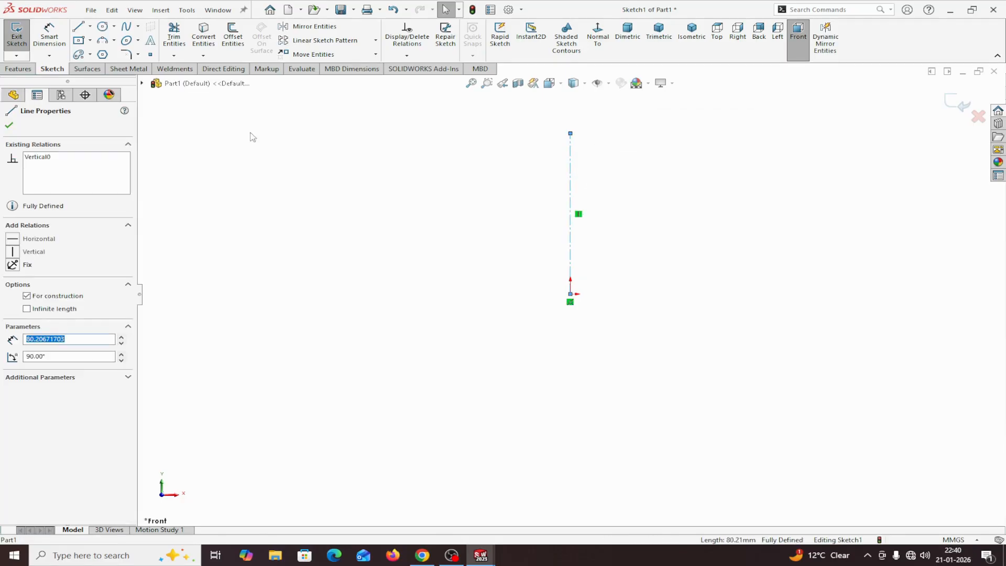
Draw the stepped half-profile from the centerline's upper end, about 14 mm across, down, outward, sloping to the base level and back to the origin
{"action": "left_click", "coordinate": [76, 29]}
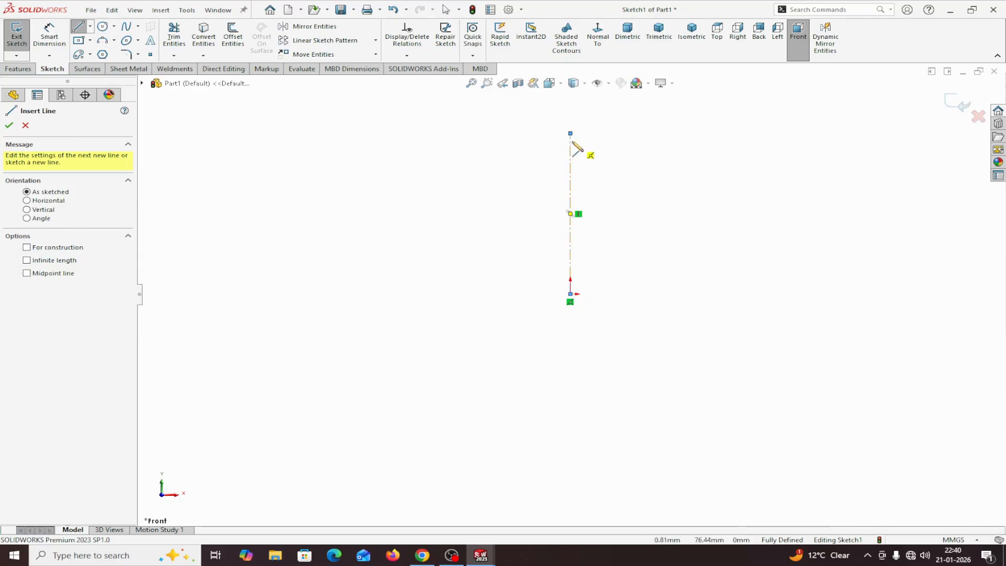
{"action": "left_click", "coordinate": [570, 133]}
{"action": "left_click", "coordinate": [602, 133]}
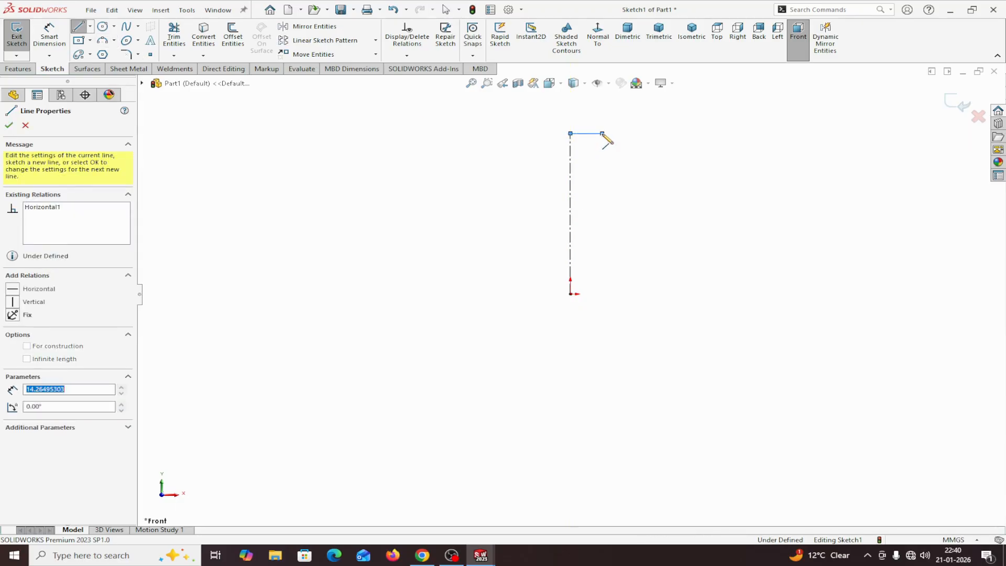
{"action": "left_click", "coordinate": [602, 152]}
{"action": "left_click", "coordinate": [623, 152]}
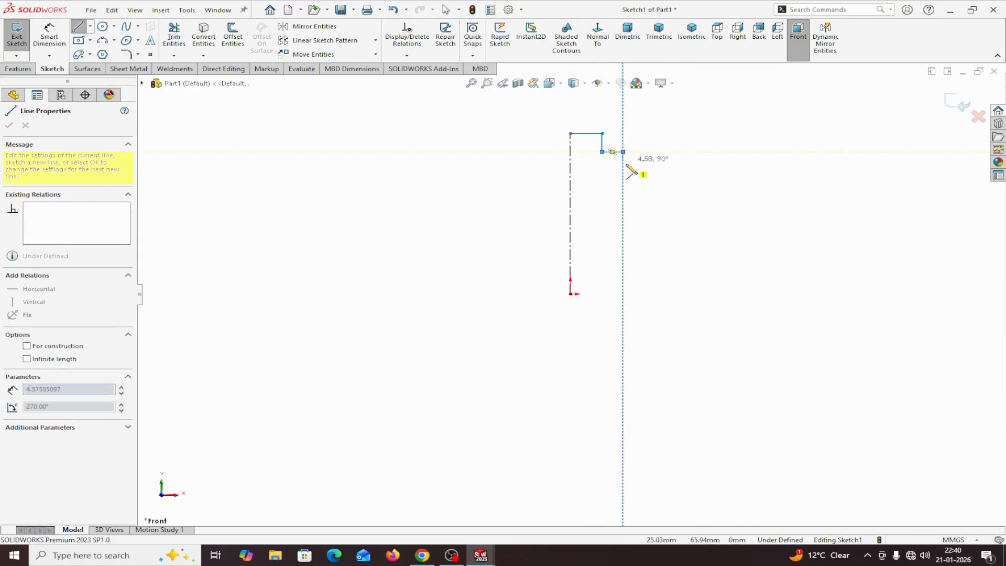
{"action": "left_click", "coordinate": [680, 293]}
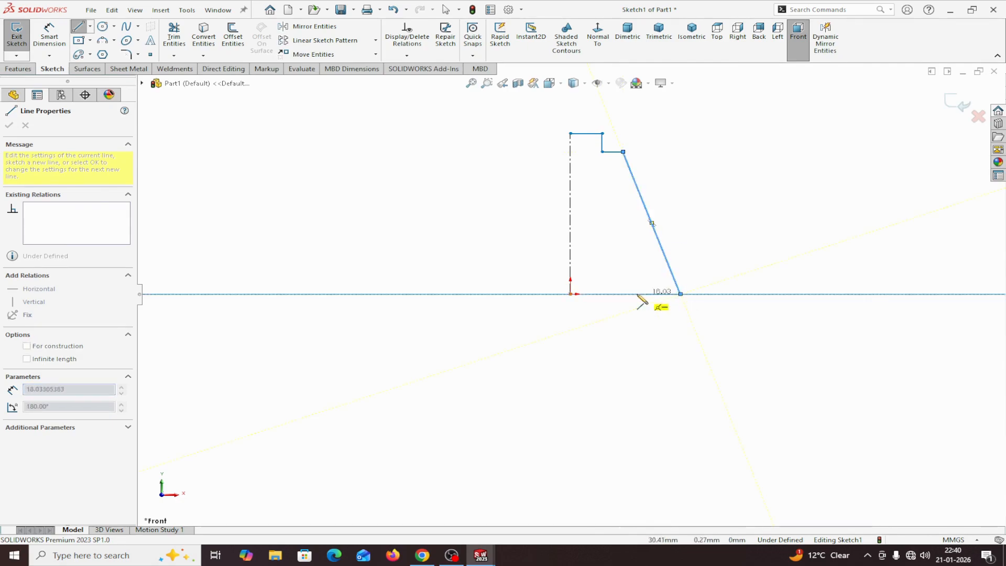
{"action": "left_click", "coordinate": [571, 294]}
{"action": "right_click", "coordinate": [574, 296]}
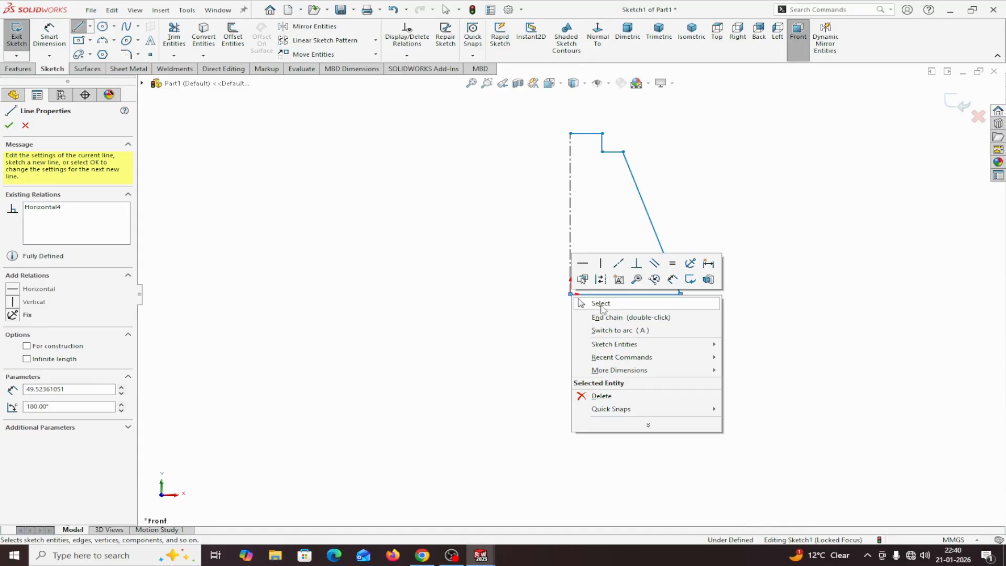
{"action": "left_click", "coordinate": [596, 304]}
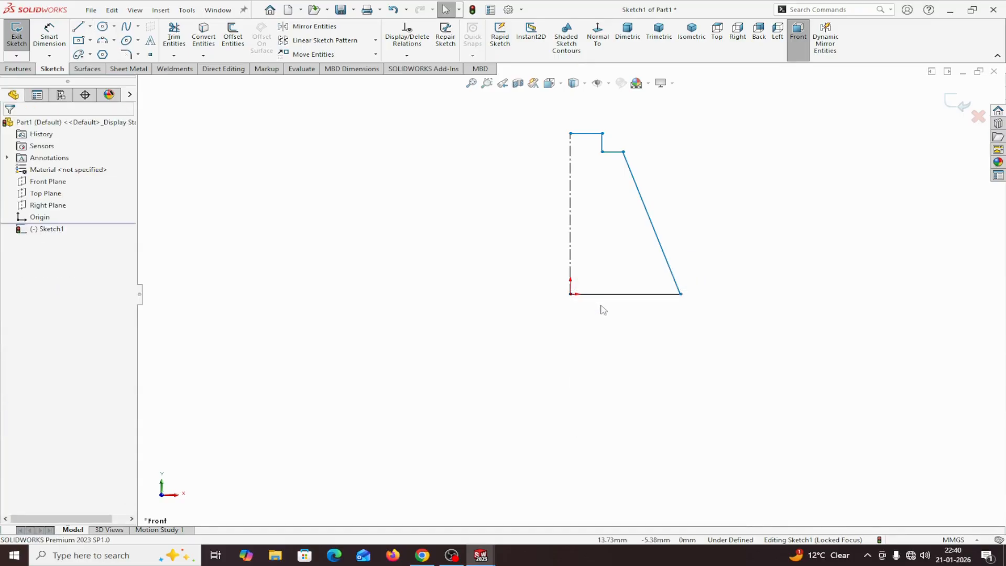
Dimension the base's outer corner about the centerline as a doubled distance of 130 mm
{"action": "left_click", "coordinate": [51, 38]}
{"action": "scroll", "coordinate": [556, 317], "scroll_direction": "down", "scroll_amount": 3}
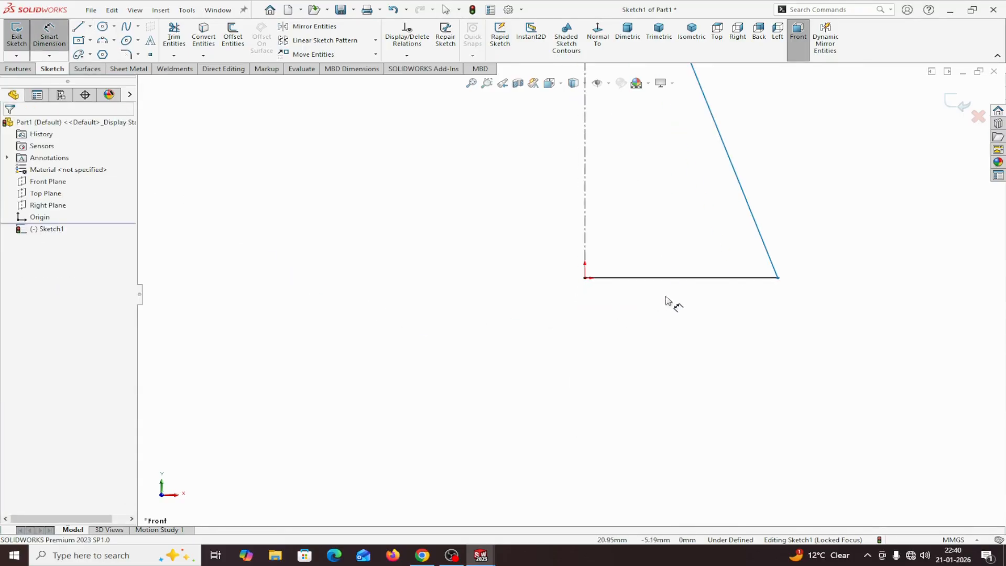
{"action": "scroll", "coordinate": [659, 297], "scroll_direction": "up", "scroll_amount": 3}
{"action": "scroll", "coordinate": [643, 297], "scroll_direction": "down", "scroll_amount": 1}
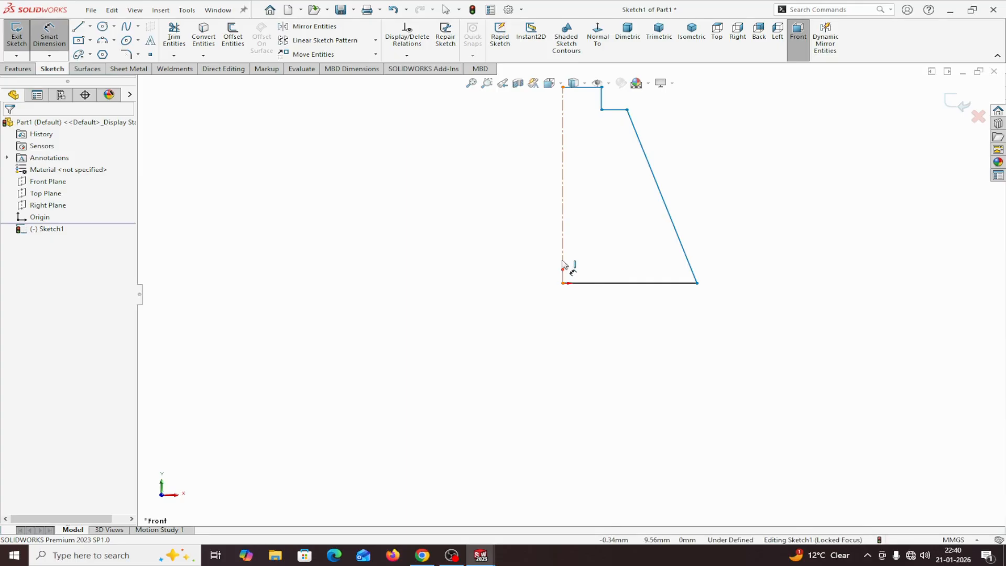
{"action": "left_click", "coordinate": [563, 283]}
{"action": "left_click", "coordinate": [697, 283]}
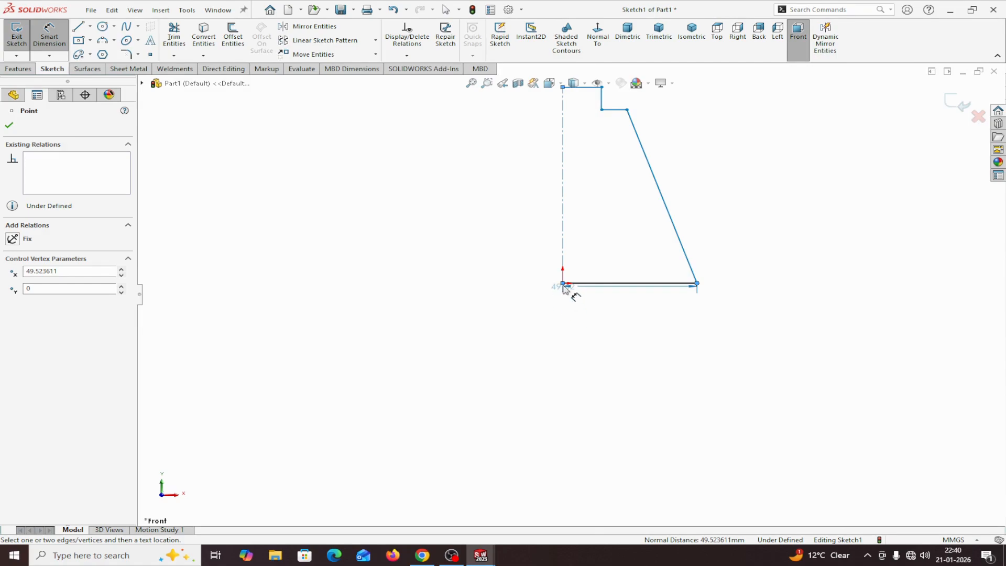
{"action": "left_click", "coordinate": [512, 314]}
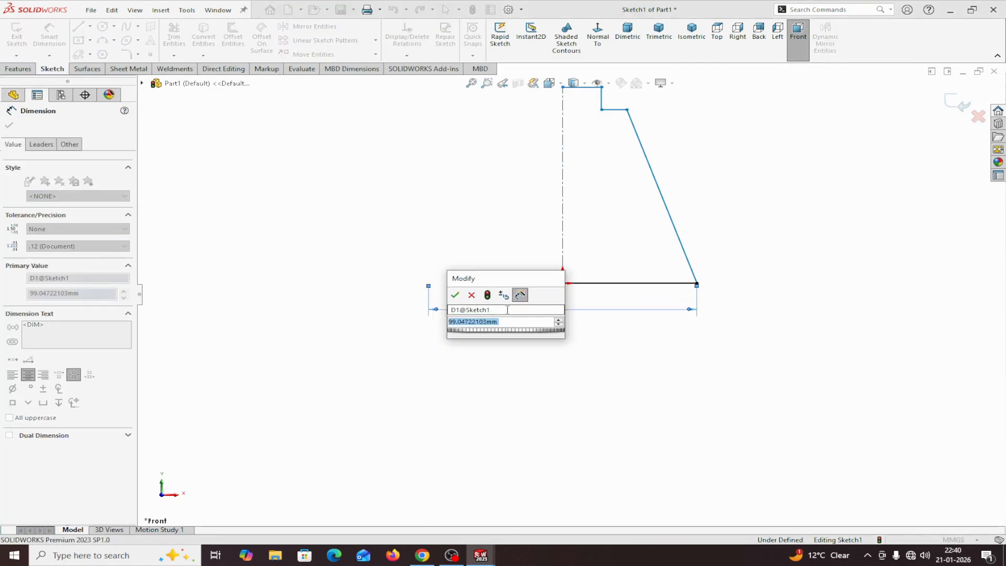
{"action": "type", "text": "130"}
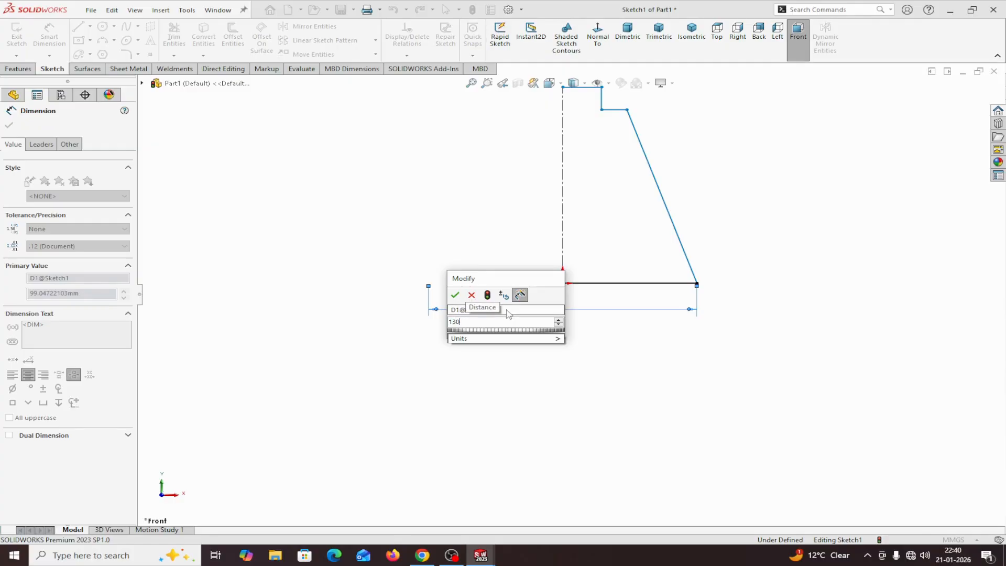
{"action": "key", "text": "Return"}
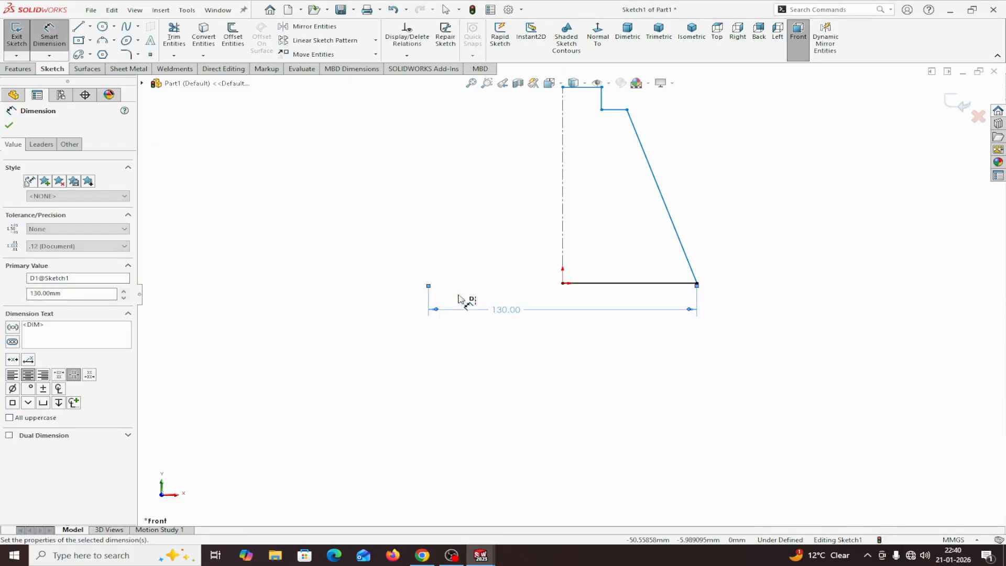
Dimension the short vertical line of the upper step to a height of 20 mm
{"action": "scroll", "coordinate": [621, 158], "scroll_direction": "up", "scroll_amount": 3}
{"action": "scroll", "coordinate": [603, 166], "scroll_direction": "down", "scroll_amount": 4}
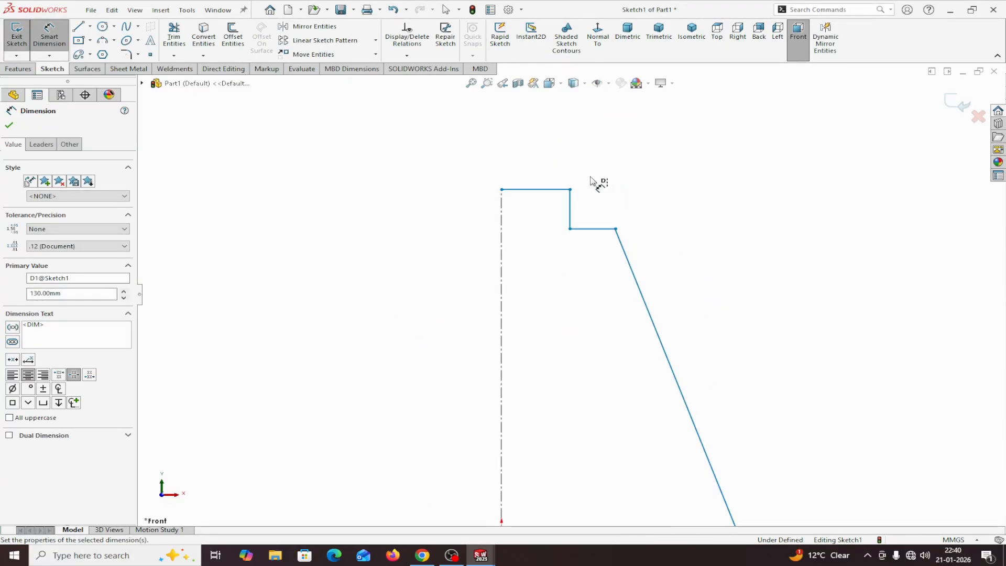
{"action": "left_click", "coordinate": [572, 205]}
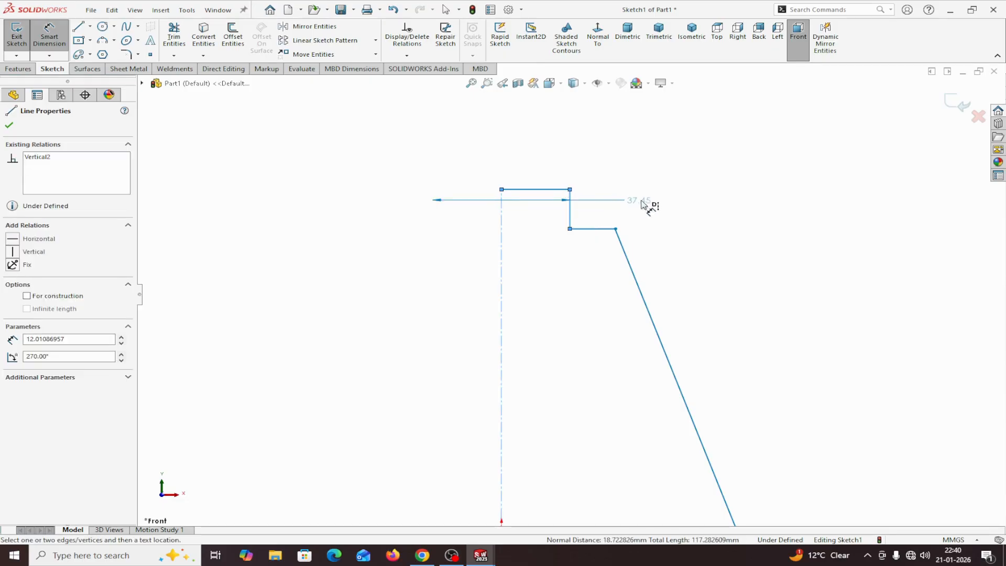
{"action": "left_click", "coordinate": [570, 189]}
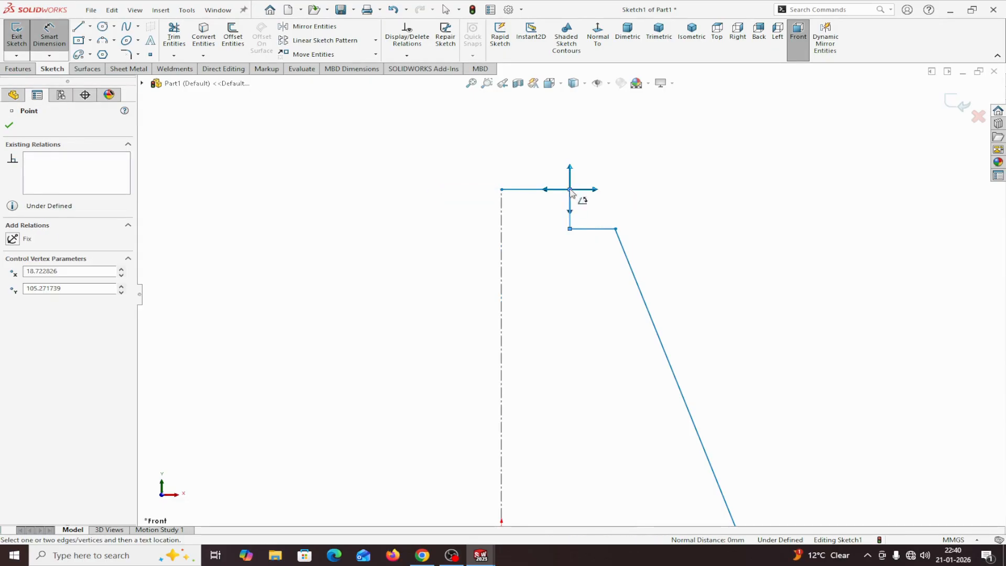
{"action": "left_click", "coordinate": [571, 229]}
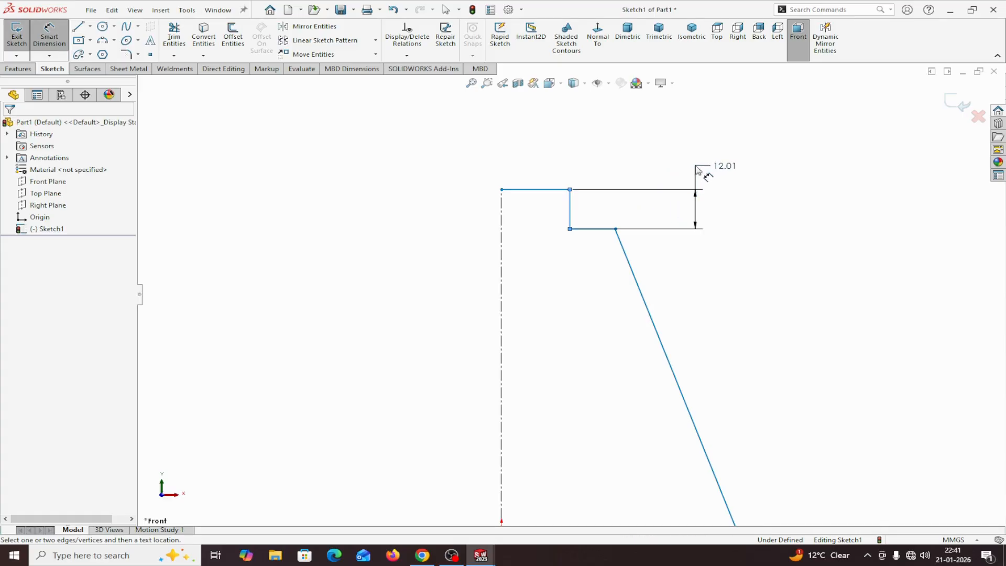
{"action": "left_click", "coordinate": [697, 168]}
{"action": "type", "text": "20"}
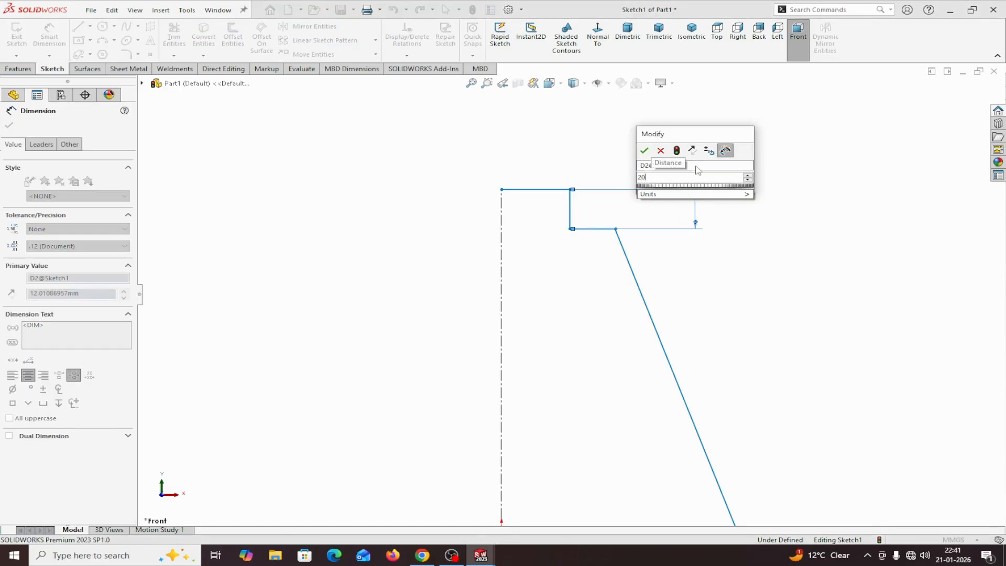
{"action": "left_click", "coordinate": [646, 152]}
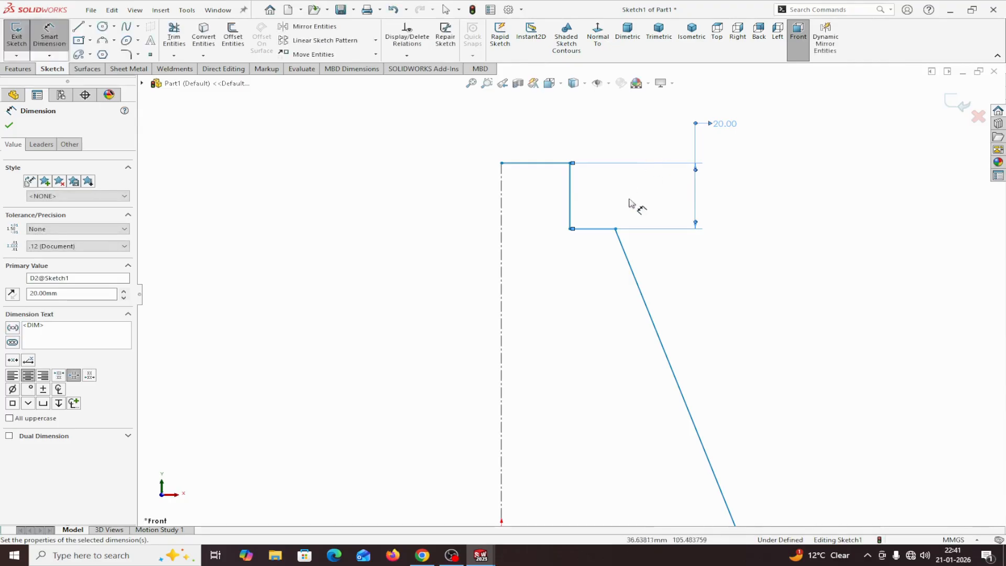
Dimension the vertical centerline's length, the overall height of the profile, as 120 mm
{"action": "scroll", "coordinate": [602, 231], "scroll_direction": "up", "scroll_amount": 3}
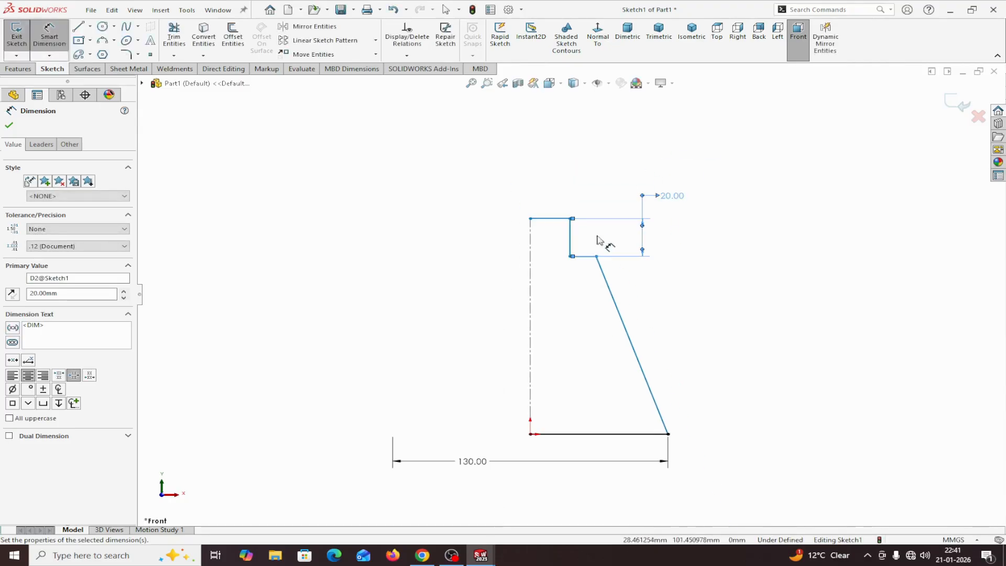
{"action": "left_click", "coordinate": [531, 298]}
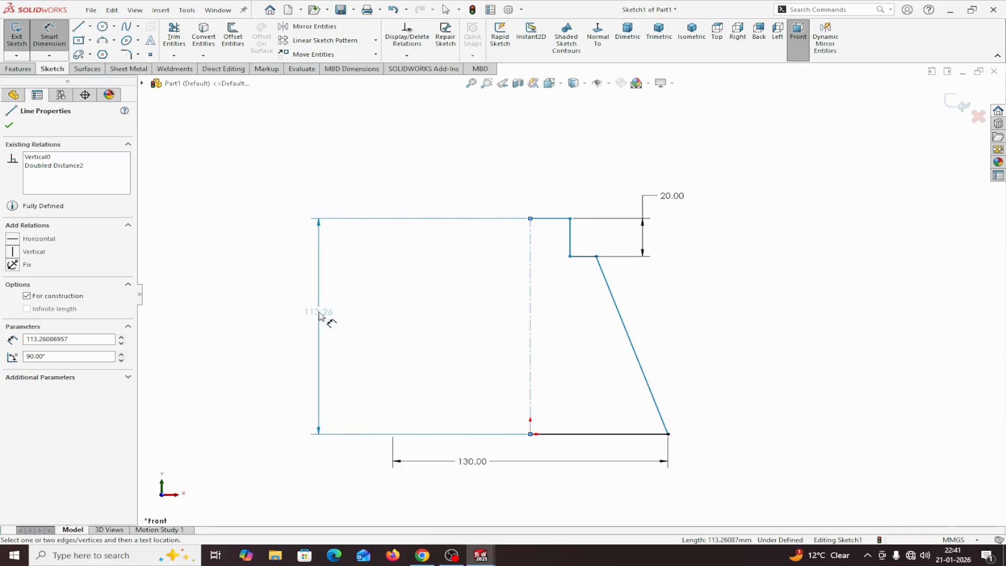
{"action": "left_click", "coordinate": [320, 314]}
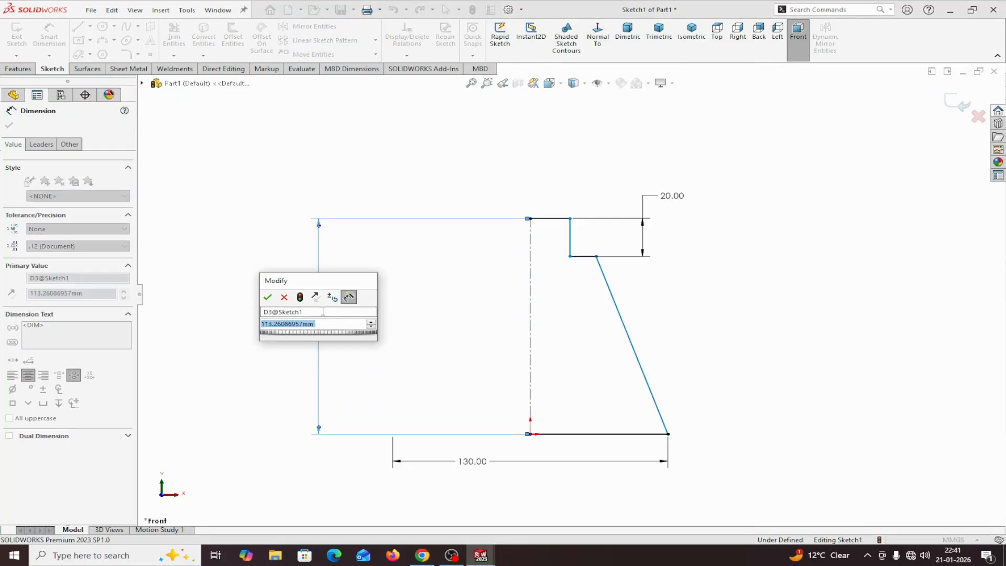
{"action": "type", "text": "12"}
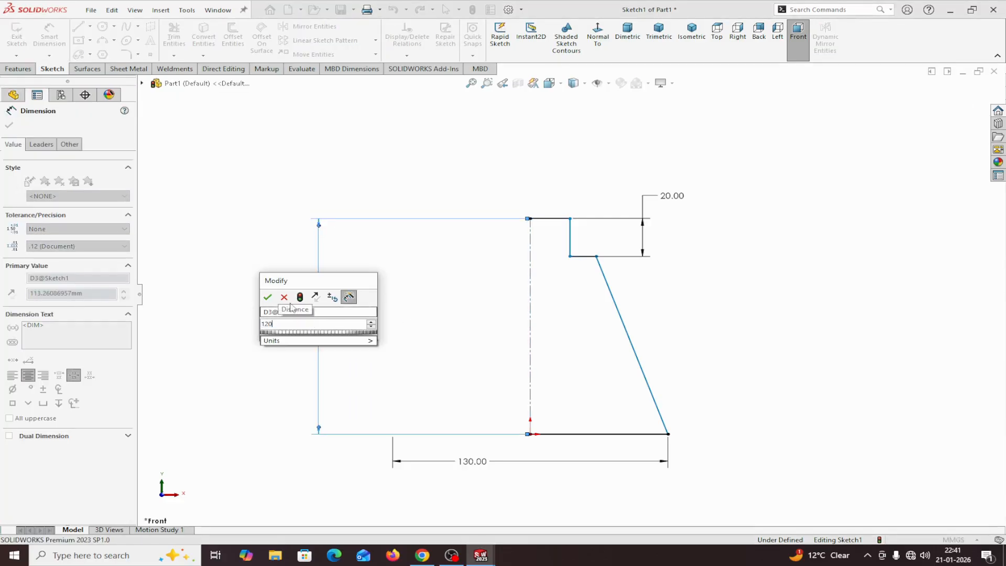
{"action": "type", "text": "0"}
{"action": "left_click", "coordinate": [267, 297]}
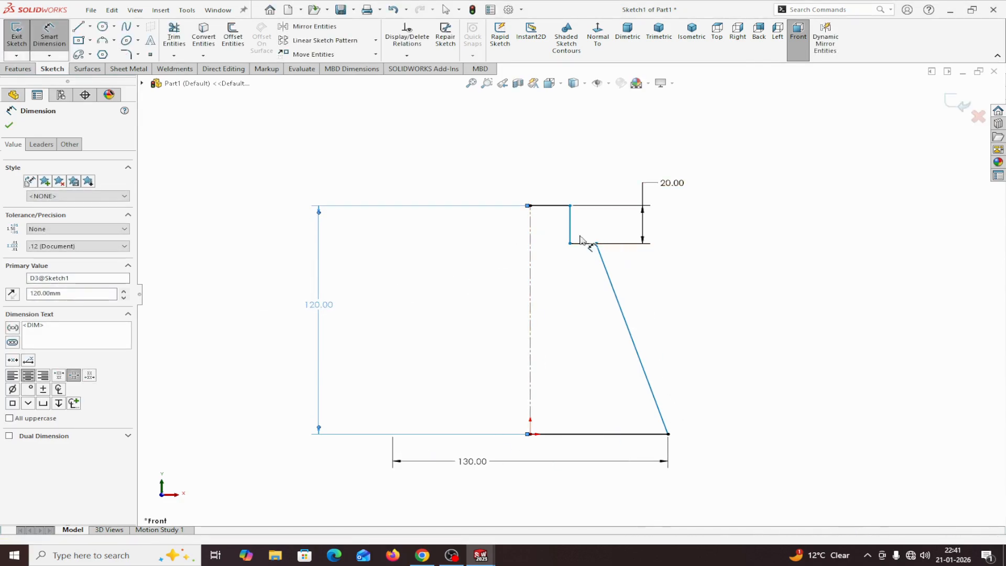
Dimension the upper step's outer top corner about the centerline as a doubled distance of 40 mm
{"action": "left_click_drag", "start_coordinate": [530, 225], "coordinate": [575, 212]}
{"action": "left_click", "coordinate": [530, 205]}
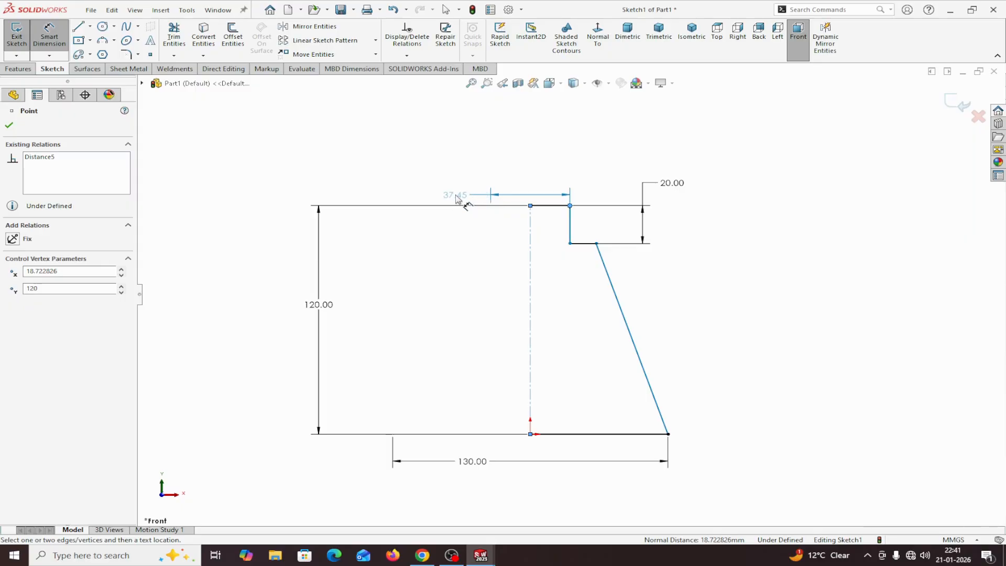
{"action": "left_click", "coordinate": [449, 166]}
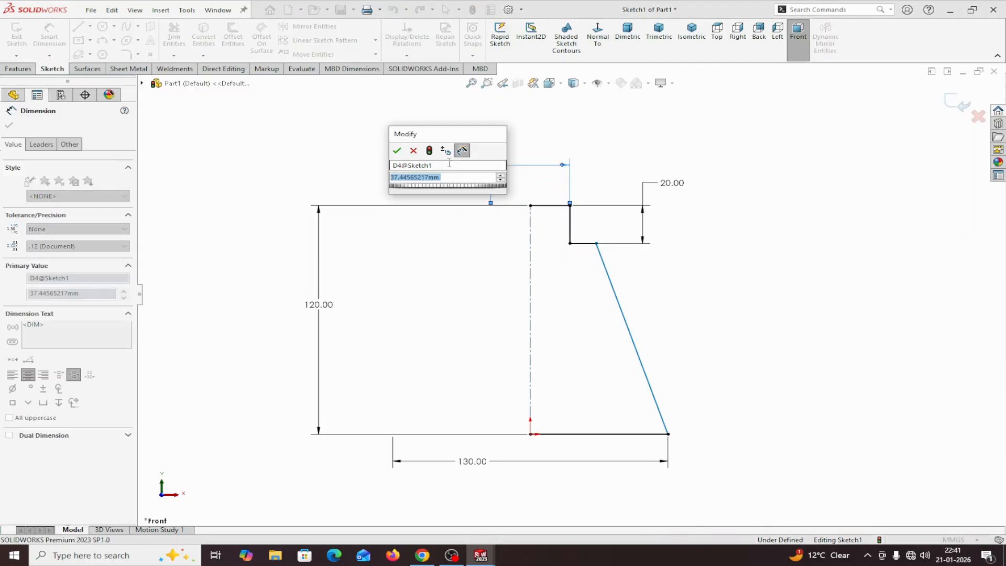
{"action": "type", "text": "40"}
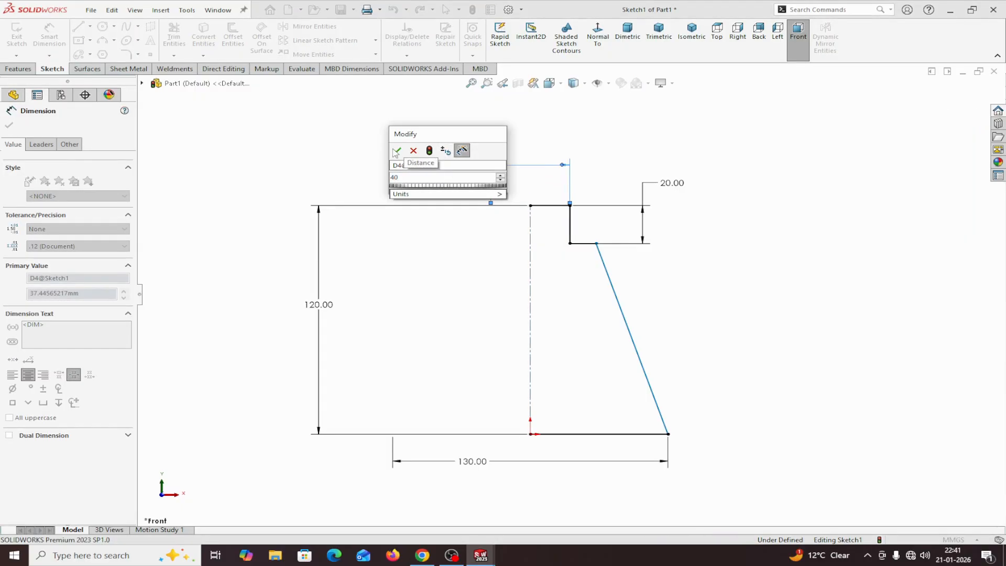
{"action": "left_click", "coordinate": [397, 151]}
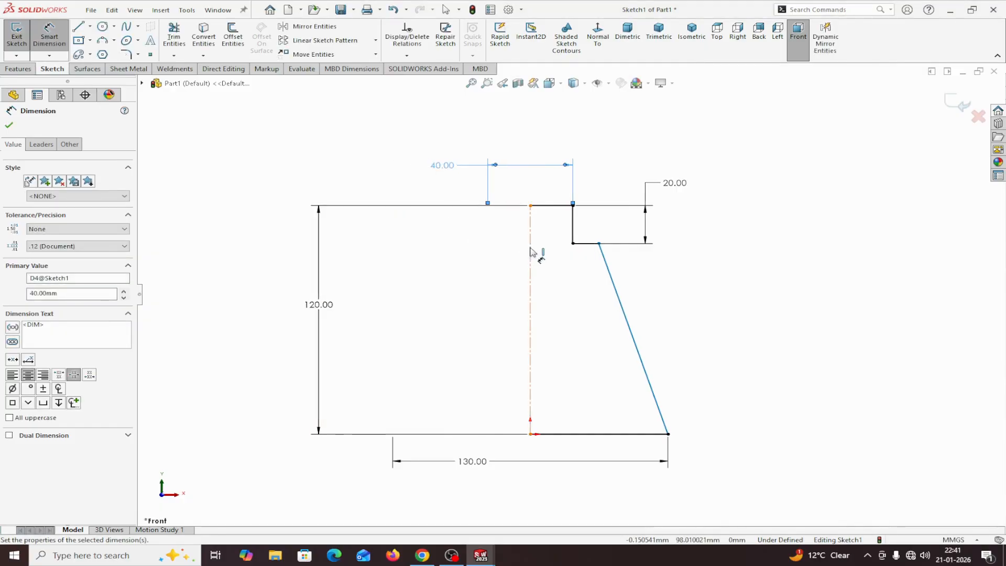
Dimension the top corner of the sloping line about the centerline as a doubled distance of 60 mm and finish dimensioning
{"action": "left_click_drag", "start_coordinate": [531, 252], "coordinate": [599, 245]}
{"action": "left_click", "coordinate": [598, 244]}
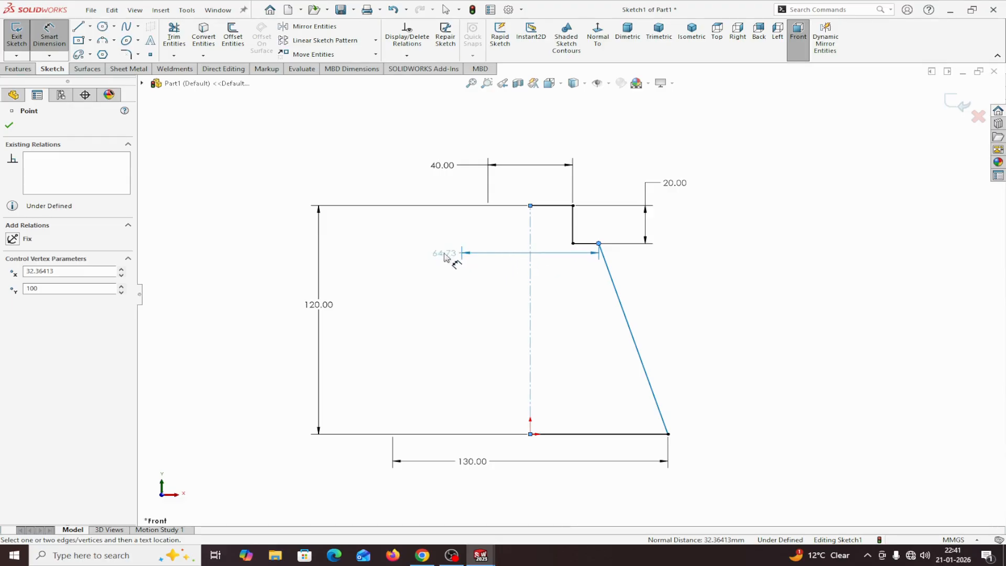
{"action": "left_click", "coordinate": [428, 252]}
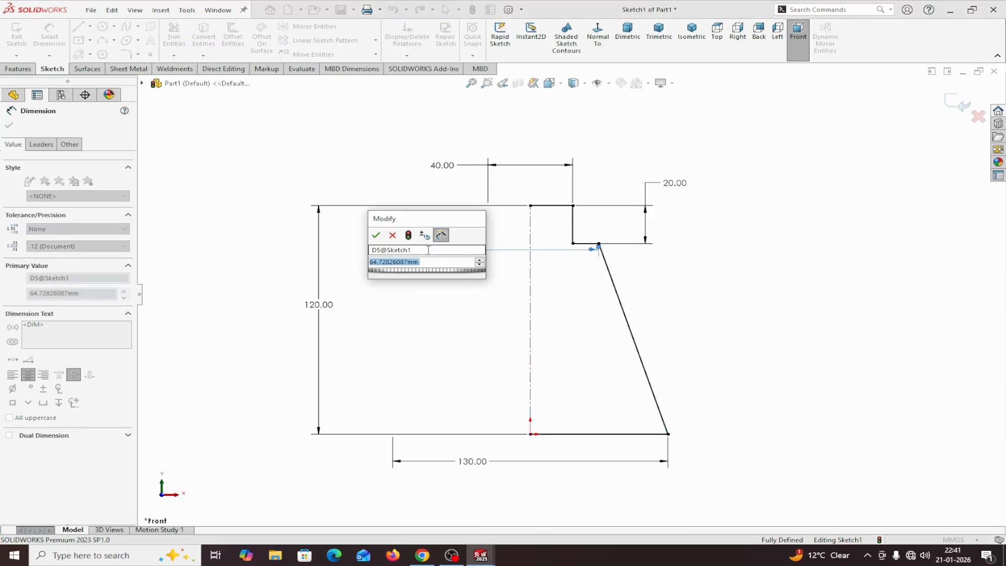
{"action": "type", "text": "60"}
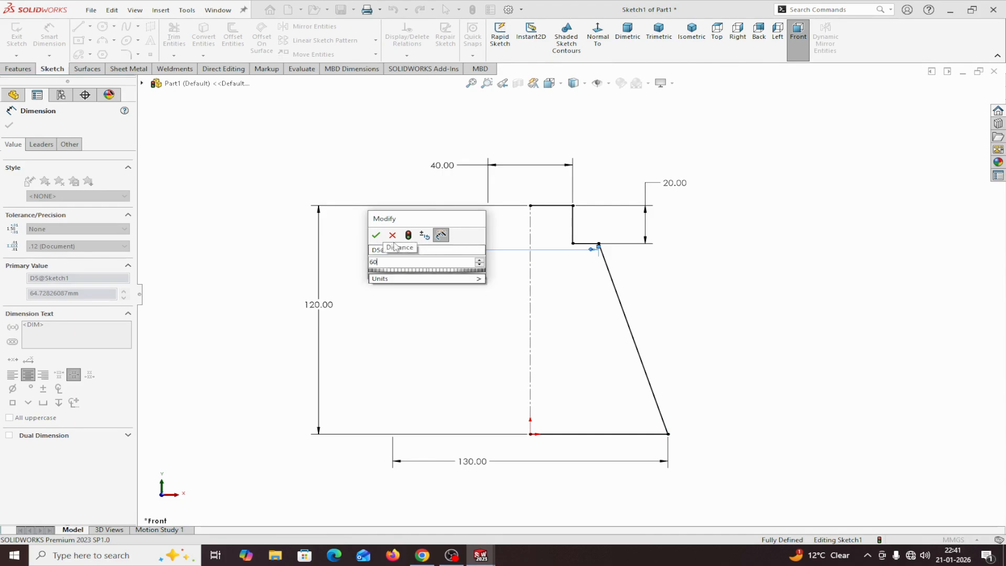
{"action": "left_click", "coordinate": [376, 234]}
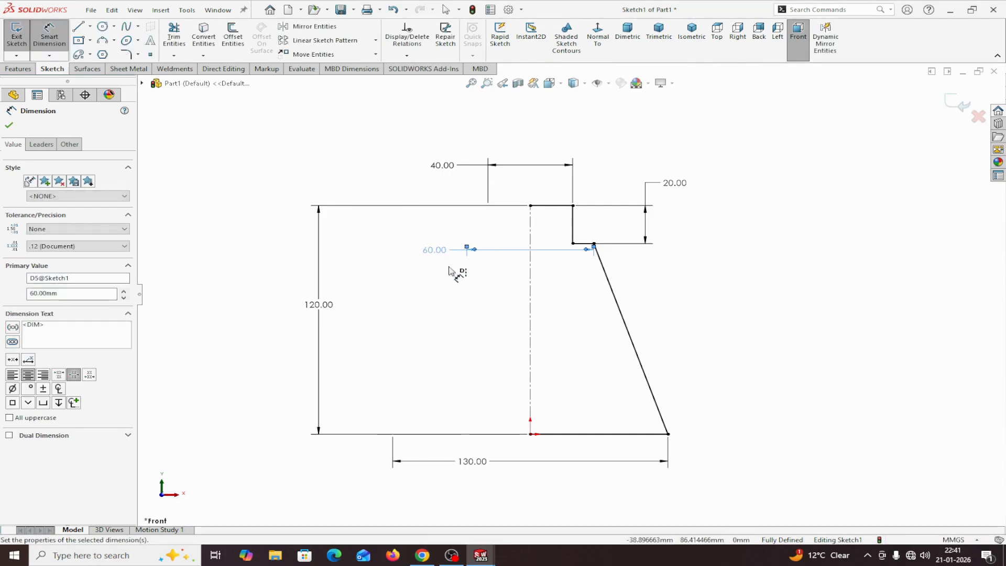
{"action": "left_click", "coordinate": [10, 126]}
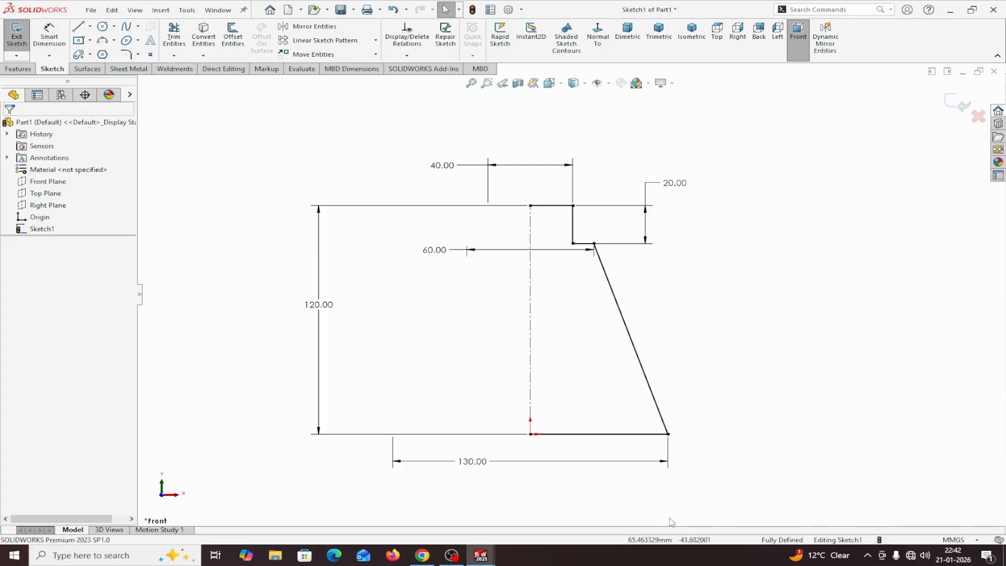
Revolve the half-profile 360° about the centerline into a solid, letting the open sketch be closed automatically
{"action": "left_click", "coordinate": [17, 69]}
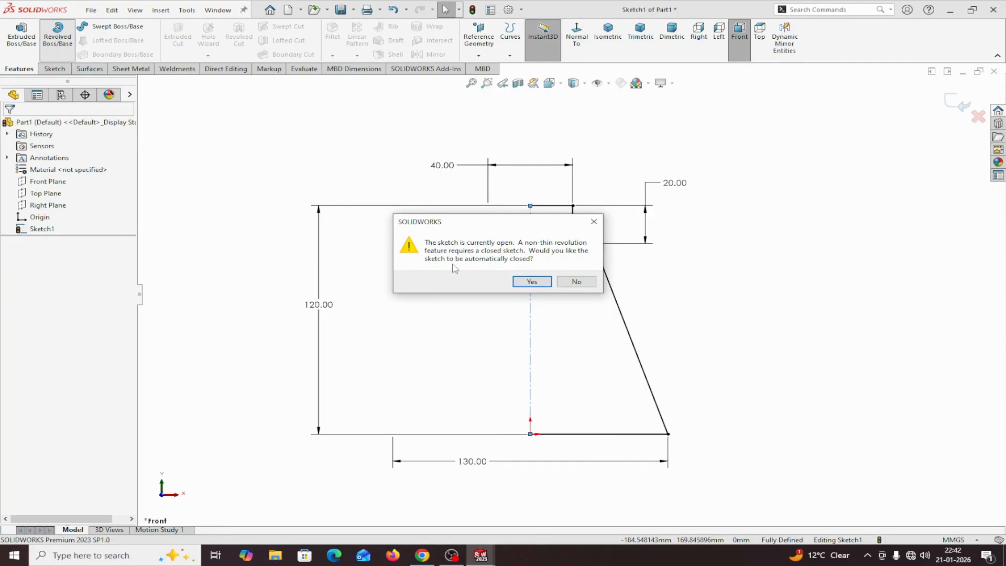
{"action": "left_click", "coordinate": [532, 282]}
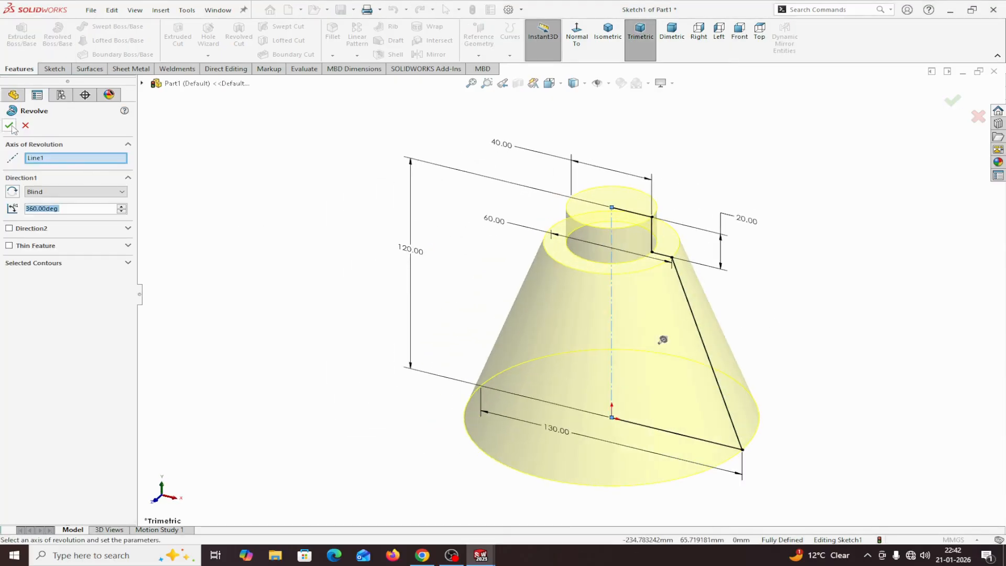
{"action": "left_click", "coordinate": [10, 126]}
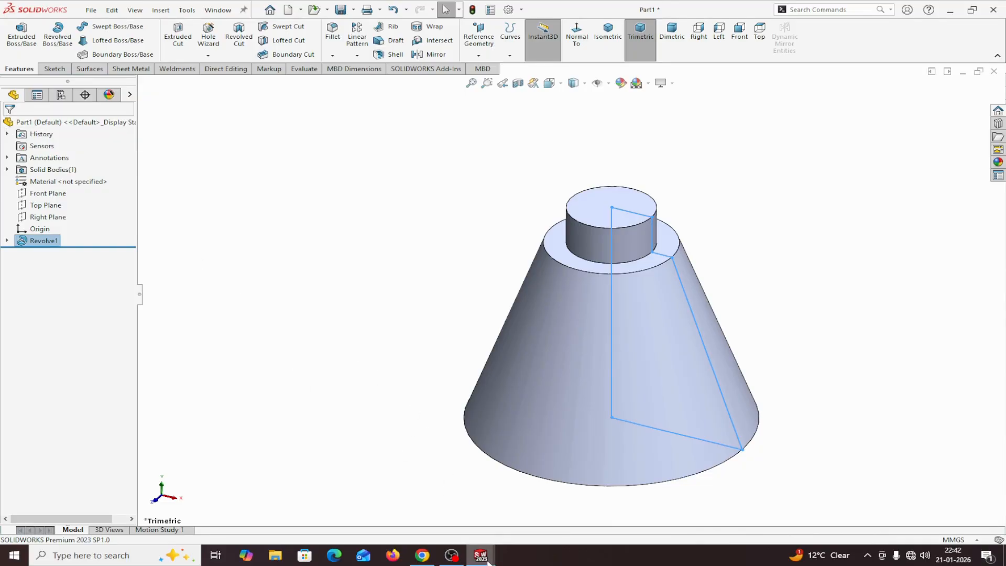
Consult the front view in the reference drawing, return to the part and start a sketch on the Front Plane, viewed normal to it
{"action": "mouse_move", "coordinate": [482, 556]}
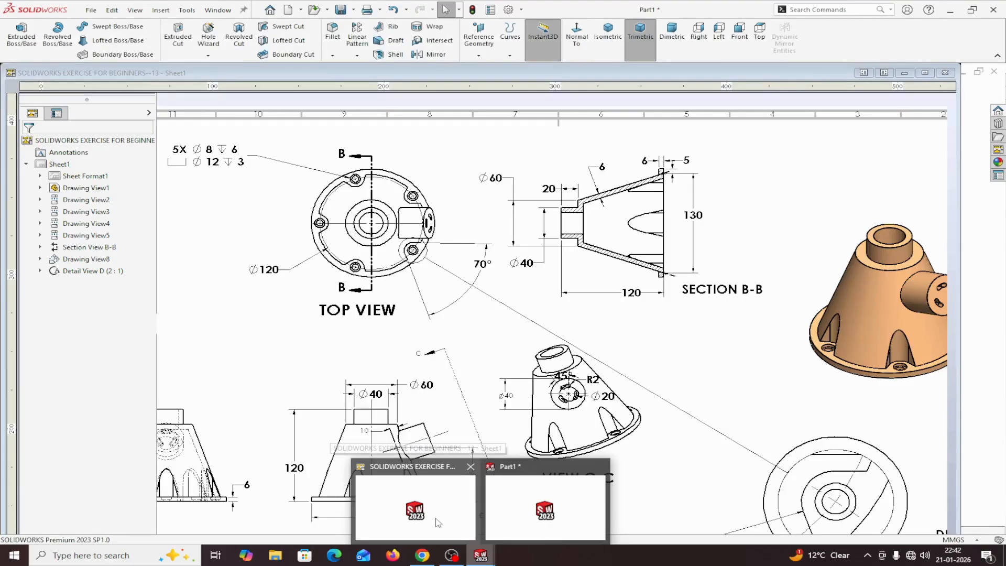
{"action": "left_click", "coordinate": [437, 523]}
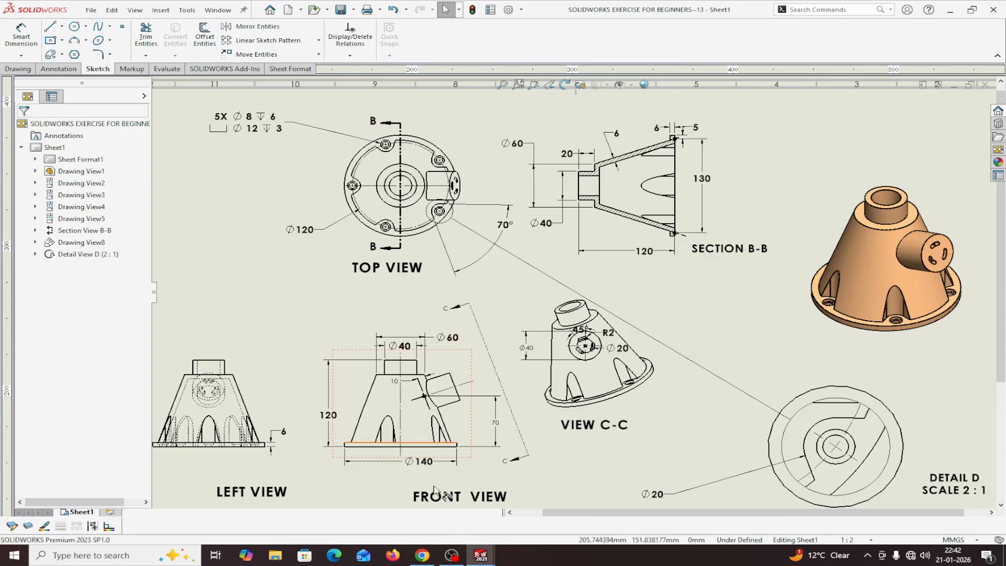
{"action": "mouse_move", "coordinate": [480, 559]}
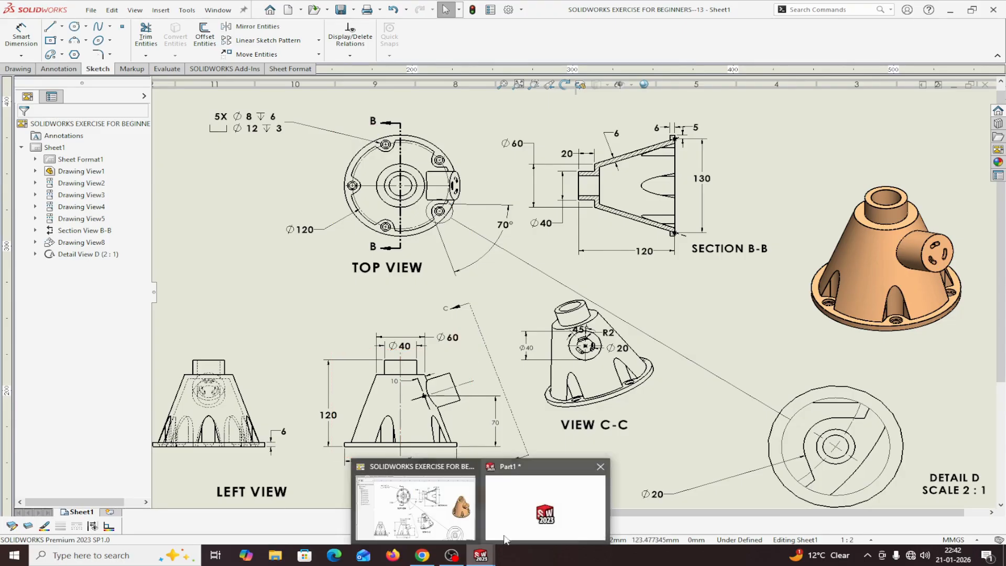
{"action": "left_click", "coordinate": [498, 513]}
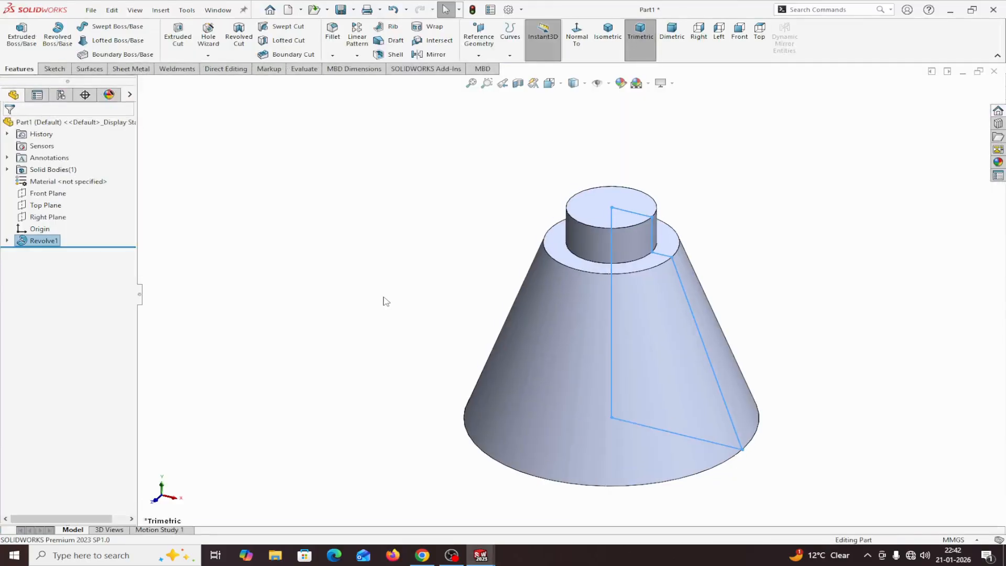
{"action": "left_click", "coordinate": [39, 193]}
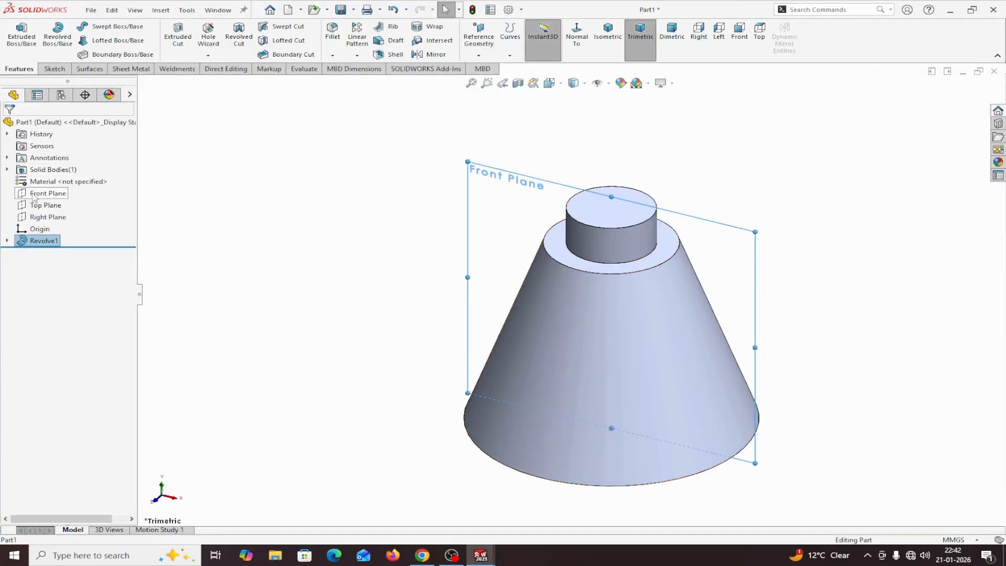
{"action": "left_click", "coordinate": [43, 177]}
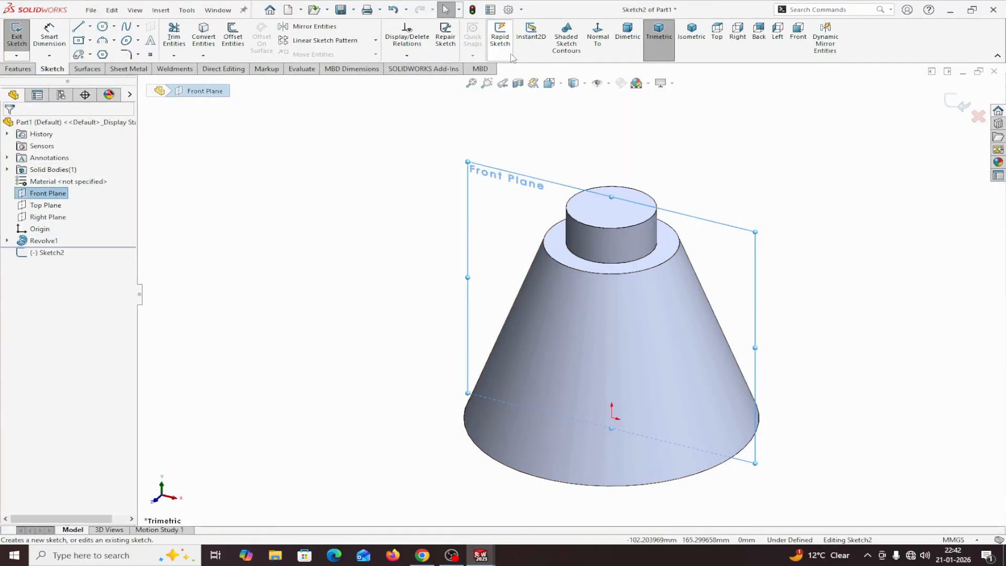
{"action": "left_click", "coordinate": [589, 44]}
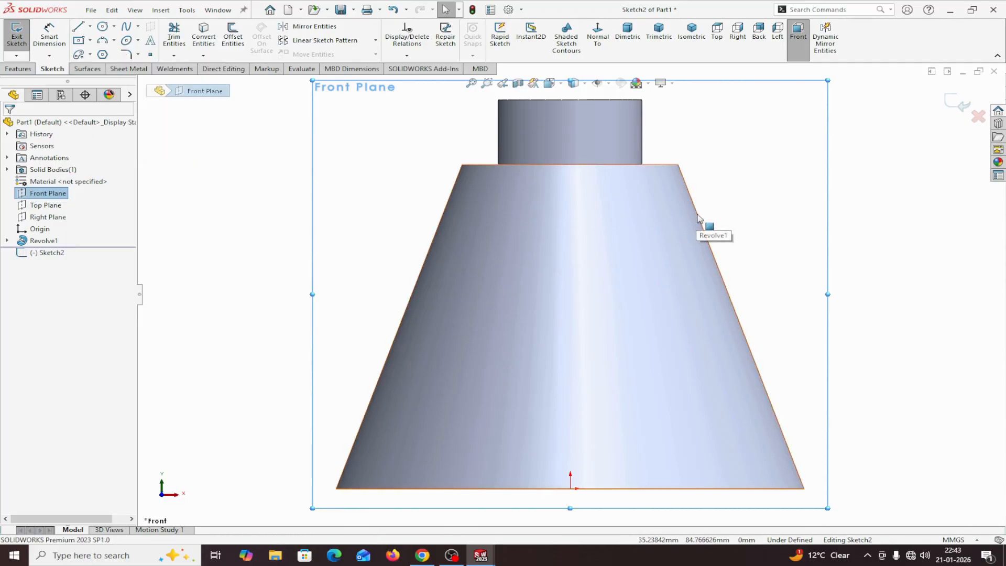
Convert the cone's right slanted edge into a sketch line and offset it 10 mm inward
{"action": "left_click", "coordinate": [721, 277]}
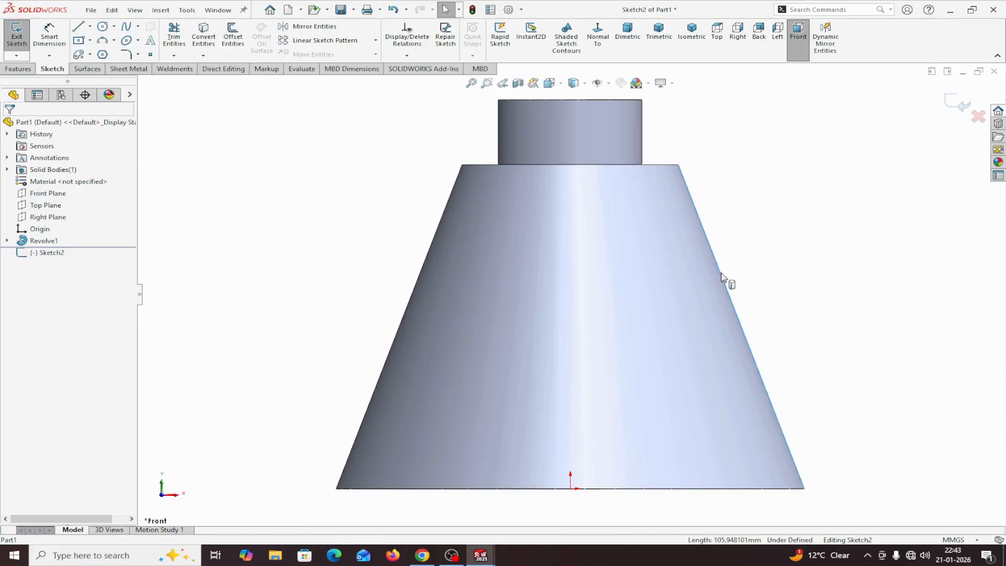
{"action": "left_click", "coordinate": [213, 40]}
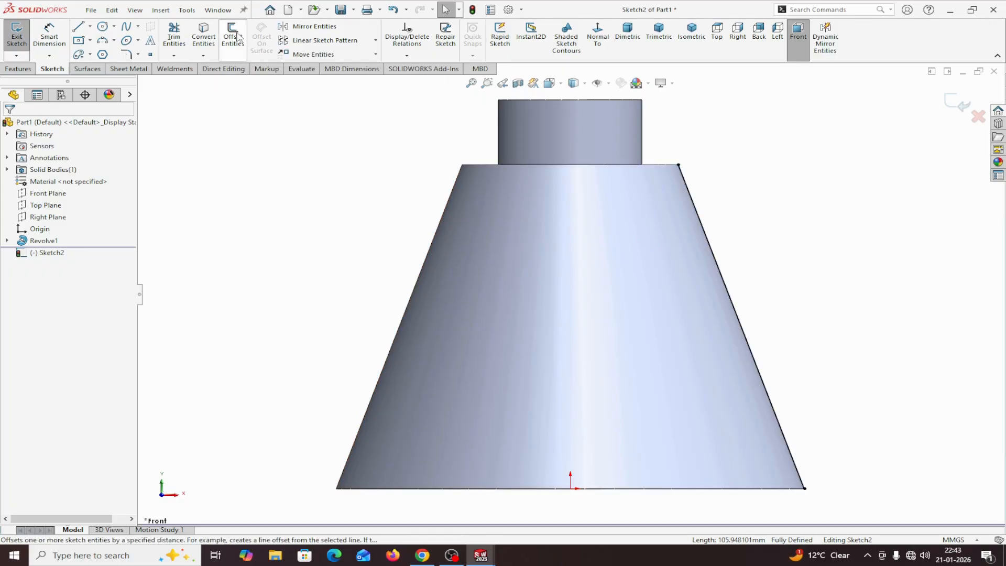
{"action": "left_click", "coordinate": [233, 36]}
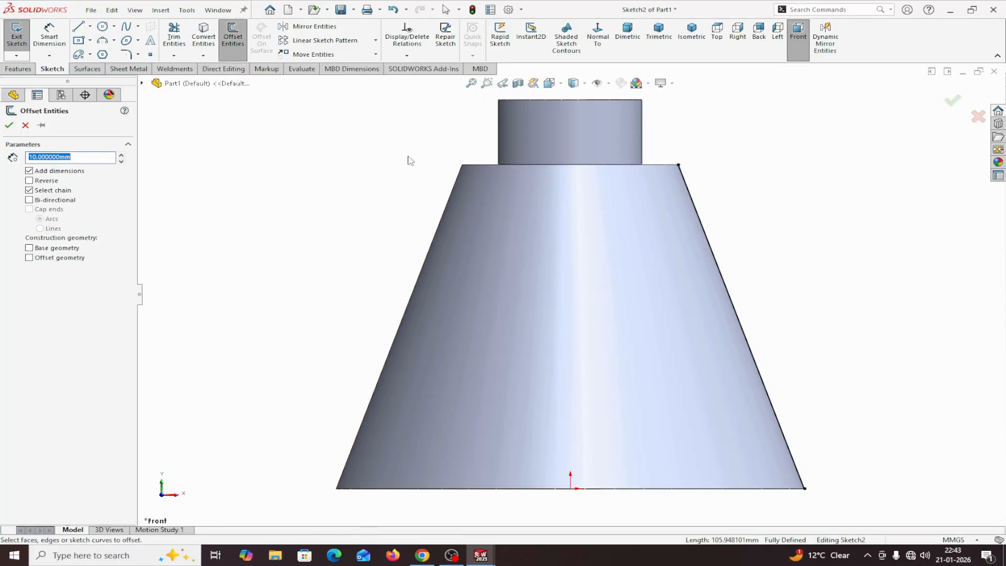
{"action": "left_click", "coordinate": [717, 264]}
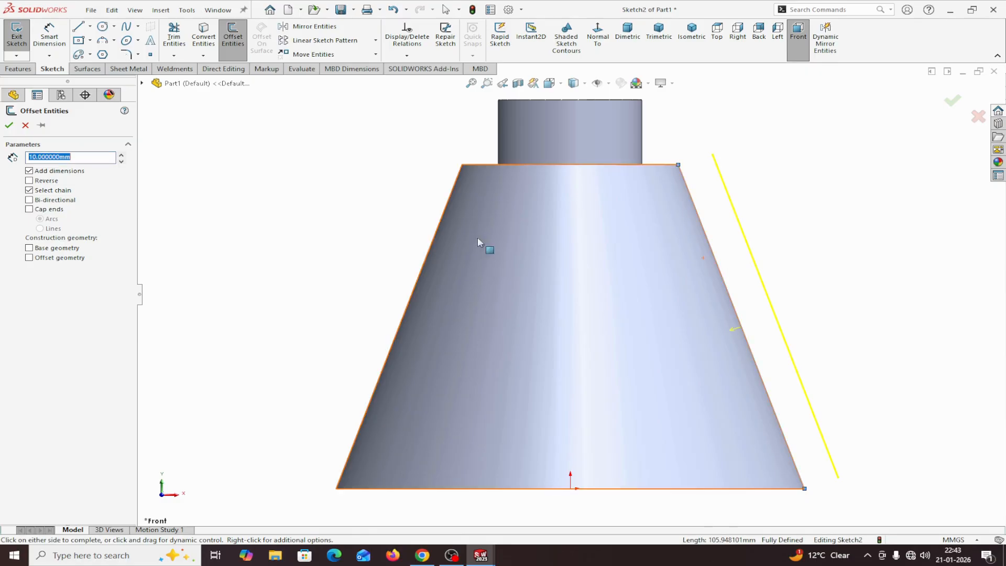
{"action": "left_click", "coordinate": [29, 180]}
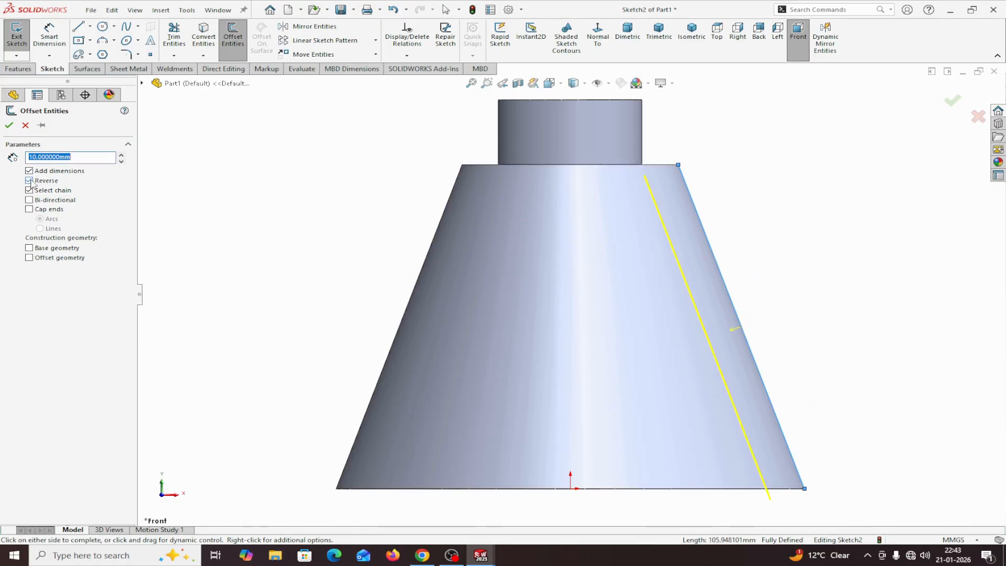
{"action": "left_click", "coordinate": [9, 125]}
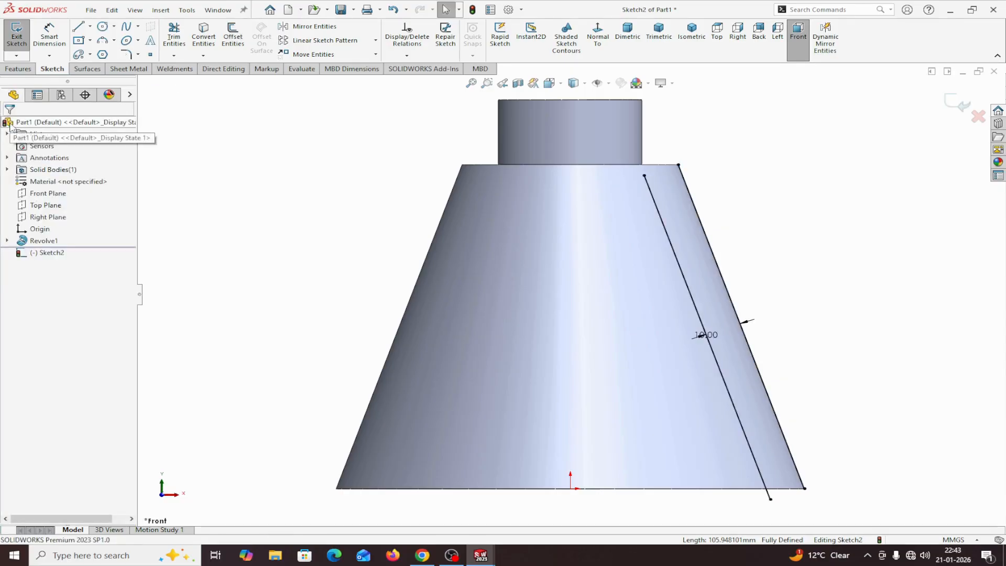
Sketch three connected lines forming a rectangle about 32 by 11 mm, projecting perpendicularly from the offset line outward past the cone's slanted edge
{"action": "left_click", "coordinate": [90, 28]}
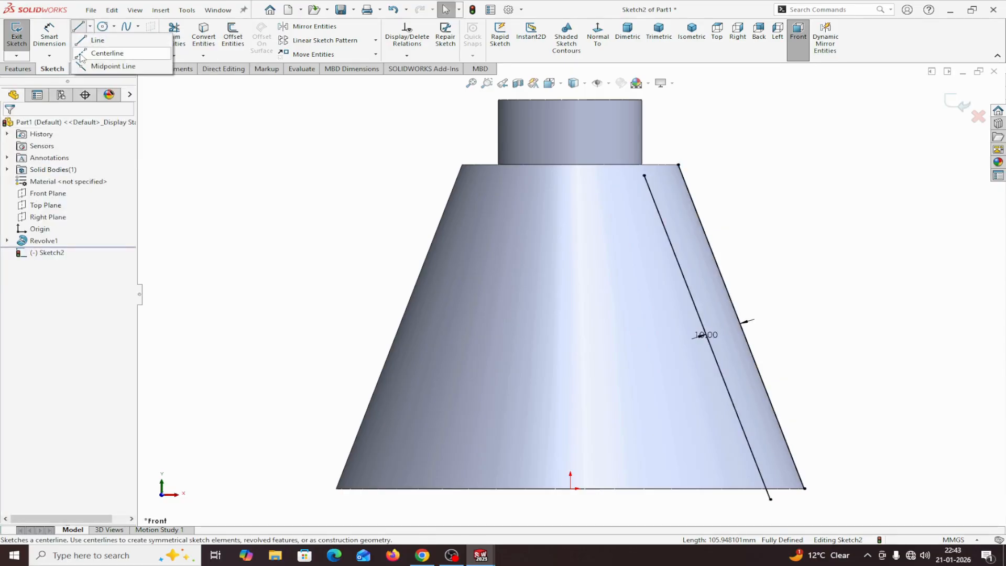
{"action": "left_click", "coordinate": [95, 40]}
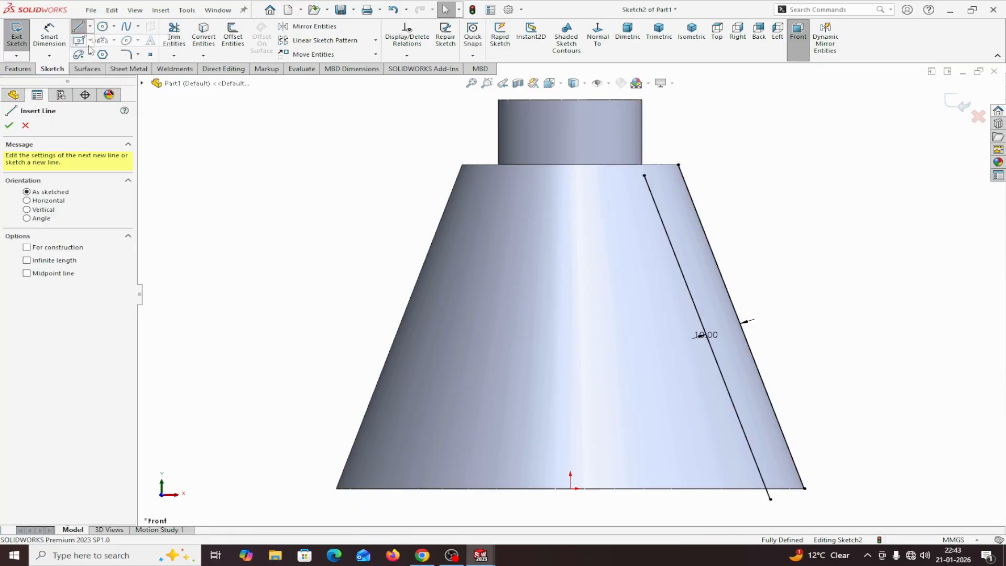
{"action": "left_click", "coordinate": [686, 281]}
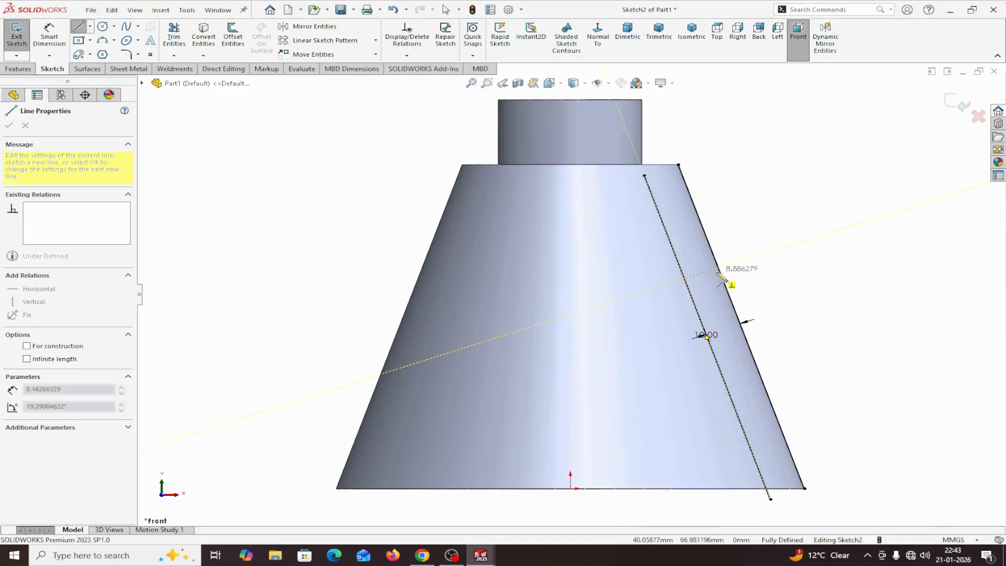
{"action": "left_click", "coordinate": [793, 245]}
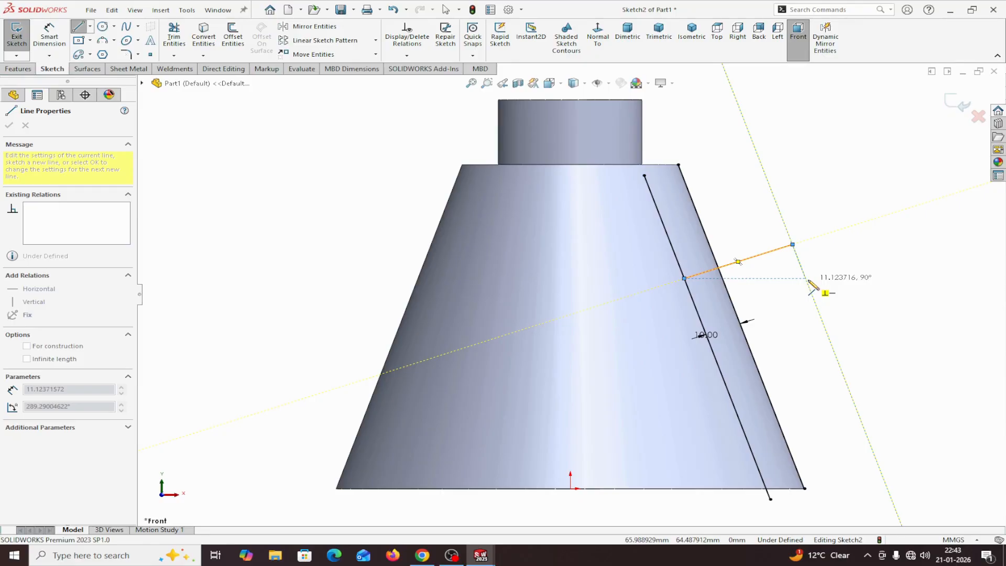
{"action": "left_click", "coordinate": [809, 282]}
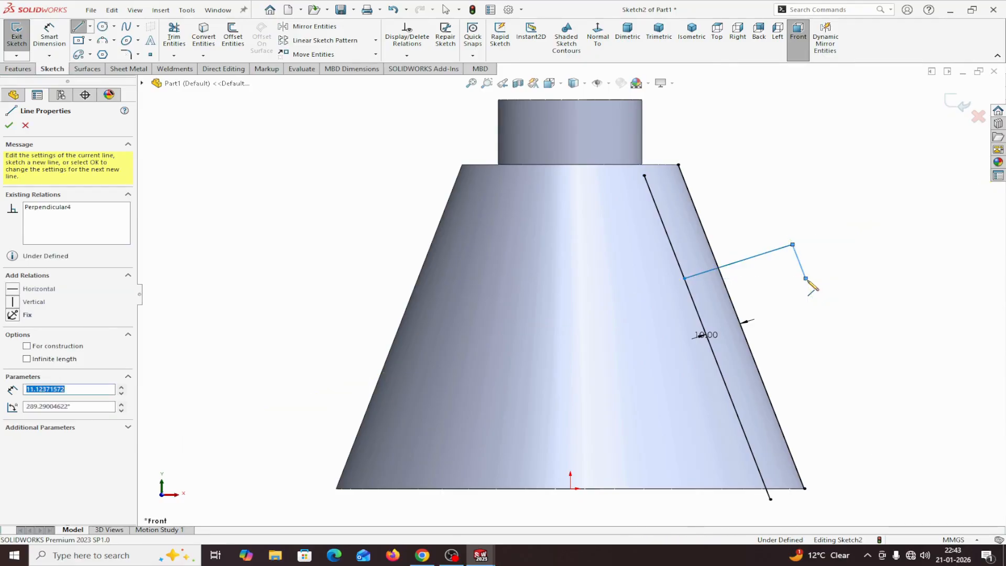
{"action": "left_click", "coordinate": [699, 313]}
{"action": "right_click", "coordinate": [699, 312]}
{"action": "left_click", "coordinate": [725, 317]}
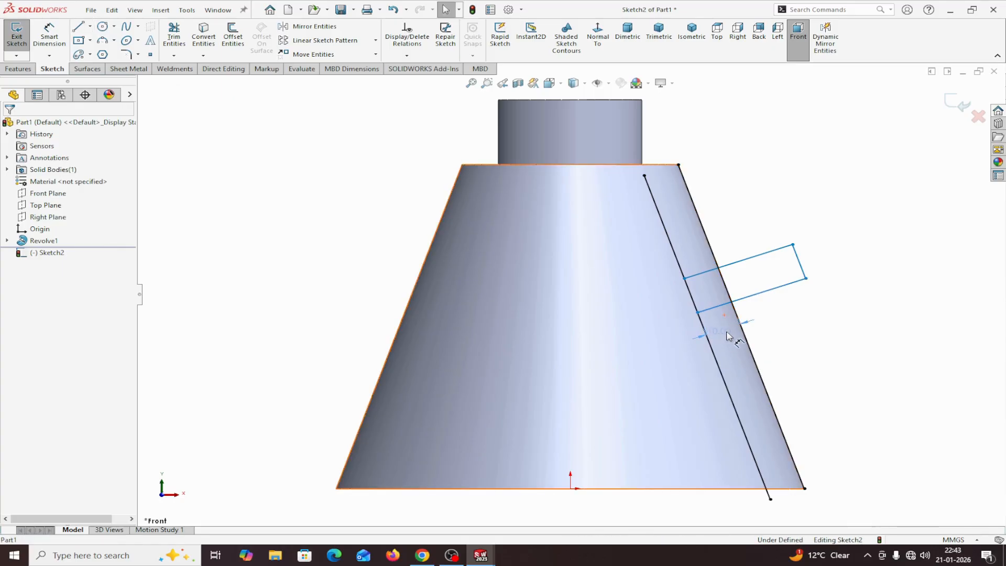
{"action": "left_click", "coordinate": [728, 336]}
{"action": "left_click", "coordinate": [754, 360]}
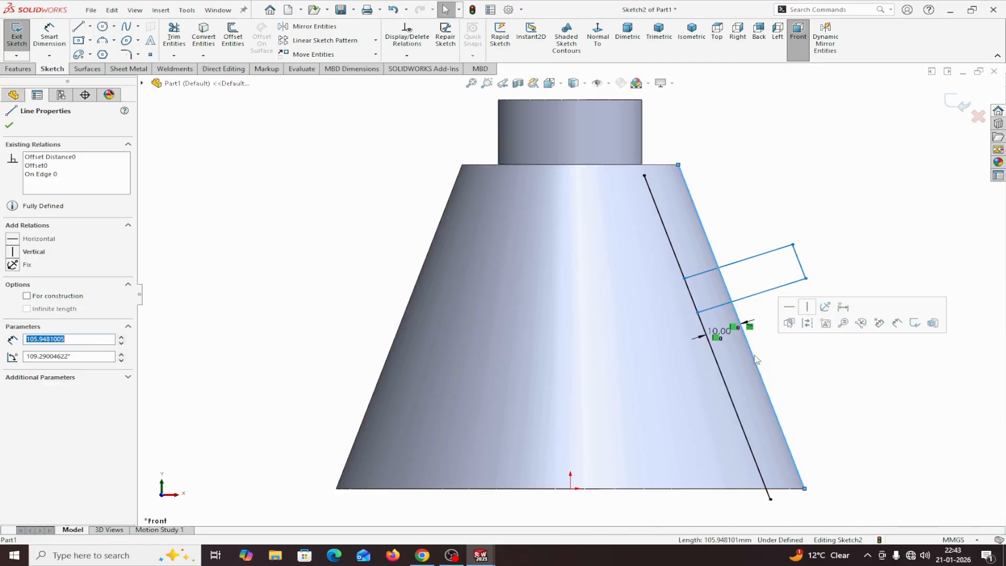
{"action": "left_click", "coordinate": [808, 328]}
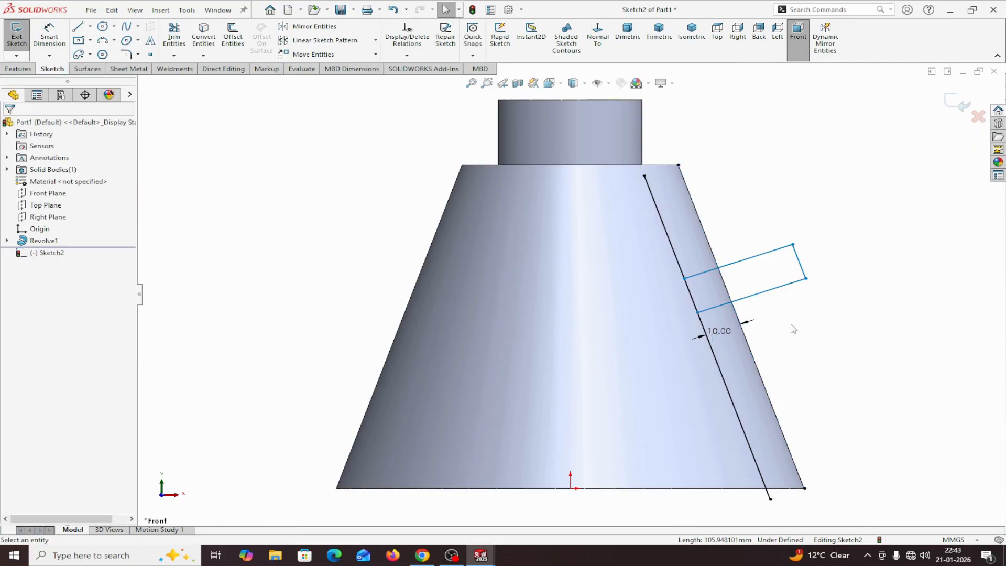
Dimension the rectangle's short outer side to 20 mm
{"action": "left_click", "coordinate": [49, 36]}
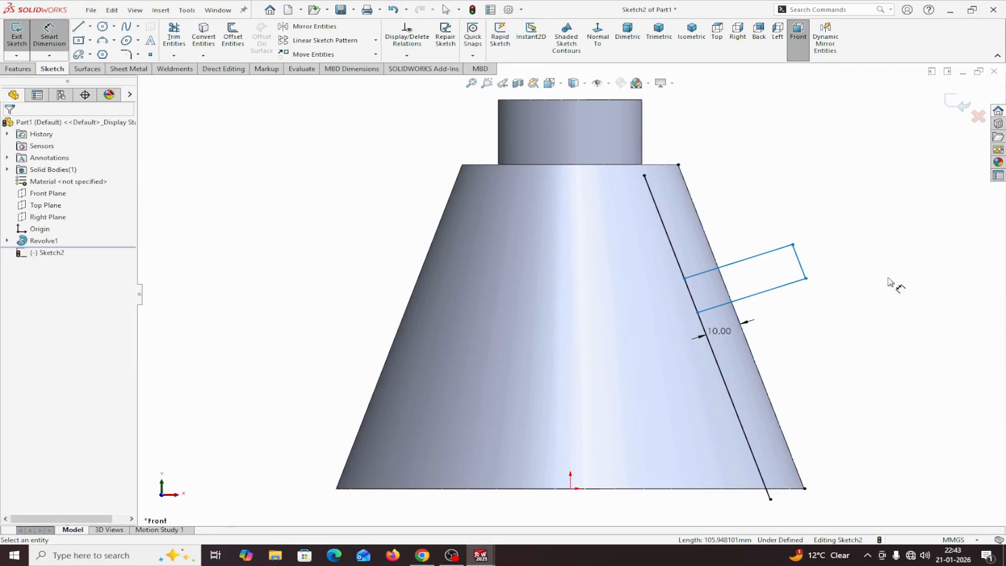
{"action": "left_click", "coordinate": [803, 267]}
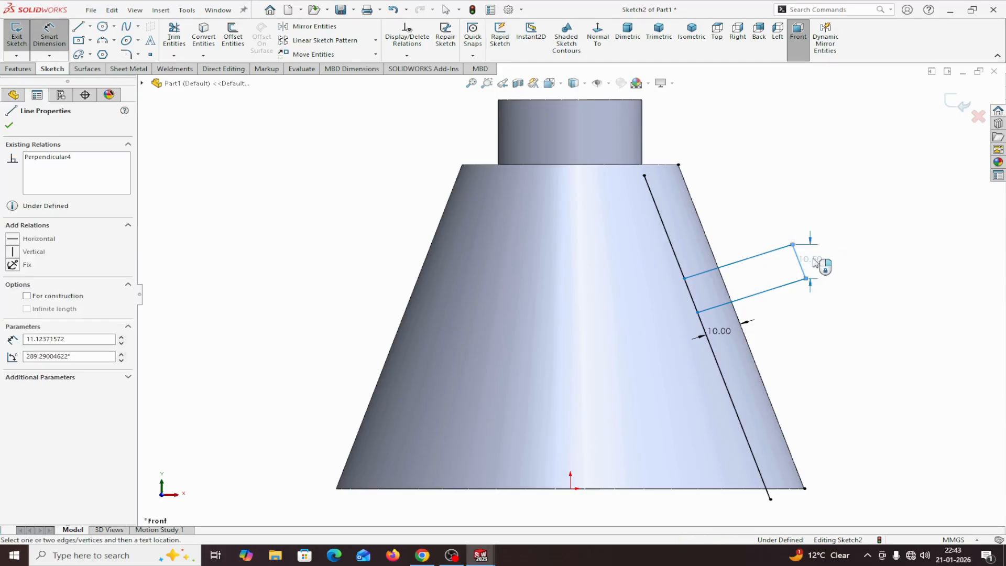
{"action": "left_click", "coordinate": [844, 216]}
{"action": "type", "text": "20"}
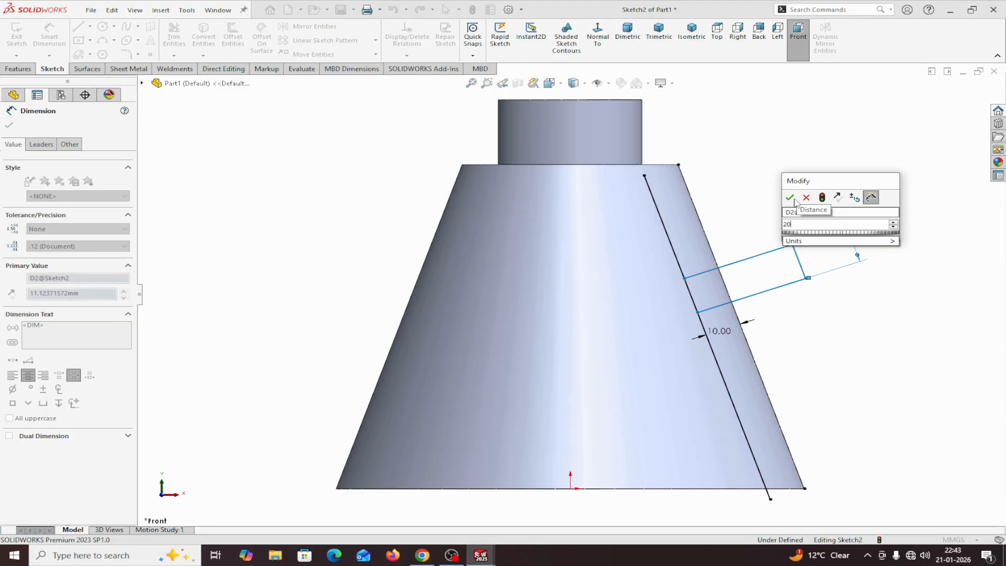
{"action": "left_click", "coordinate": [791, 198]}
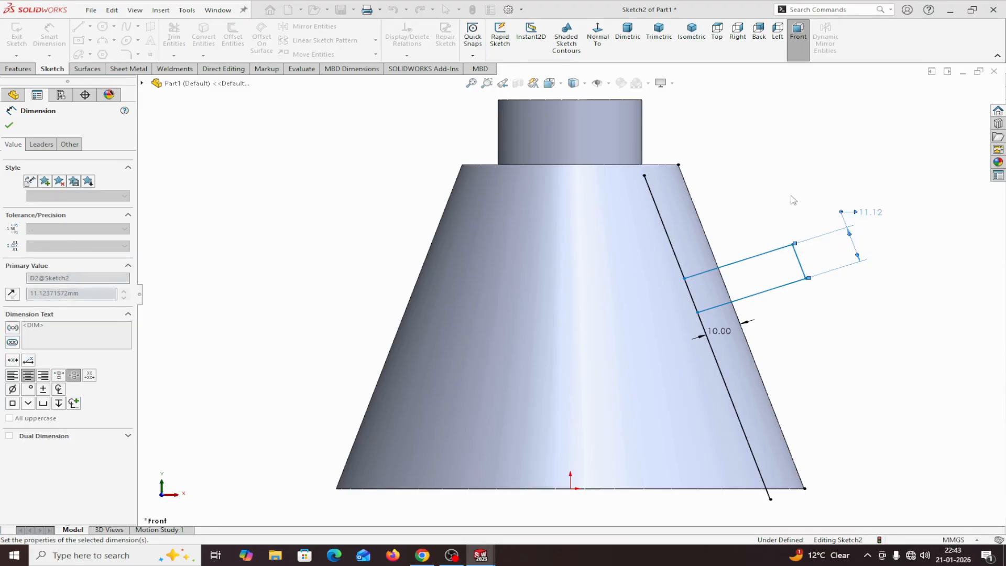
Dimension the distance from the offset line to the rectangle's outer side as 40 mm
{"action": "left_click", "coordinate": [725, 382]}
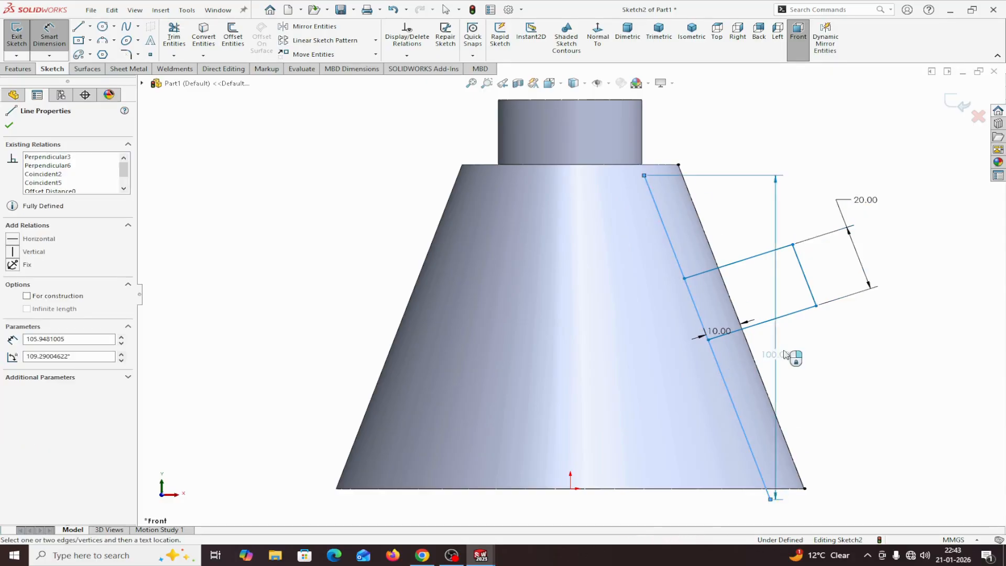
{"action": "left_click", "coordinate": [814, 299]}
{"action": "left_click", "coordinate": [813, 353]}
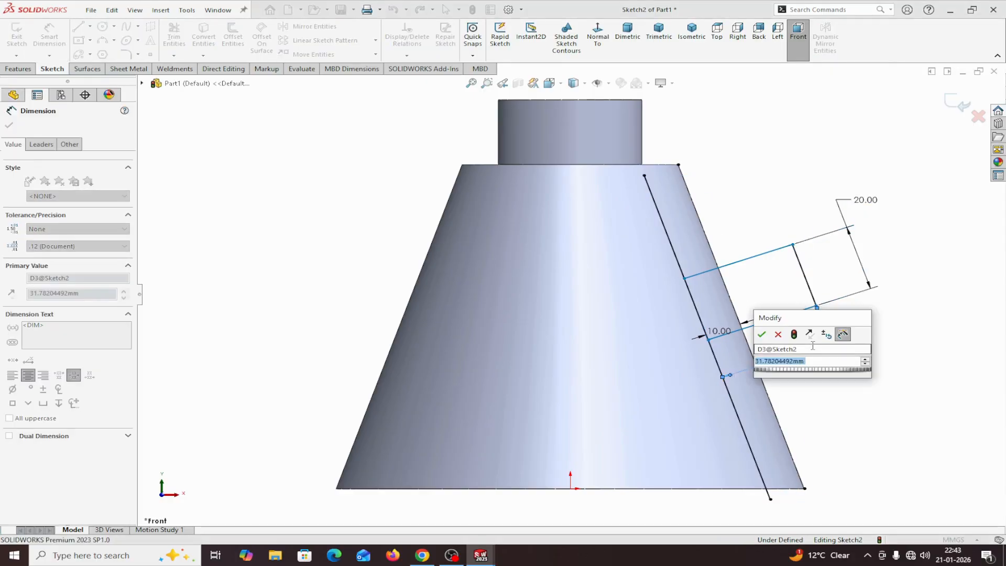
{"action": "type", "text": "40"}
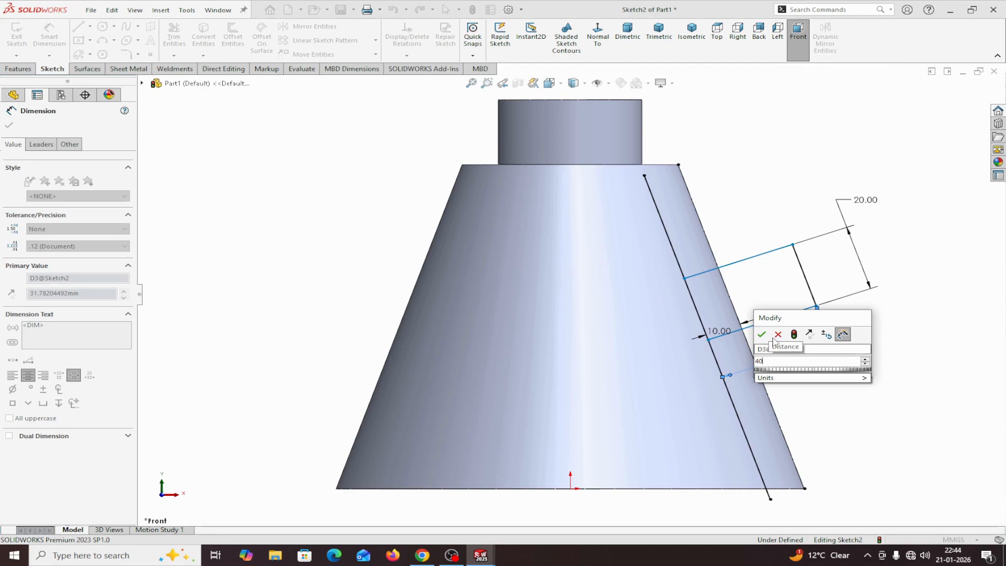
{"action": "left_click", "coordinate": [762, 334]}
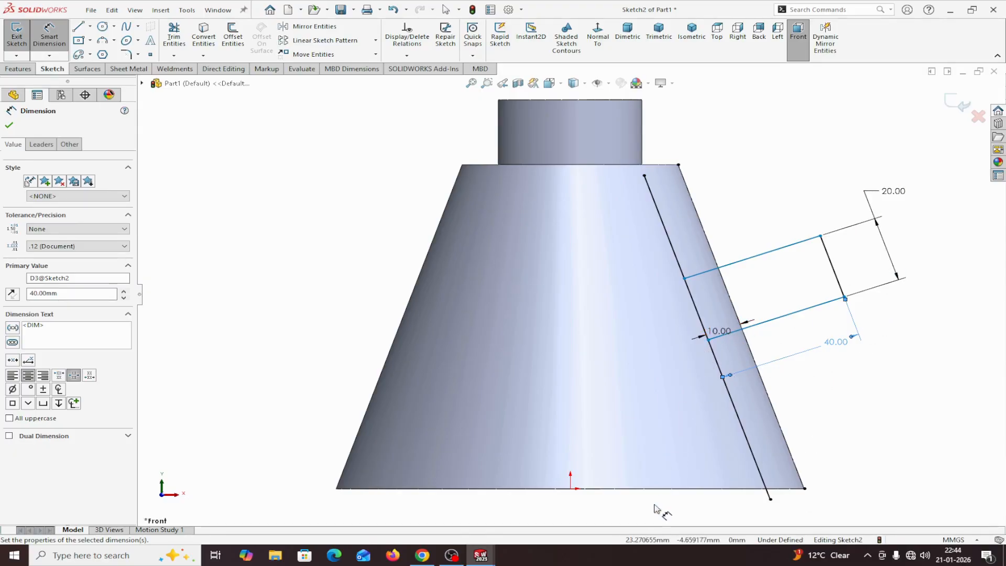
Dimension the rectangle's upper corner on the offset line 70 mm above the cone's base edge and finish dimensioning
{"action": "left_click", "coordinate": [663, 492]}
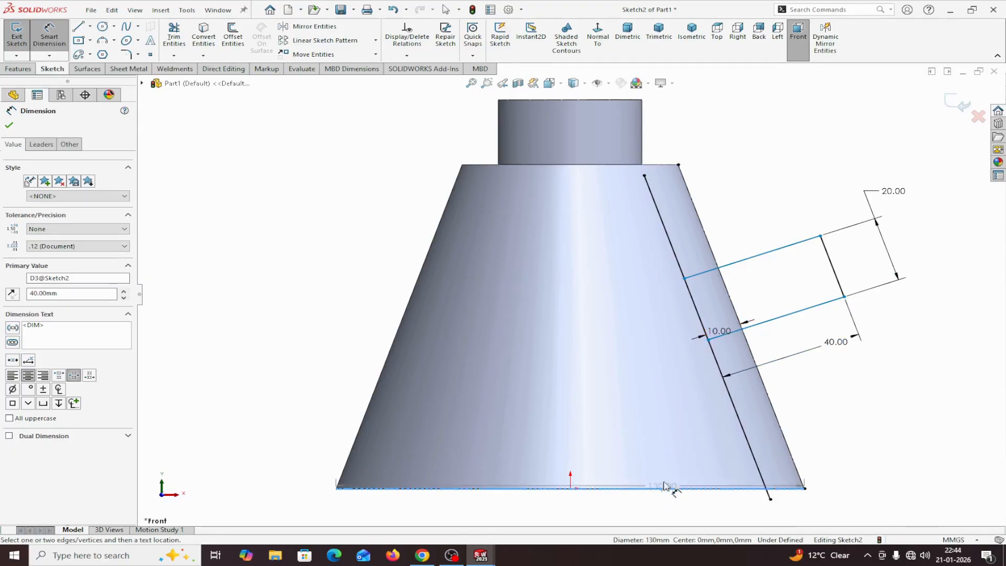
{"action": "left_click", "coordinate": [684, 279]}
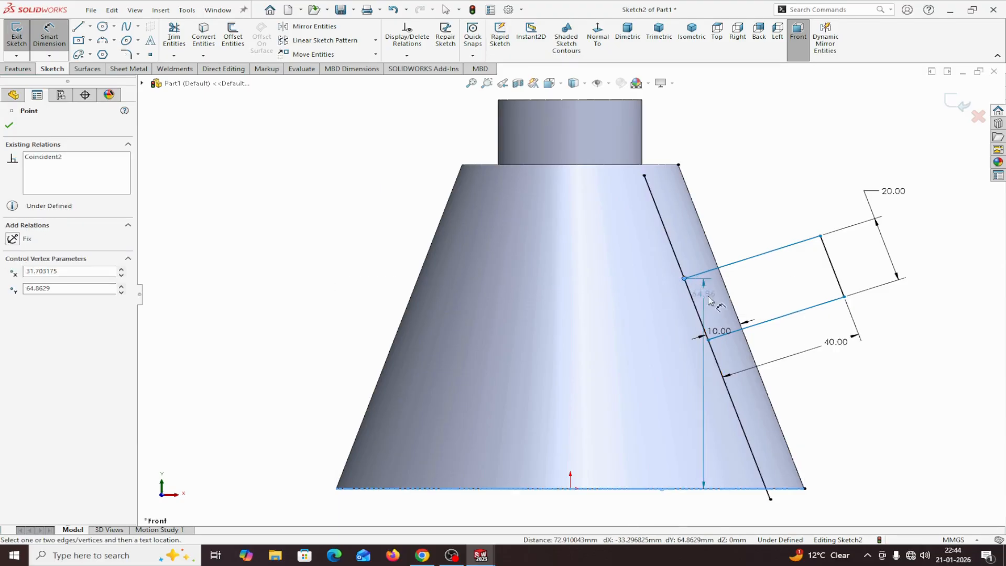
{"action": "left_click", "coordinate": [931, 392]}
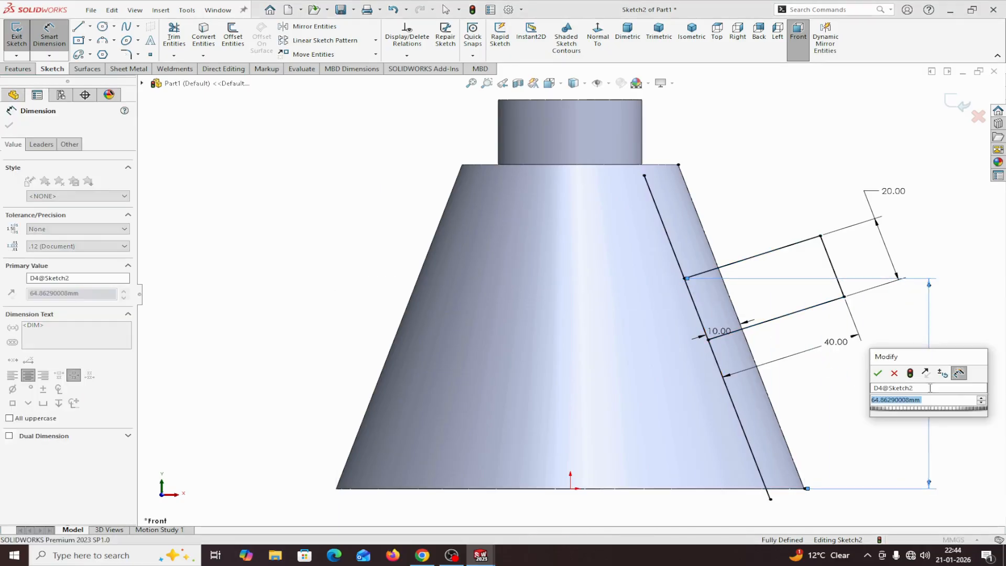
{"action": "type", "text": "70"}
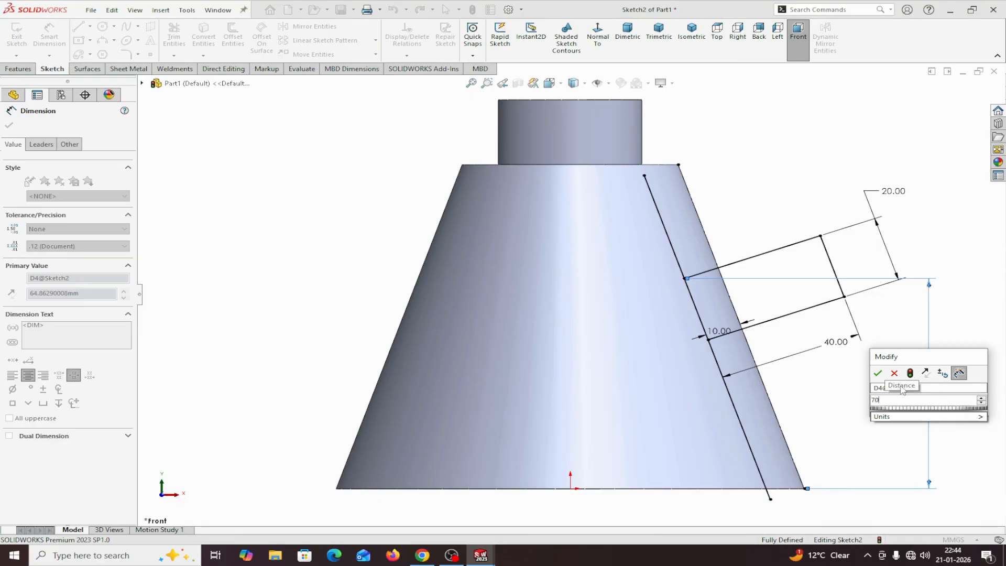
{"action": "left_click", "coordinate": [878, 373]}
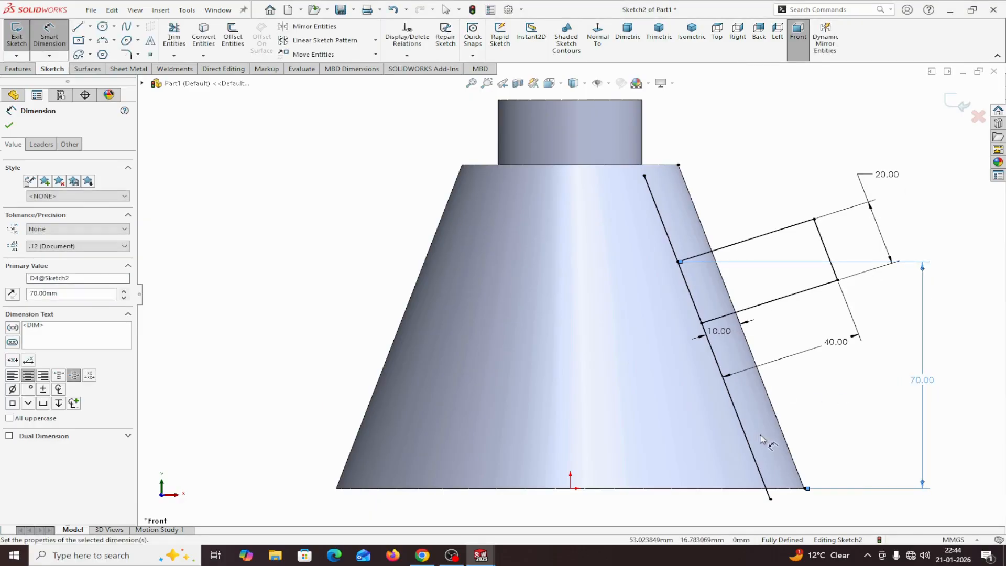
{"action": "left_click", "coordinate": [9, 126]}
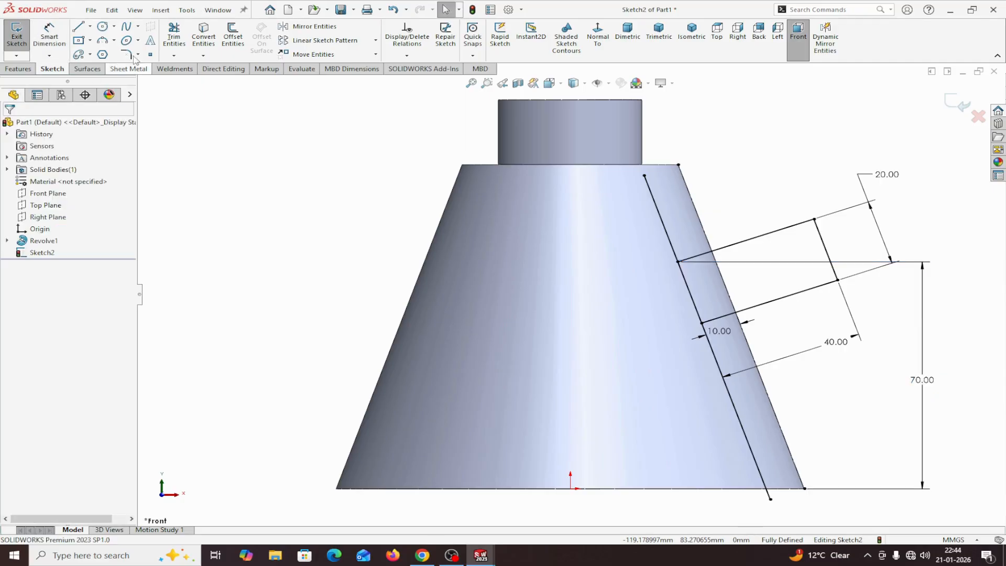
Trim the offset line's excess below and above the rectangle with Trim to closest, leaving a closed profile
{"action": "left_click", "coordinate": [173, 34]}
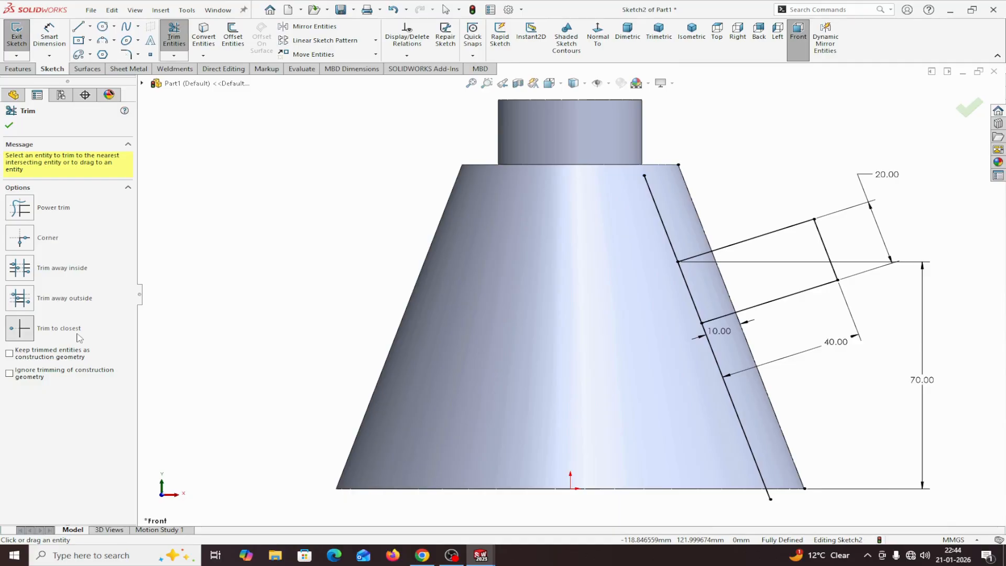
{"action": "left_click", "coordinate": [736, 416]}
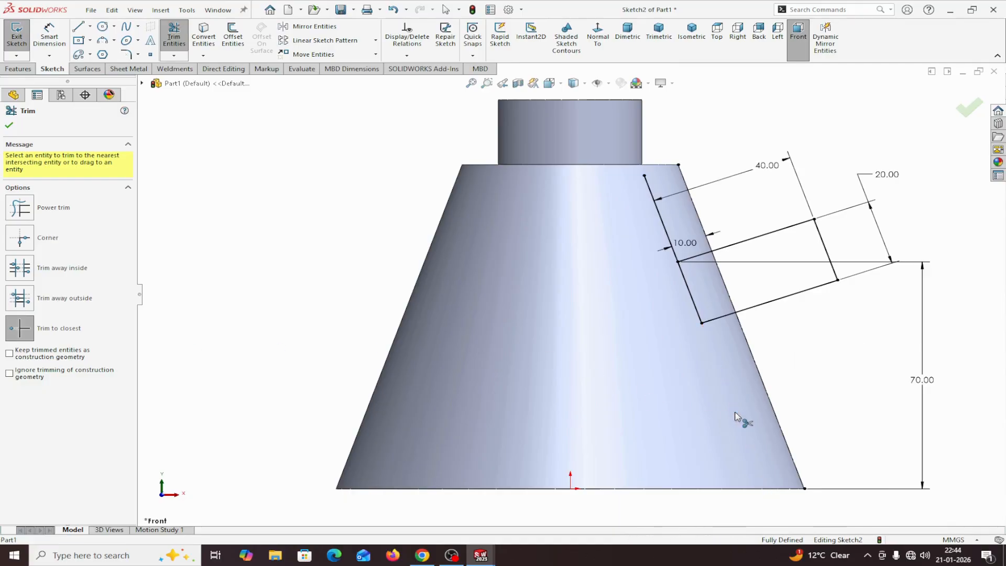
{"action": "left_click", "coordinate": [664, 231]}
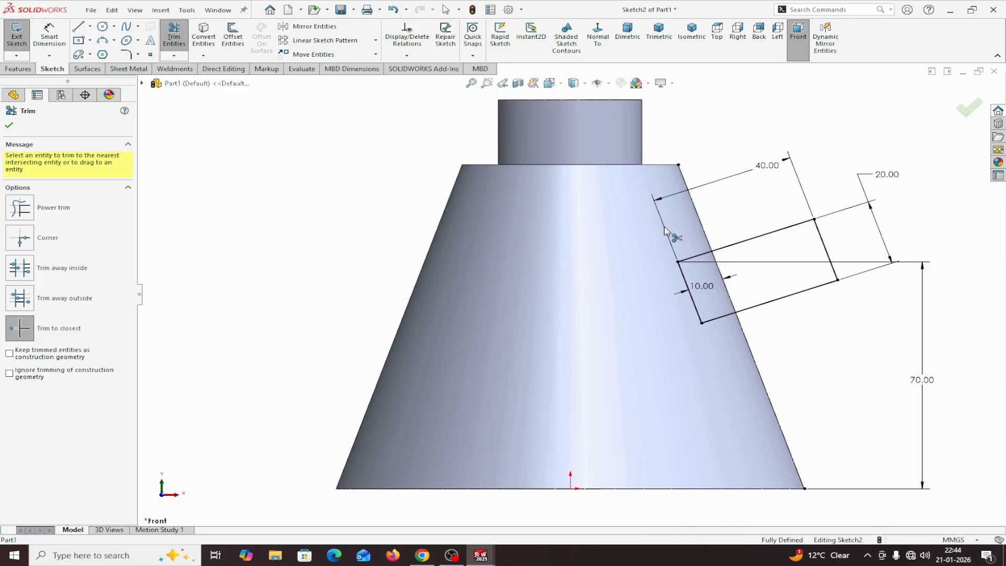
{"action": "left_click", "coordinate": [10, 125]}
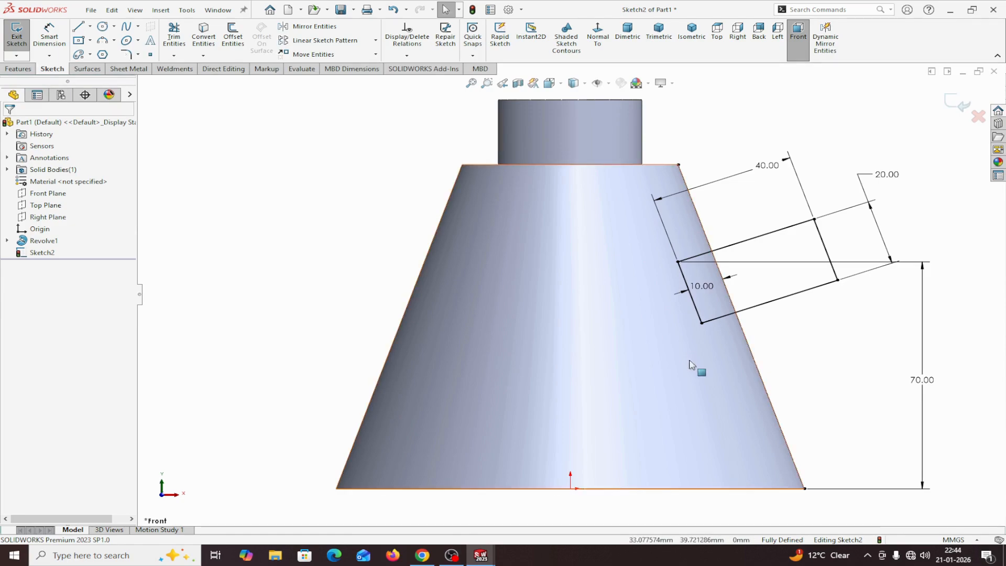
Revolve the rectangle 360° about its upper 40 mm line into a cylindrical side boss merged with the cone
{"action": "left_click", "coordinate": [21, 70]}
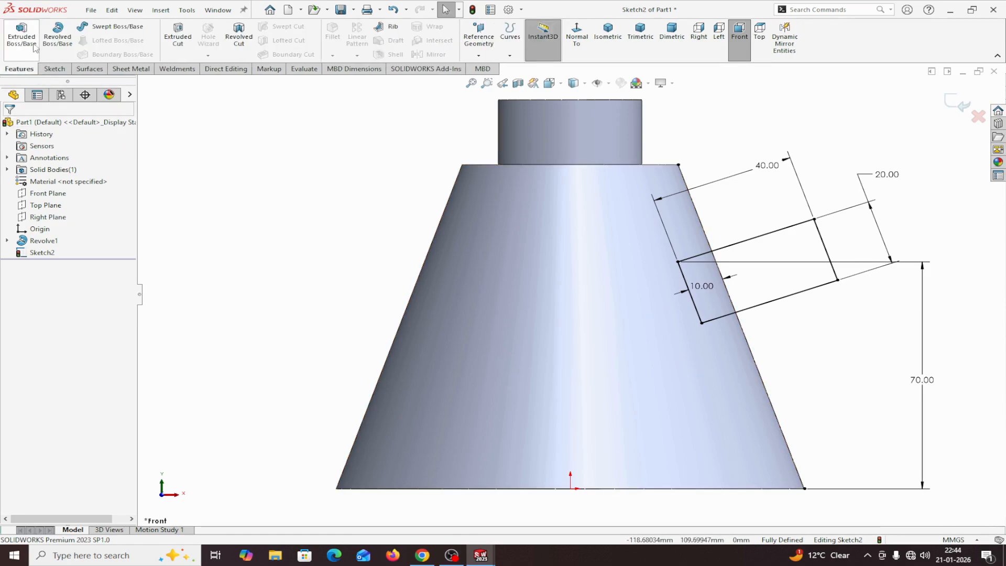
{"action": "left_click", "coordinate": [58, 36]}
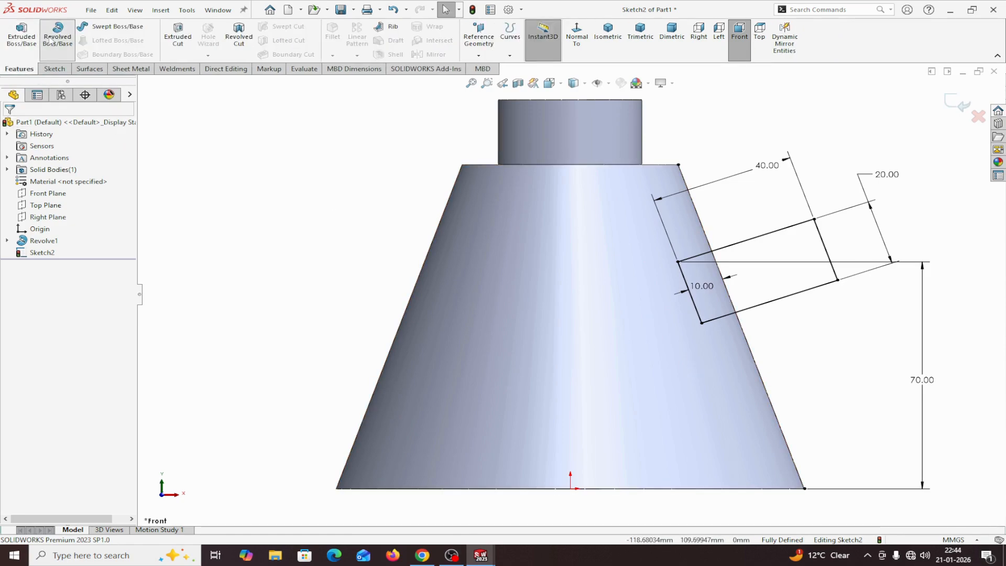
{"action": "left_click", "coordinate": [746, 244]}
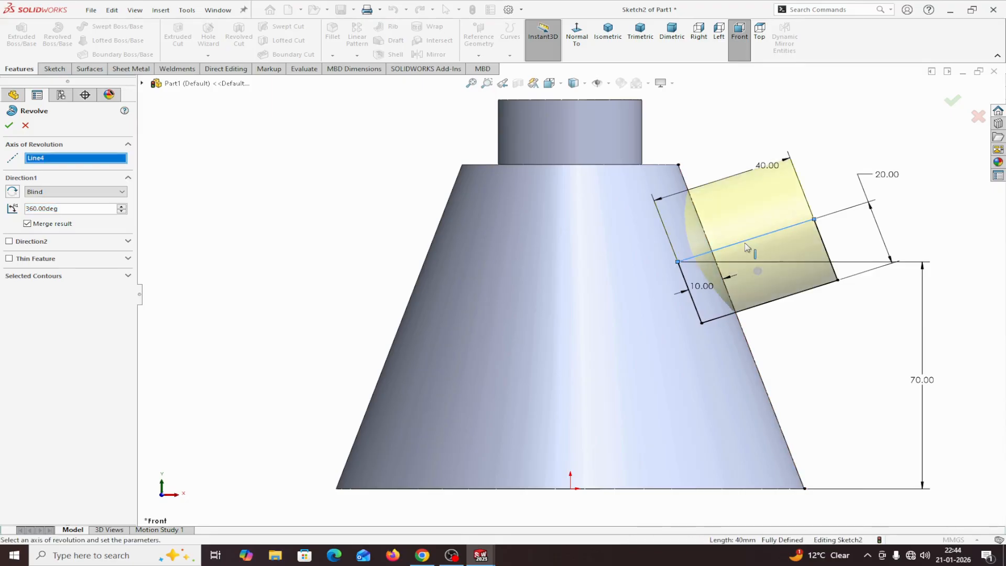
{"action": "left_click", "coordinate": [9, 126]}
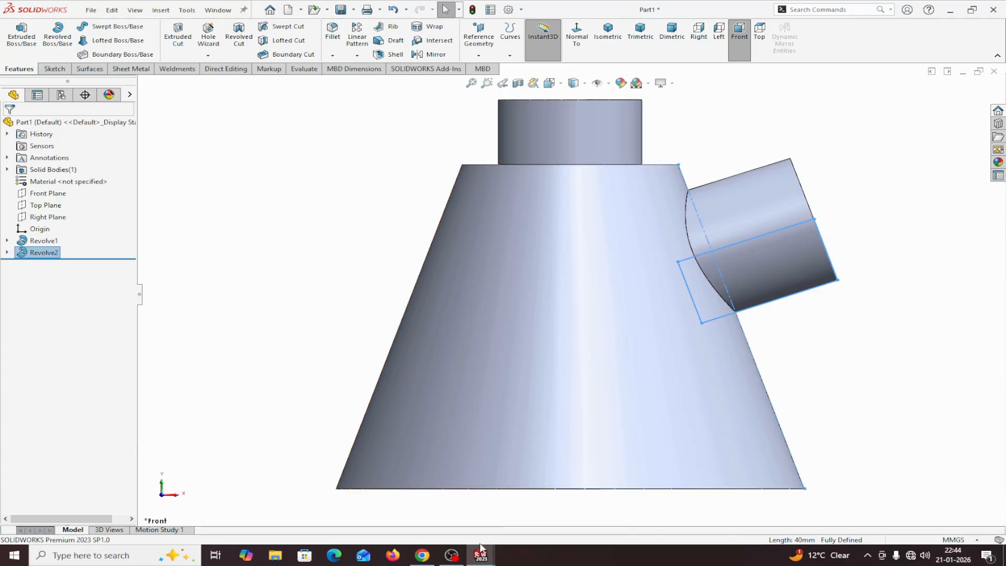
Switch to the reference drawing and examine the isometric model and the top view's flange holes, recesses and 70° angle
{"action": "mouse_move", "coordinate": [483, 556]}
{"action": "left_click", "coordinate": [461, 507]}
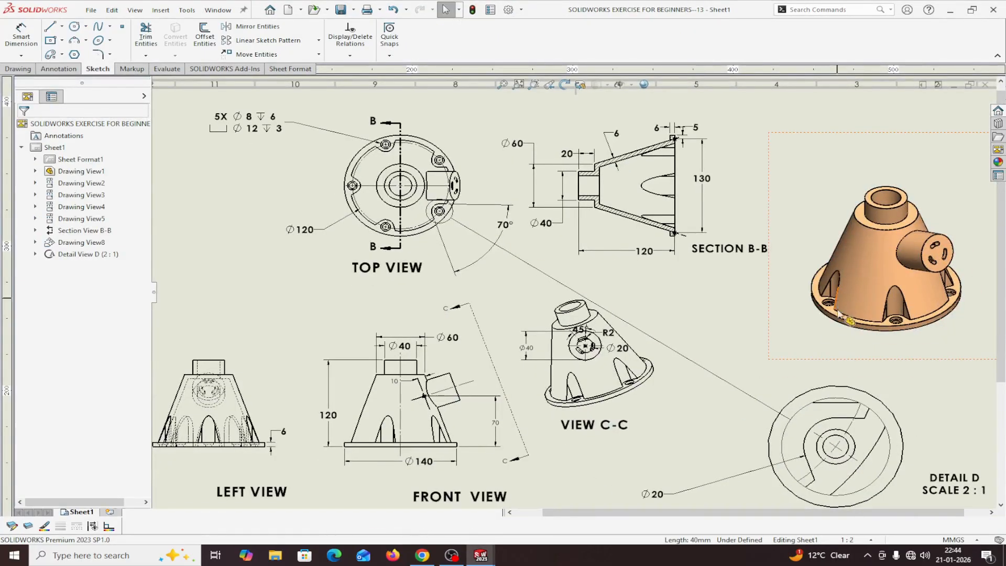
{"action": "scroll", "coordinate": [809, 337], "scroll_direction": "up", "scroll_amount": 1}
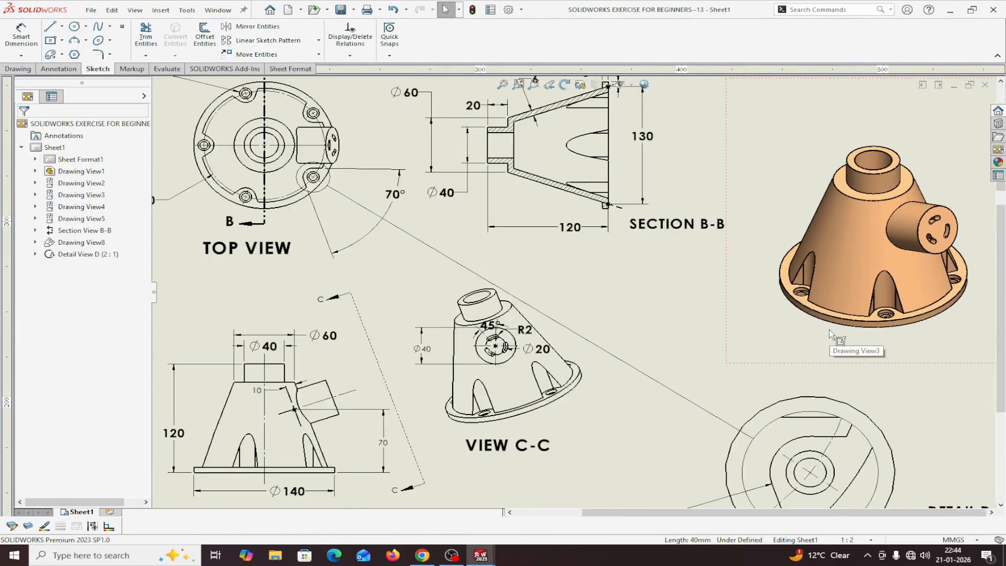
{"action": "scroll", "coordinate": [540, 373], "scroll_direction": "up", "scroll_amount": 1}
{"action": "scroll", "coordinate": [539, 373], "scroll_direction": "up", "scroll_amount": 1}
{"action": "scroll", "coordinate": [377, 382], "scroll_direction": "up", "scroll_amount": 1}
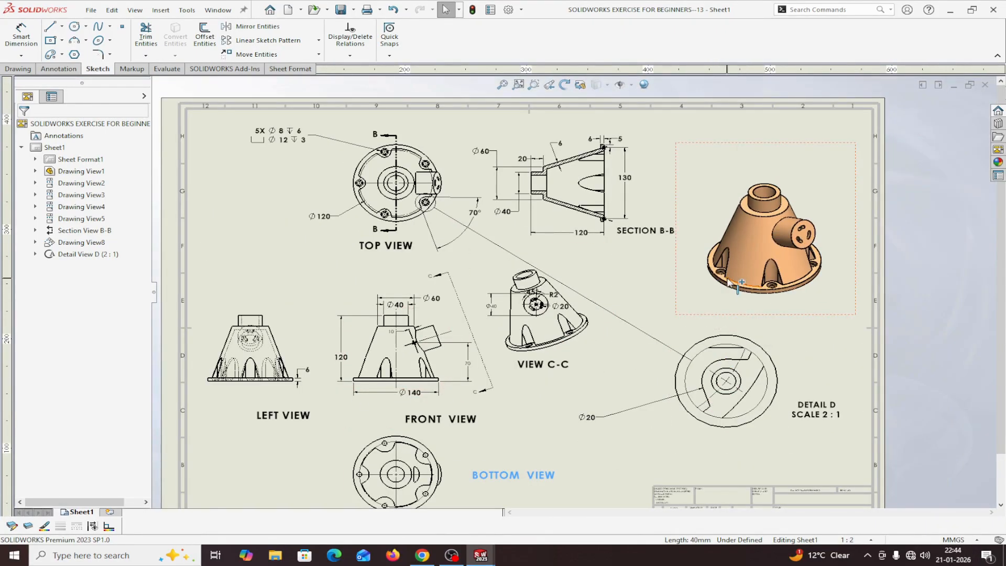
{"action": "scroll", "coordinate": [459, 219], "scroll_direction": "down", "scroll_amount": 2}
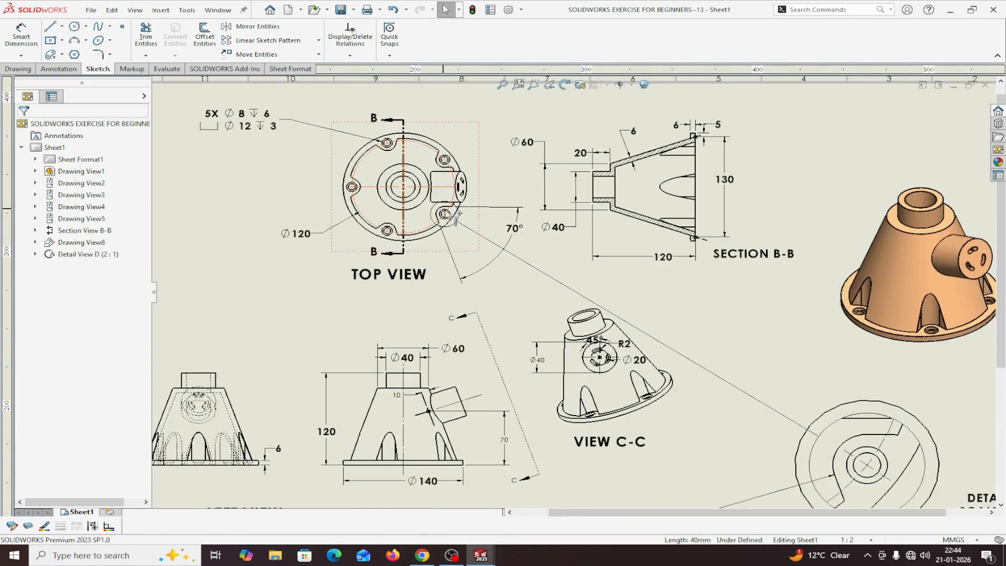
{"action": "scroll", "coordinate": [470, 224], "scroll_direction": "down", "scroll_amount": 1}
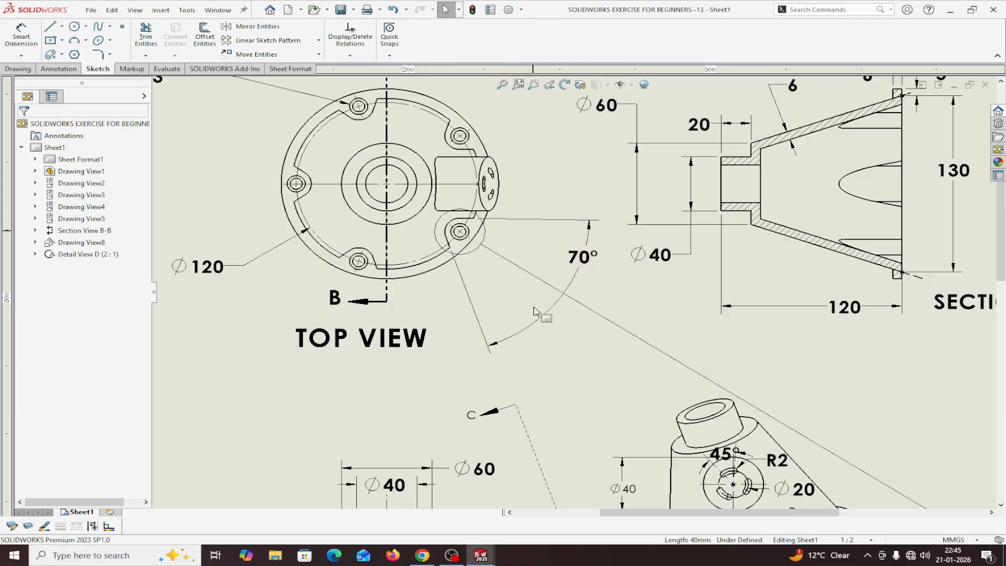
Review the reference drawing's top view with its 120 mm hole circle and return to the part model
{"action": "scroll", "coordinate": [968, 327], "scroll_direction": "down", "scroll_amount": 2}
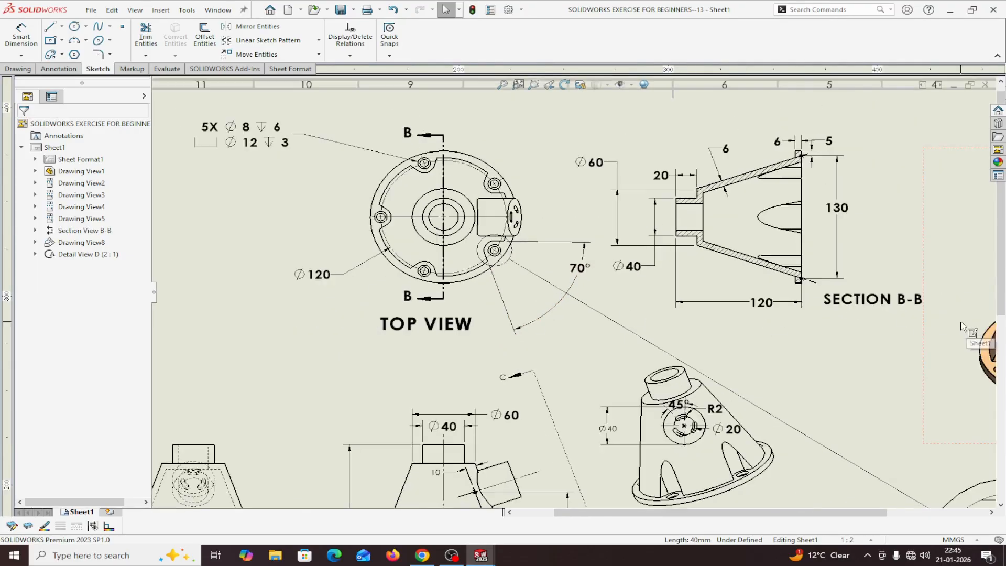
{"action": "scroll", "coordinate": [917, 333], "scroll_direction": "down", "scroll_amount": 2}
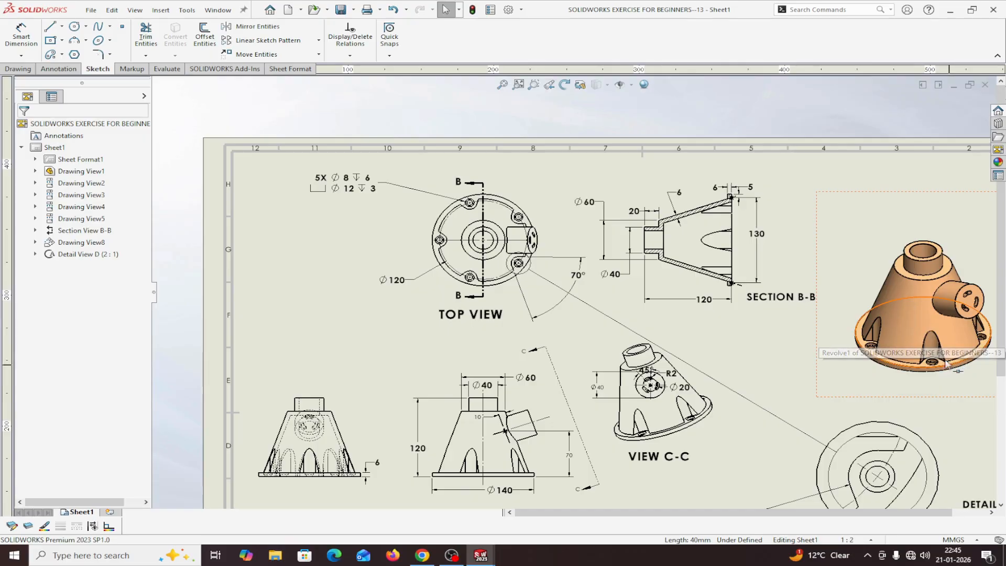
{"action": "scroll", "coordinate": [552, 271], "scroll_direction": "down", "scroll_amount": 4}
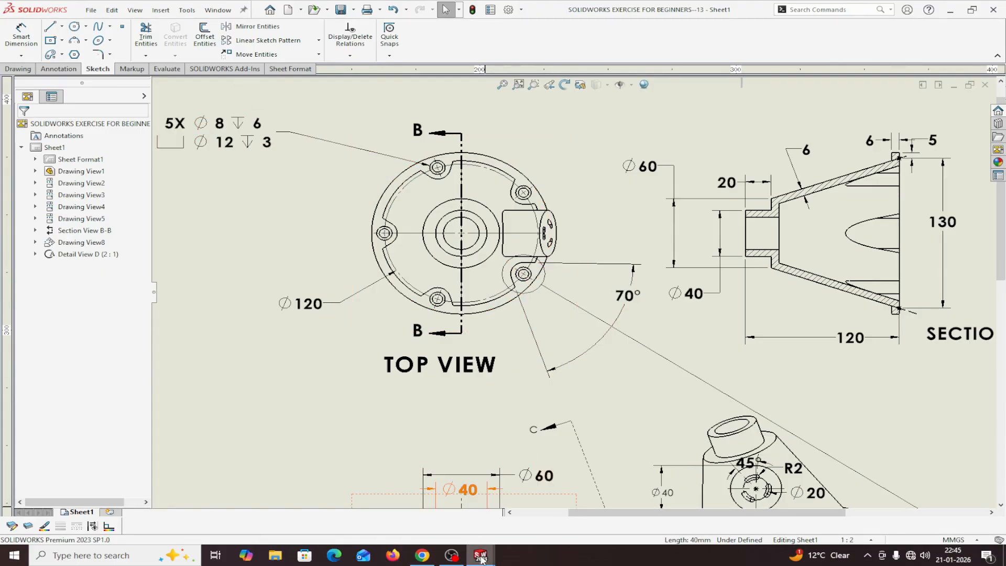
{"action": "mouse_move", "coordinate": [484, 561]}
{"action": "left_click", "coordinate": [522, 516]}
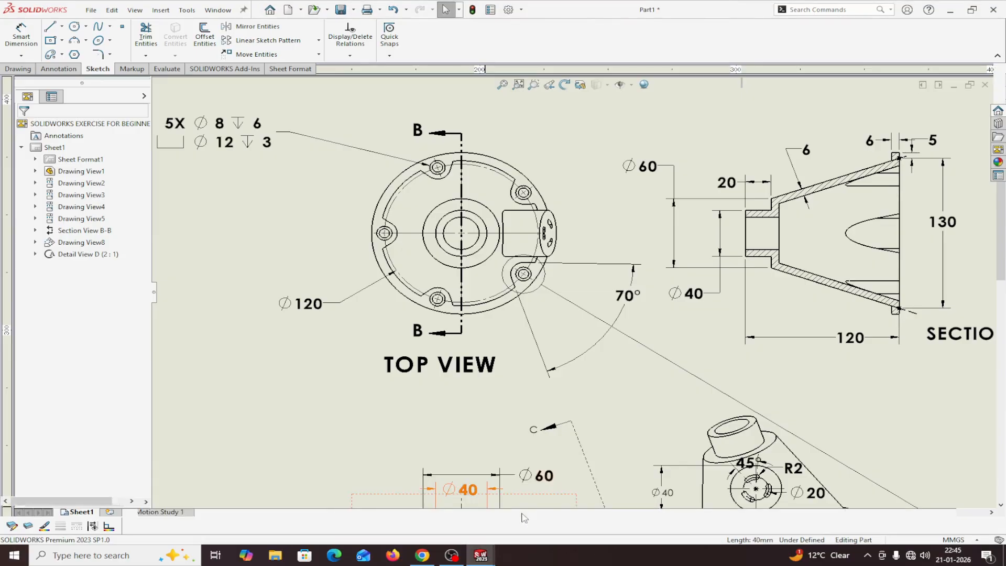
Start a sketch on the cone's flat base face and view it face-on
{"action": "middle_click_drag", "start_coordinate": [849, 367], "coordinate": [838, 308]}
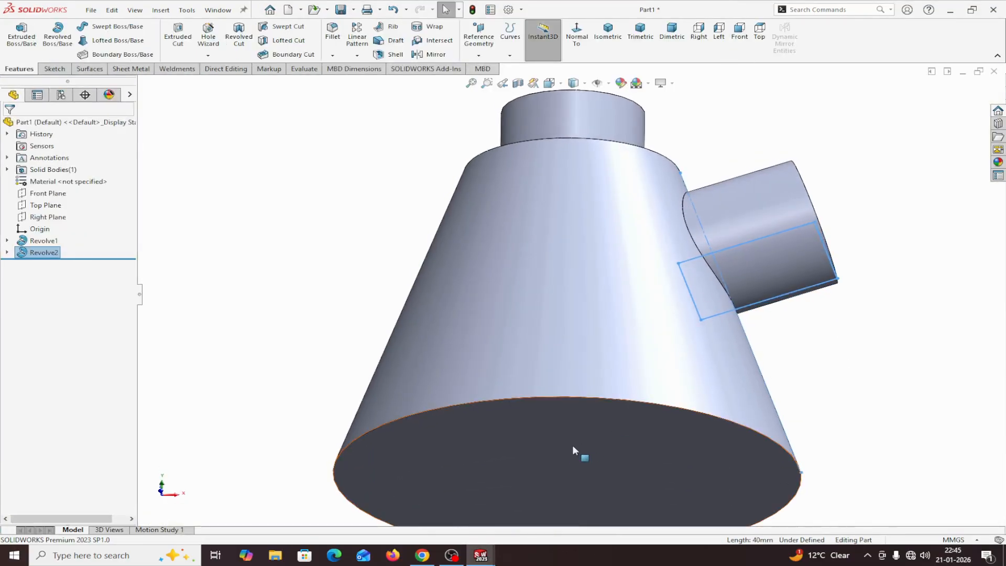
{"action": "left_click", "coordinate": [558, 445]}
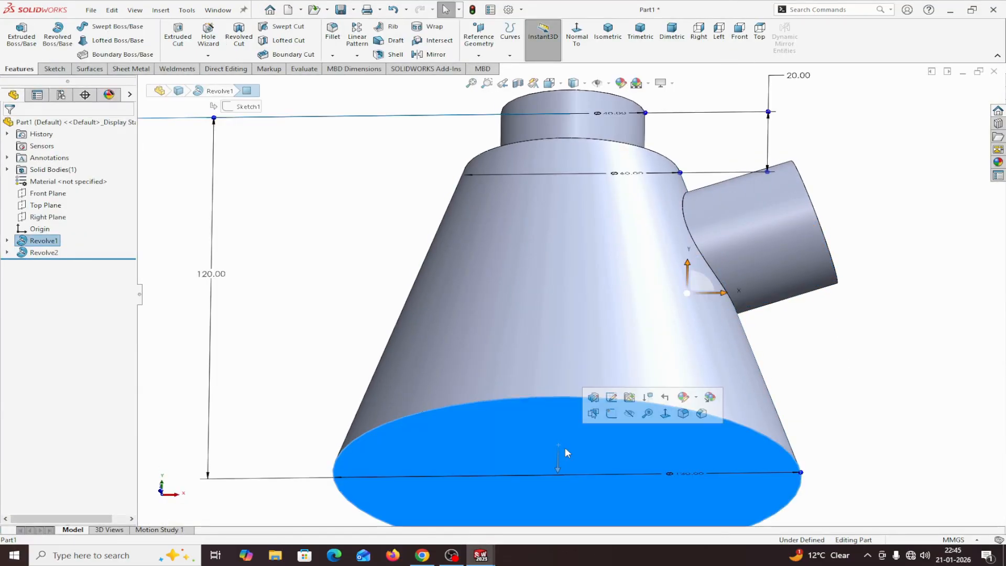
{"action": "left_click", "coordinate": [614, 414]}
{"action": "left_click", "coordinate": [597, 37]}
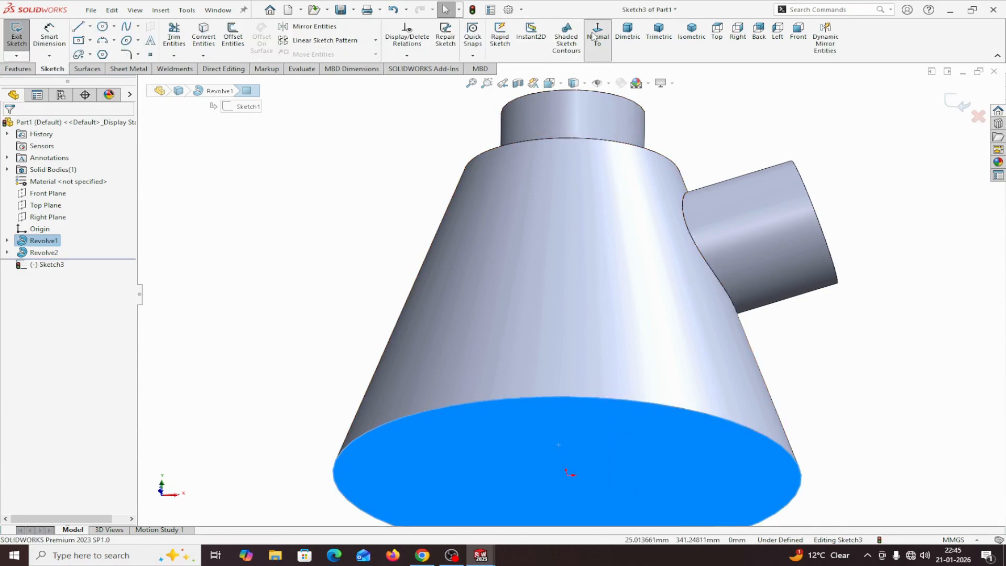
Sketch a circle about 88 mm in diameter on the base face, centred on the origin
{"action": "left_click", "coordinate": [114, 26]}
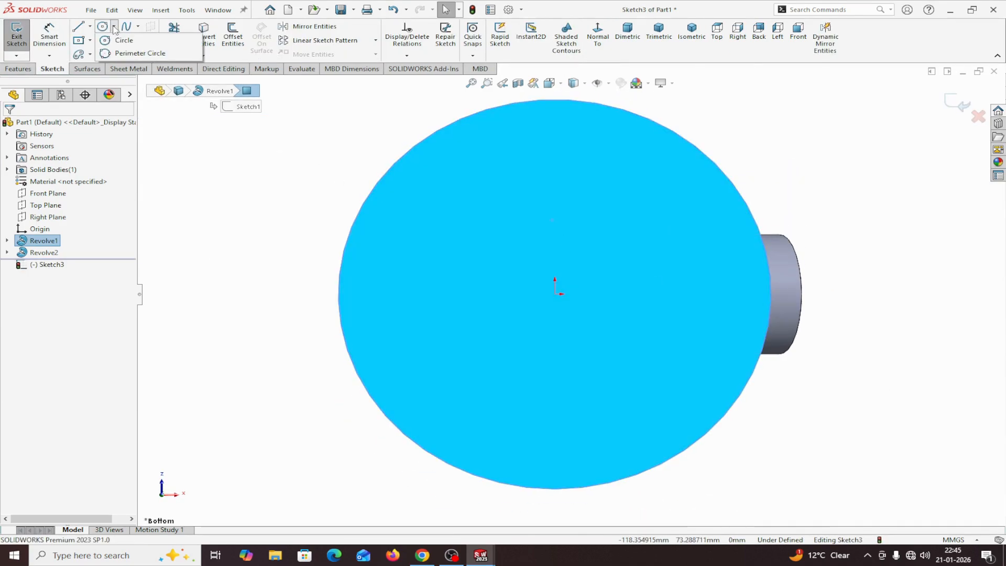
{"action": "left_click", "coordinate": [109, 42]}
{"action": "left_click", "coordinate": [555, 294]}
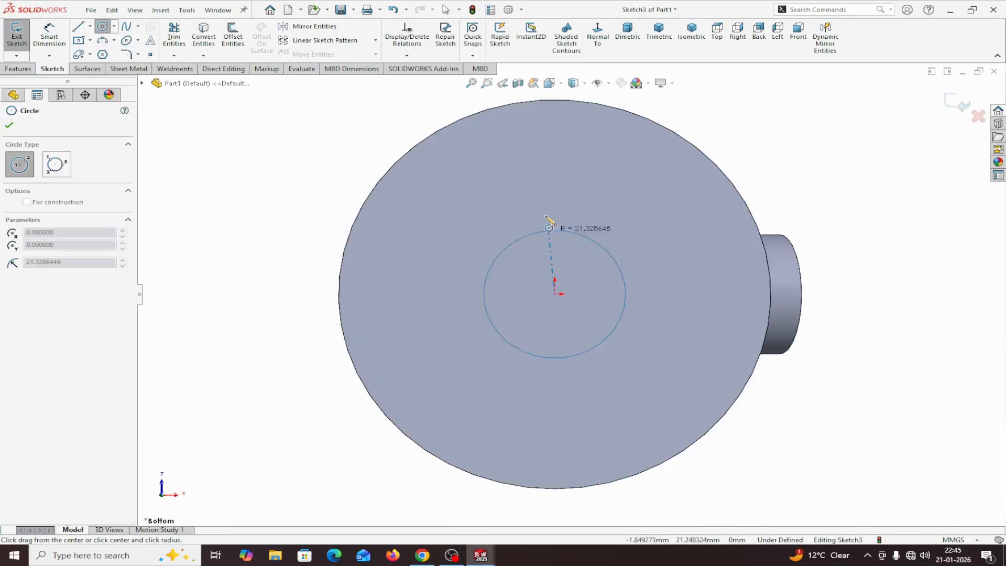
{"action": "left_click", "coordinate": [534, 166]}
{"action": "right_click", "coordinate": [530, 166]}
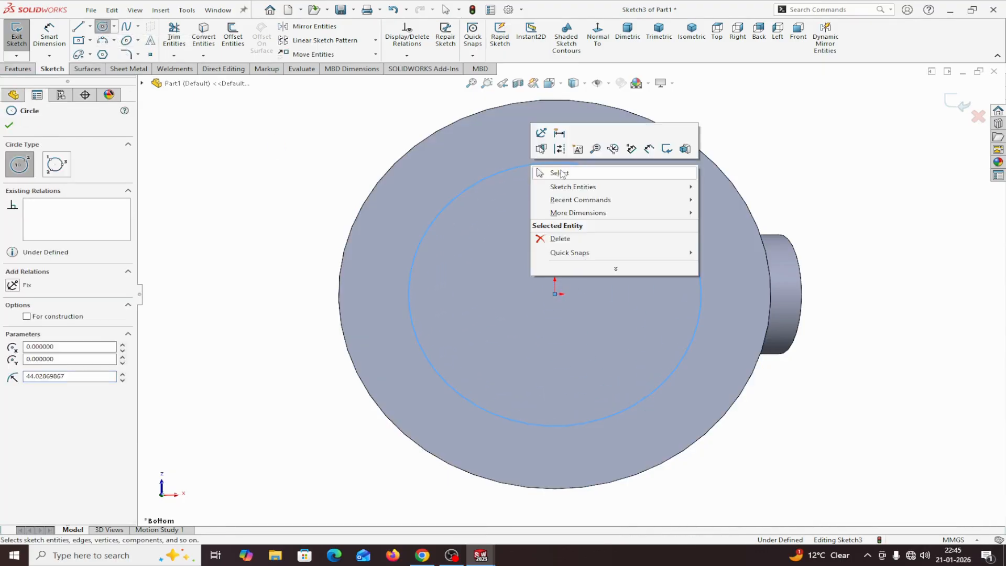
{"action": "left_click", "coordinate": [545, 172]}
Set the origin-centred circle's diameter to 120 mm and convert it to construction geometry
{"action": "left_click", "coordinate": [49, 34]}
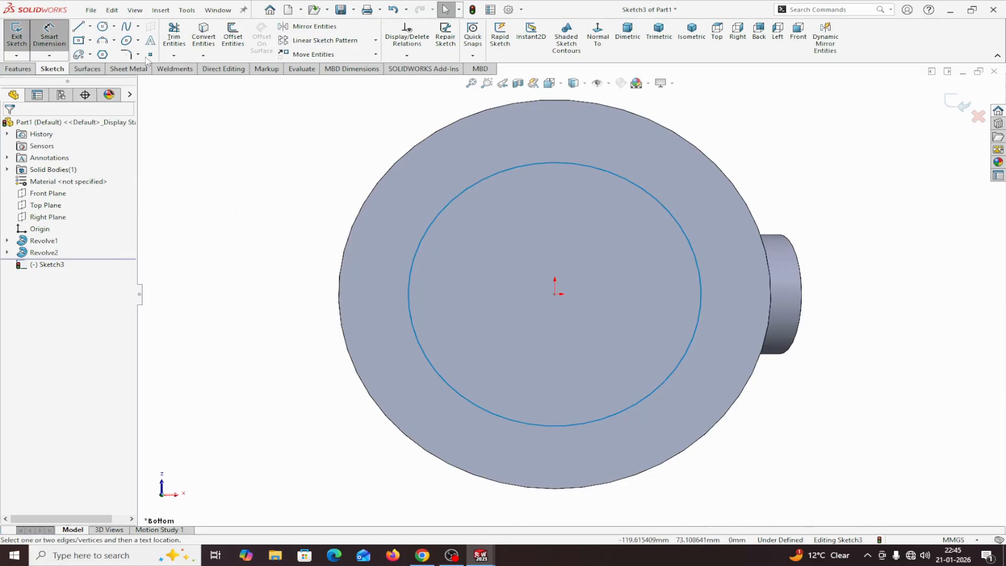
{"action": "left_click", "coordinate": [676, 223]}
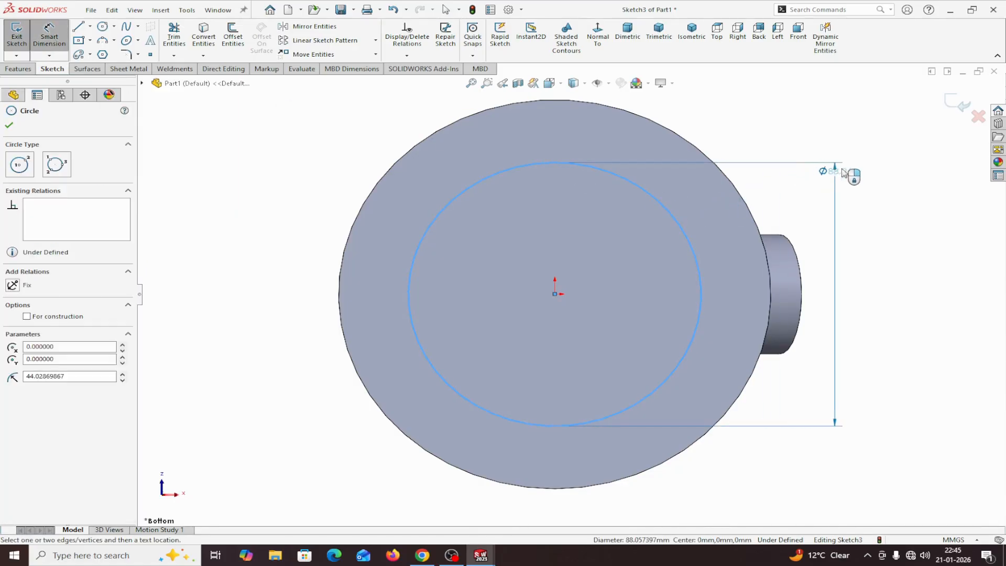
{"action": "left_click", "coordinate": [859, 139]}
{"action": "type", "text": "120"}
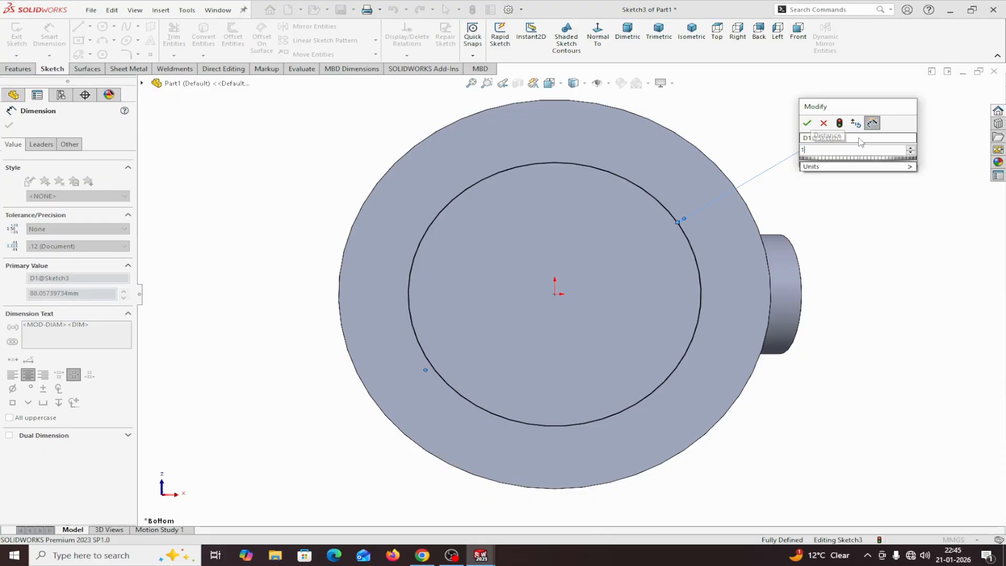
{"action": "left_click", "coordinate": [808, 124]}
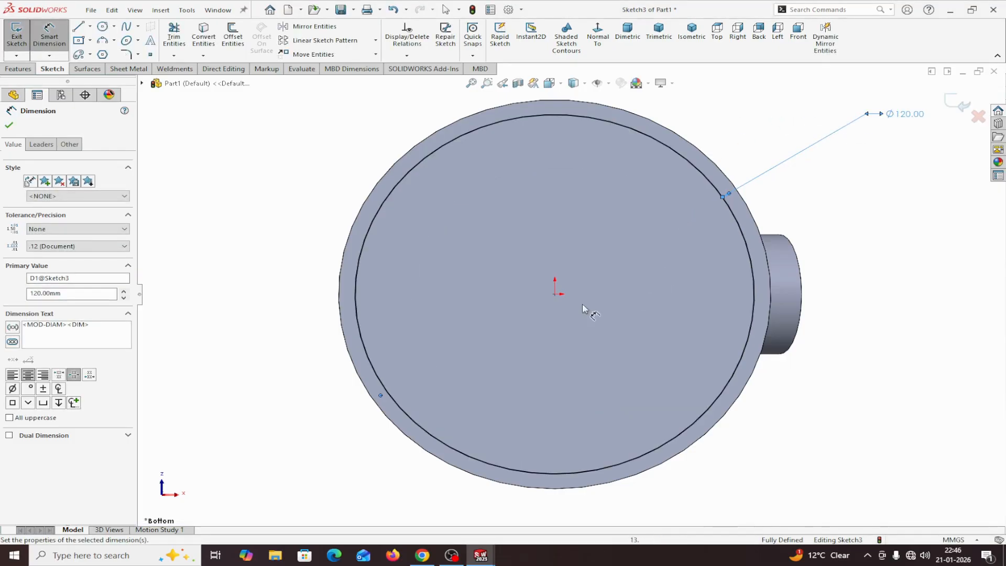
{"action": "key", "text": "Escape"}
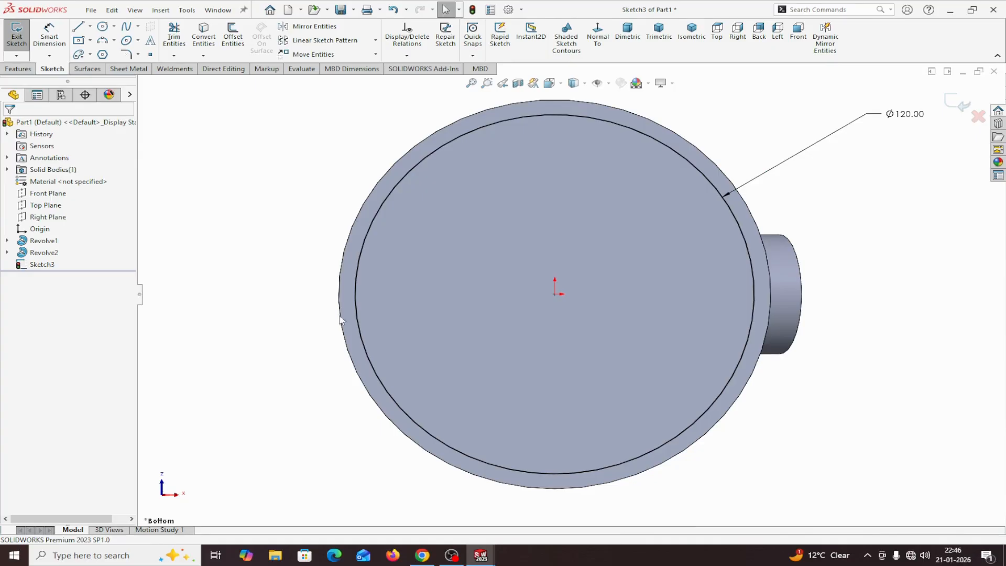
{"action": "left_click", "coordinate": [359, 327]}
{"action": "left_click", "coordinate": [414, 297]}
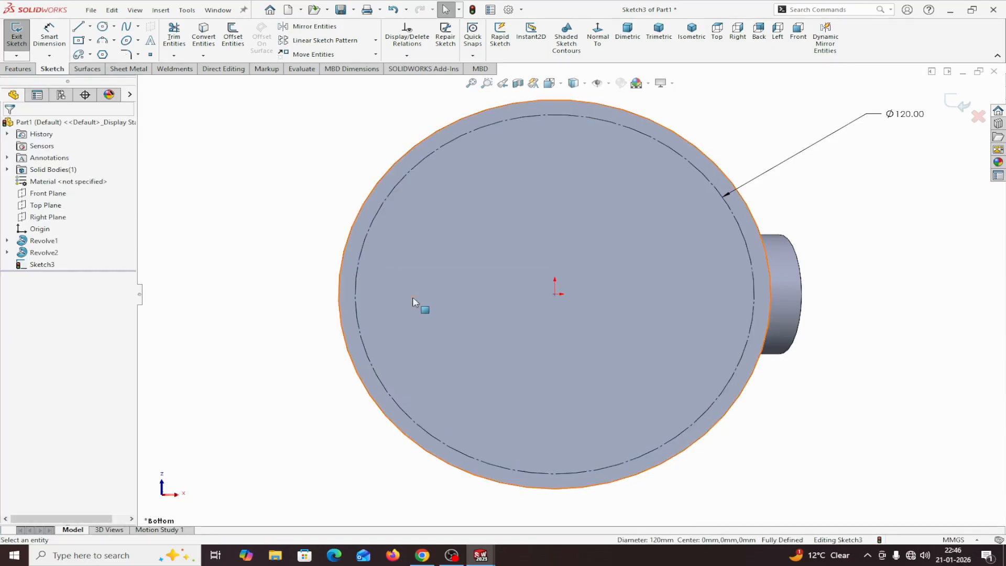
Sketch a circle about 14 mm in diameter centred on the construction circle's leftmost point, level with the origin
{"action": "left_click", "coordinate": [102, 27]}
{"action": "scroll", "coordinate": [425, 321], "scroll_direction": "down", "scroll_amount": 3}
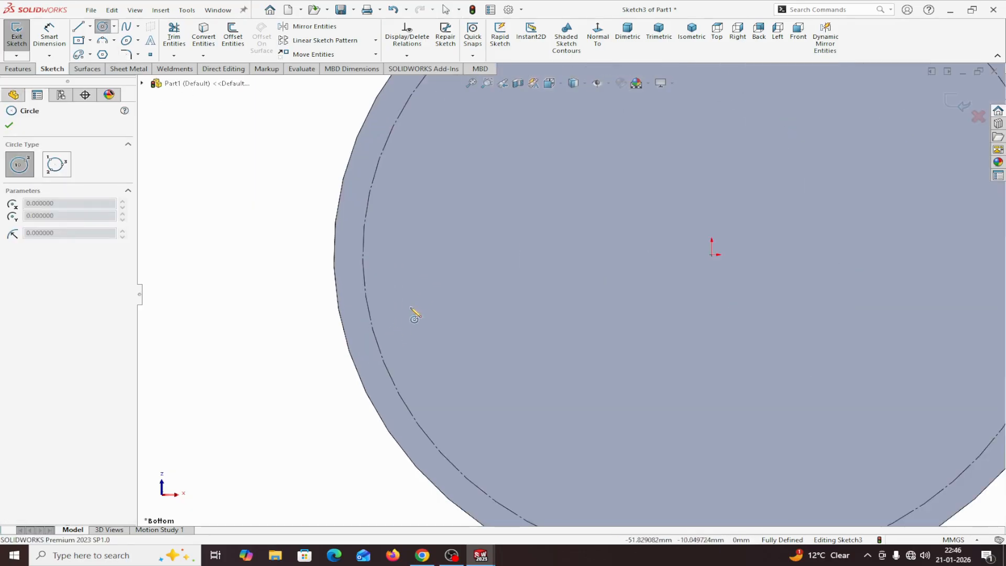
{"action": "left_click", "coordinate": [363, 256]}
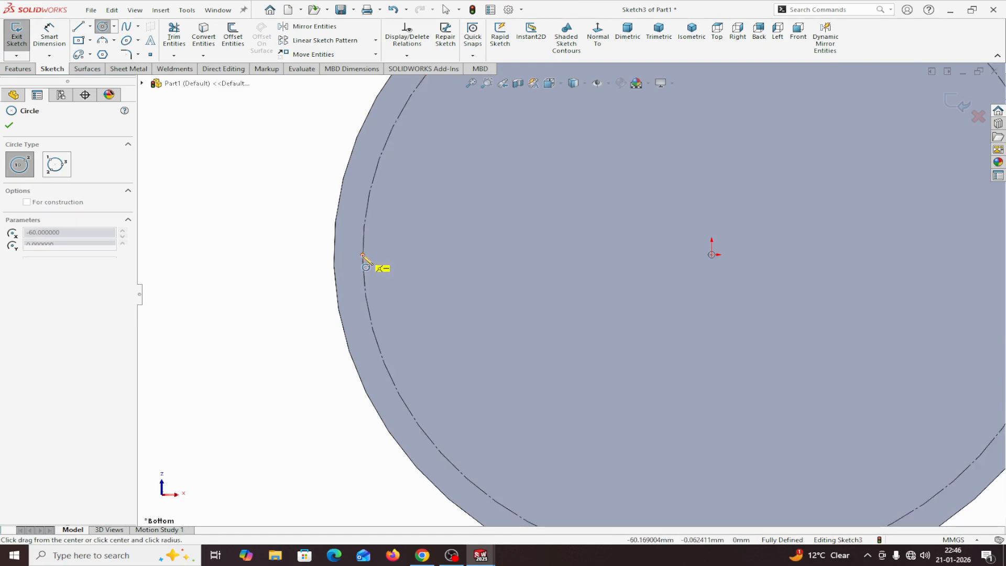
{"action": "left_click", "coordinate": [399, 237]}
{"action": "right_click", "coordinate": [399, 236]}
{"action": "left_click", "coordinate": [429, 243]}
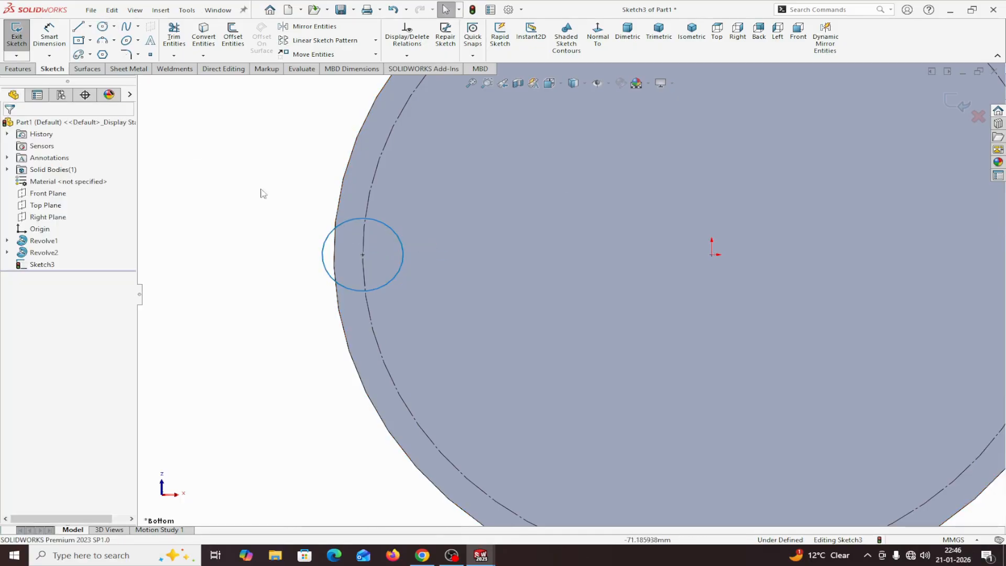
Set the small circle's diameter to 20 mm and finish dimensioning
{"action": "left_click", "coordinate": [54, 38]}
{"action": "left_click", "coordinate": [396, 284]}
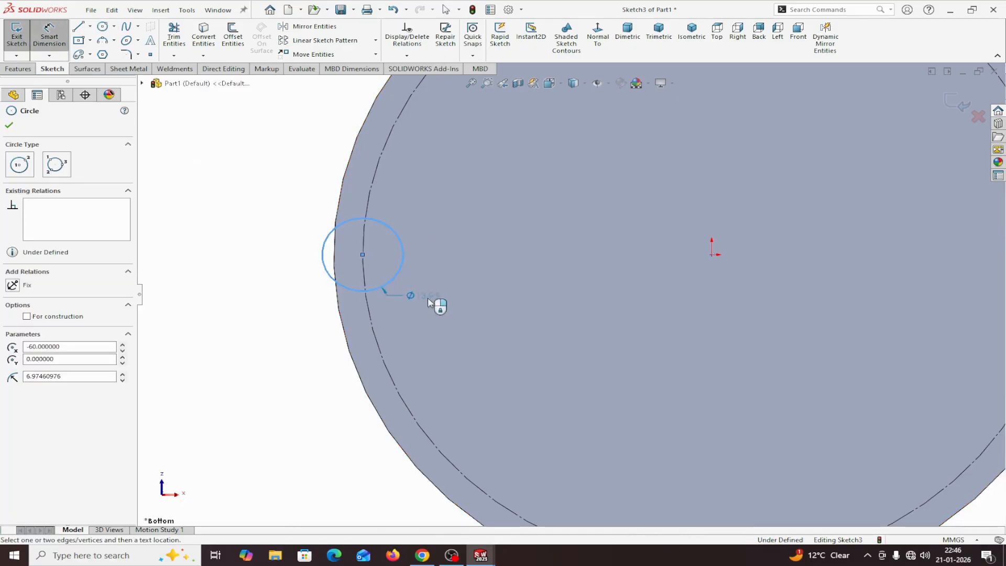
{"action": "left_click", "coordinate": [472, 322]}
{"action": "type", "text": "2"}
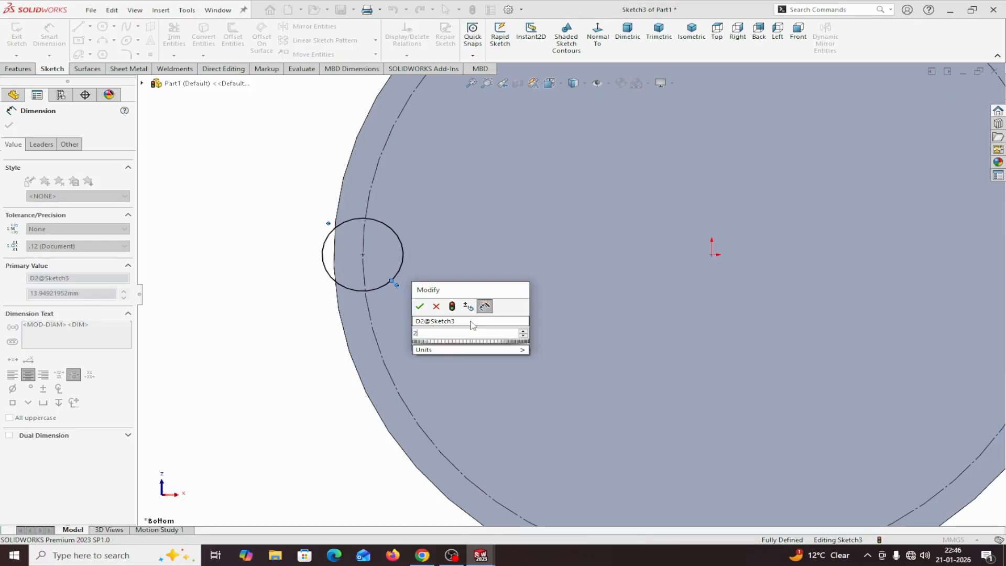
{"action": "type", "text": "0"}
{"action": "left_click", "coordinate": [420, 306]}
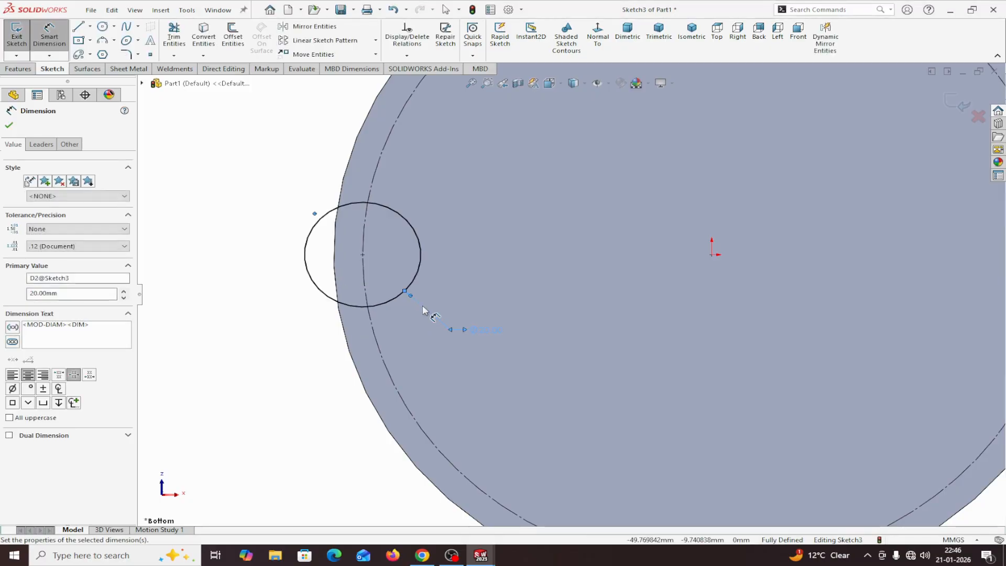
{"action": "left_click", "coordinate": [9, 125]}
Draw a horizontal centerline from the 20 mm circle's centre to the origin
{"action": "scroll", "coordinate": [514, 188], "scroll_direction": "up", "scroll_amount": 2}
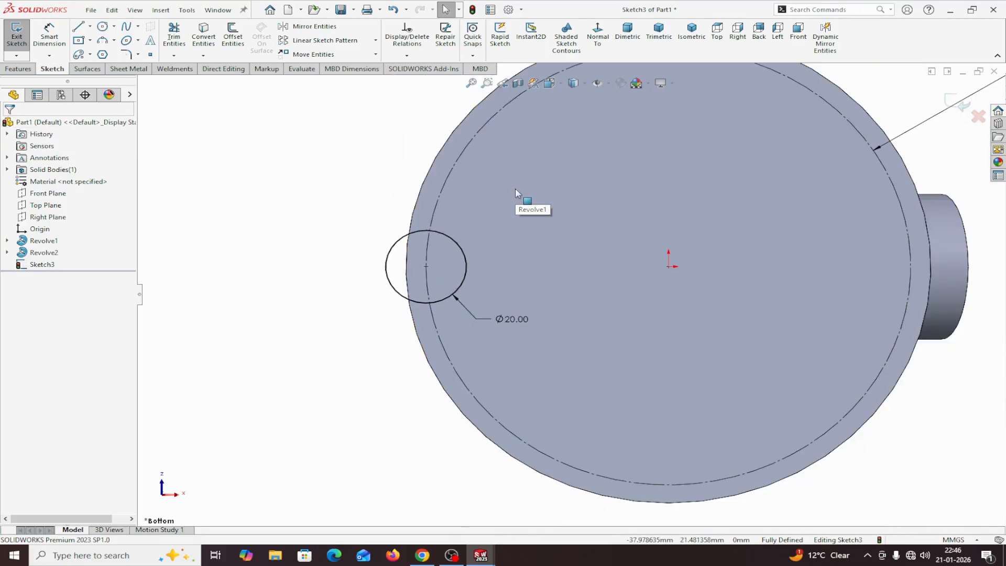
{"action": "scroll", "coordinate": [543, 269], "scroll_direction": "down", "scroll_amount": 2}
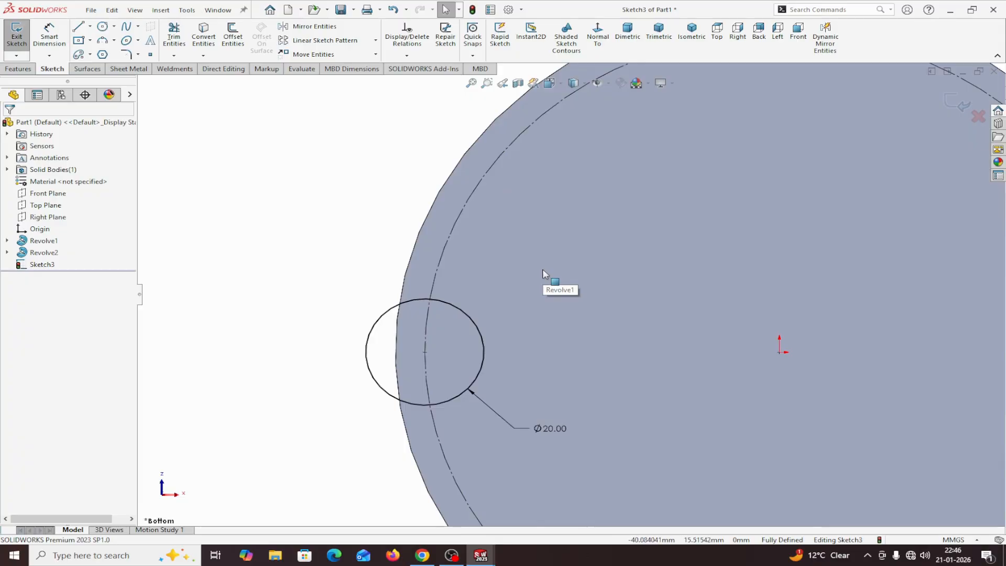
{"action": "left_click", "coordinate": [90, 27]}
{"action": "left_click", "coordinate": [102, 49]}
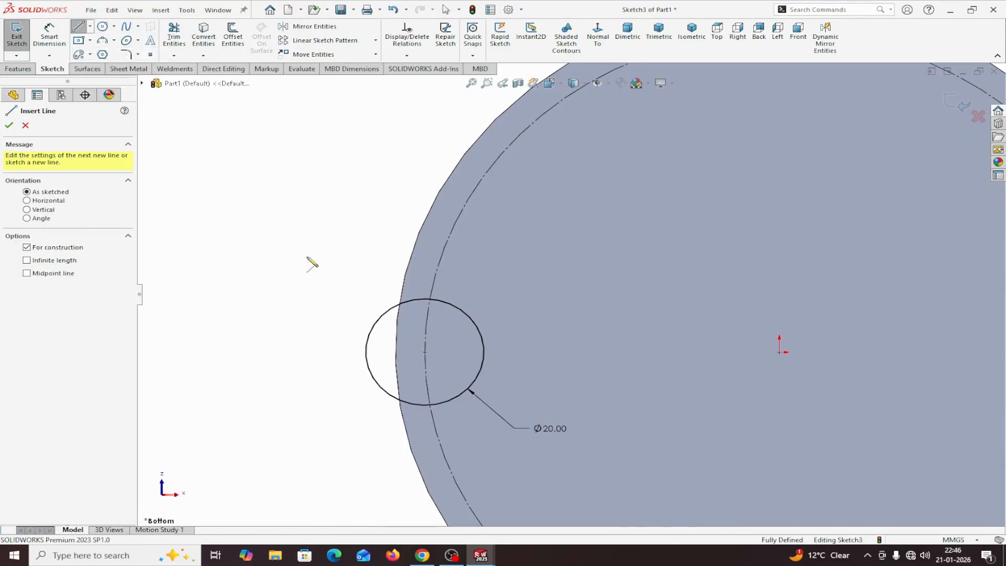
{"action": "left_click", "coordinate": [425, 353]}
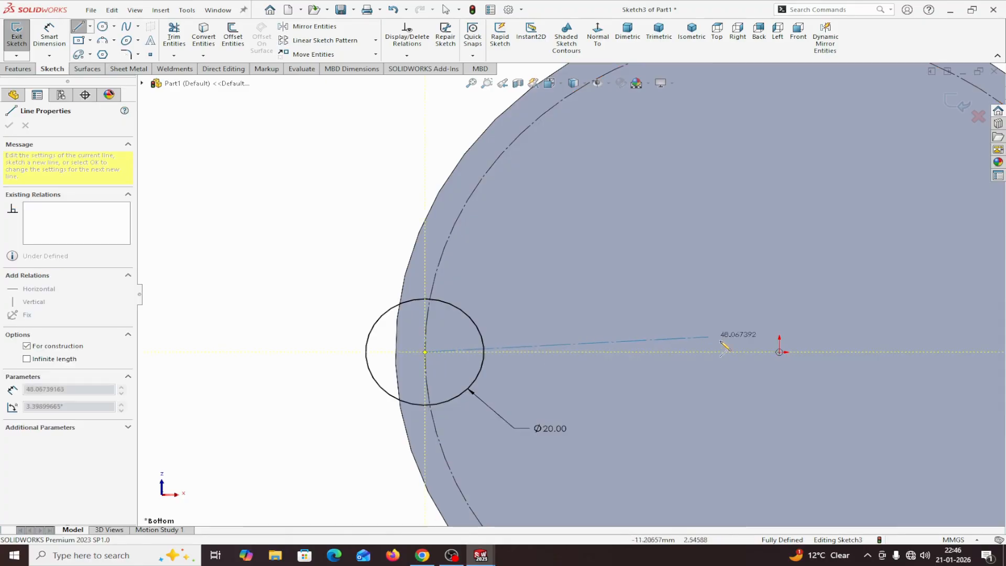
{"action": "left_click", "coordinate": [779, 352]}
{"action": "right_click", "coordinate": [779, 352]}
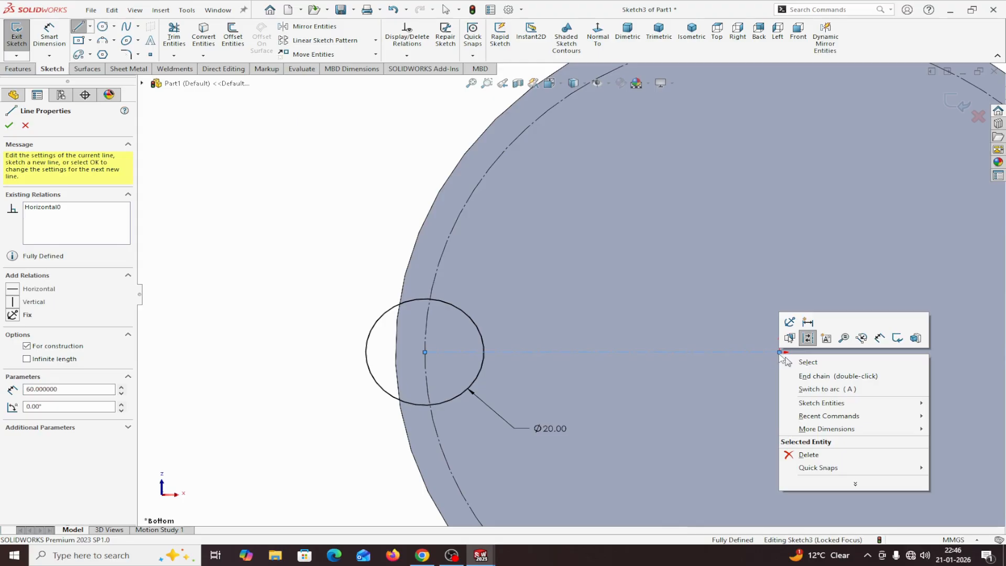
{"action": "left_click", "coordinate": [800, 360]}
{"action": "left_click", "coordinate": [628, 351]}
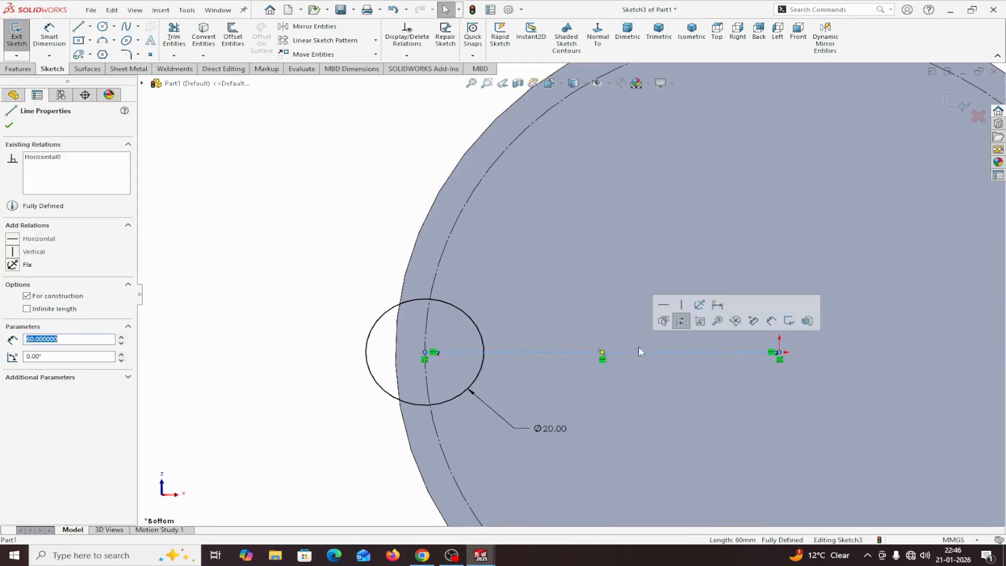
{"action": "left_click", "coordinate": [10, 125]}
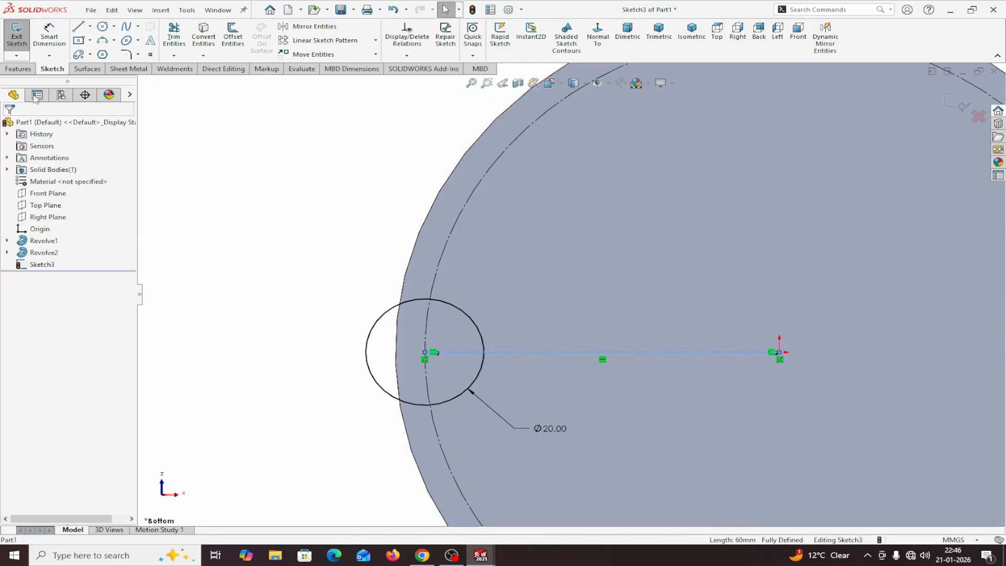
{"action": "left_click", "coordinate": [79, 26]}
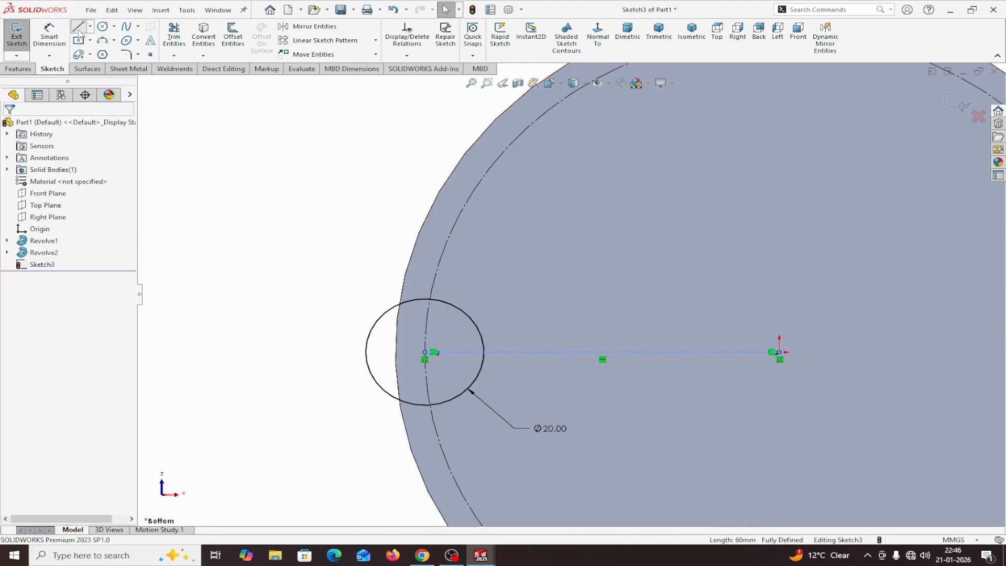
{"action": "left_click", "coordinate": [403, 283]}
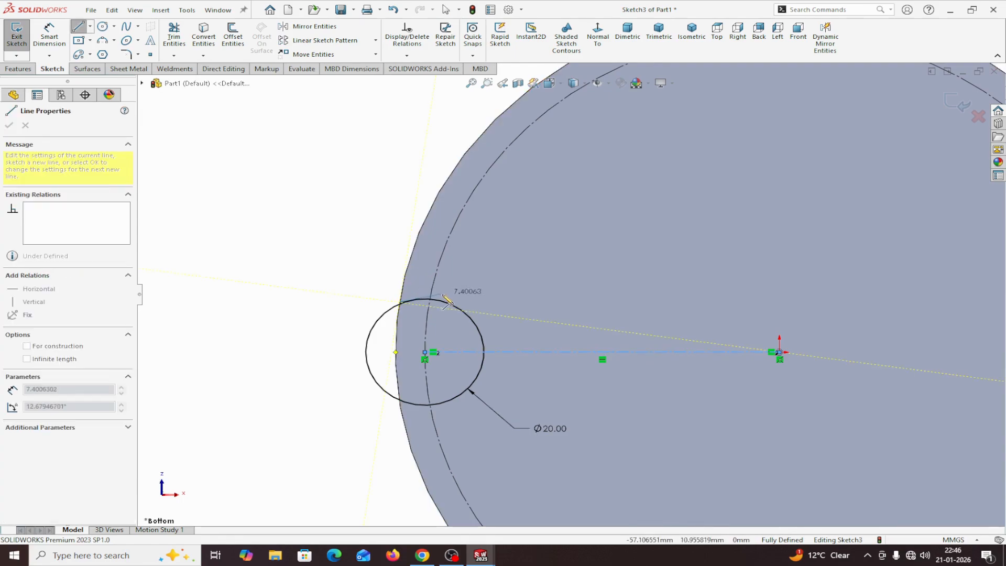
{"action": "key", "text": "Escape"}
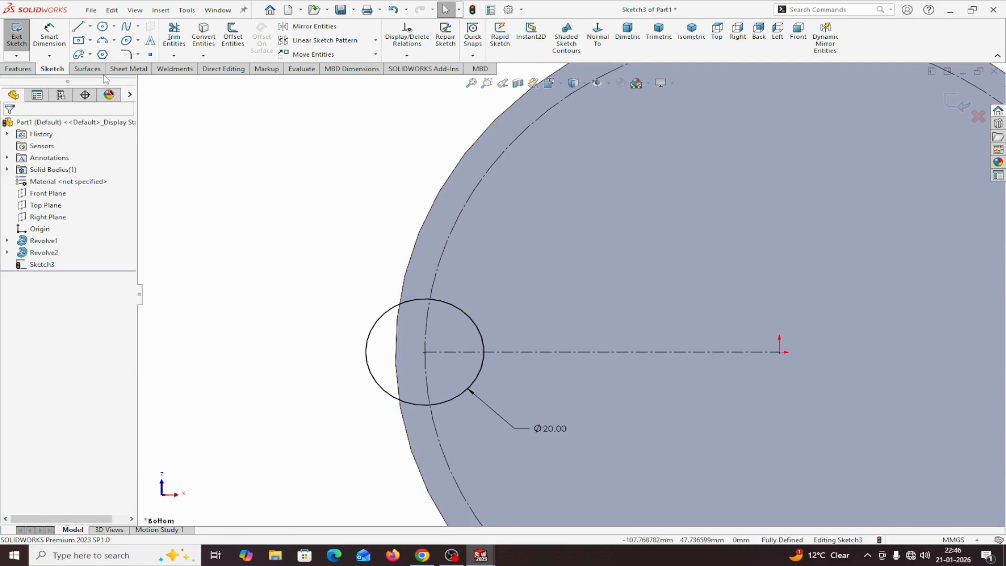
{"action": "left_click", "coordinate": [79, 27]}
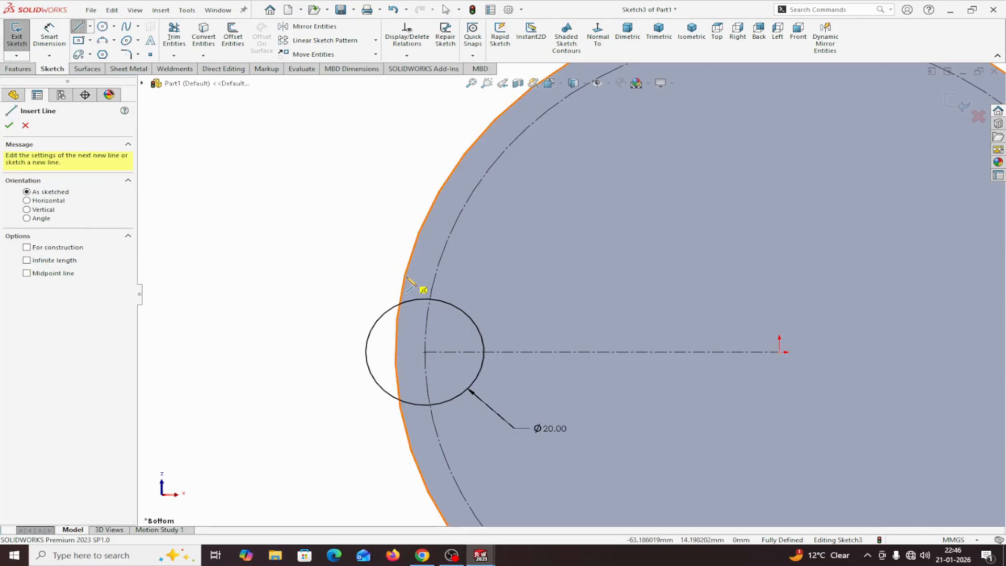
{"action": "left_click", "coordinate": [406, 271]}
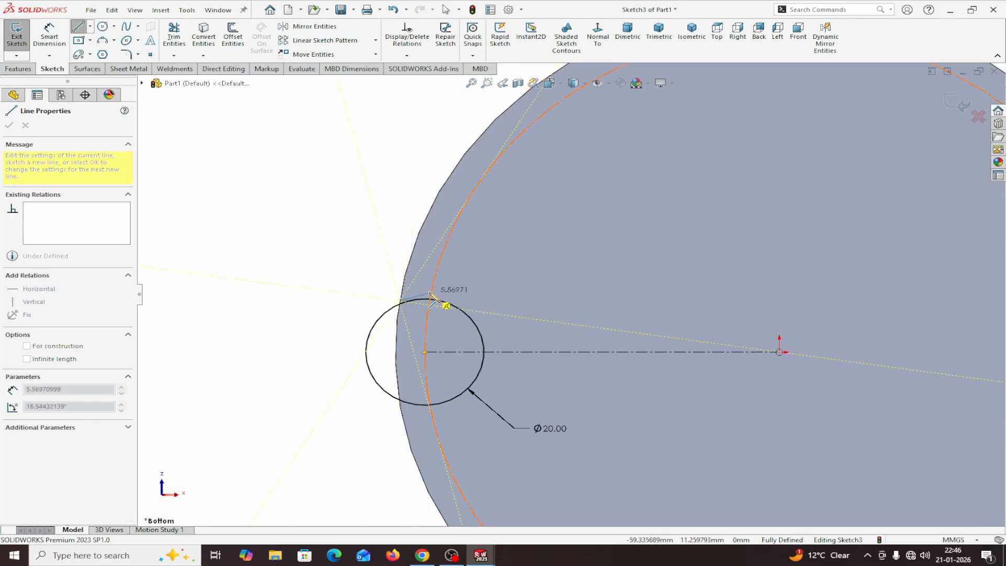
{"action": "key", "text": "Escape"}
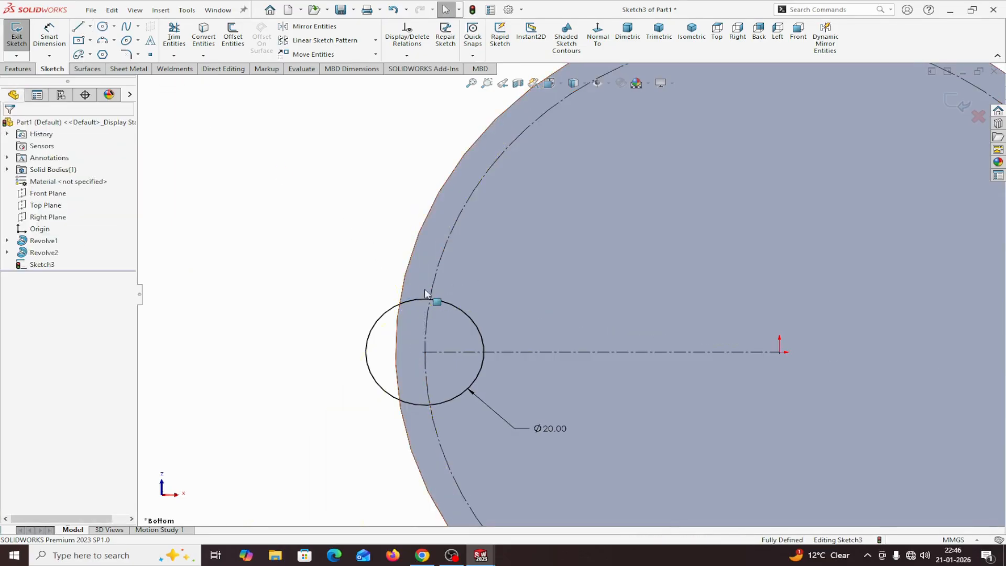
Draw a line about 15 mm long from the flange's outer edge above the 20 mm circle, ending tangent to the circle's inner side
{"action": "left_click", "coordinate": [77, 28]}
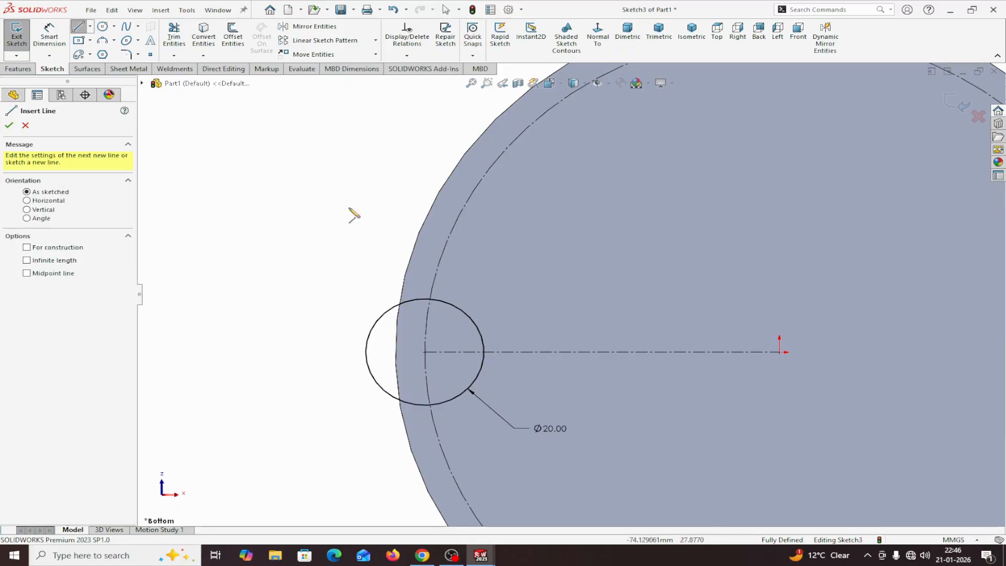
{"action": "left_click", "coordinate": [411, 258]}
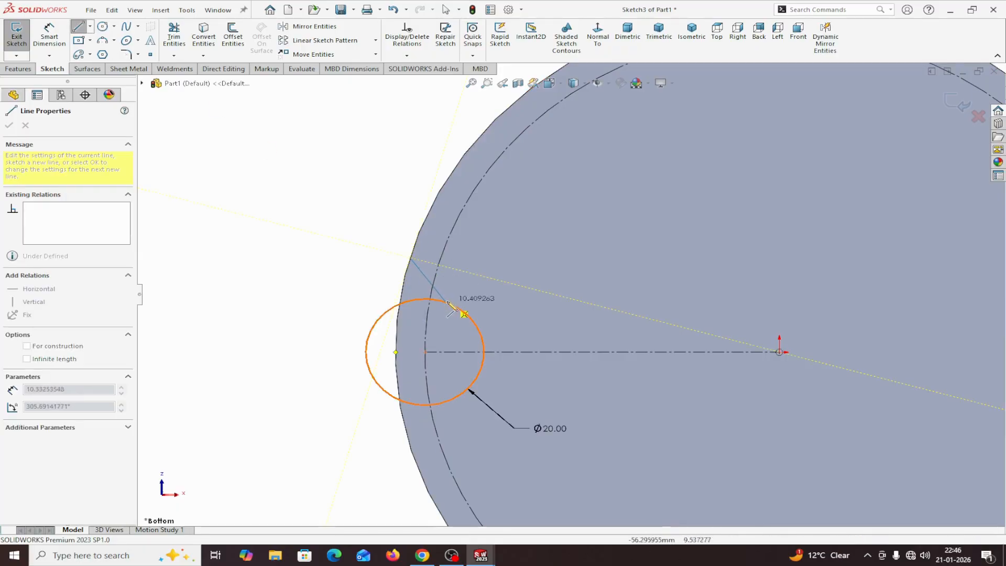
{"action": "left_click", "coordinate": [469, 318]}
{"action": "right_click", "coordinate": [471, 321]}
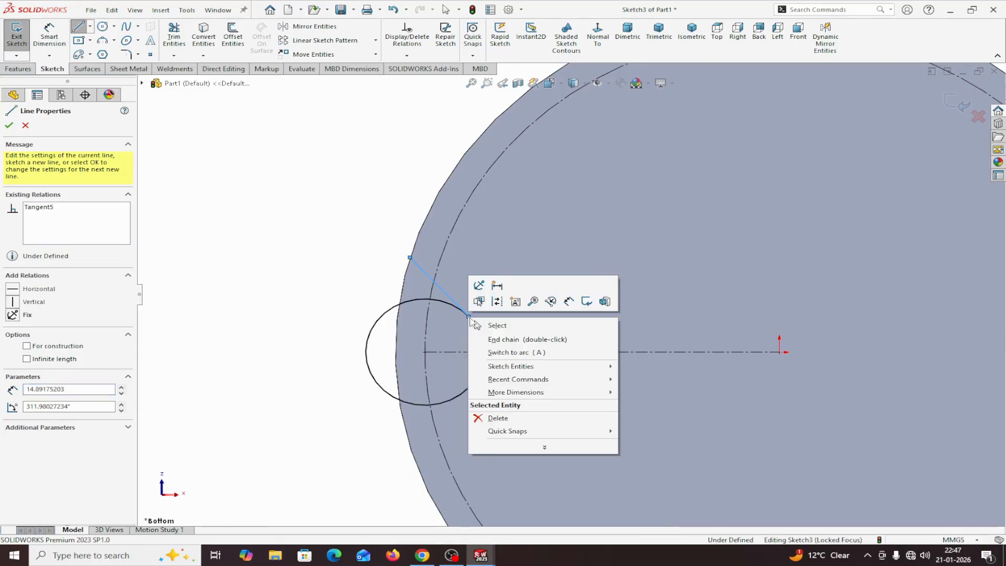
{"action": "left_click", "coordinate": [490, 326]}
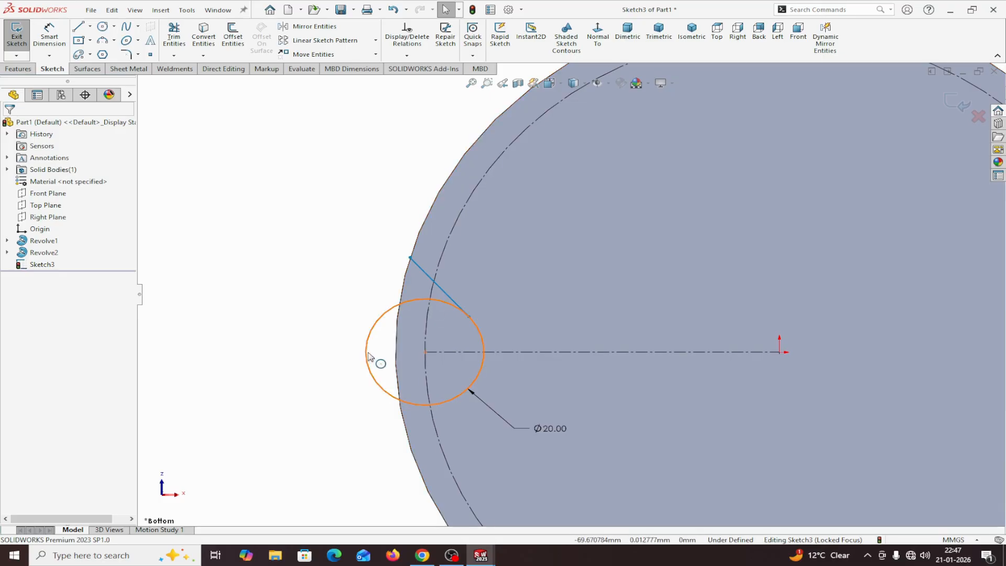
Convert the flange's outer edge into sketch geometry and mirror the tangent line about the horizontal centerline
{"action": "left_click", "coordinate": [428, 217]}
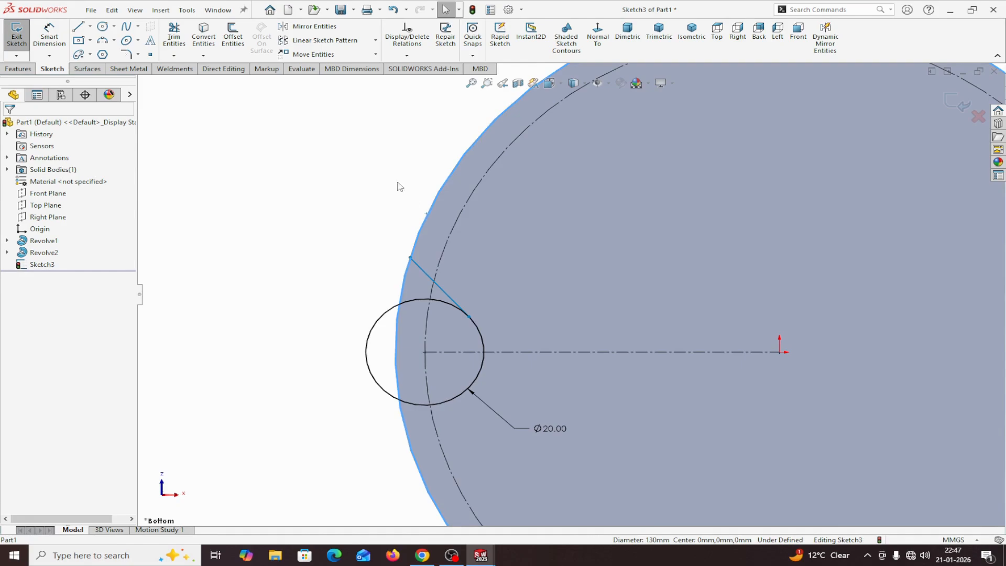
{"action": "left_click", "coordinate": [207, 38]}
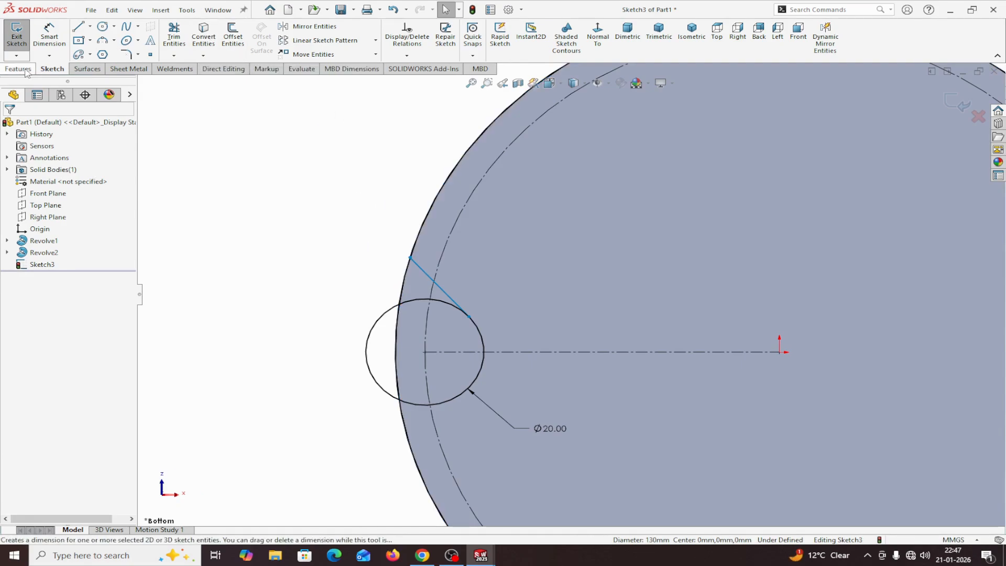
{"action": "left_click", "coordinate": [313, 26]}
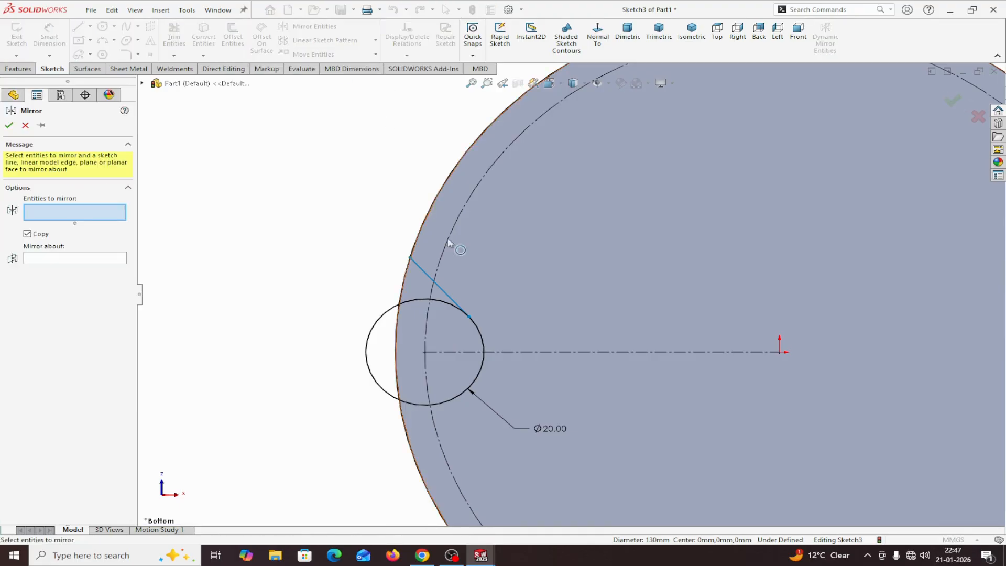
{"action": "left_click", "coordinate": [423, 273]}
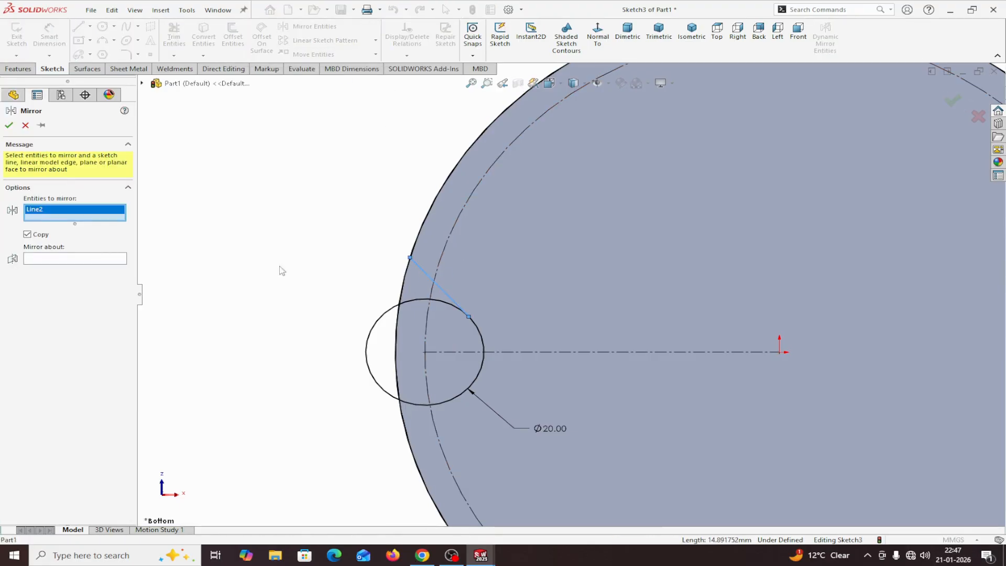
{"action": "left_click", "coordinate": [82, 260]}
{"action": "left_click", "coordinate": [466, 351]}
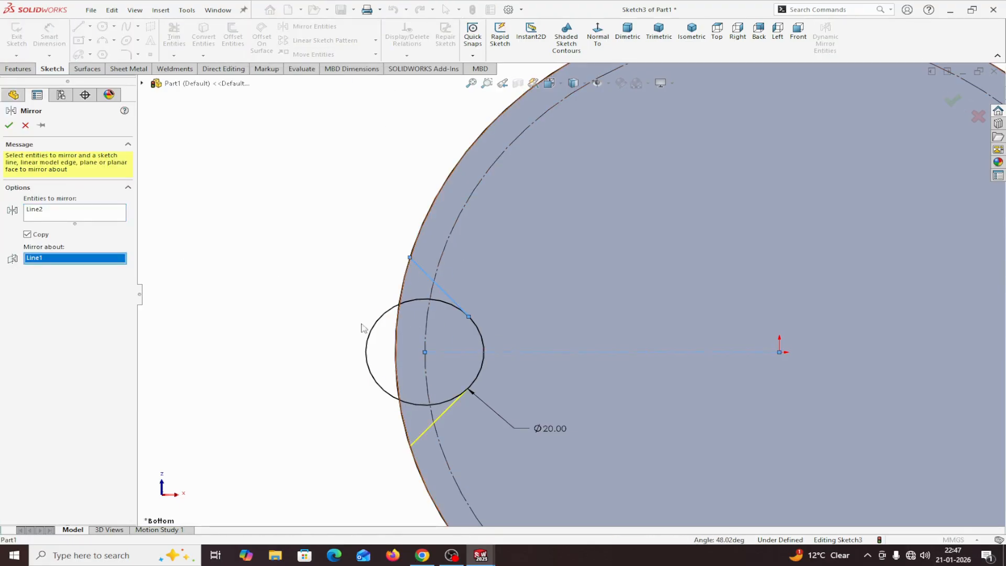
{"action": "left_click", "coordinate": [8, 126]}
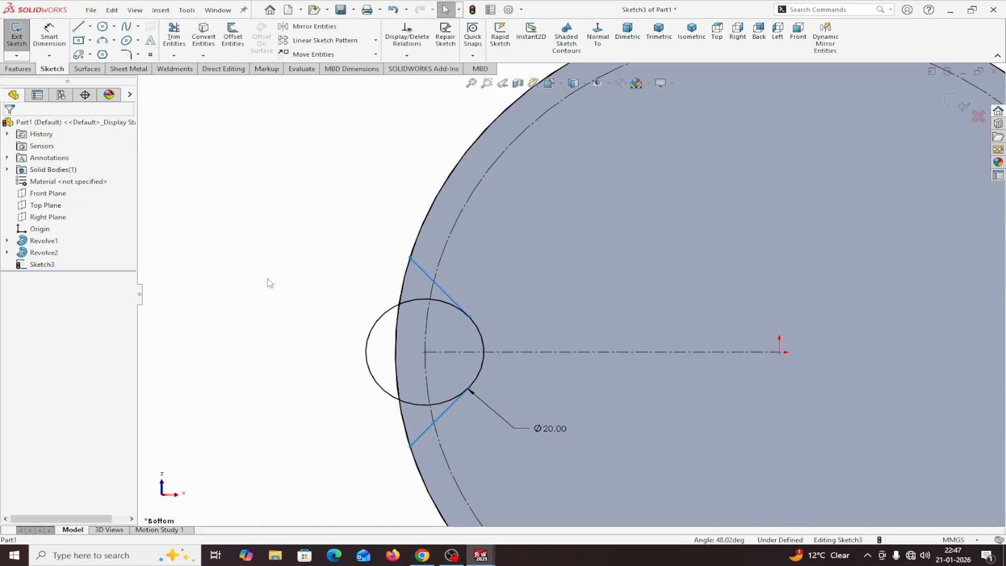
Add a tangent relation between the mirrored lower line and the 20 mm circle
{"action": "left_click", "coordinate": [448, 409]}
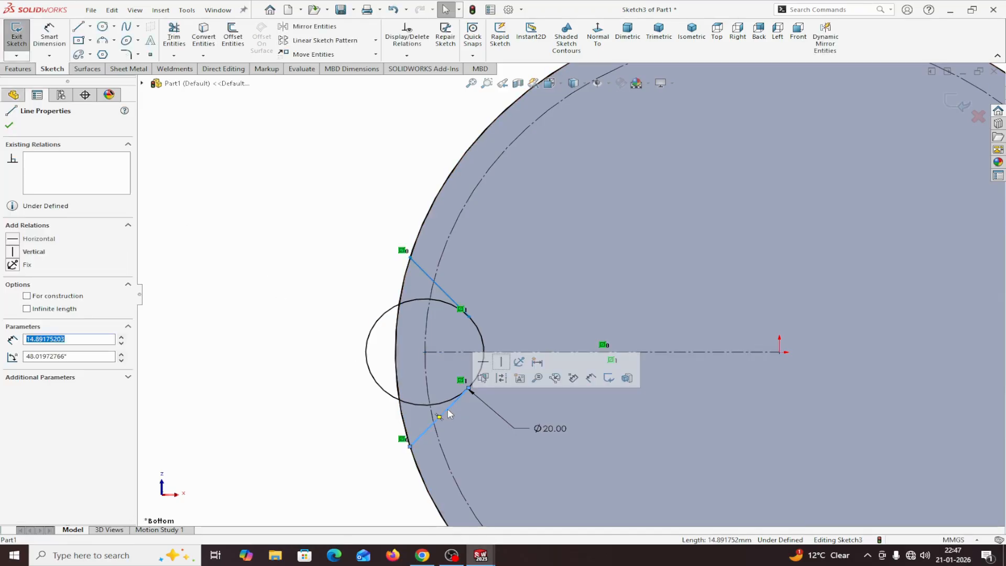
{"action": "left_click", "coordinate": [477, 377], "text": "ctrl"}
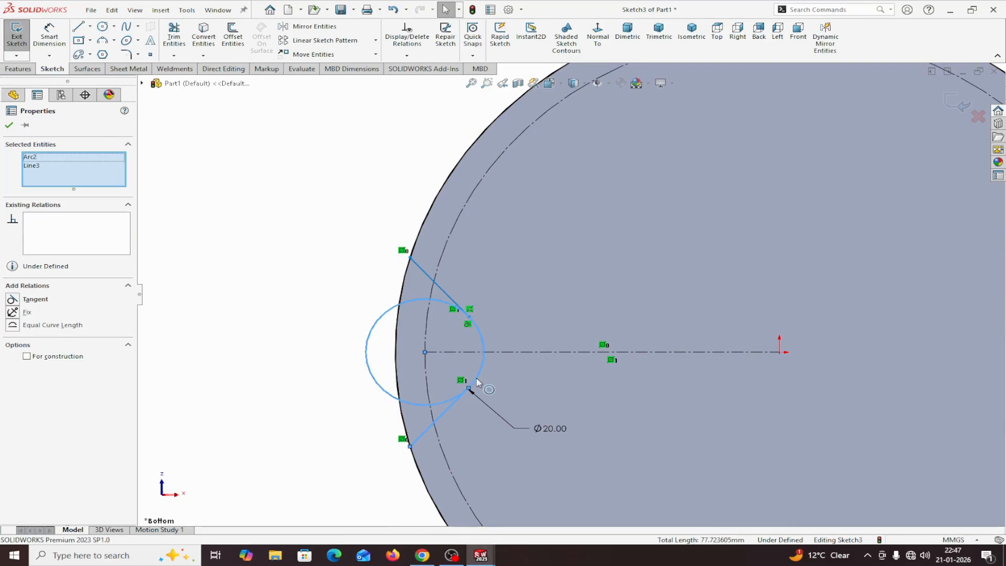
{"action": "left_click", "coordinate": [12, 300]}
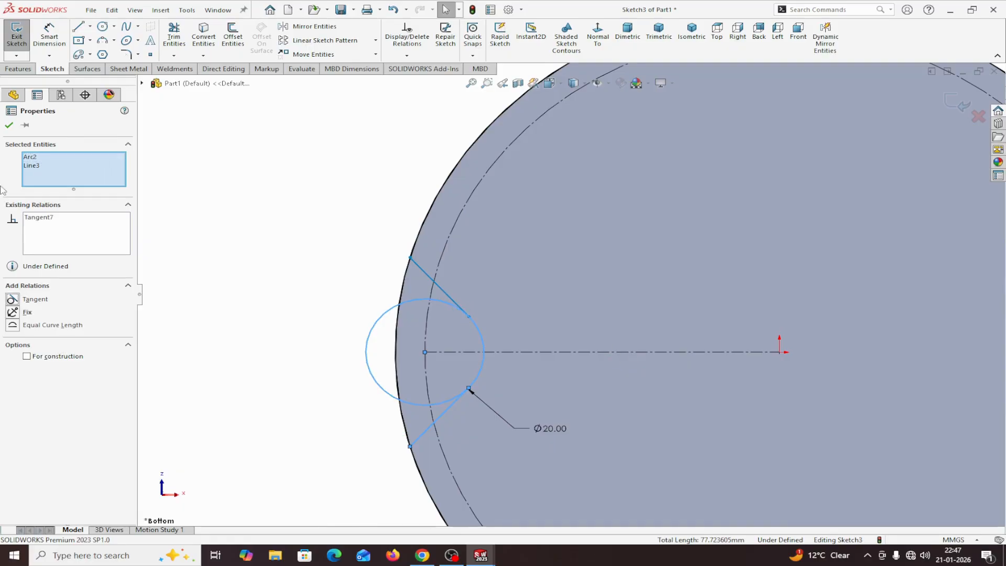
{"action": "left_click", "coordinate": [9, 126]}
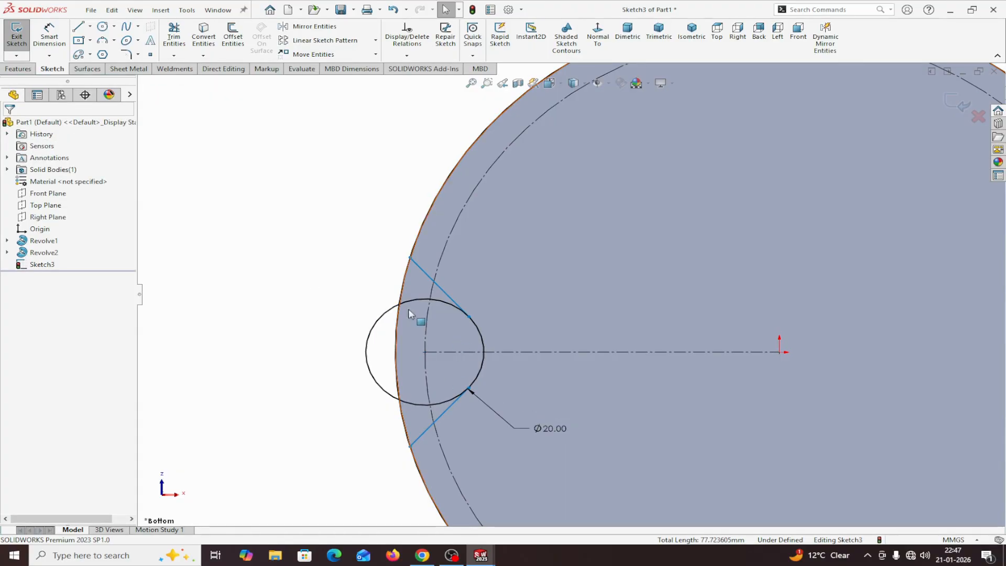
Trim the 20 mm circle to the inner arc between the two lines, and the converted edge to the segment joining their outer ends
{"action": "left_click", "coordinate": [175, 38]}
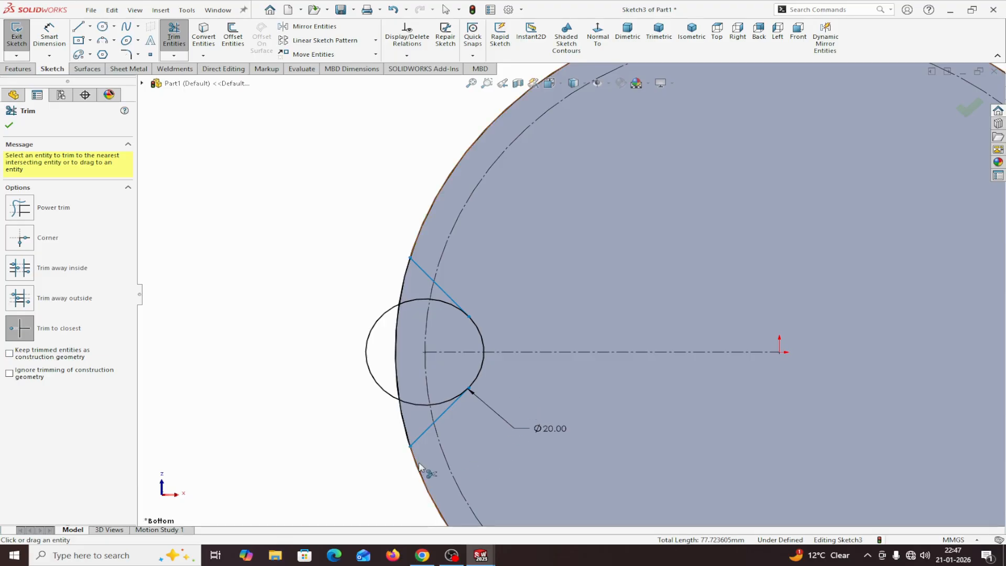
{"action": "left_click", "coordinate": [382, 393]}
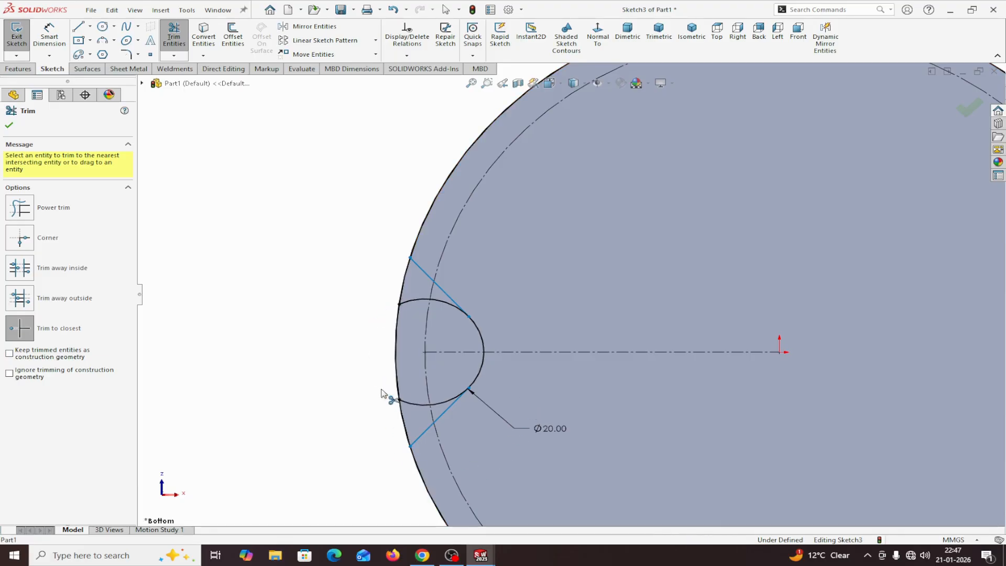
{"action": "left_click", "coordinate": [443, 304]}
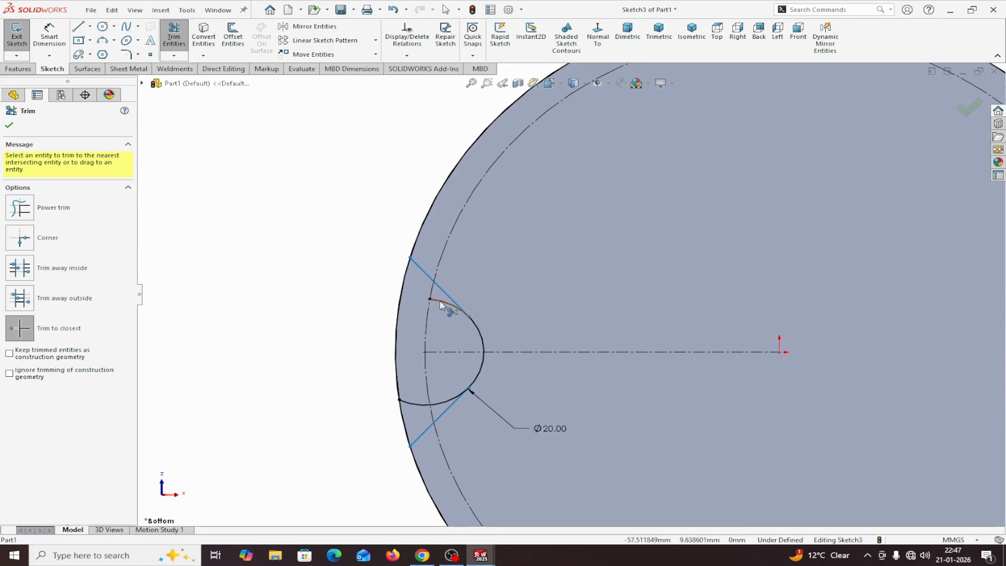
{"action": "left_click", "coordinate": [433, 404]}
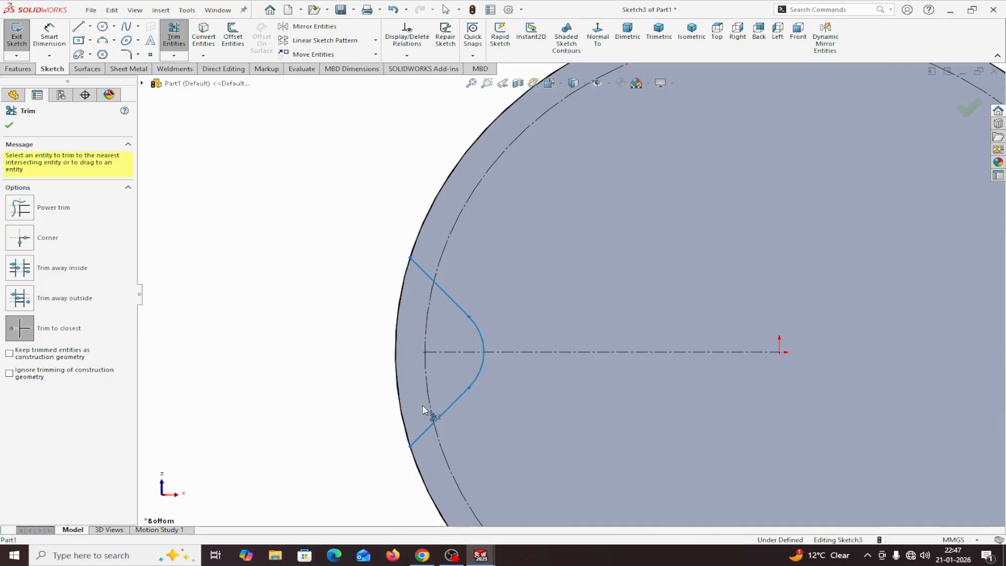
{"action": "left_click", "coordinate": [418, 472]}
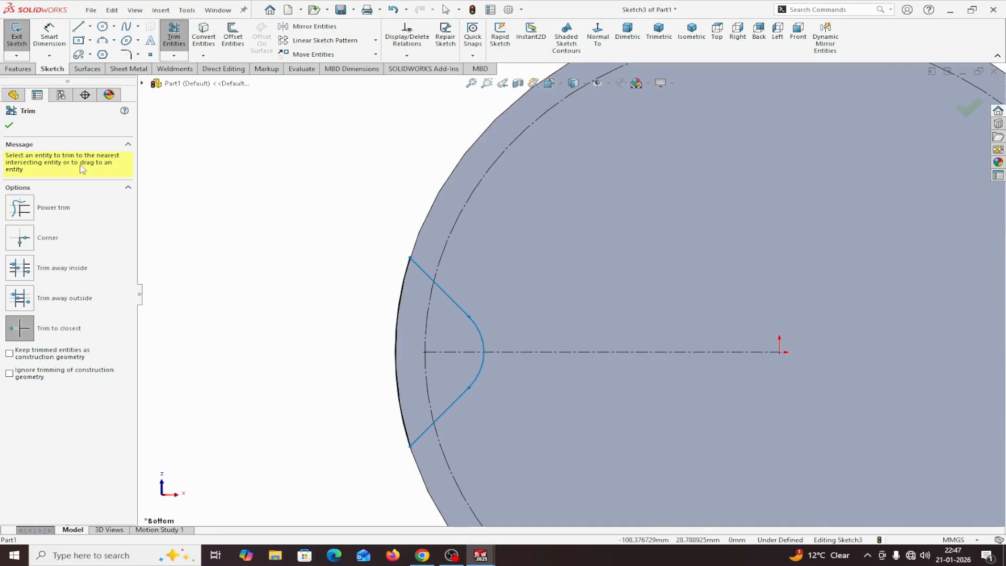
{"action": "left_click", "coordinate": [9, 125]}
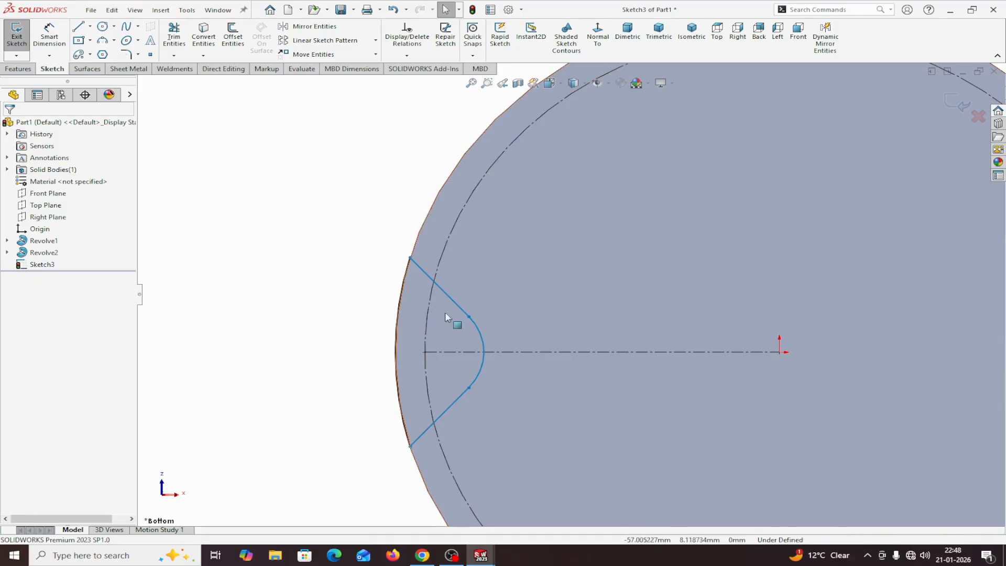
Dimension the angle between the two slanted lines and set it to 70 degrees
{"action": "left_click", "coordinate": [54, 38]}
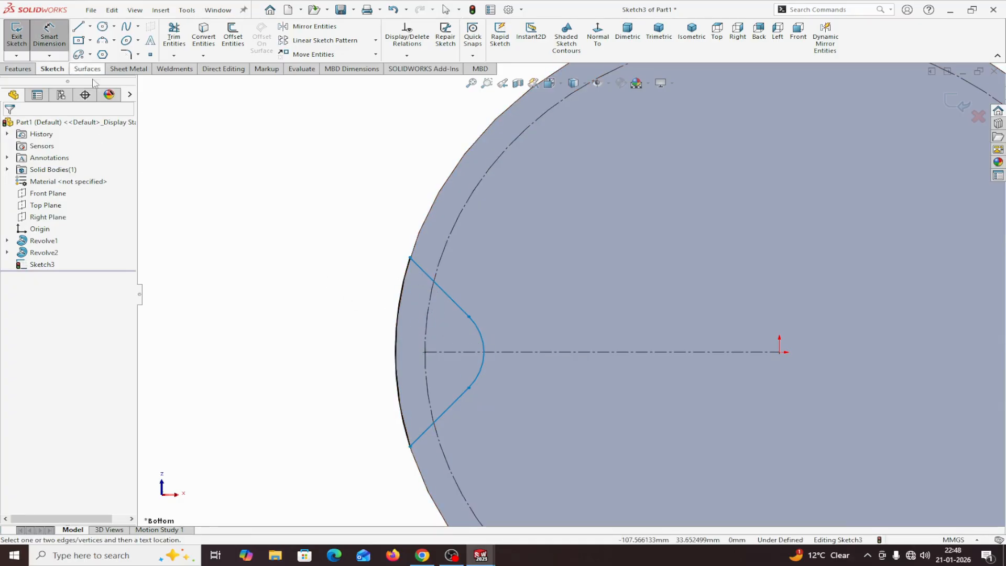
{"action": "left_click", "coordinate": [420, 436]}
{"action": "left_click", "coordinate": [430, 280]}
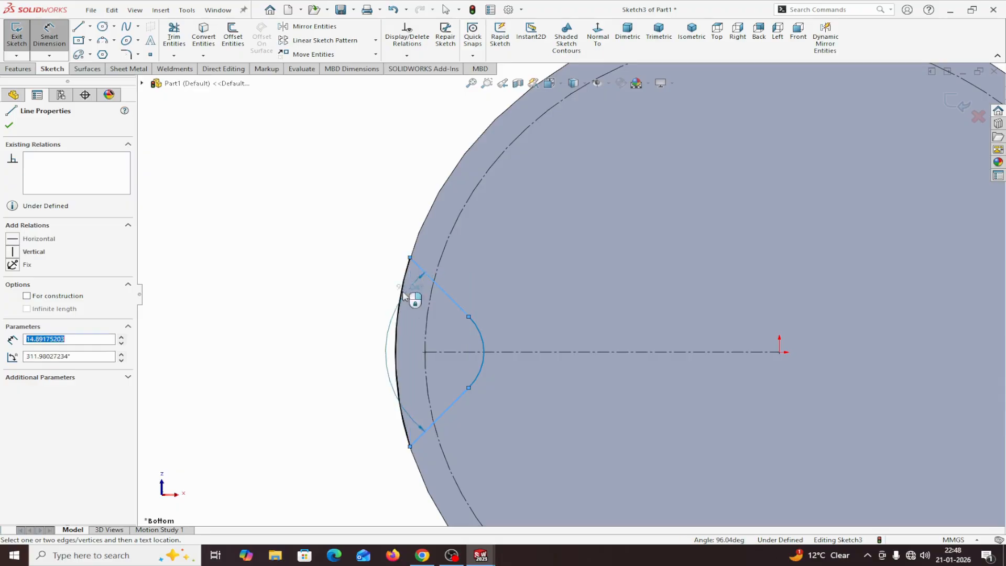
{"action": "left_click", "coordinate": [328, 335]}
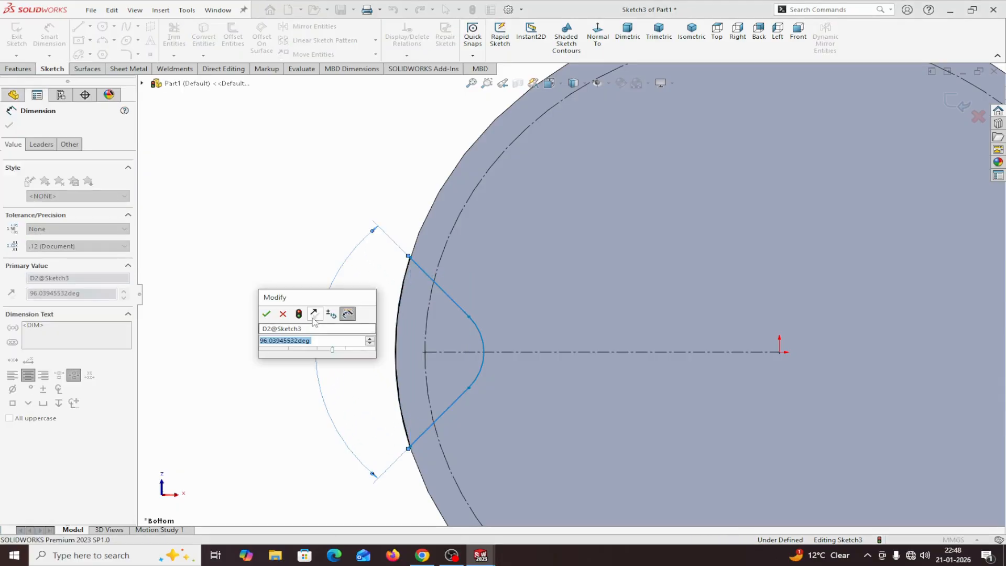
{"action": "type", "text": "70"}
{"action": "left_click", "coordinate": [268, 314]}
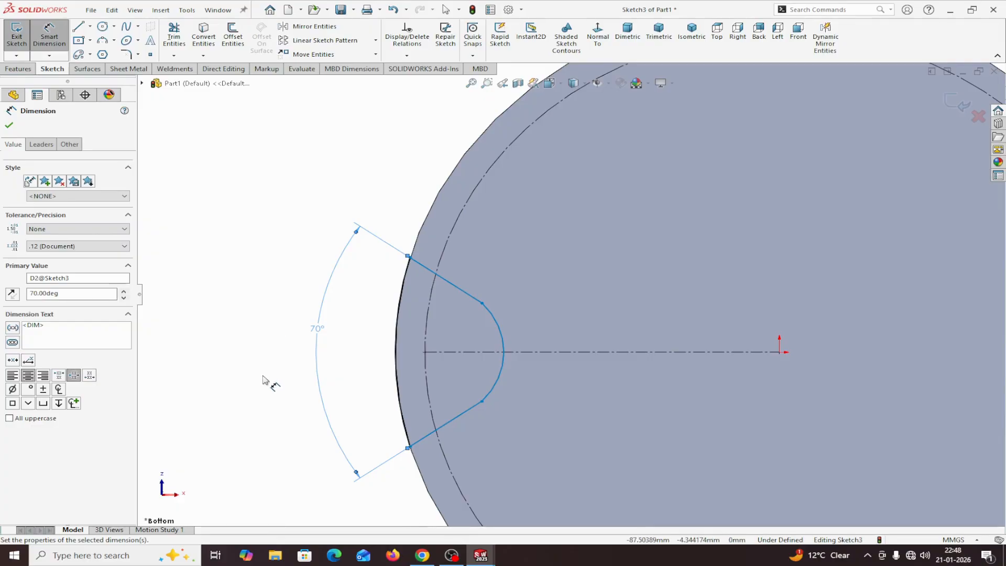
{"action": "left_click", "coordinate": [8, 126]}
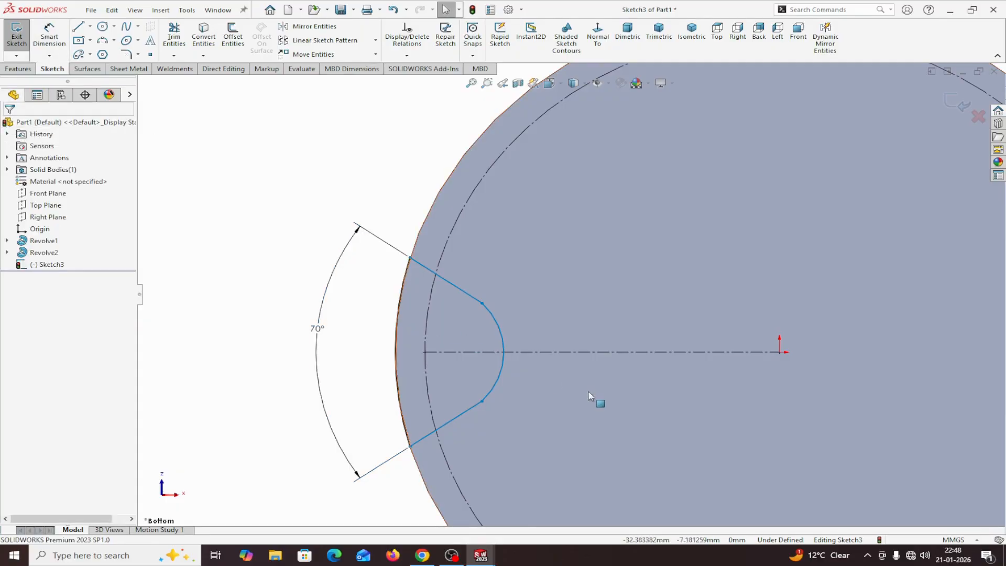
Add a tangent relation between the lower slanted line and the trimmed inner arc
{"action": "scroll", "coordinate": [555, 402], "scroll_direction": "up", "scroll_amount": 1}
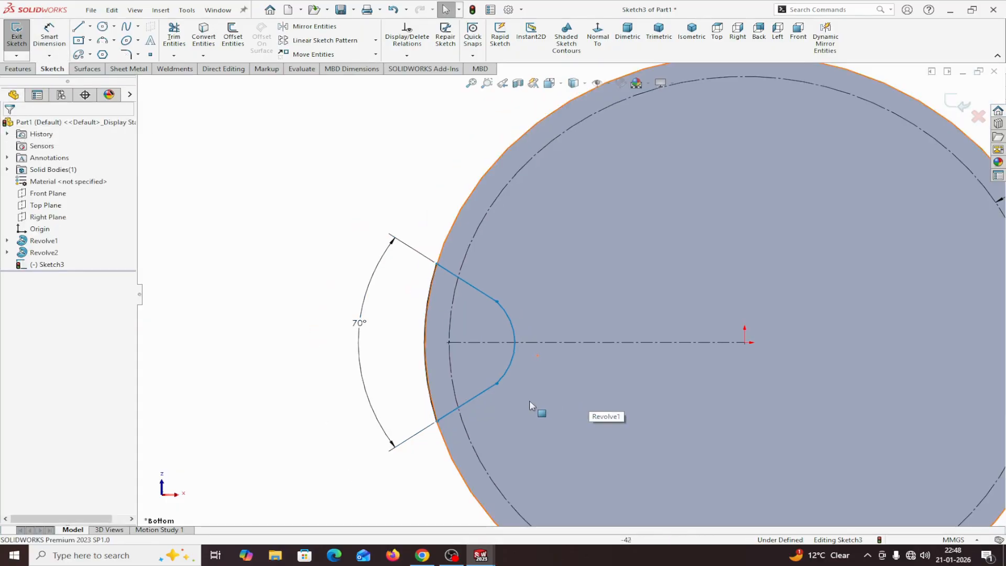
{"action": "left_click", "coordinate": [487, 394]}
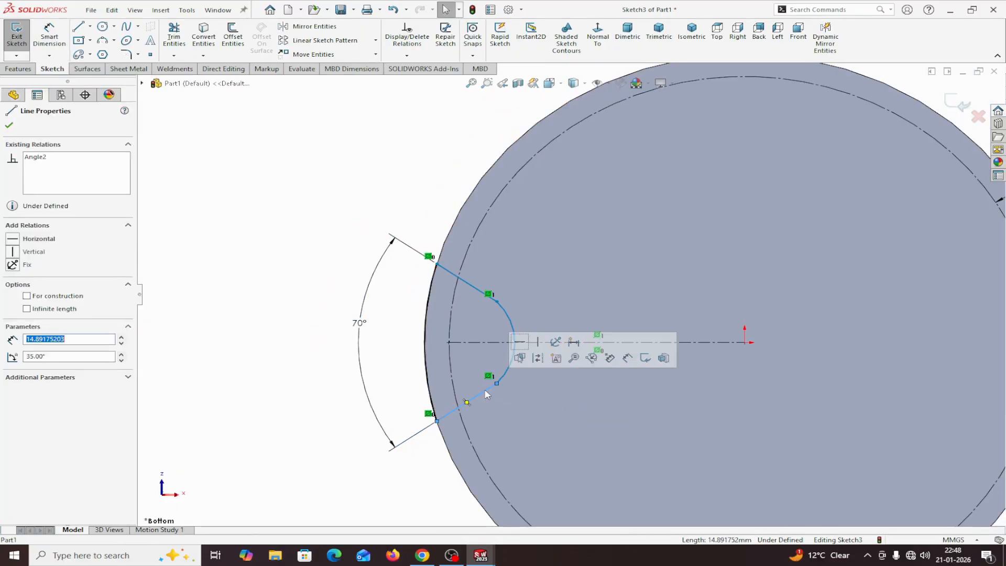
{"action": "left_click", "coordinate": [512, 370], "text": "ctrl"}
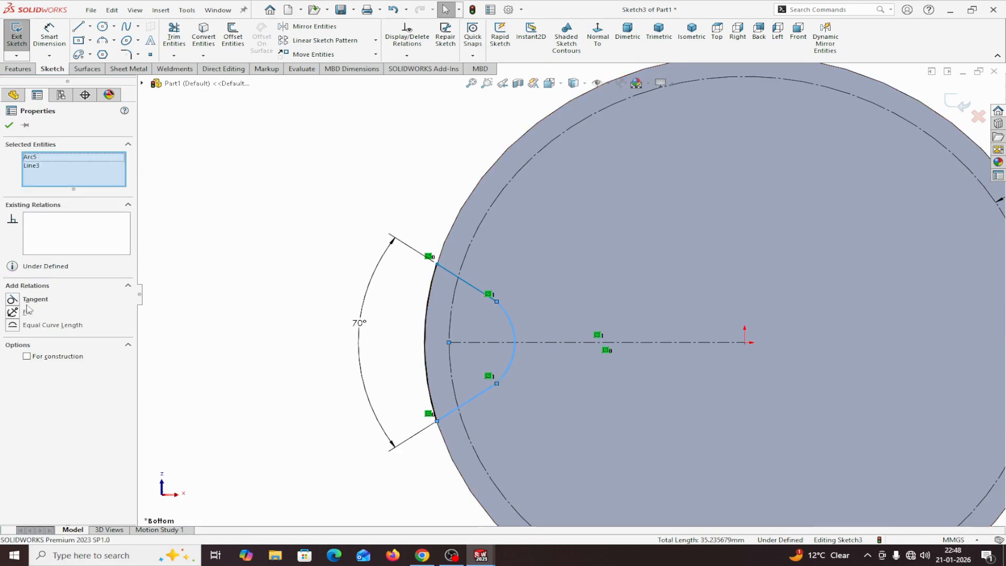
{"action": "left_click", "coordinate": [13, 299]}
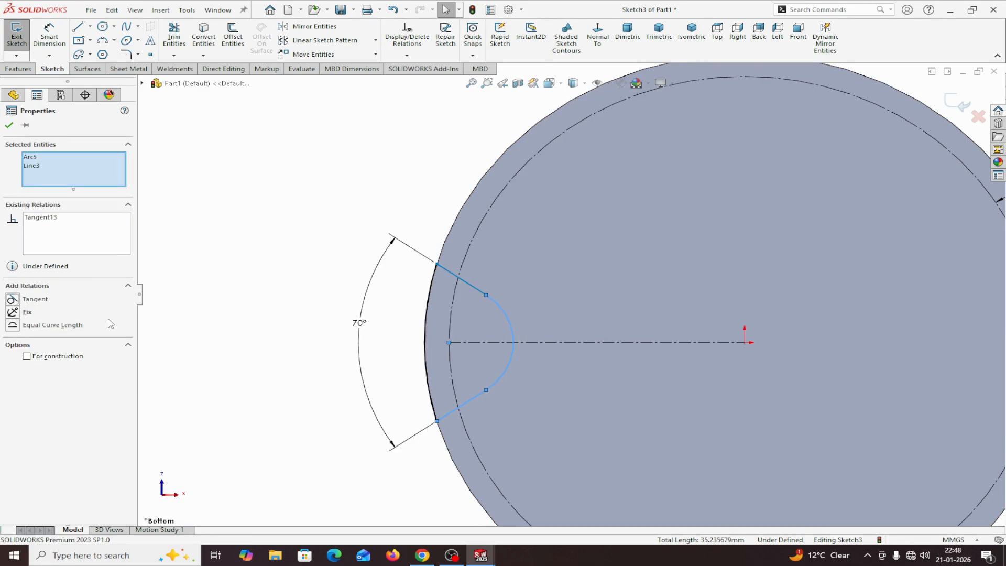
{"action": "left_click", "coordinate": [9, 126]}
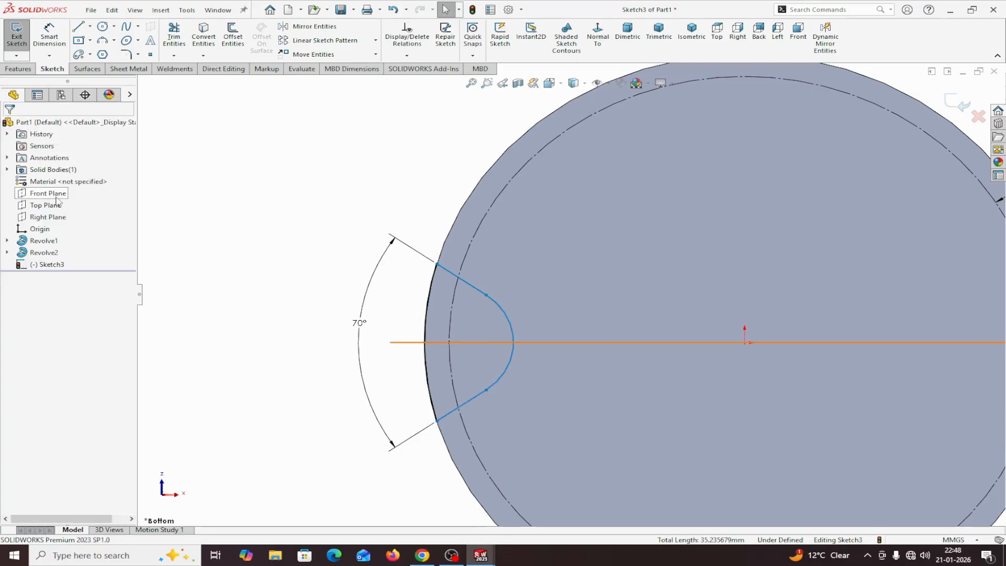
{"action": "left_click", "coordinate": [38, 30]}
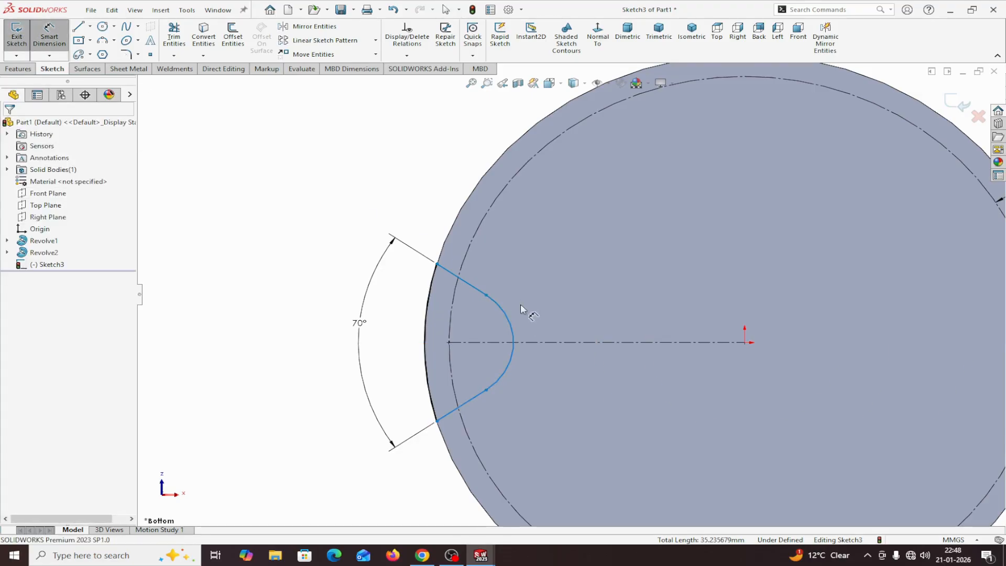
{"action": "left_click", "coordinate": [512, 328]}
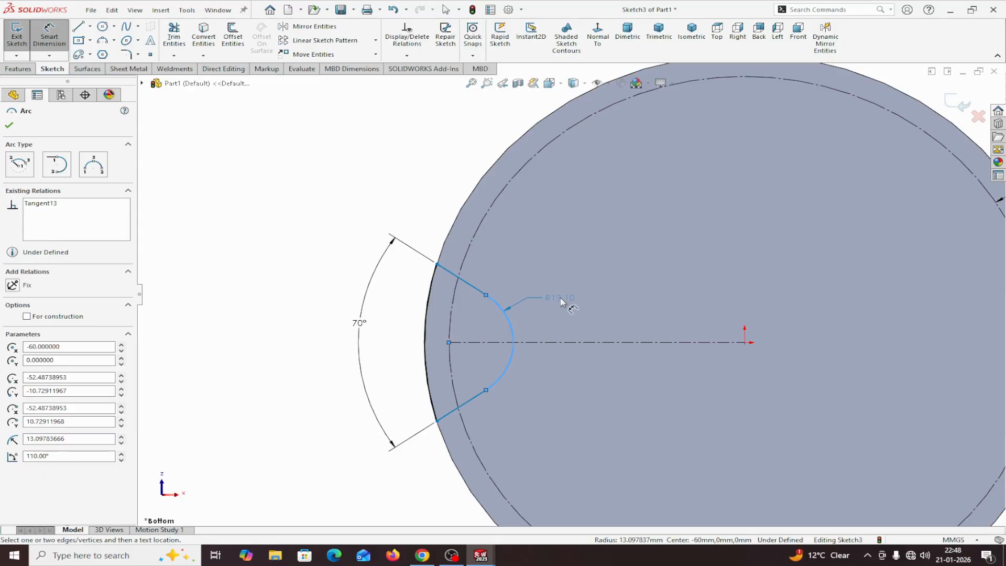
{"action": "key", "text": "Escape"}
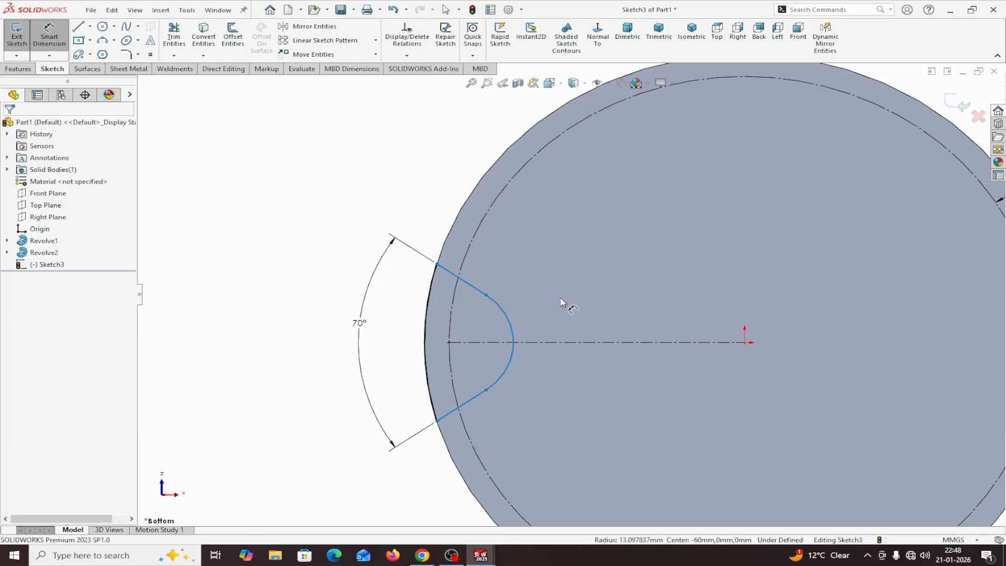
{"action": "left_click", "coordinate": [17, 69]}
{"action": "scroll", "coordinate": [553, 370], "scroll_direction": "up", "scroll_amount": 2}
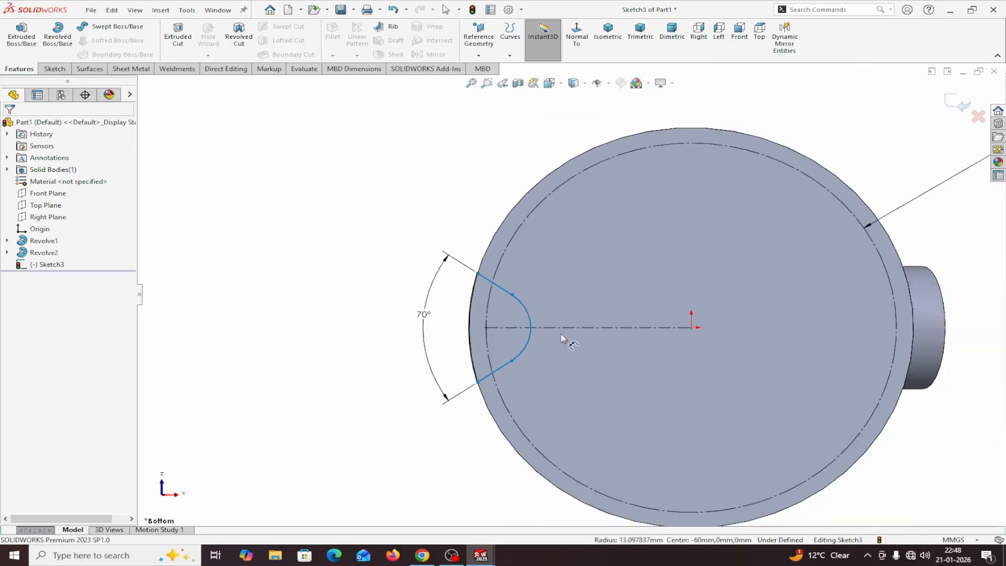
{"action": "scroll", "coordinate": [566, 342], "scroll_direction": "down", "scroll_amount": 2}
{"action": "scroll", "coordinate": [555, 333], "scroll_direction": "up", "scroll_amount": 1}
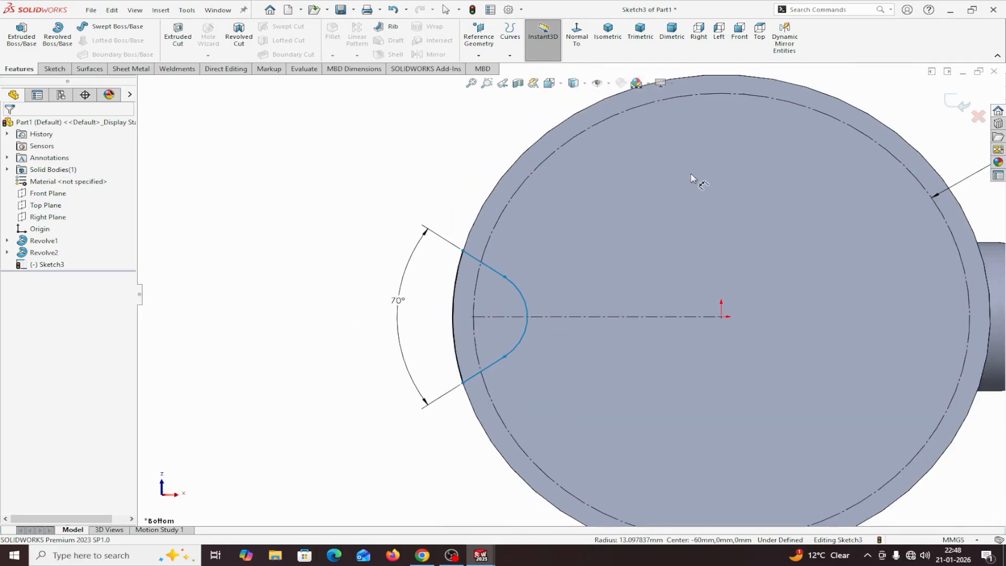
Discard the open recess sketch and, in a new sketch on the base face, draw an origin-centred circle about 99 mm in diameter
{"action": "left_click", "coordinate": [974, 119]}
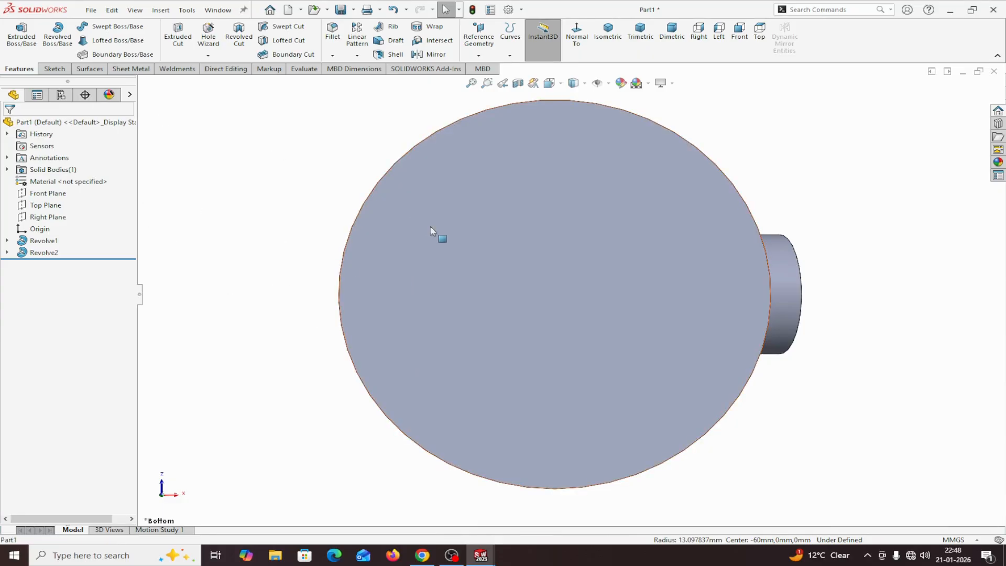
{"action": "left_click", "coordinate": [473, 219]}
{"action": "left_click", "coordinate": [487, 195]}
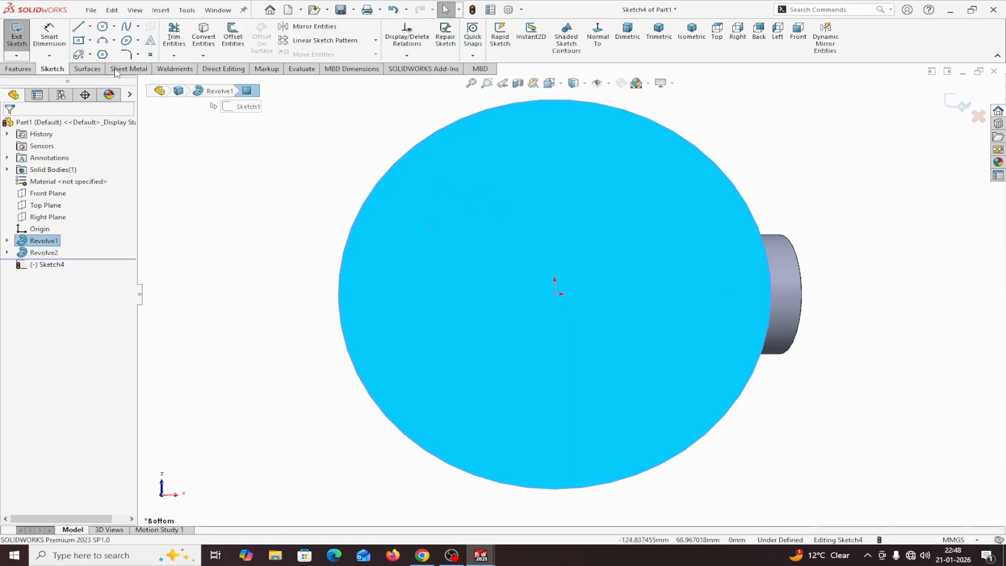
{"action": "left_click", "coordinate": [102, 28]}
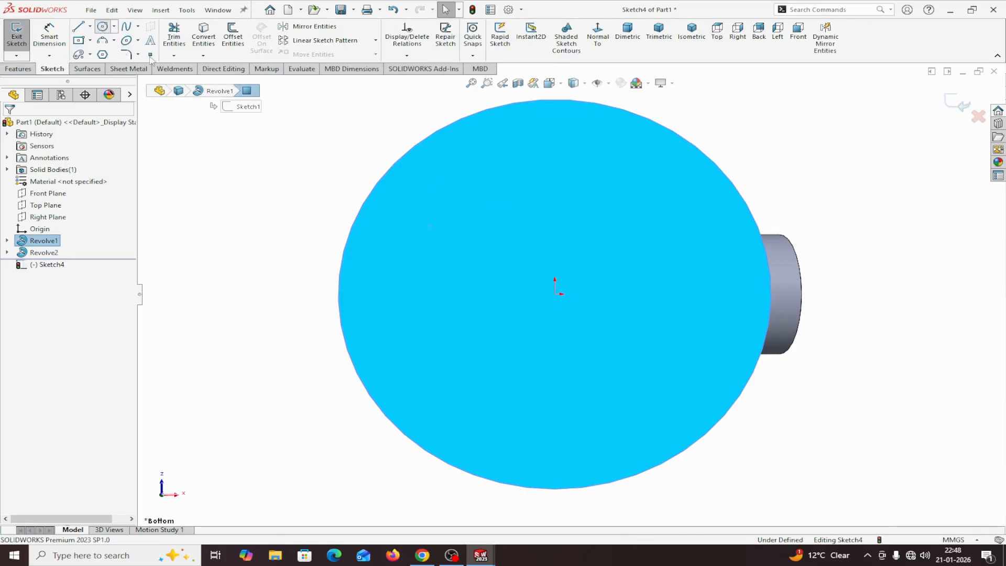
{"action": "left_click", "coordinate": [556, 295]}
{"action": "left_click", "coordinate": [511, 148]}
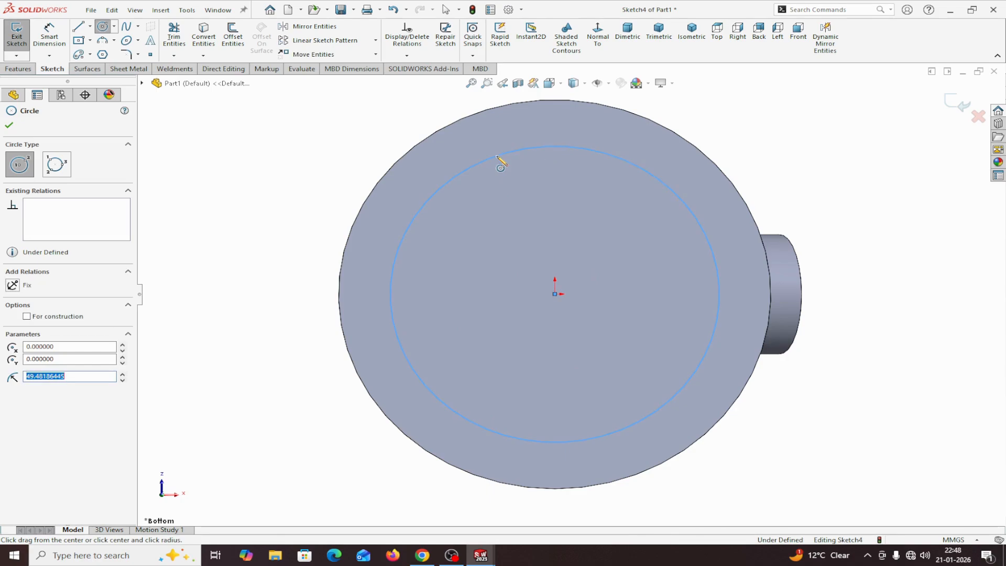
{"action": "right_click", "coordinate": [504, 161]}
{"action": "left_click", "coordinate": [517, 166]}
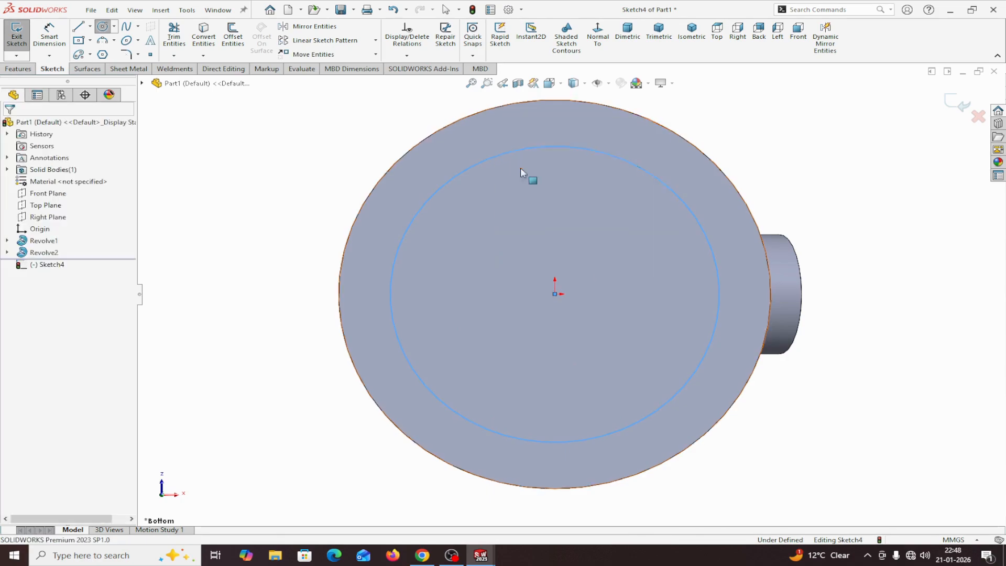
Dimension the origin-centred circle and set its diameter to 120 mm
{"action": "left_click", "coordinate": [50, 35]}
{"action": "left_click", "coordinate": [410, 222]}
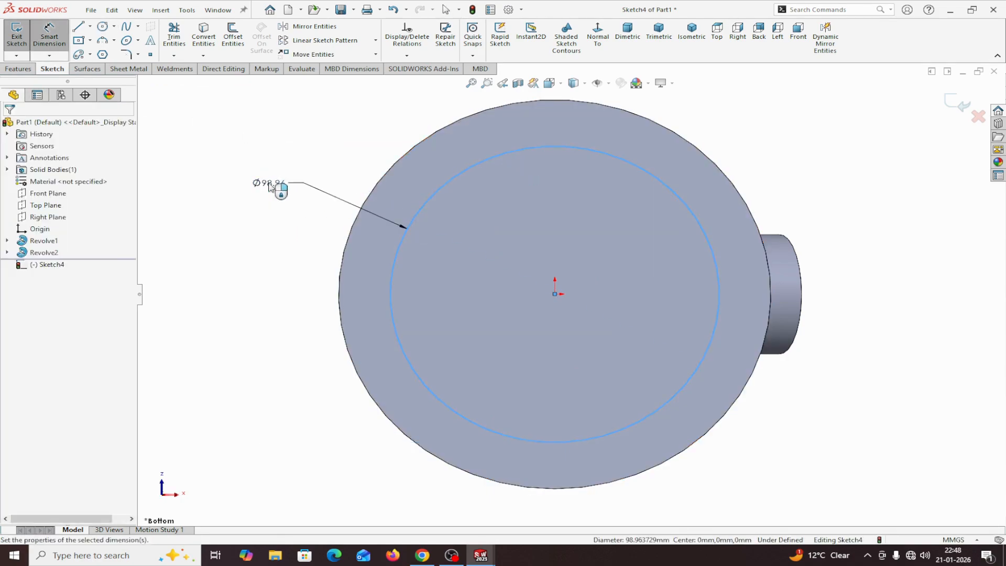
{"action": "left_click", "coordinate": [266, 183]}
{"action": "type", "text": "1"}
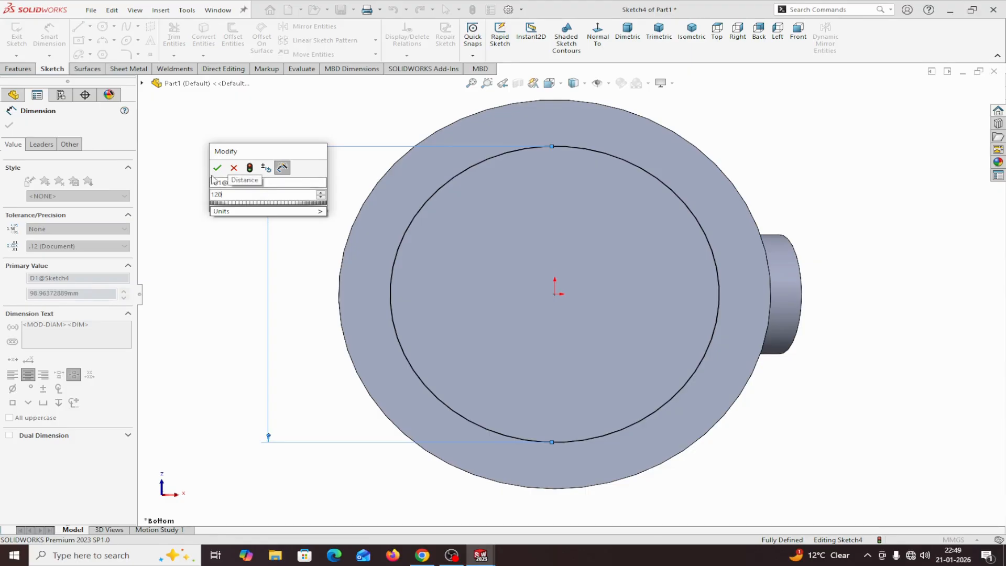
{"action": "type", "text": "20"}
{"action": "key", "text": "Return"}
{"action": "left_click", "coordinate": [399, 188]}
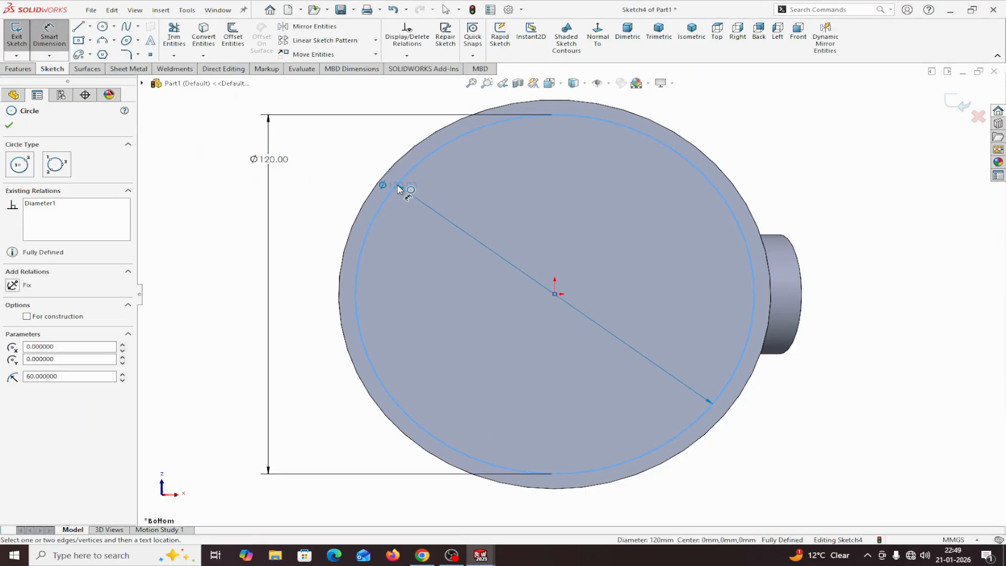
{"action": "key", "text": "Escape"}
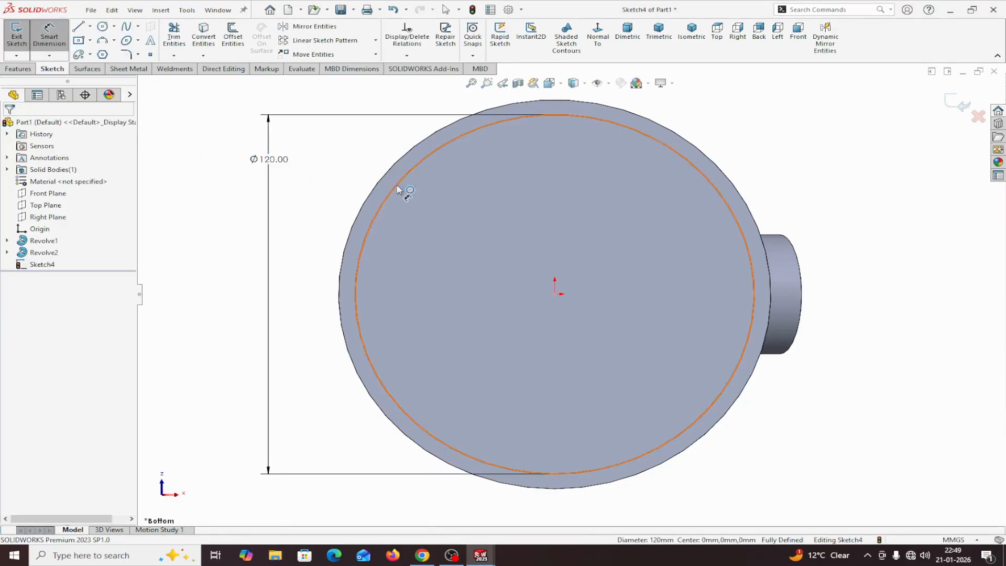
Convert the 120 mm circle to construction geometry
{"action": "left_click", "coordinate": [66, 46]}
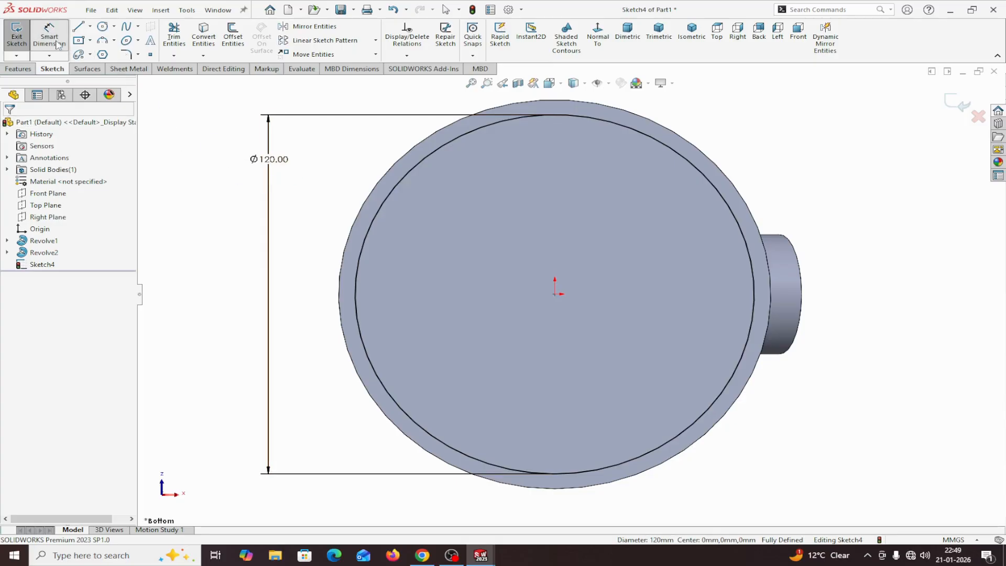
{"action": "left_click", "coordinate": [372, 229]}
{"action": "left_click", "coordinate": [424, 194]}
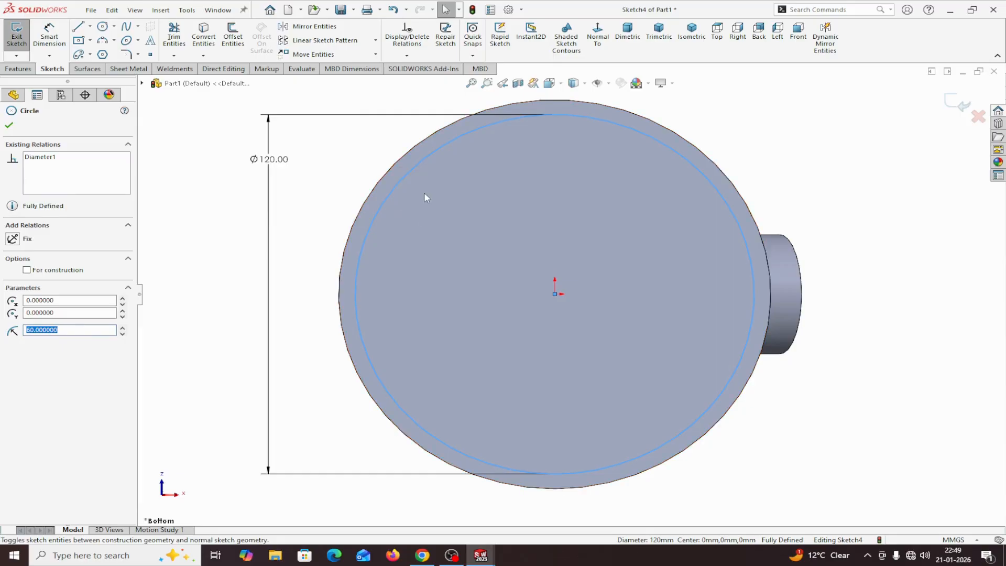
{"action": "left_click", "coordinate": [314, 192]}
Sketch a circle about 16 mm in diameter centred on the construction circle's quadrant point opposite the side boss
{"action": "left_click", "coordinate": [103, 26]}
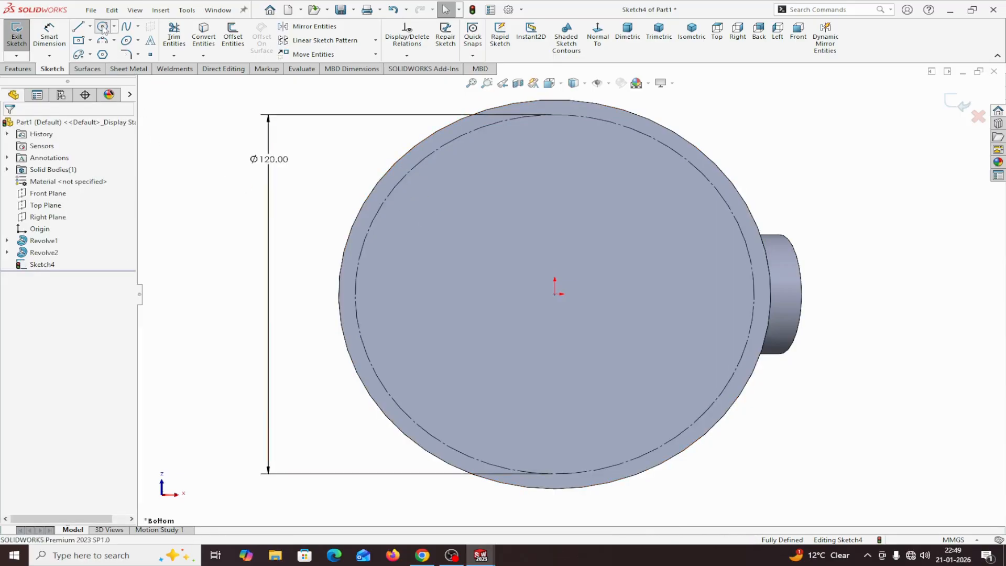
{"action": "left_click", "coordinate": [355, 294]}
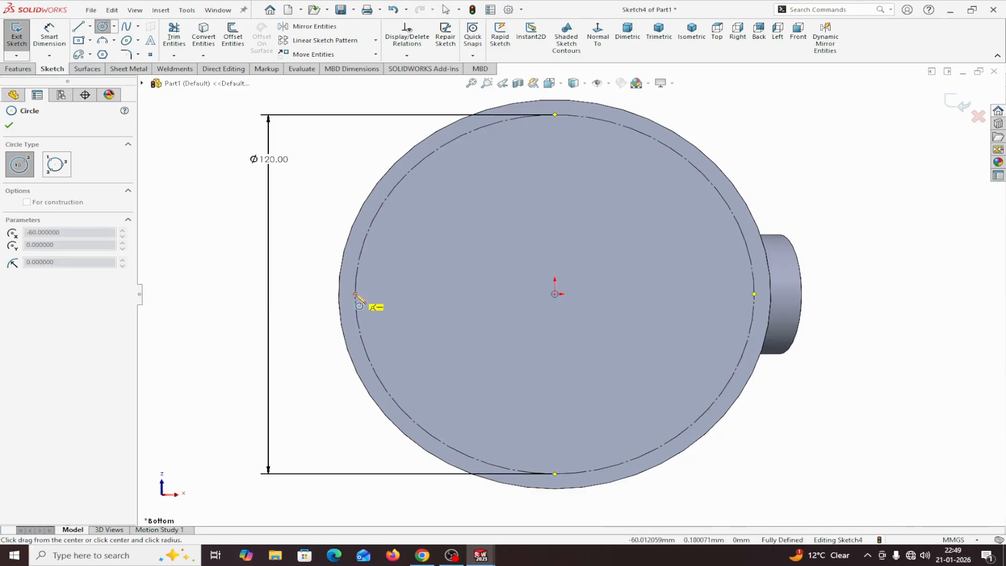
{"action": "left_click", "coordinate": [381, 289]}
{"action": "right_click", "coordinate": [384, 288]}
{"action": "left_click", "coordinate": [407, 291]}
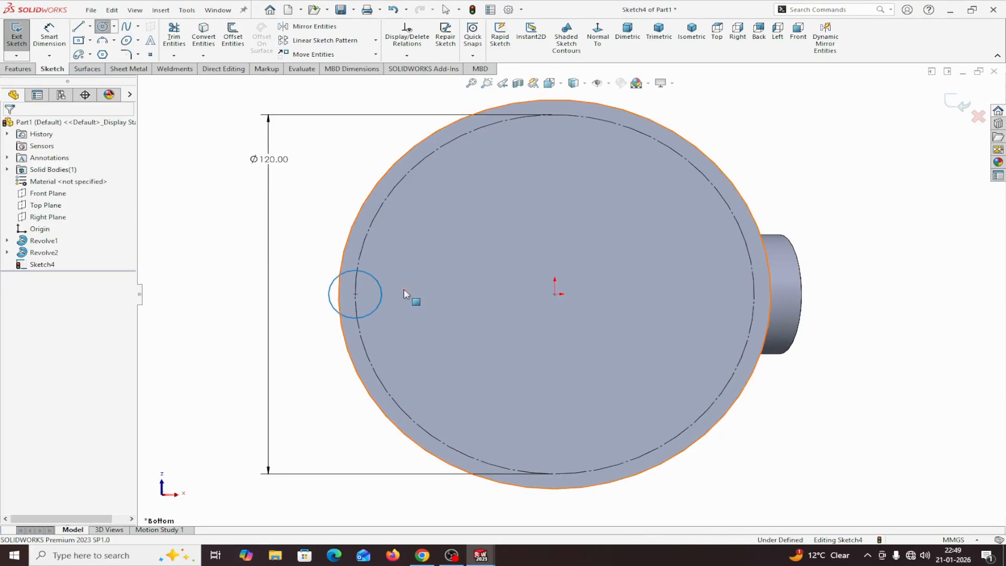
Dimension the small circle on the construction circle and set its diameter to 20 mm
{"action": "left_click", "coordinate": [42, 37]}
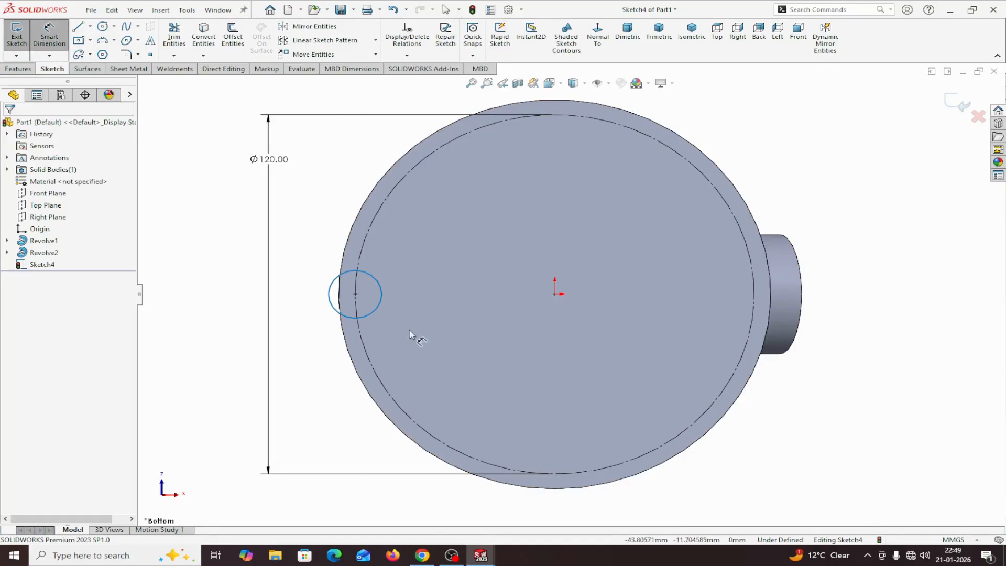
{"action": "left_click", "coordinate": [378, 313]}
{"action": "left_click", "coordinate": [446, 355]}
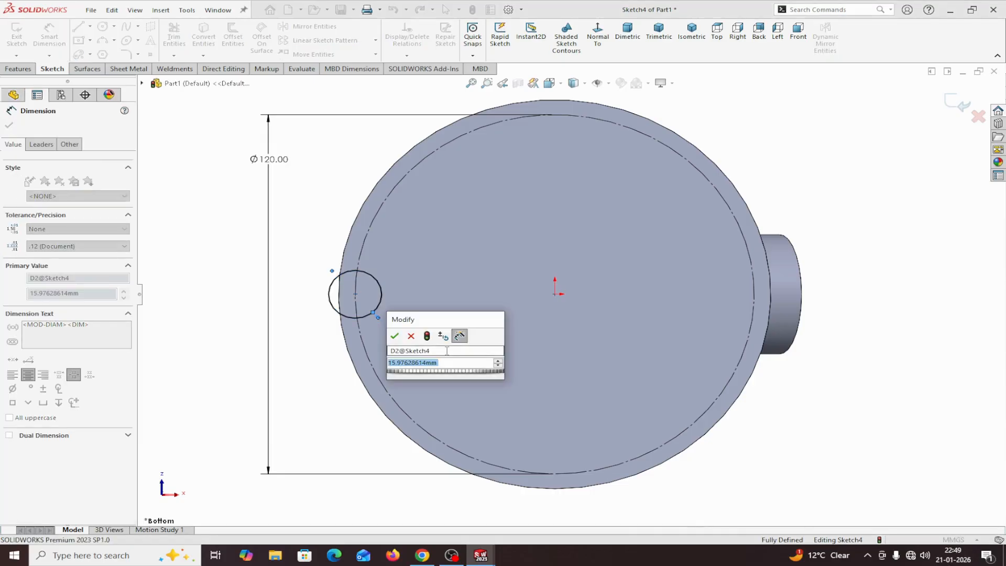
{"action": "type", "text": "2"}
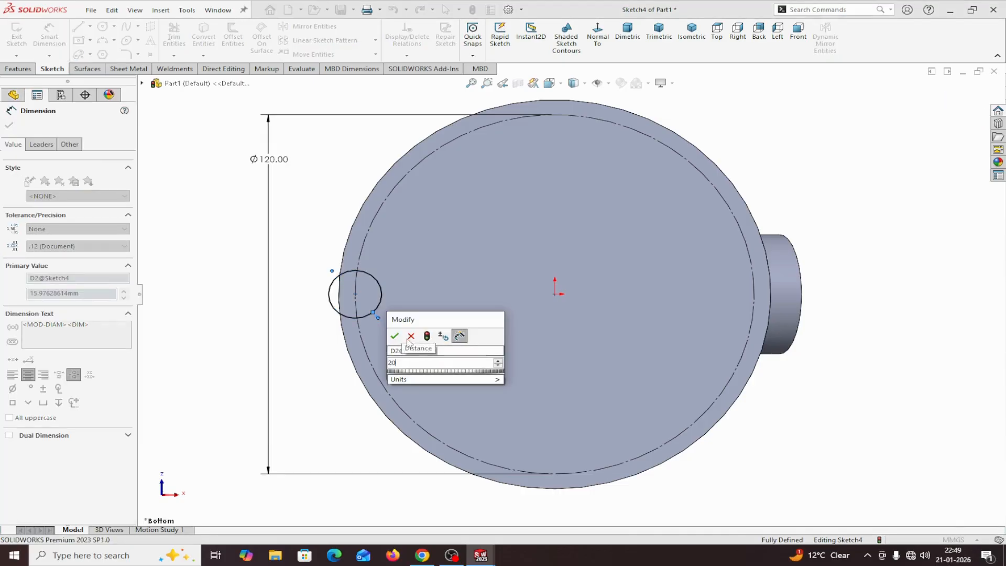
{"action": "type", "text": "0"}
{"action": "left_click", "coordinate": [396, 336]}
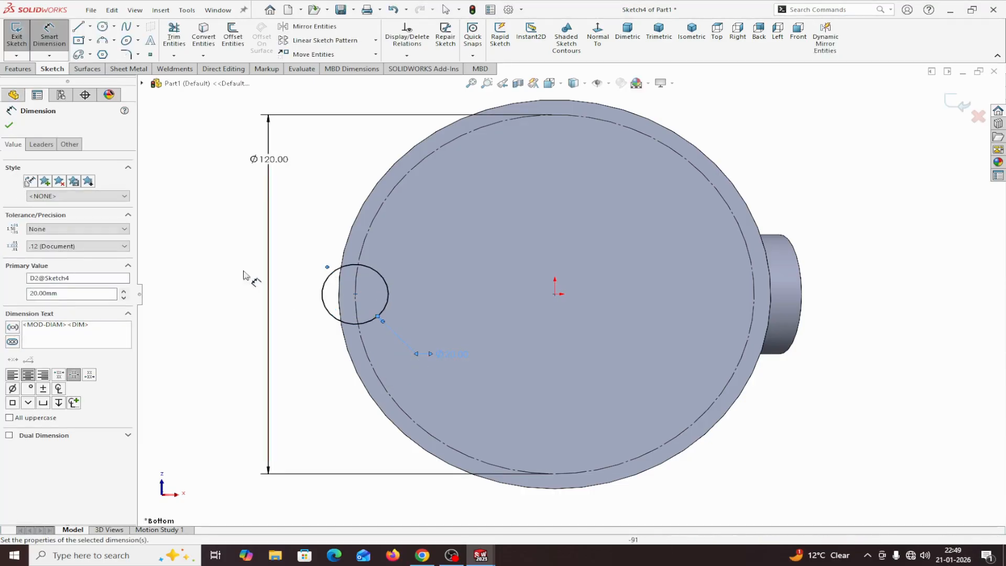
{"action": "left_click", "coordinate": [9, 126]}
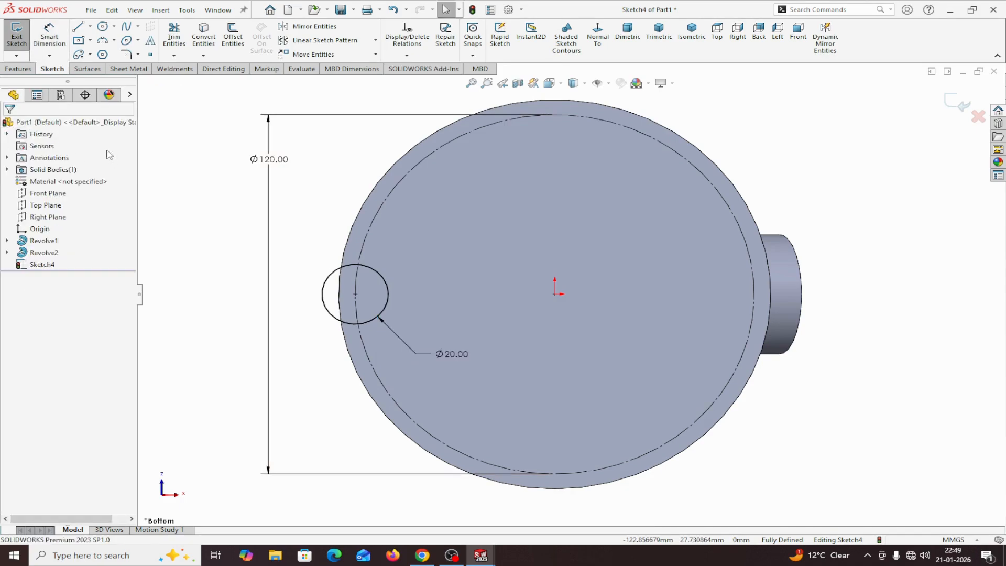
Draw a horizontal centerline about 30 mm long from the 20 mm circle's centre towards the origin
{"action": "left_click", "coordinate": [90, 27]}
{"action": "left_click", "coordinate": [106, 53]}
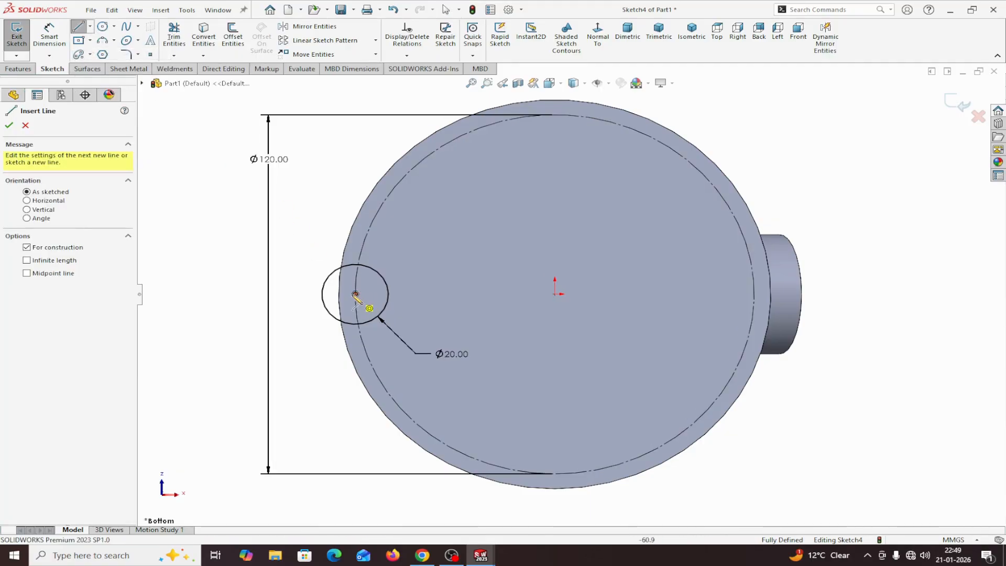
{"action": "left_click", "coordinate": [355, 295]}
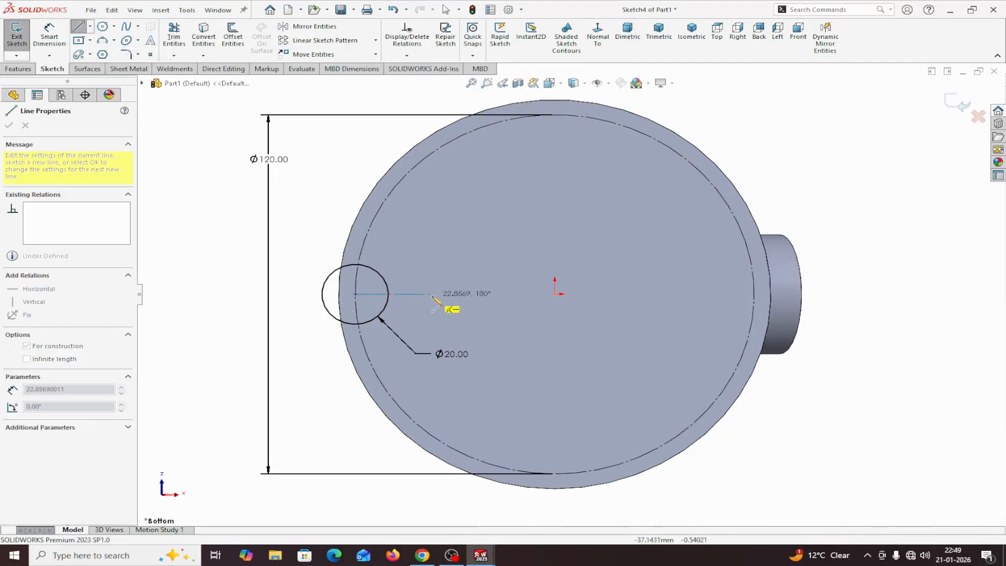
{"action": "left_click", "coordinate": [455, 294]}
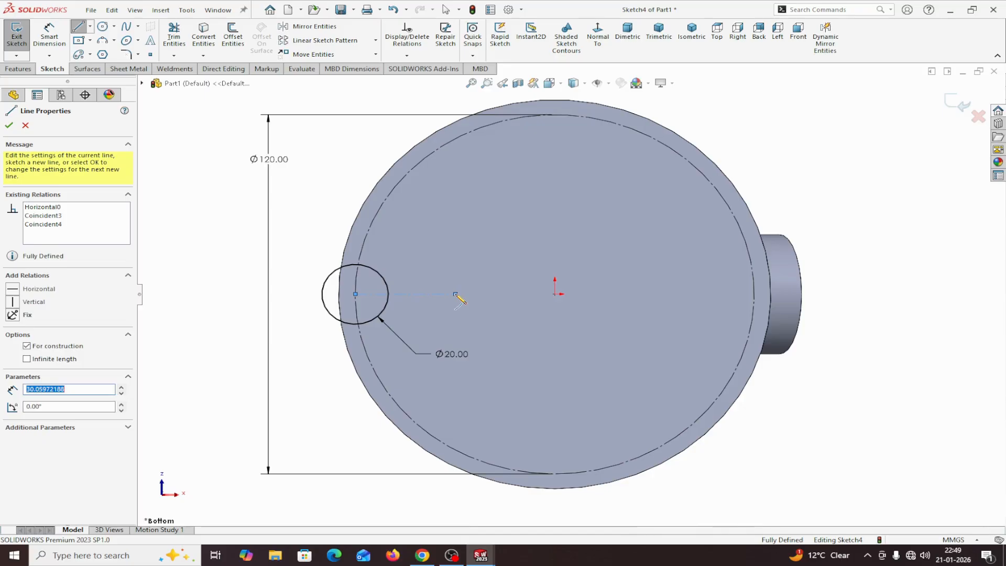
{"action": "right_click", "coordinate": [455, 294]}
{"action": "left_click", "coordinate": [478, 301]}
{"action": "left_click", "coordinate": [440, 296]}
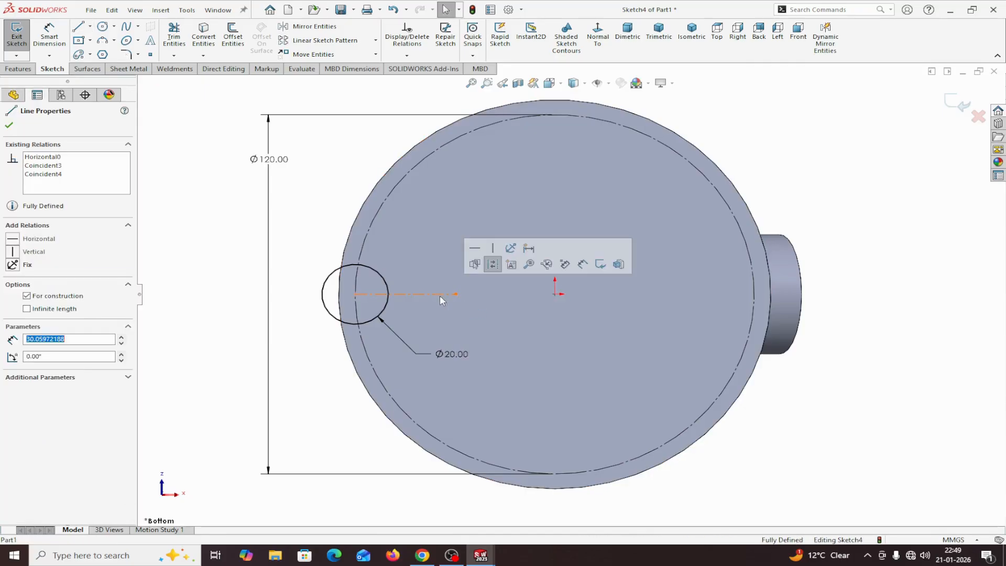
{"action": "left_click", "coordinate": [17, 120]}
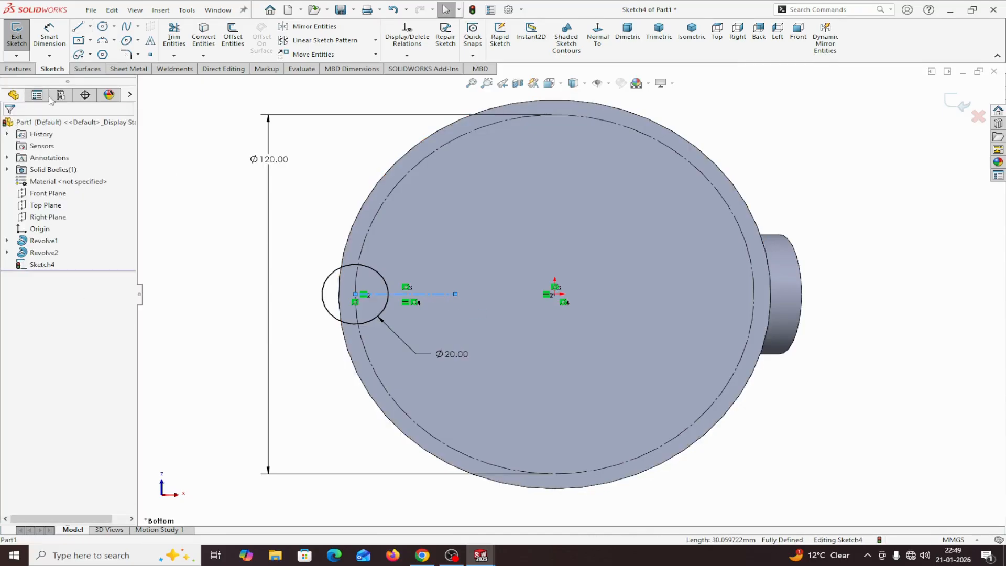
Draw a slanted line about 9 mm long from the base's outer edge above the centerline, ending tangent to the 20 mm circle
{"action": "left_click", "coordinate": [78, 28]}
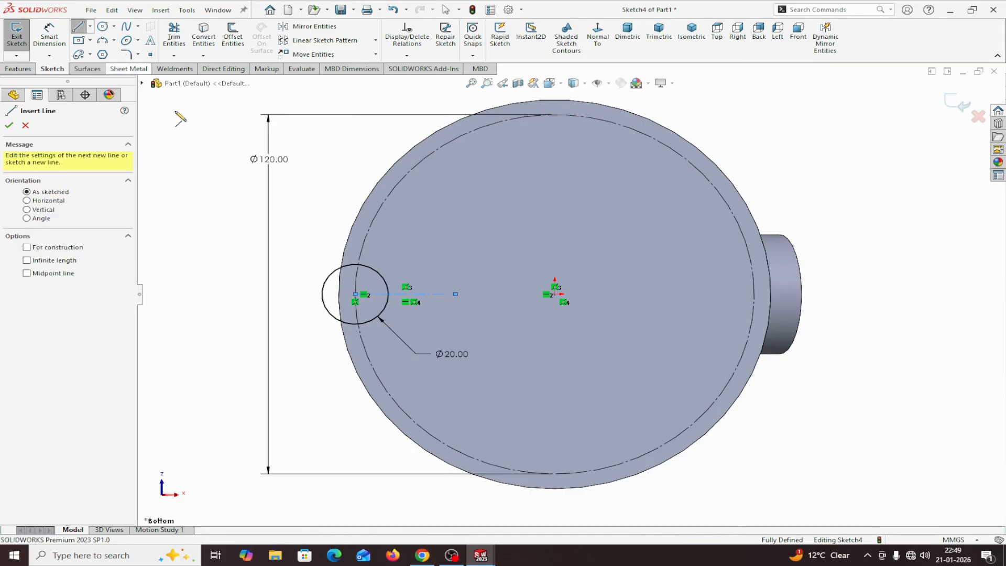
{"action": "left_click", "coordinate": [347, 256]}
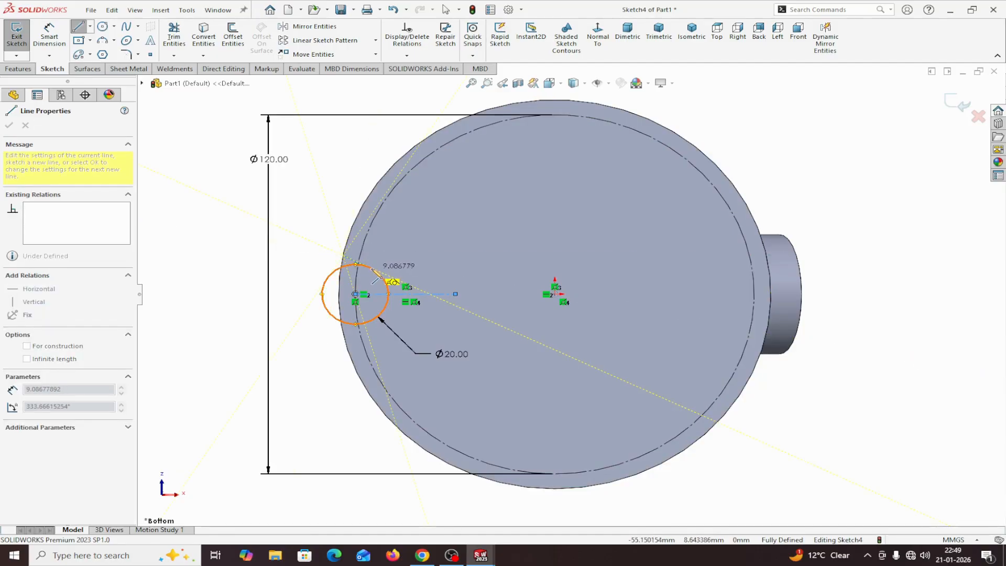
{"action": "left_click", "coordinate": [371, 269]}
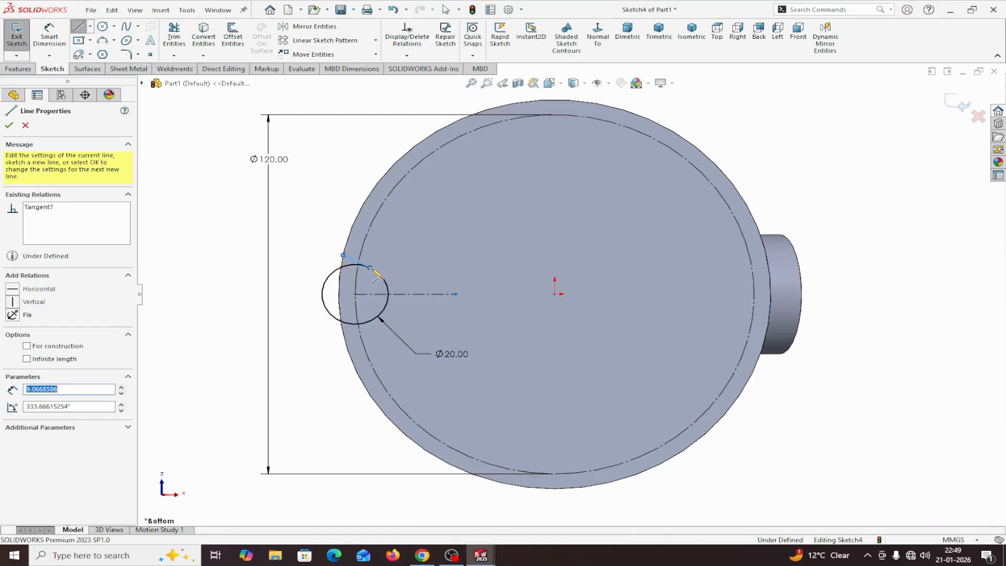
{"action": "right_click", "coordinate": [371, 269]}
{"action": "left_click", "coordinate": [397, 278]}
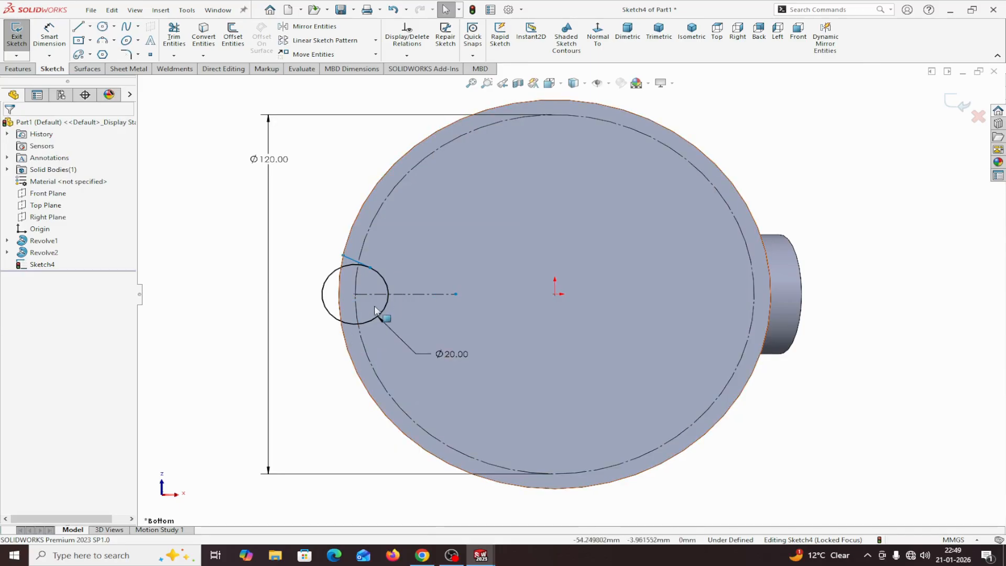
Mirror the slanted line about the horizontal centerline
{"action": "left_click", "coordinate": [309, 26]}
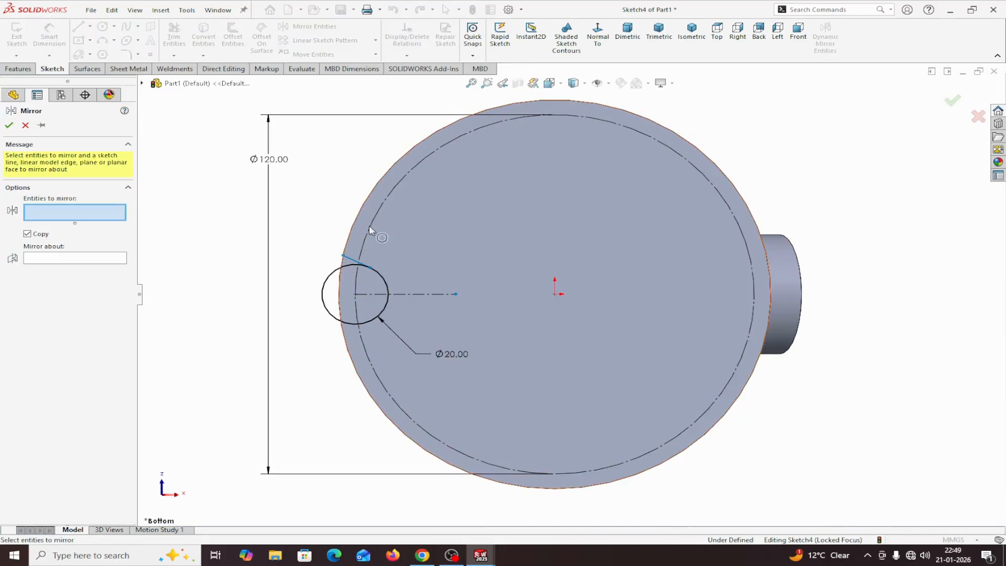
{"action": "left_click", "coordinate": [349, 261]}
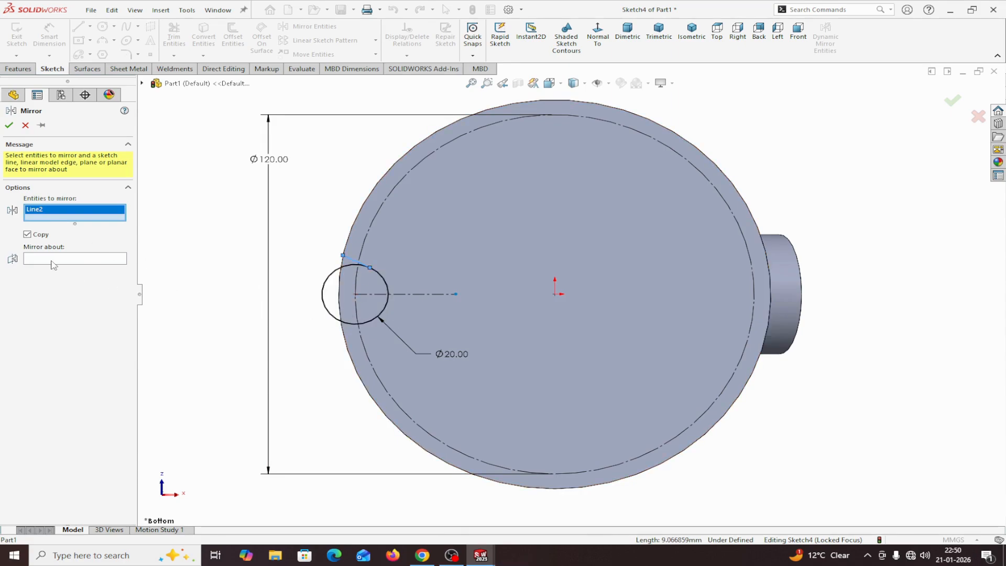
{"action": "left_click", "coordinate": [76, 264]}
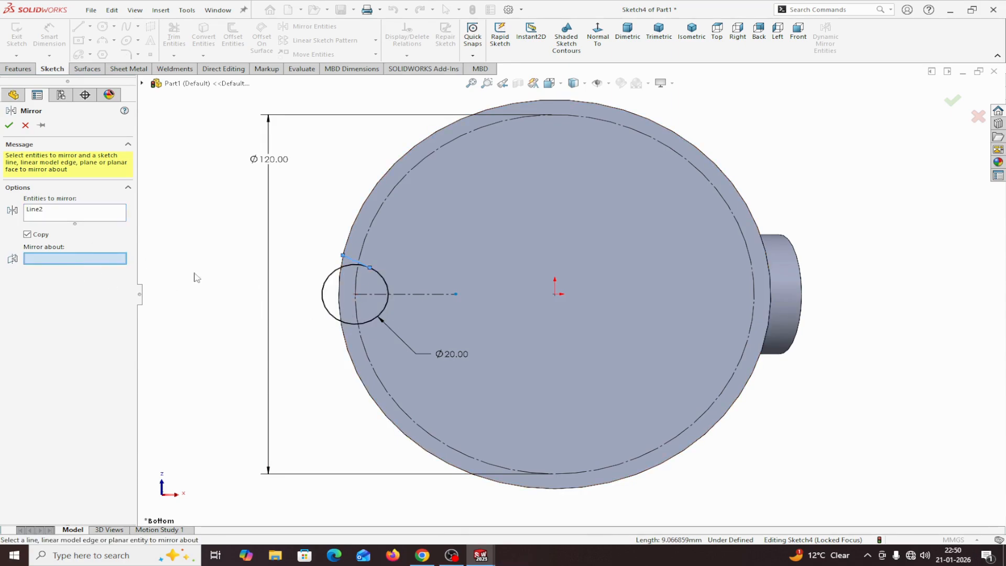
{"action": "left_click", "coordinate": [402, 294]}
{"action": "left_click", "coordinate": [9, 125]}
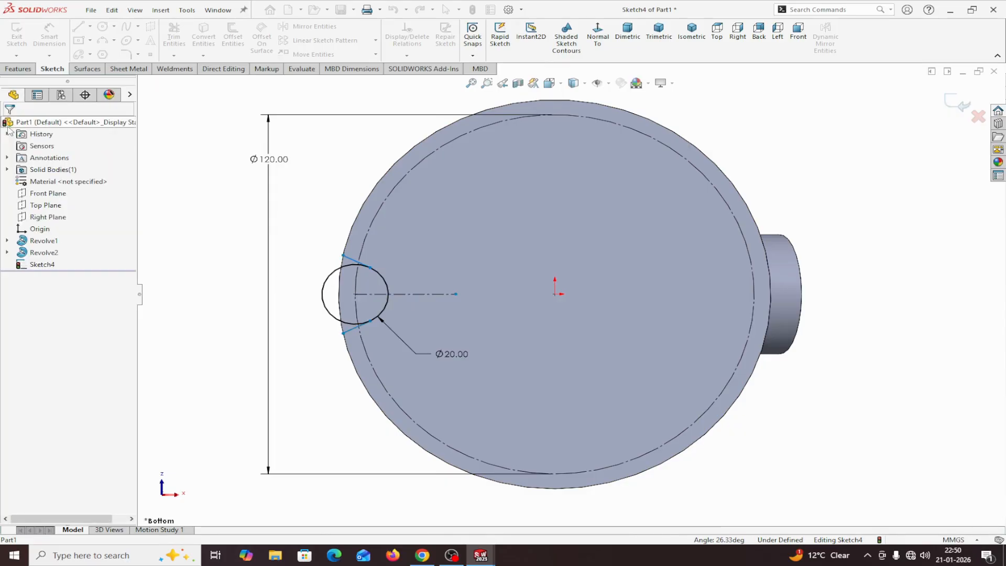
Make the mirrored slanted line tangent to the 20 mm circle and convert the base's outer circular edge into the sketch
{"action": "scroll", "coordinate": [322, 340], "scroll_direction": "down", "scroll_amount": 3}
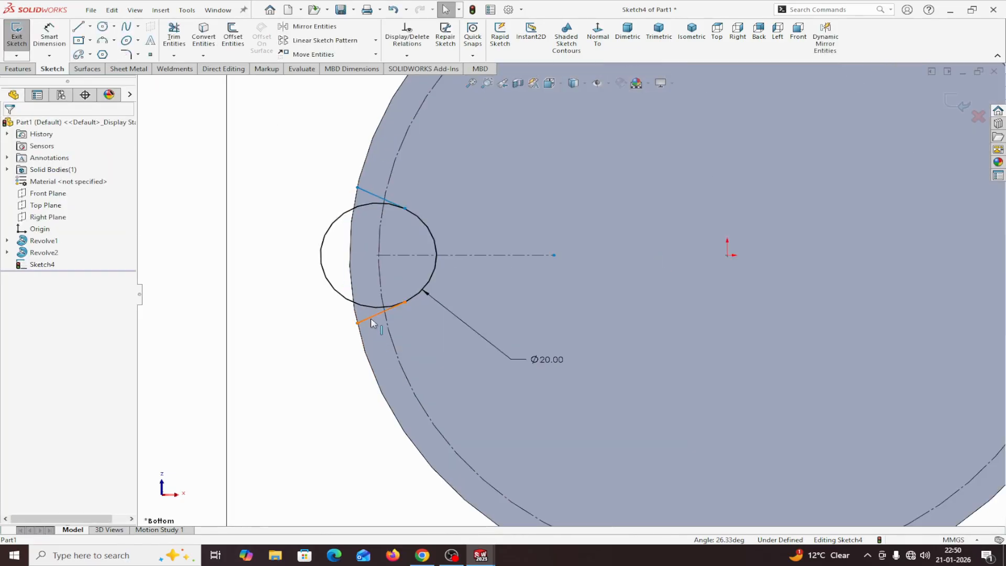
{"action": "left_click", "coordinate": [371, 321]}
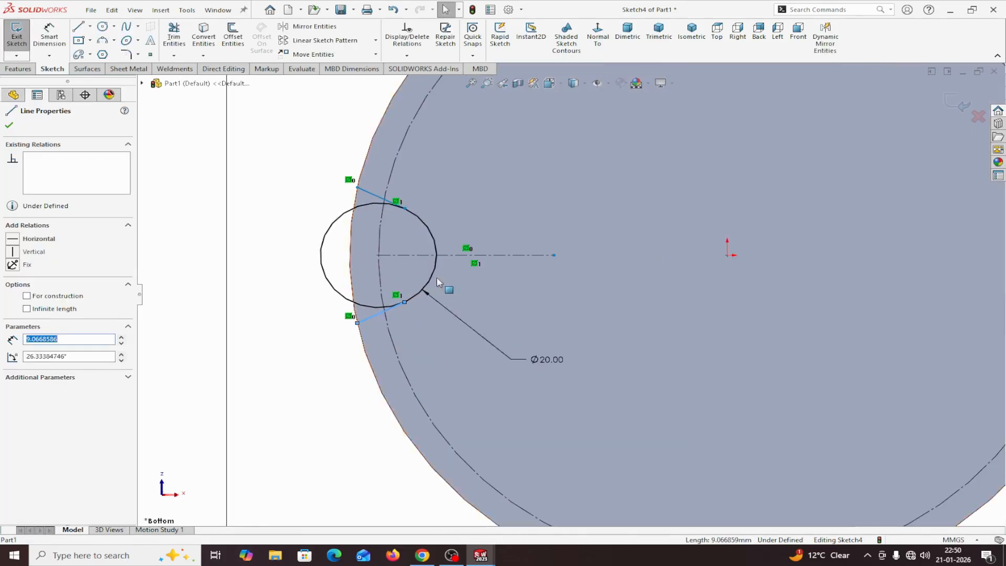
{"action": "left_click", "coordinate": [428, 281], "text": "ctrl"}
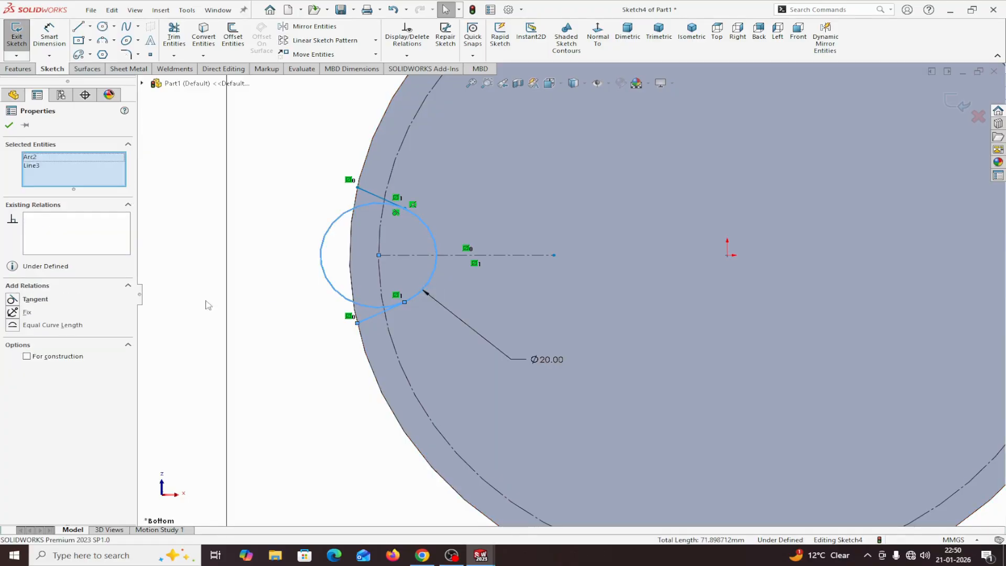
{"action": "left_click", "coordinate": [12, 300]}
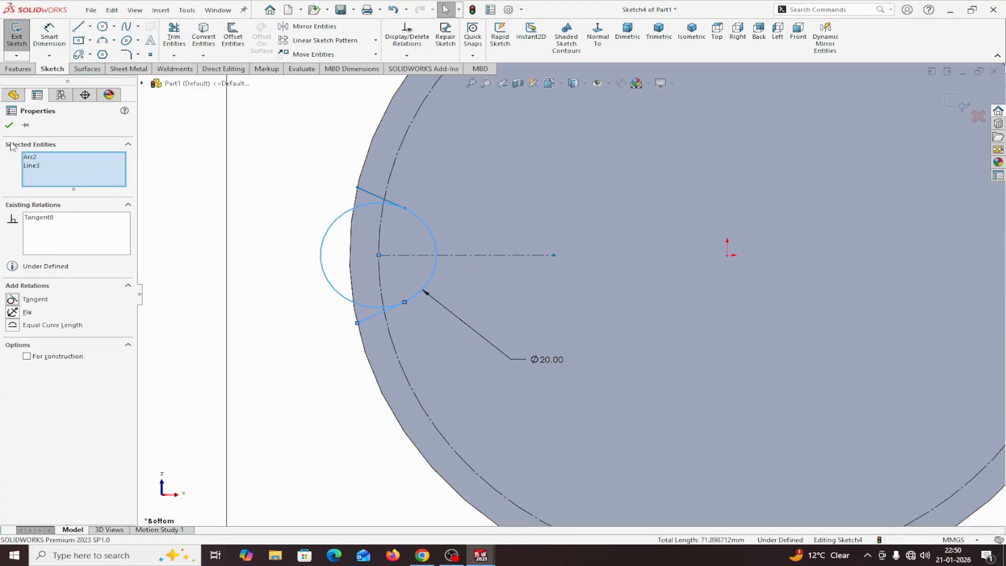
{"action": "left_click", "coordinate": [9, 126]}
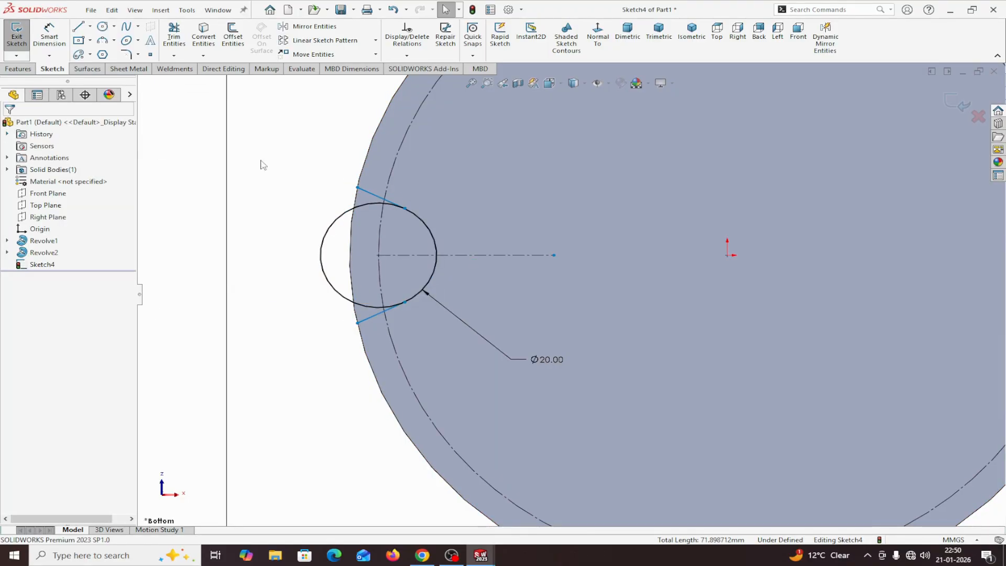
{"action": "left_click", "coordinate": [362, 165]}
{"action": "left_click", "coordinate": [204, 40]}
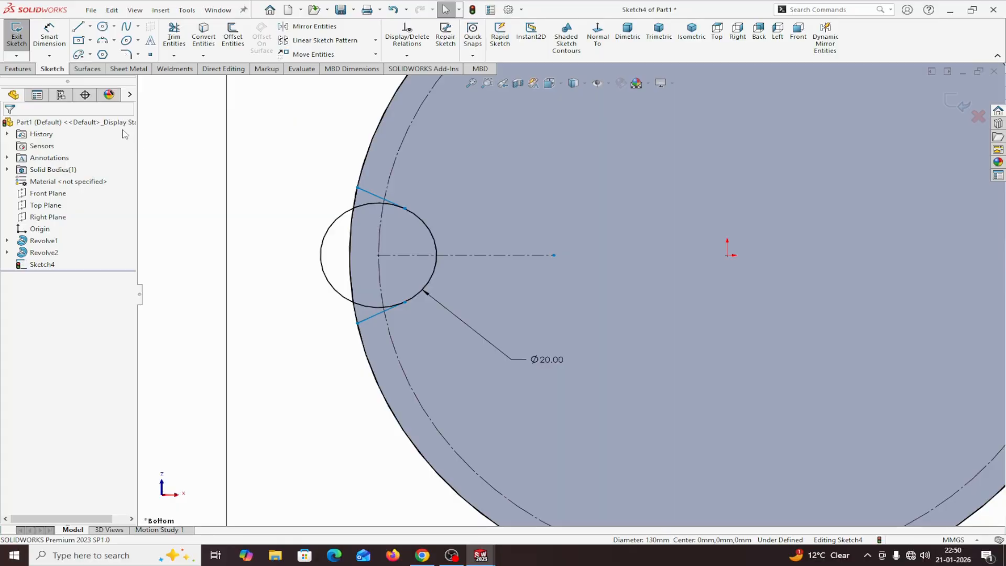
Dimension the angle between the two slanted lines and set it to 70 degrees
{"action": "left_click", "coordinate": [49, 36]}
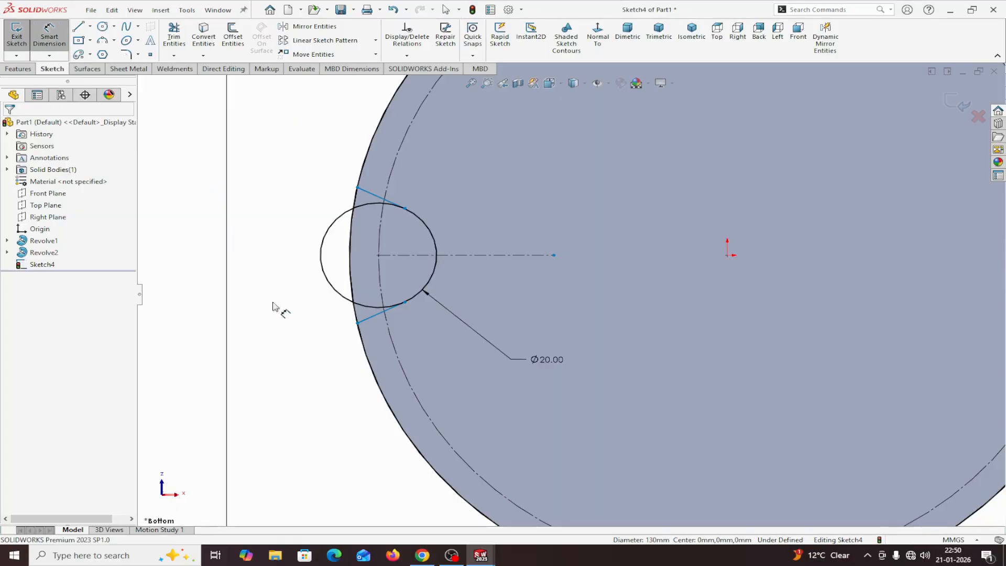
{"action": "left_click", "coordinate": [370, 322]}
{"action": "left_click", "coordinate": [364, 190]}
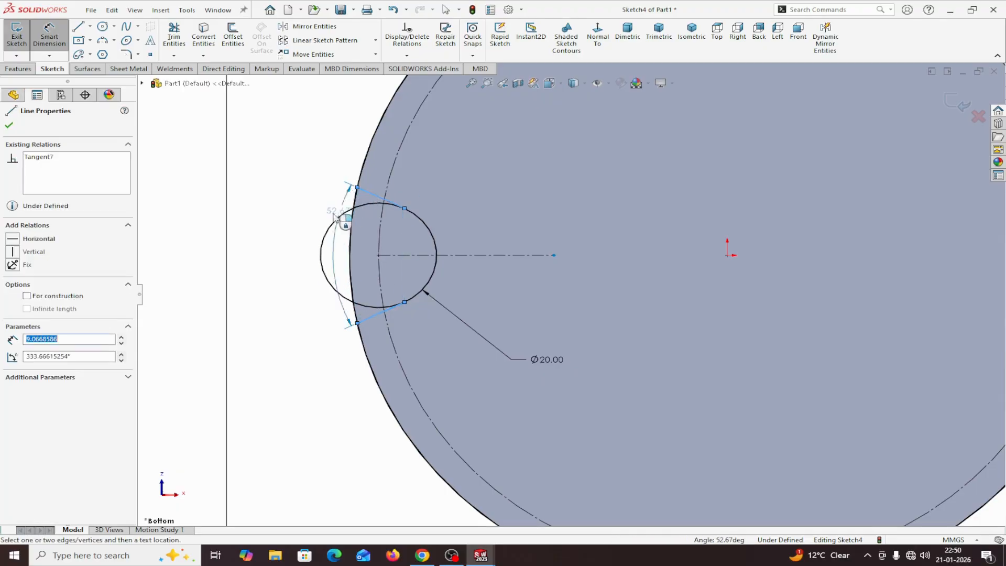
{"action": "left_click", "coordinate": [279, 238]}
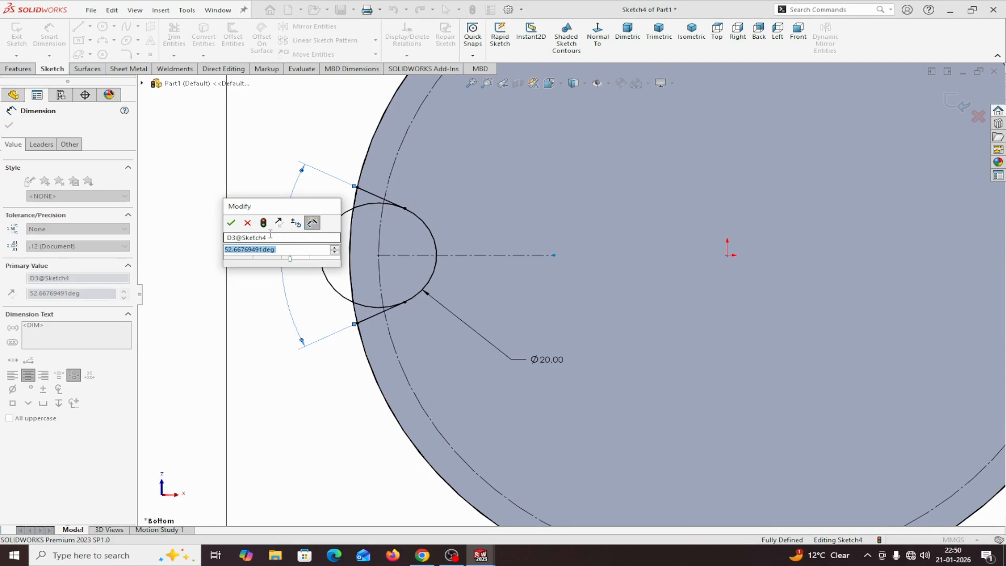
{"action": "type", "text": "70"}
{"action": "left_click", "coordinate": [232, 223]}
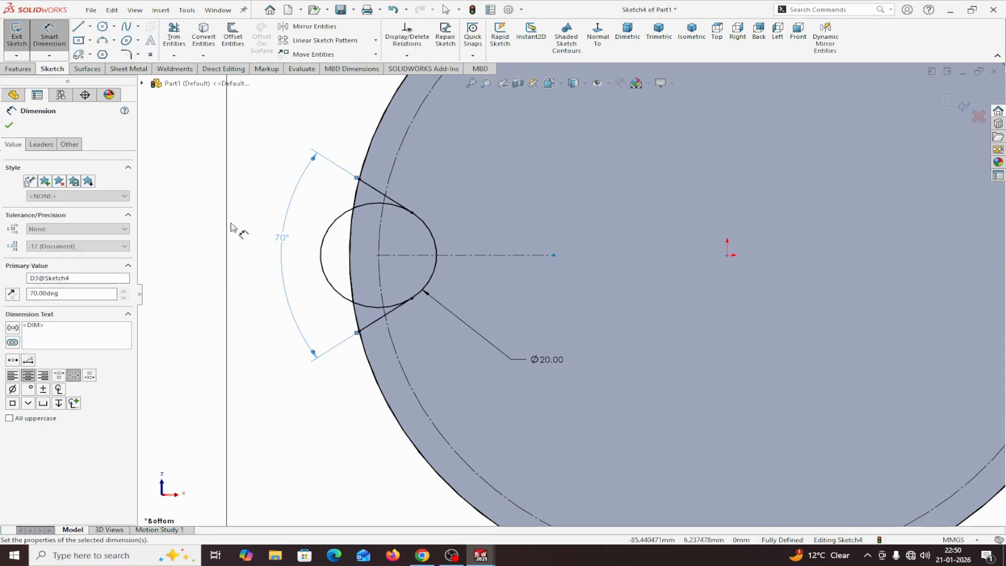
{"action": "left_click", "coordinate": [10, 127]}
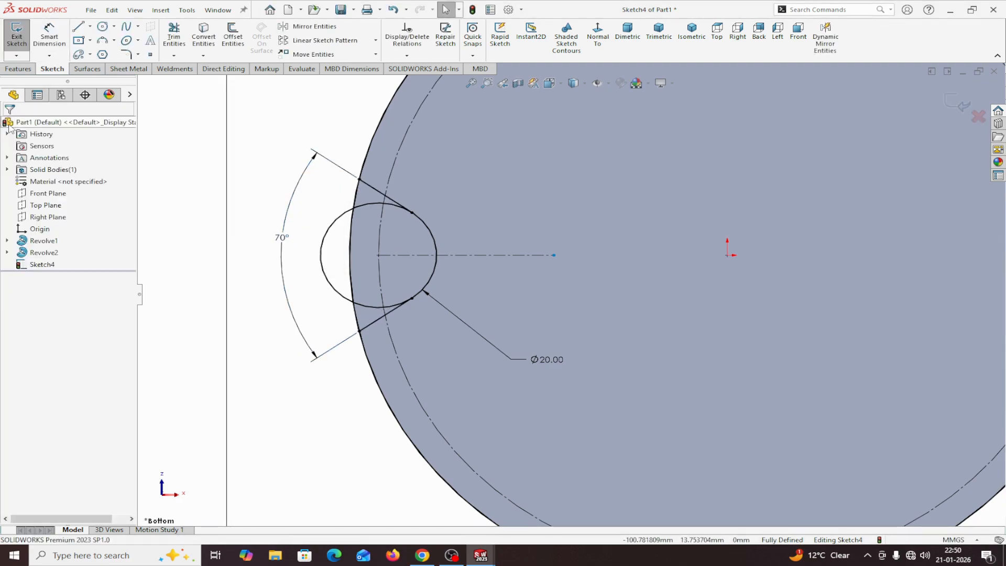
Trim the 20 mm circle and converted outer edge to leave a closed recess profile of two slanted lines and two arcs
{"action": "left_click", "coordinate": [179, 40]}
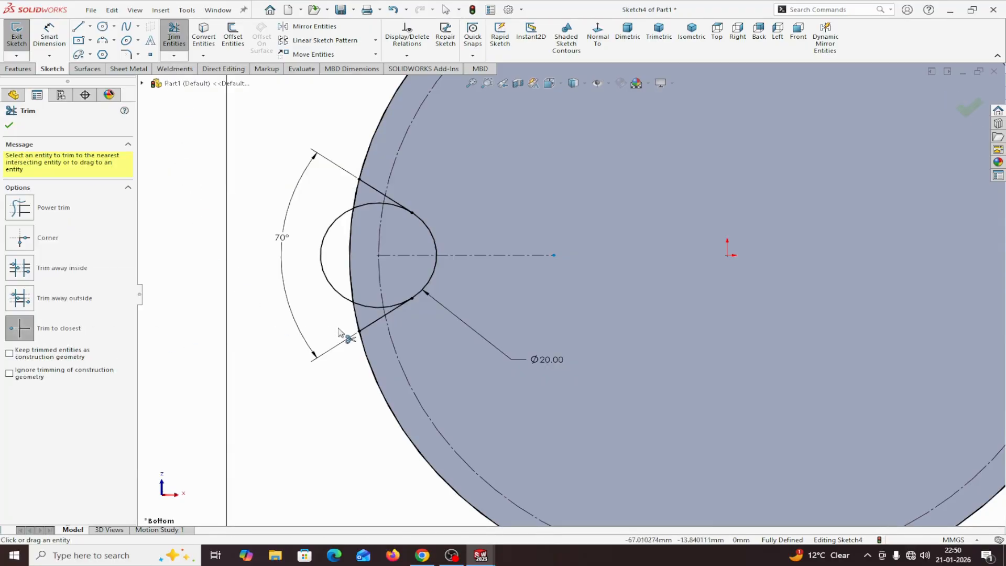
{"action": "left_click", "coordinate": [338, 297]}
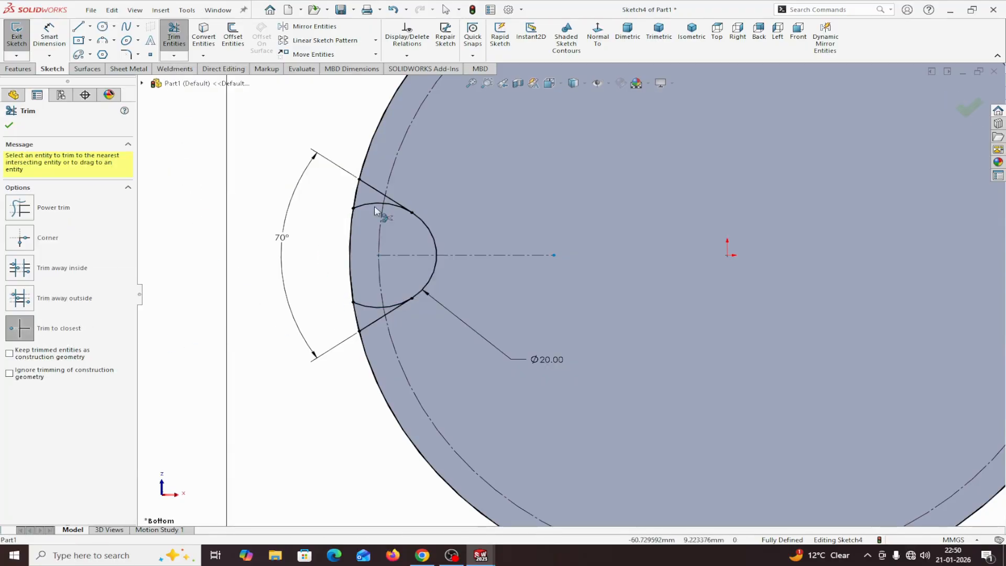
{"action": "left_click", "coordinate": [365, 307]}
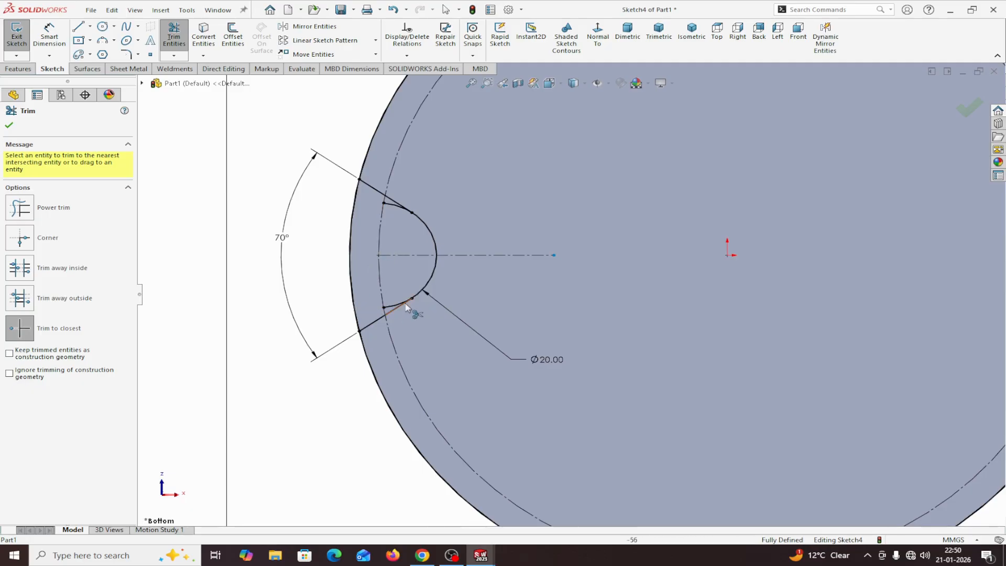
{"action": "scroll", "coordinate": [373, 296], "scroll_direction": "down", "scroll_amount": 3}
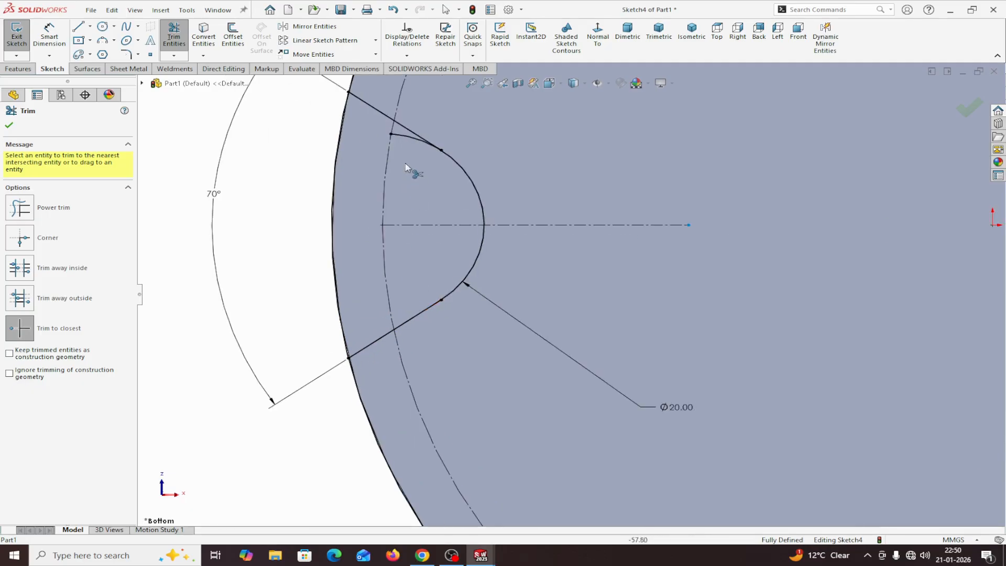
{"action": "left_click", "coordinate": [401, 134]}
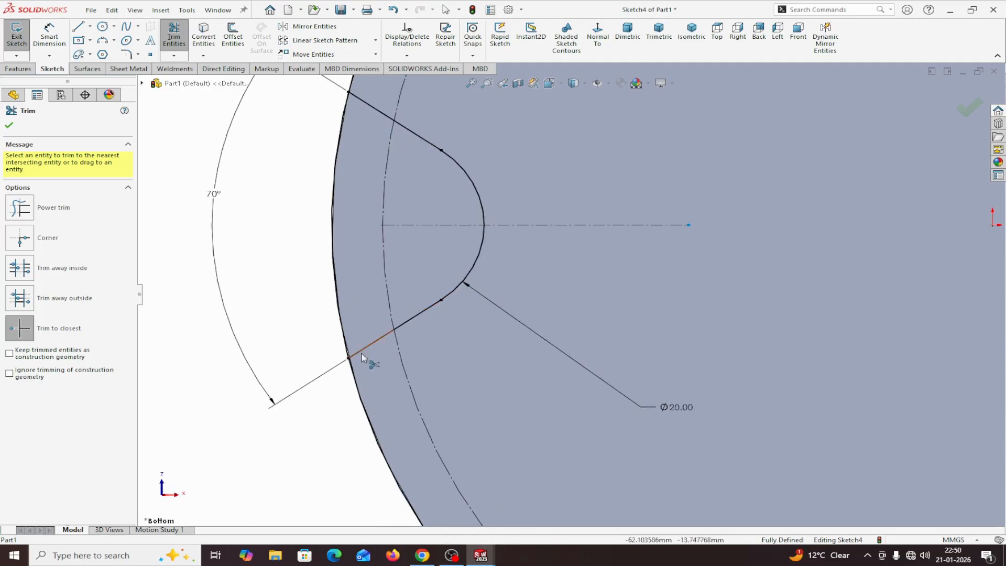
{"action": "left_click", "coordinate": [357, 388]}
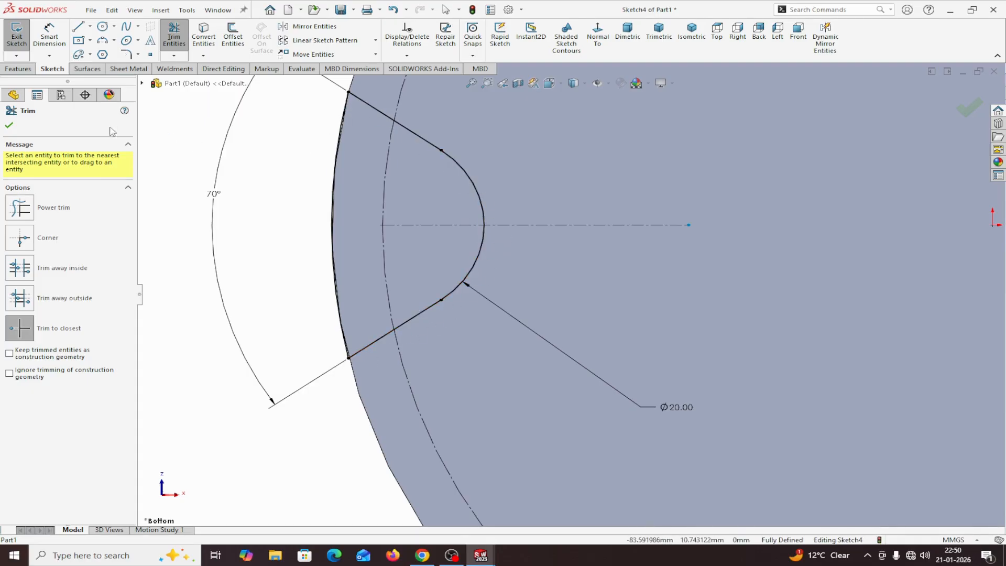
{"action": "left_click", "coordinate": [12, 128]}
Begin an extruded cut of the recess profile, starting at a 6 mm offset from the sketch plane and reversed into the cone
{"action": "scroll", "coordinate": [702, 321], "scroll_direction": "up", "scroll_amount": 3}
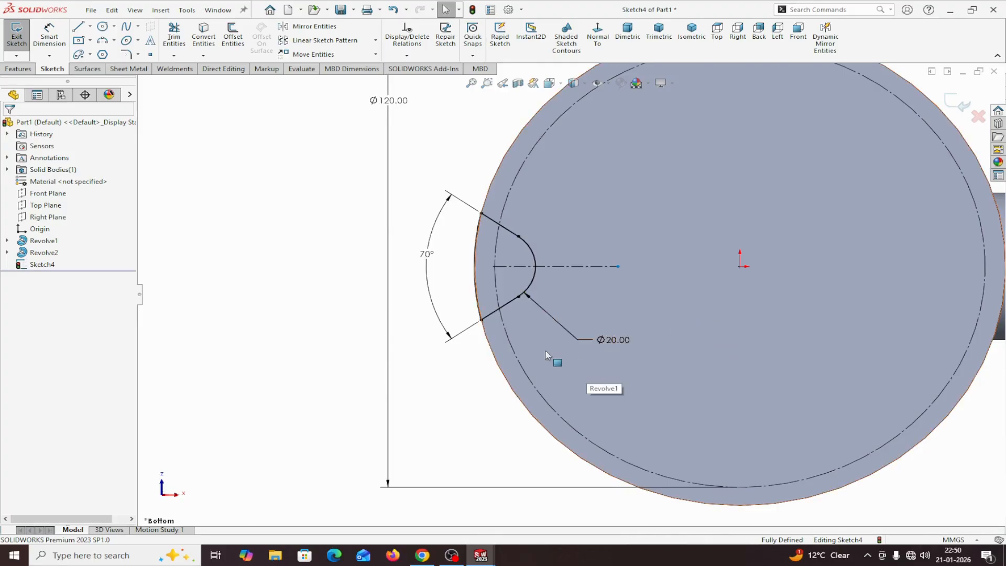
{"action": "left_click", "coordinate": [19, 68]}
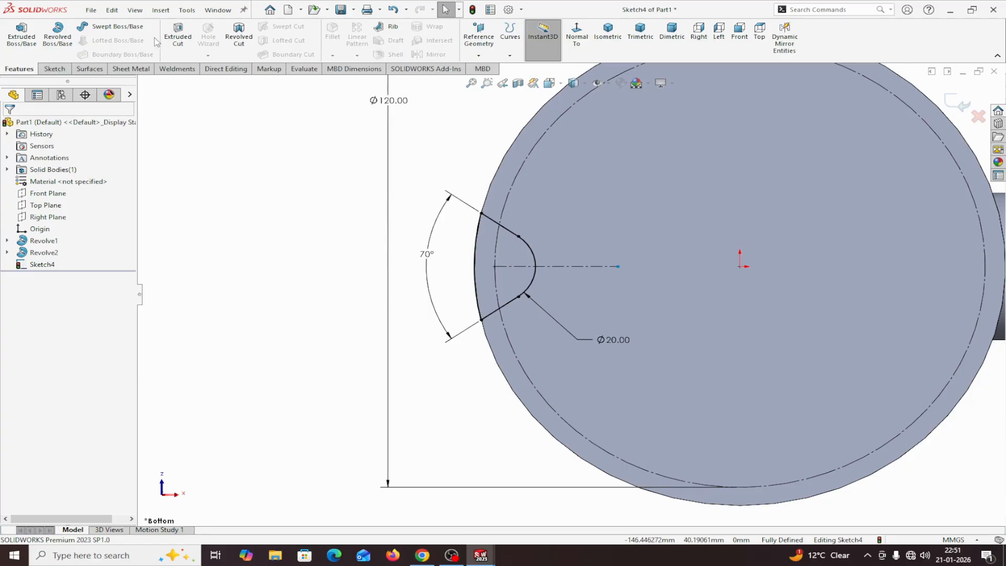
{"action": "left_click", "coordinate": [179, 36]}
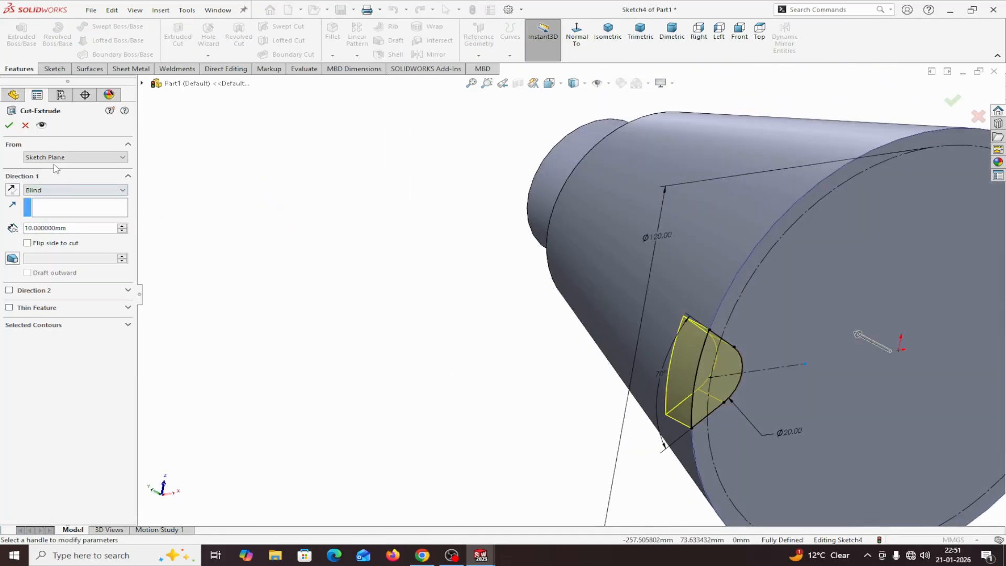
{"action": "left_click", "coordinate": [45, 190]}
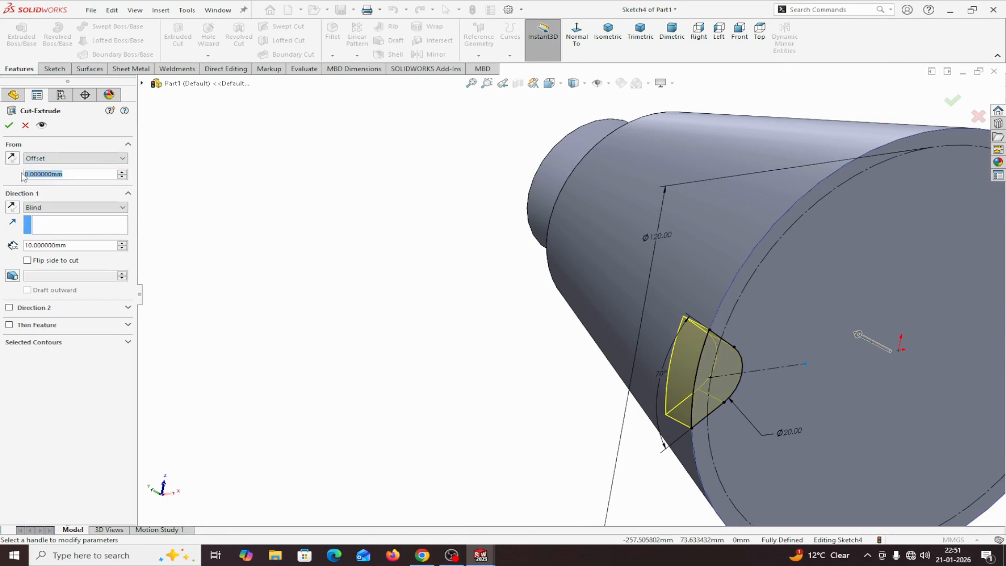
{"action": "type", "text": "6"}
{"action": "key", "text": "Return"}
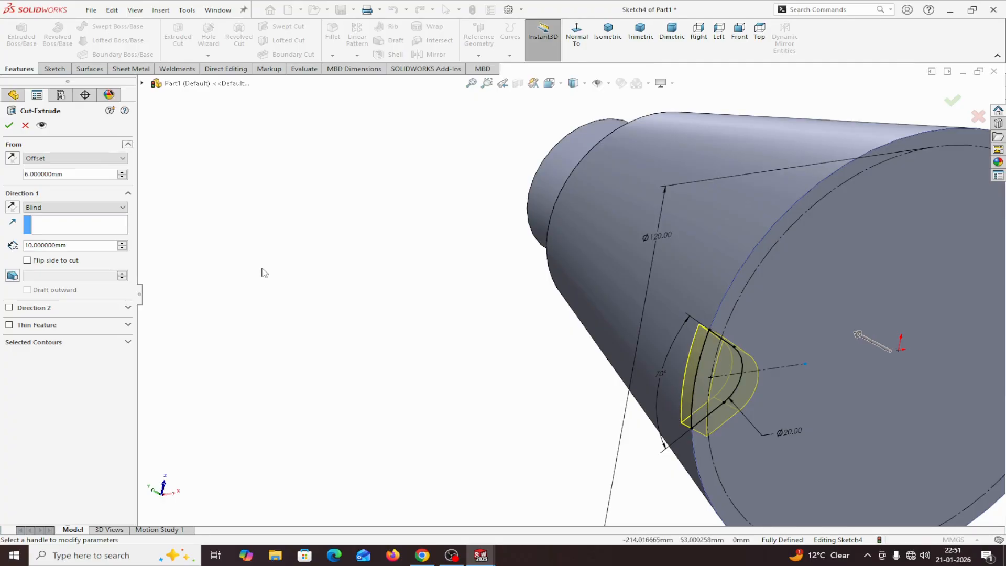
{"action": "middle_click_drag", "start_coordinate": [265, 273], "coordinate": [297, 290]}
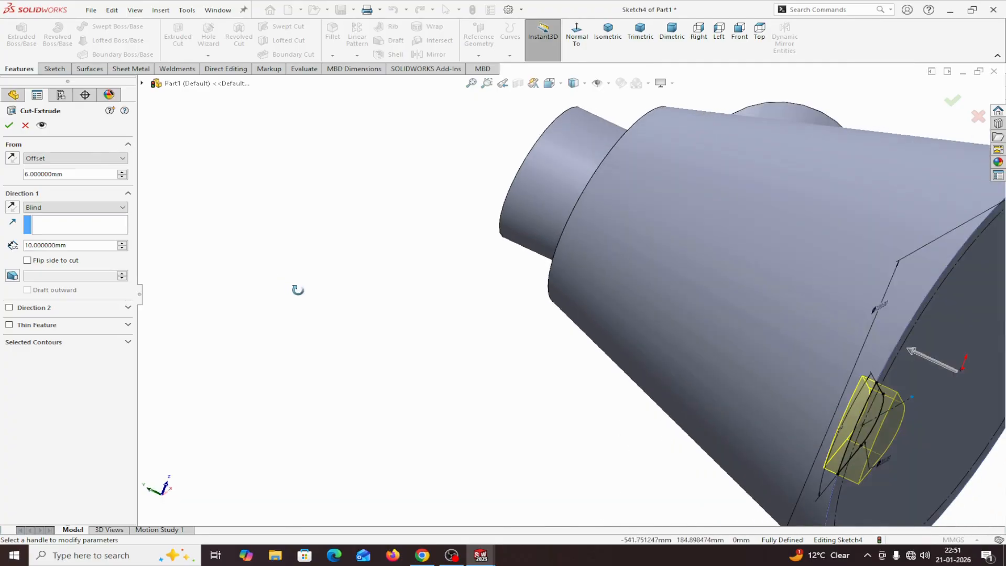
{"action": "left_click", "coordinate": [13, 159]}
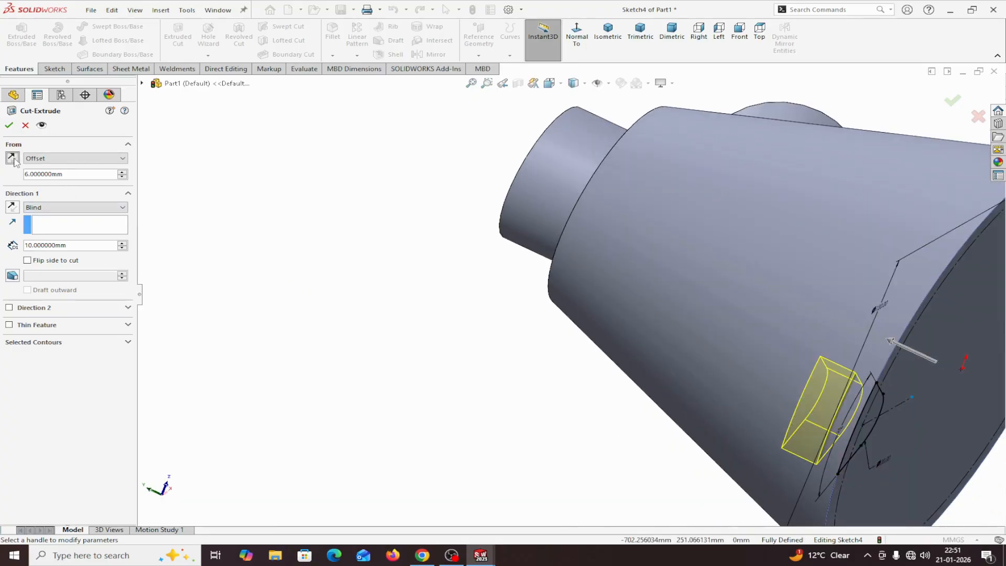
Set the recess cut's end condition to Through All and create the cut
{"action": "left_click", "coordinate": [43, 209]}
{"action": "left_click", "coordinate": [43, 224]}
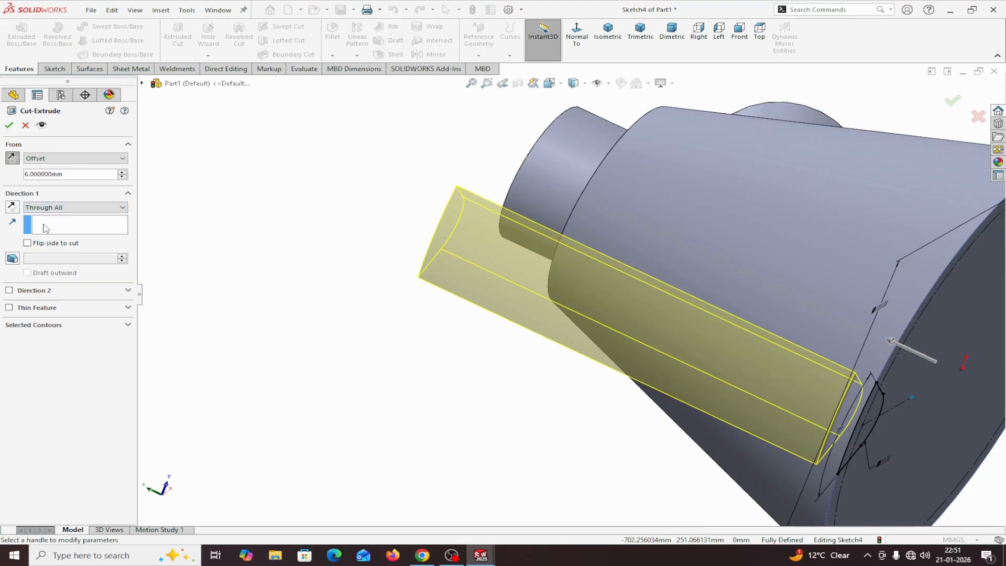
{"action": "middle_click_drag", "start_coordinate": [217, 269], "coordinate": [187, 321]}
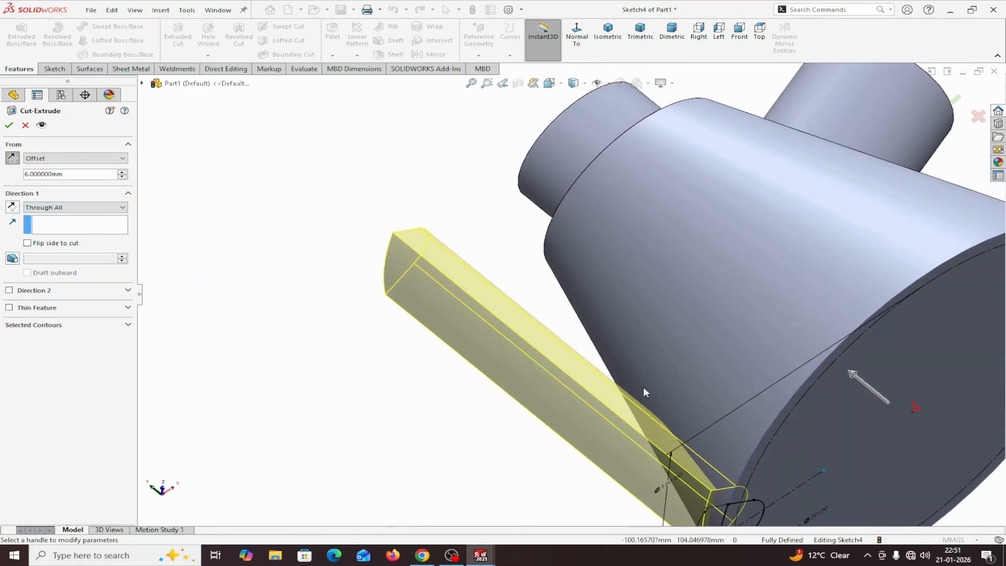
{"action": "left_click", "coordinate": [10, 127]}
Circular-pattern the recess cut around the base's outer edge with 5 equally spaced instances over 360 degrees
{"action": "scroll", "coordinate": [291, 337], "scroll_direction": "up", "scroll_amount": 3}
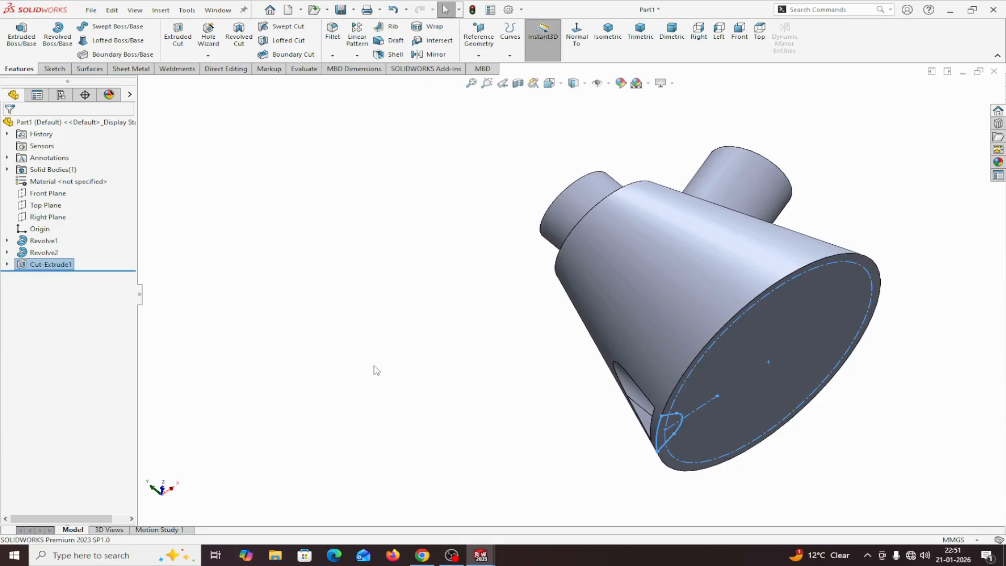
{"action": "mouse_move", "coordinate": [376, 370]}
{"action": "middle_mouse_down"}
{"action": "mouse_move", "coordinate": [441, 353]}
{"action": "mouse_move", "coordinate": [456, 290]}
{"action": "mouse_move", "coordinate": [349, 297]}
{"action": "mouse_move", "coordinate": [332, 367]}
{"action": "mouse_move", "coordinate": [386, 388]}
{"action": "middle_mouse_up"}
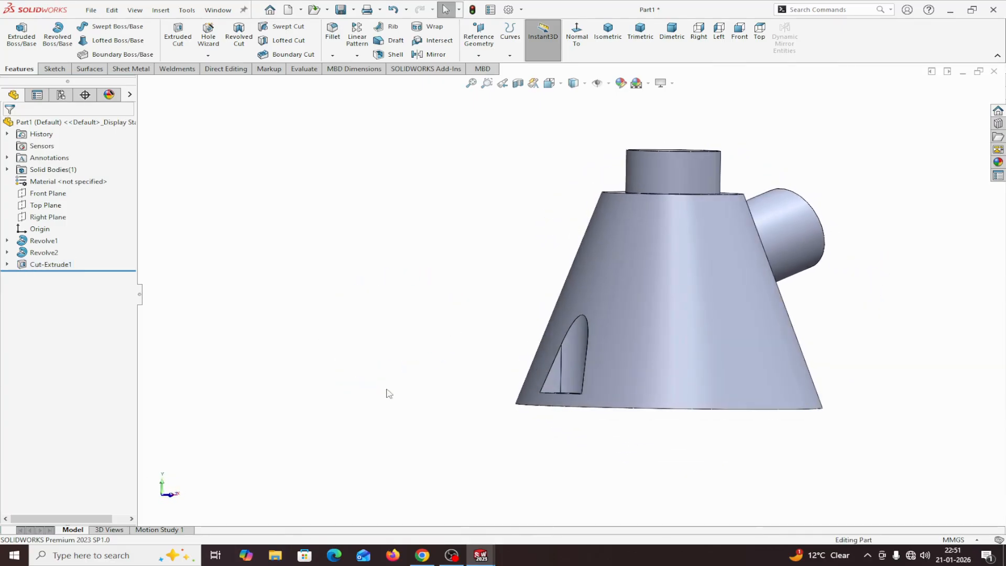
{"action": "left_click", "coordinate": [357, 55]}
{"action": "left_click", "coordinate": [359, 82]}
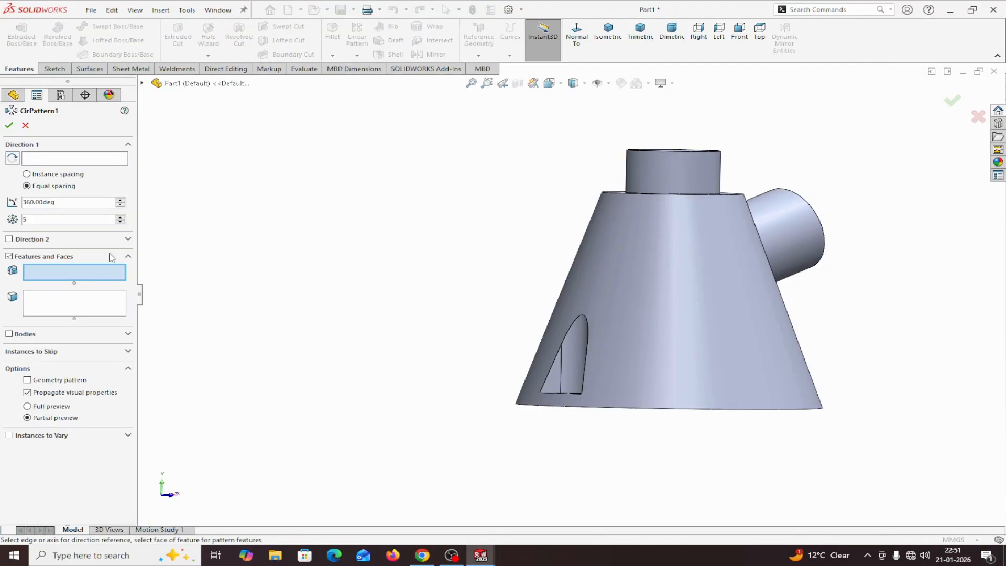
{"action": "left_click", "coordinate": [55, 159]}
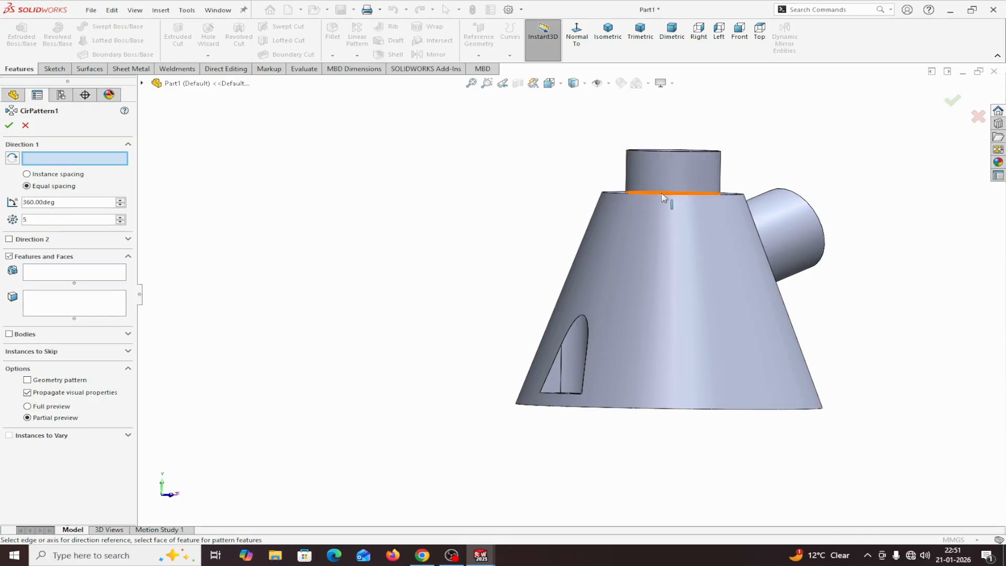
{"action": "left_click", "coordinate": [686, 412]}
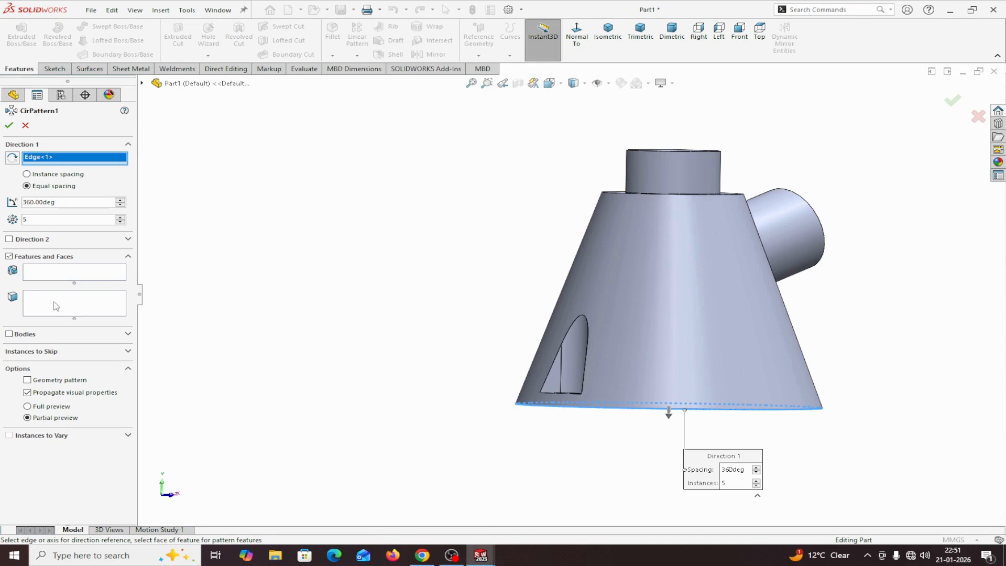
{"action": "left_click", "coordinate": [52, 273]}
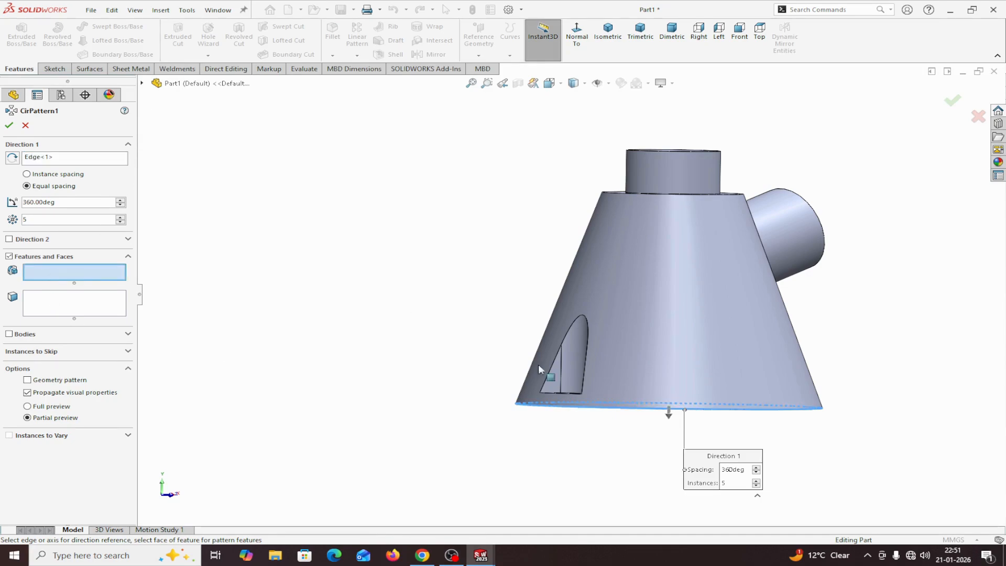
{"action": "left_click", "coordinate": [561, 367]}
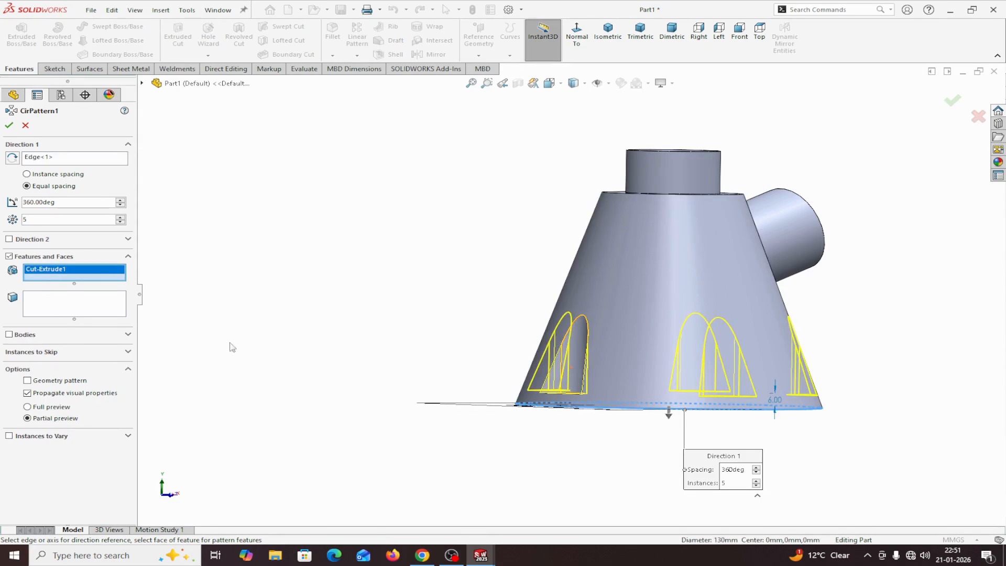
{"action": "middle_click_drag", "start_coordinate": [225, 260], "coordinate": [157, 309]}
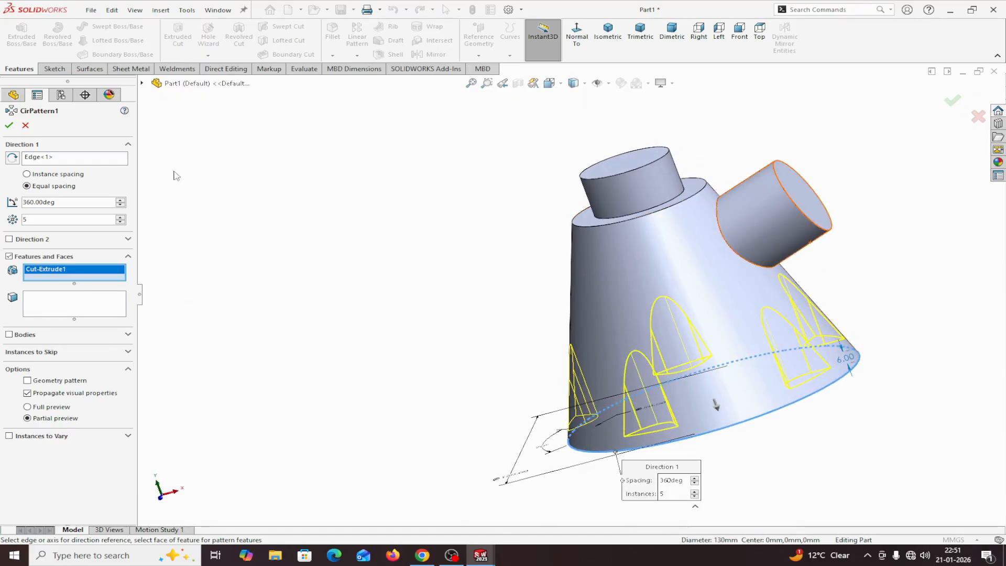
{"action": "key", "text": "Return"}
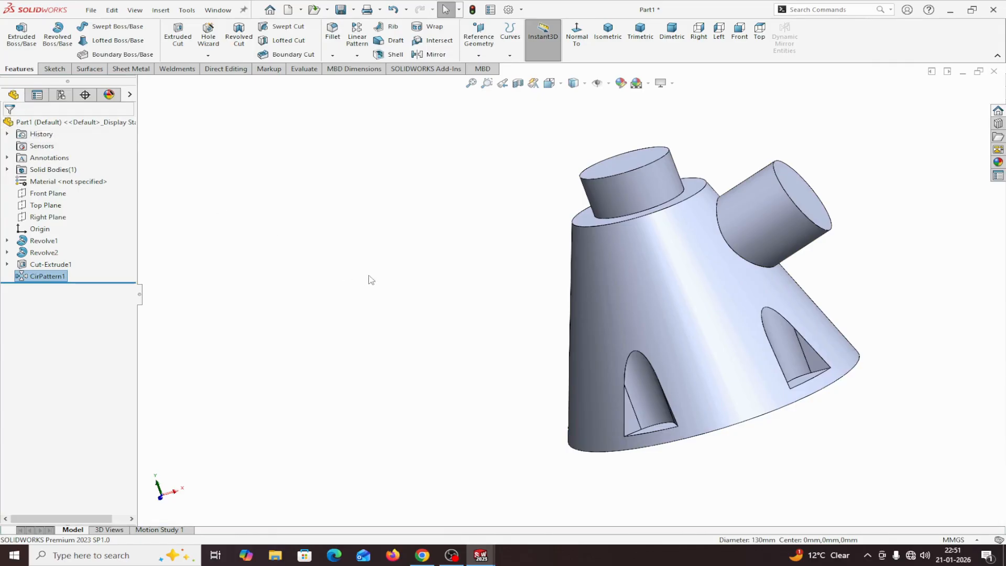
Shell the body to a 6 mm wall thickness, removing the cone's flat base face and the top neck's end face
{"action": "middle_click_drag", "start_coordinate": [366, 278], "coordinate": [386, 263]}
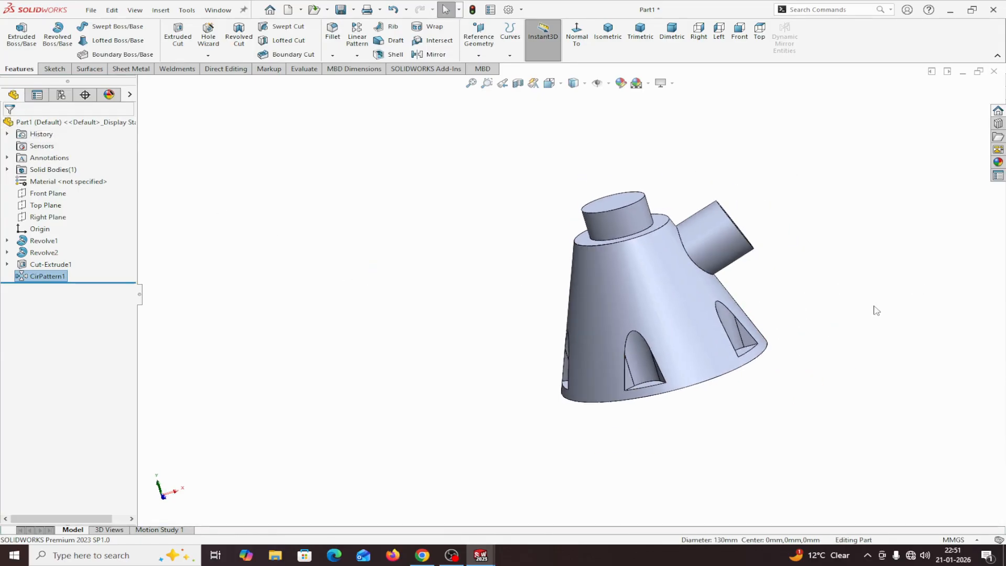
{"action": "middle_click_drag", "start_coordinate": [875, 309], "coordinate": [820, 171]}
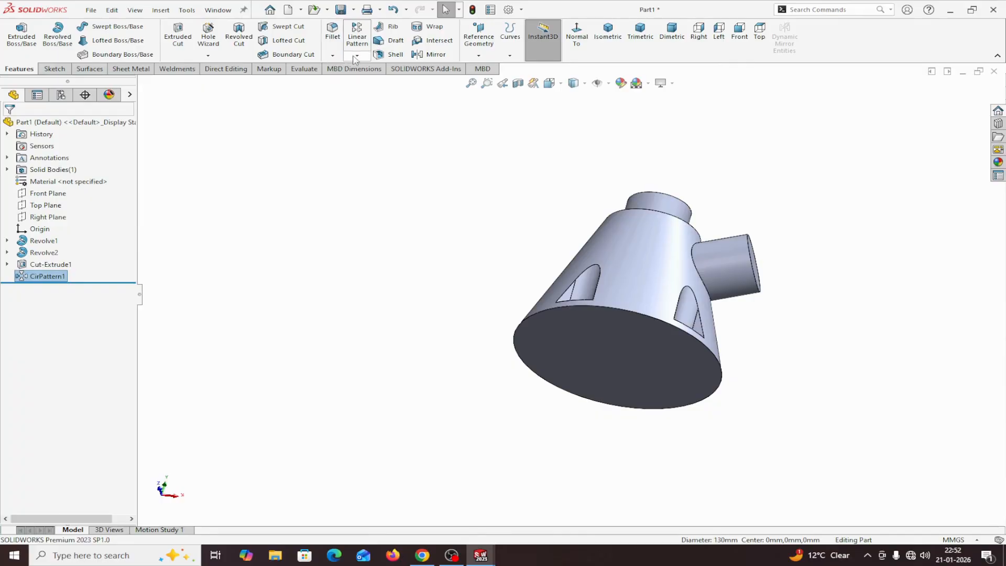
{"action": "left_click", "coordinate": [395, 55]}
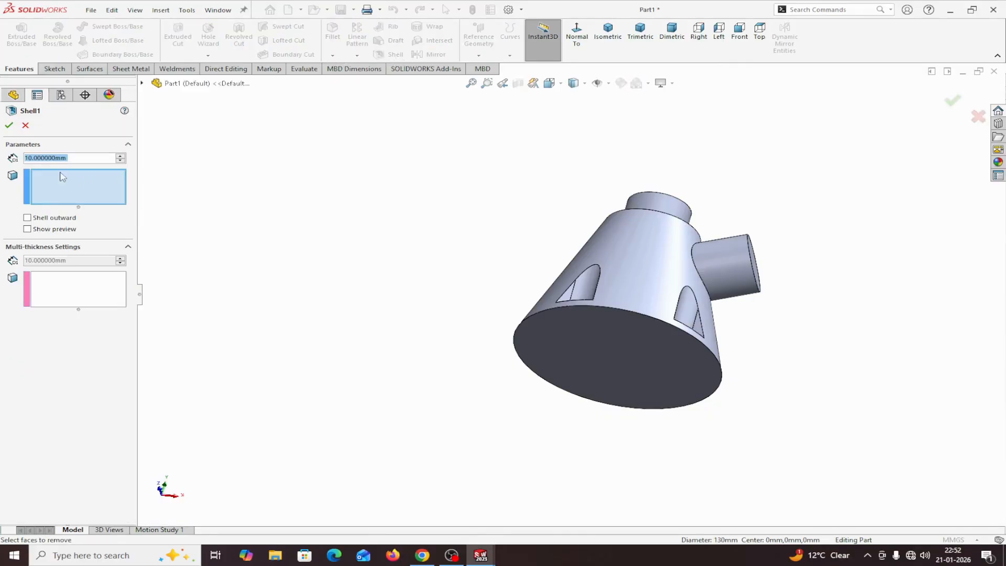
{"action": "type", "text": "6"}
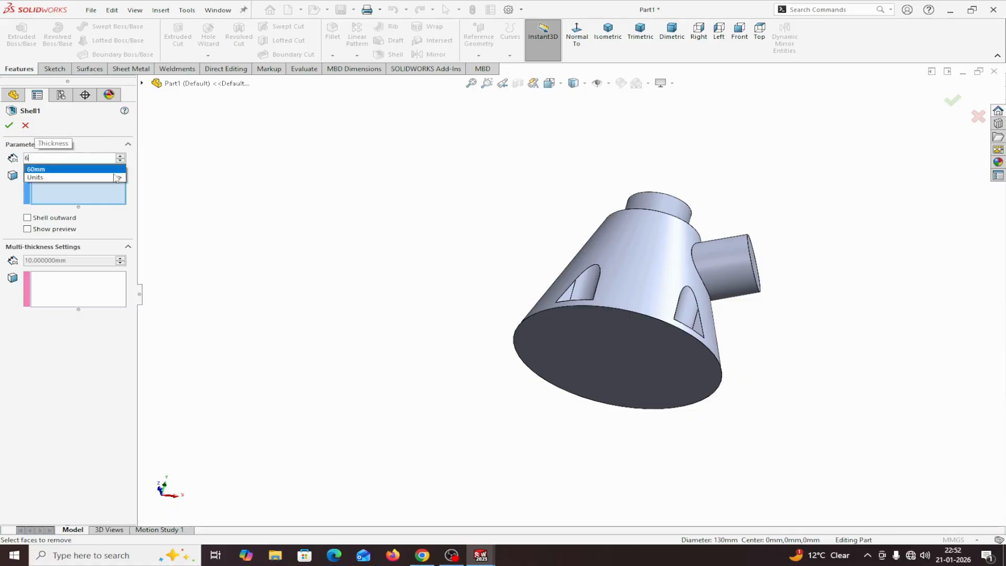
{"action": "key", "text": "Return"}
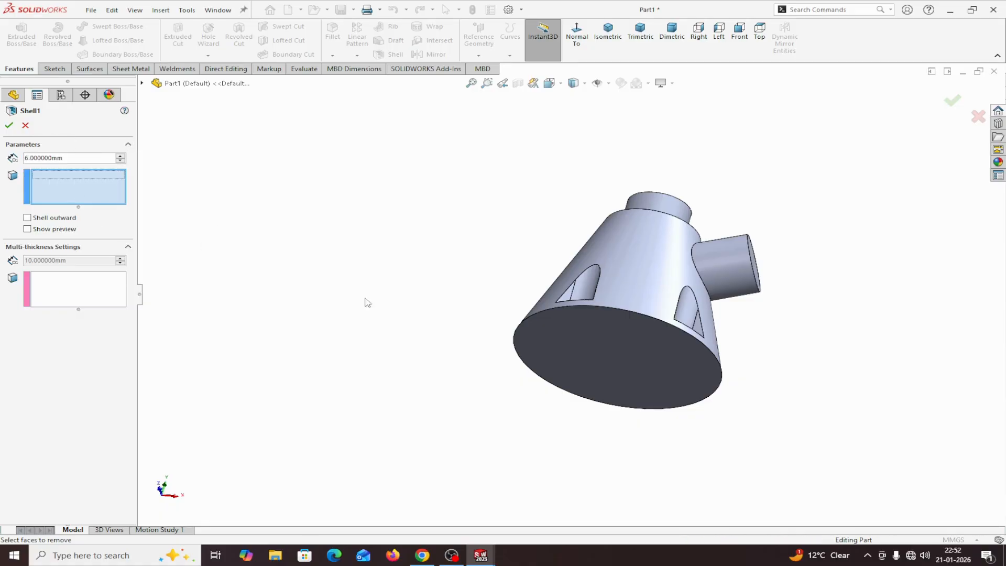
{"action": "left_click", "coordinate": [642, 362]}
{"action": "middle_click_drag", "start_coordinate": [792, 323], "coordinate": [770, 446]}
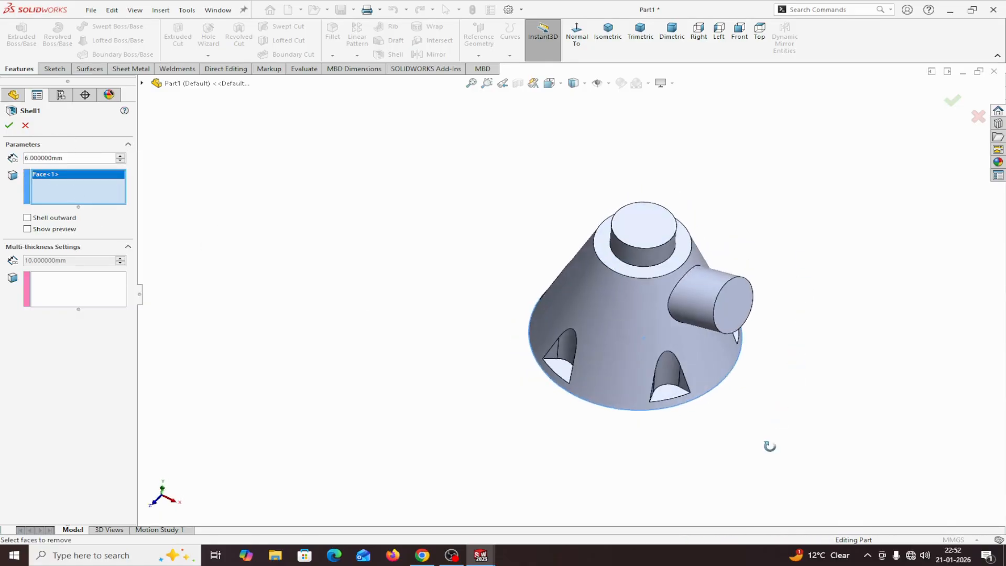
{"action": "left_click", "coordinate": [643, 233]}
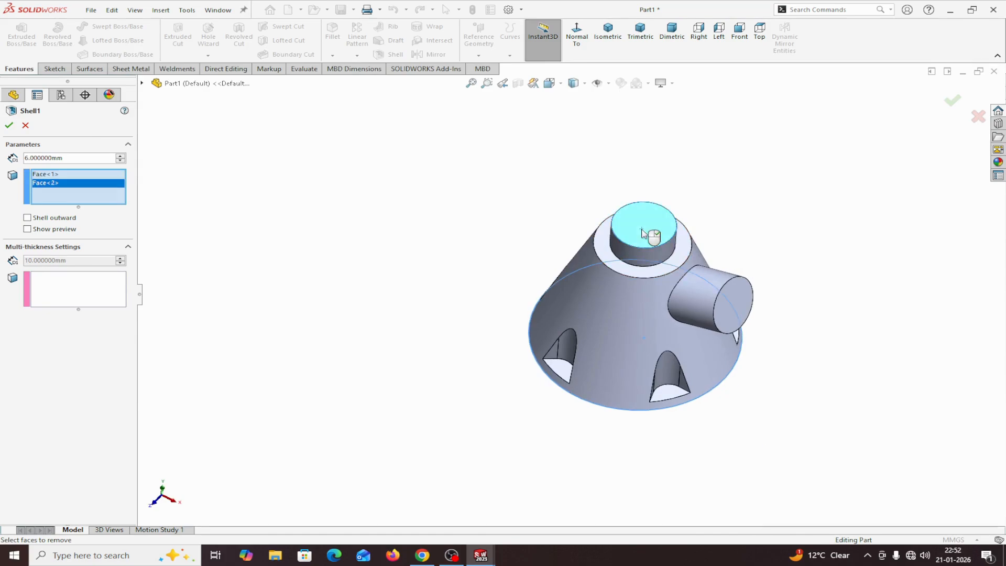
{"action": "left_click", "coordinate": [27, 230]}
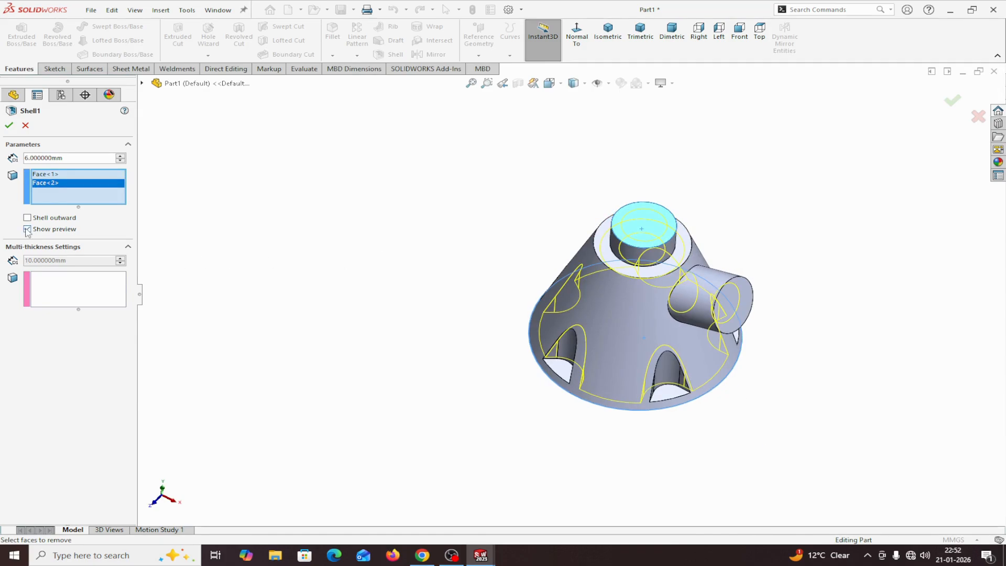
{"action": "left_click", "coordinate": [9, 125]}
Apply a section view parallel to the Front Plane, offset 9 mm, to inspect the shelled interior
{"action": "middle_click_drag", "start_coordinate": [443, 371], "coordinate": [175, 234]}
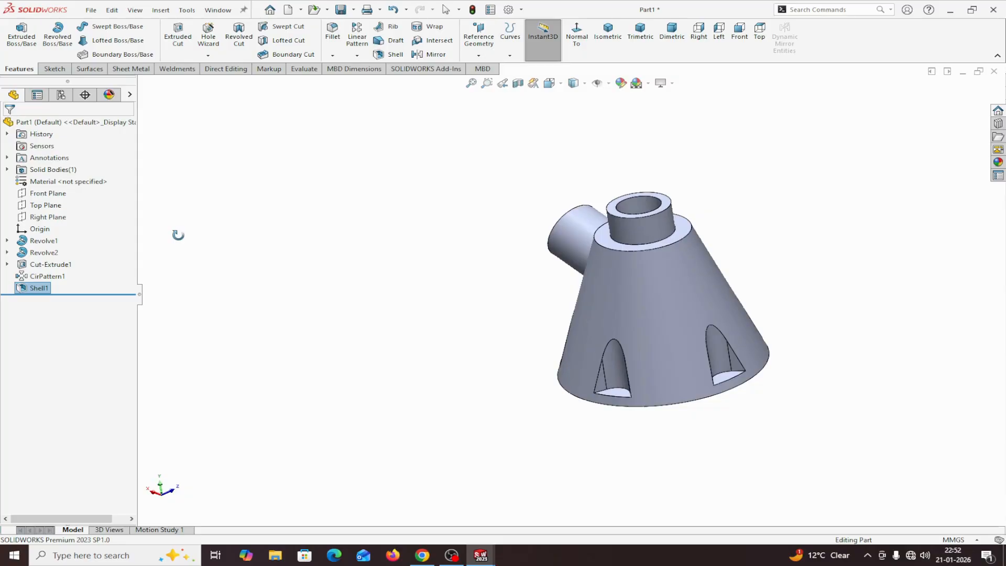
{"action": "left_click", "coordinate": [518, 83]}
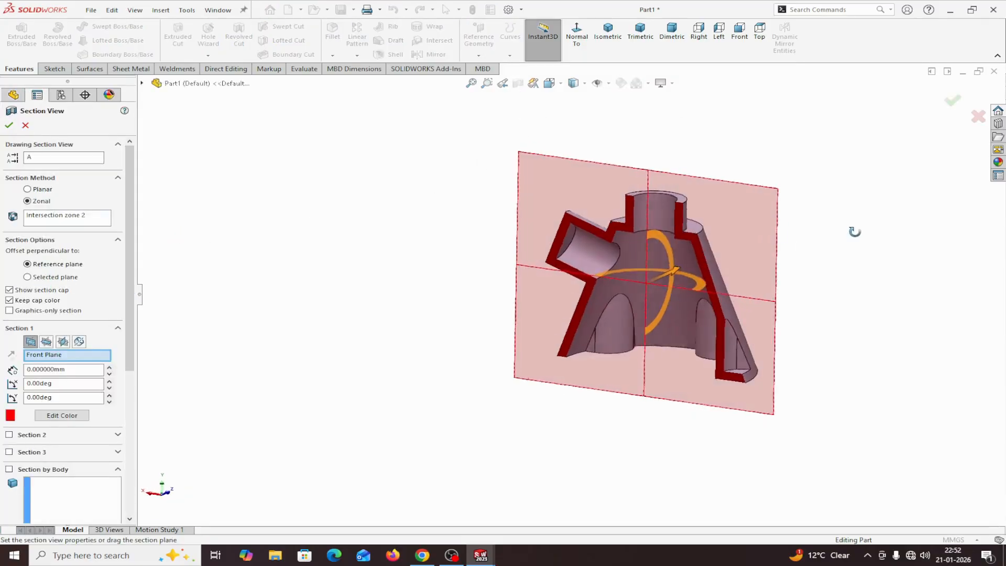
{"action": "mouse_move", "coordinate": [855, 231]}
{"action": "middle_mouse_down"}
{"action": "mouse_move", "coordinate": [864, 220]}
{"action": "mouse_move", "coordinate": [844, 231]}
{"action": "middle_mouse_up"}
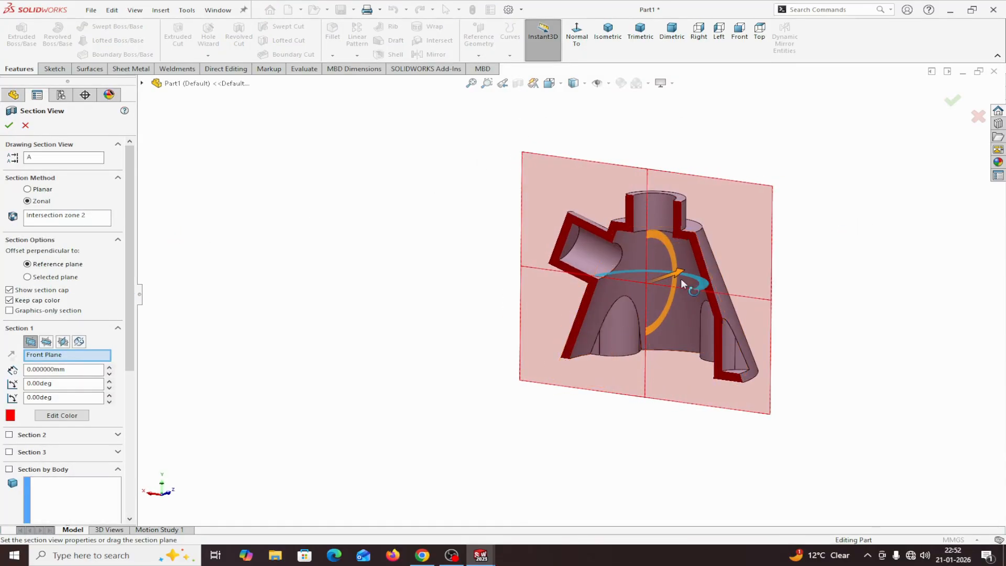
{"action": "mouse_move", "coordinate": [683, 284]}
{"action": "left_mouse_down"}
{"action": "mouse_move", "coordinate": [648, 281]}
{"action": "mouse_move", "coordinate": [689, 262]}
{"action": "mouse_move", "coordinate": [681, 272]}
{"action": "left_mouse_up"}
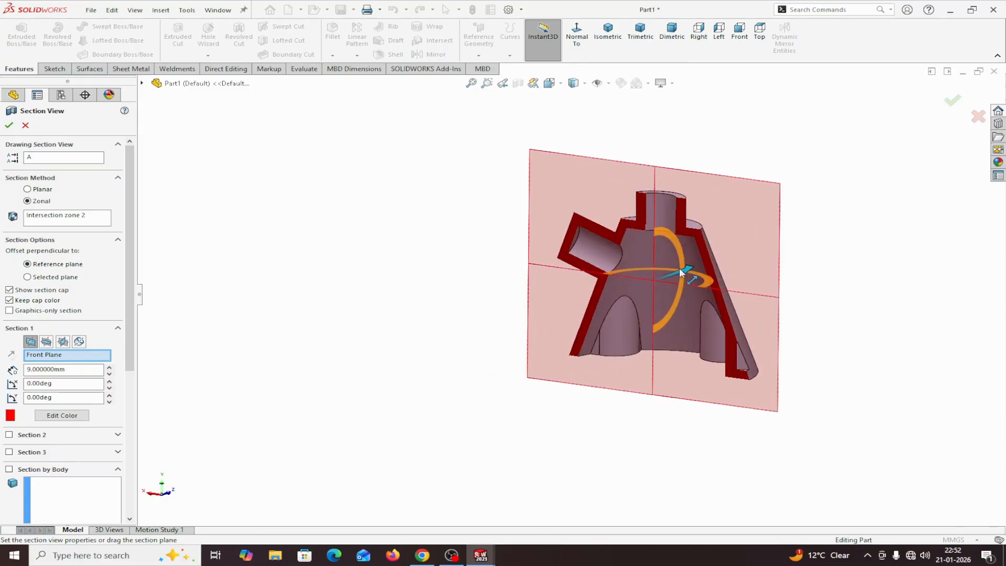
{"action": "left_click", "coordinate": [10, 126]}
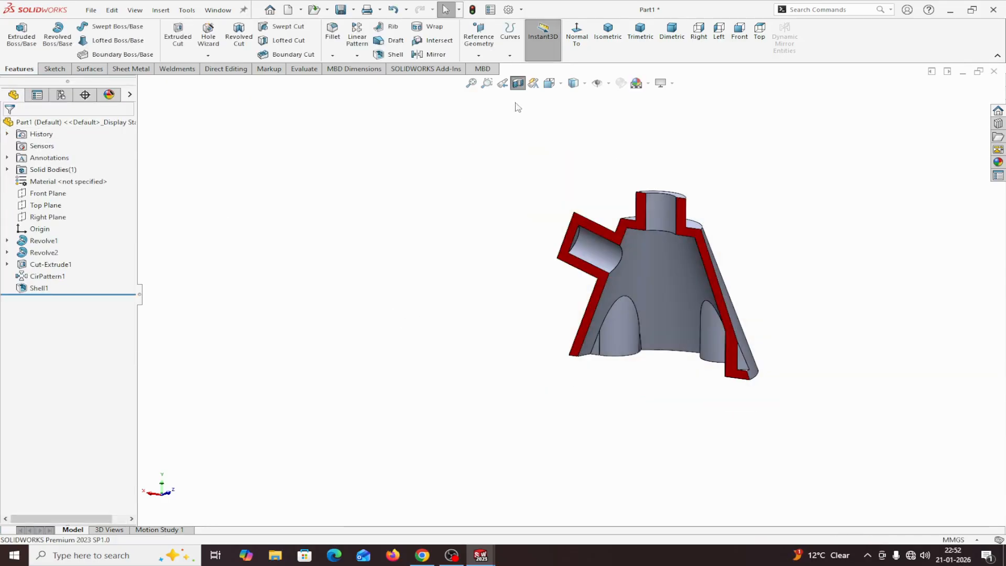
Turn off the section view to show the complete cone body
{"action": "left_click", "coordinate": [518, 83]}
{"action": "middle_click_drag", "start_coordinate": [748, 260], "coordinate": [766, 352]}
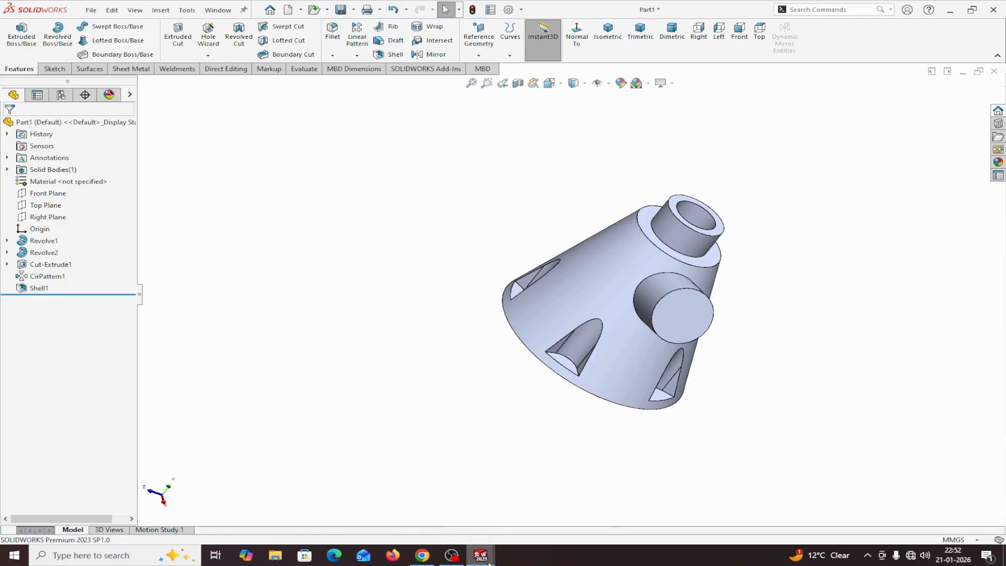
Switch to the exercise drawing and examine the slot dimensions on the angled boss in View C-C
{"action": "mouse_move", "coordinate": [488, 563]}
{"action": "left_click", "coordinate": [419, 516]}
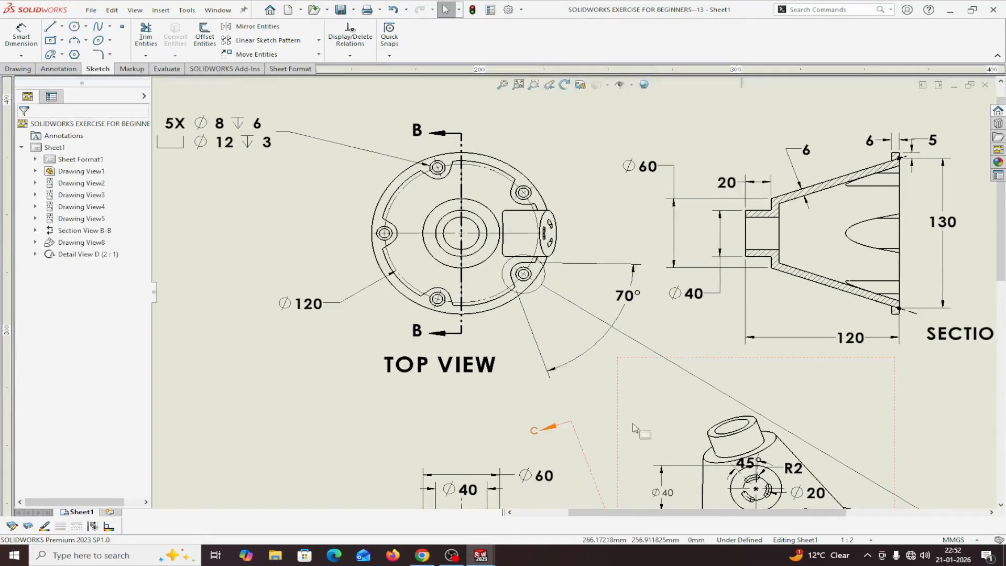
{"action": "scroll", "coordinate": [878, 347], "scroll_direction": "up", "scroll_amount": 3}
{"action": "scroll", "coordinate": [860, 358], "scroll_direction": "down", "scroll_amount": 1}
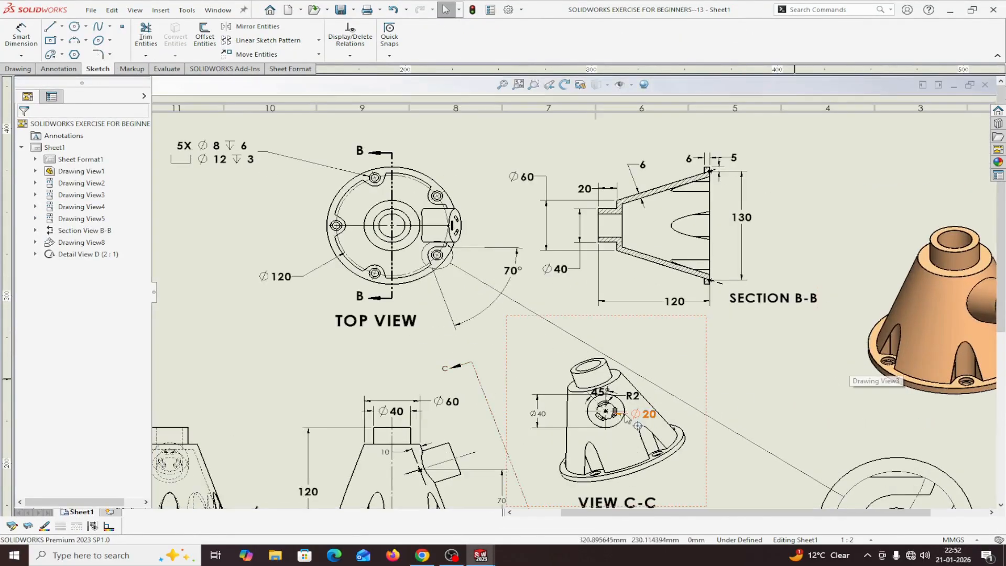
{"action": "scroll", "coordinate": [618, 414], "scroll_direction": "down", "scroll_amount": 4}
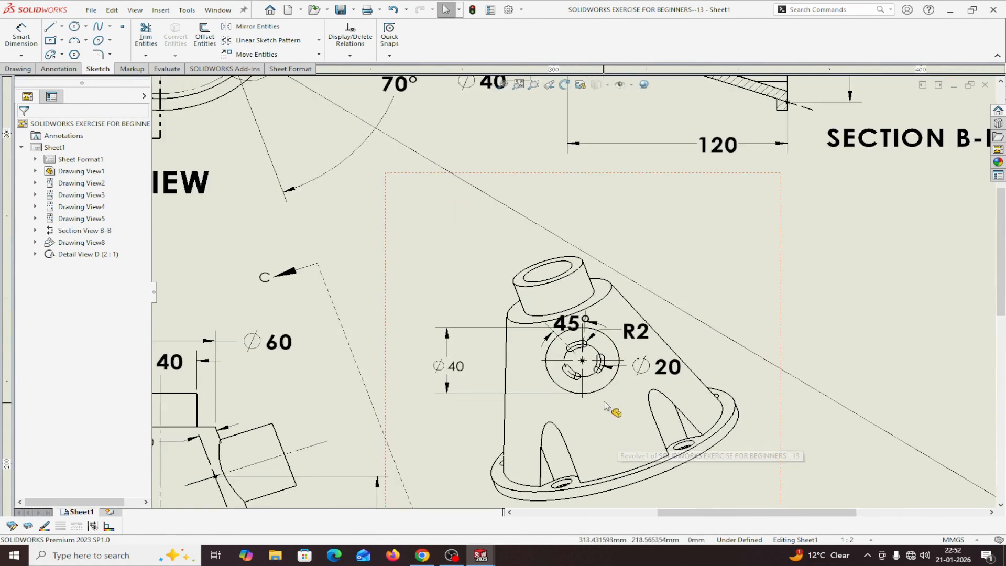
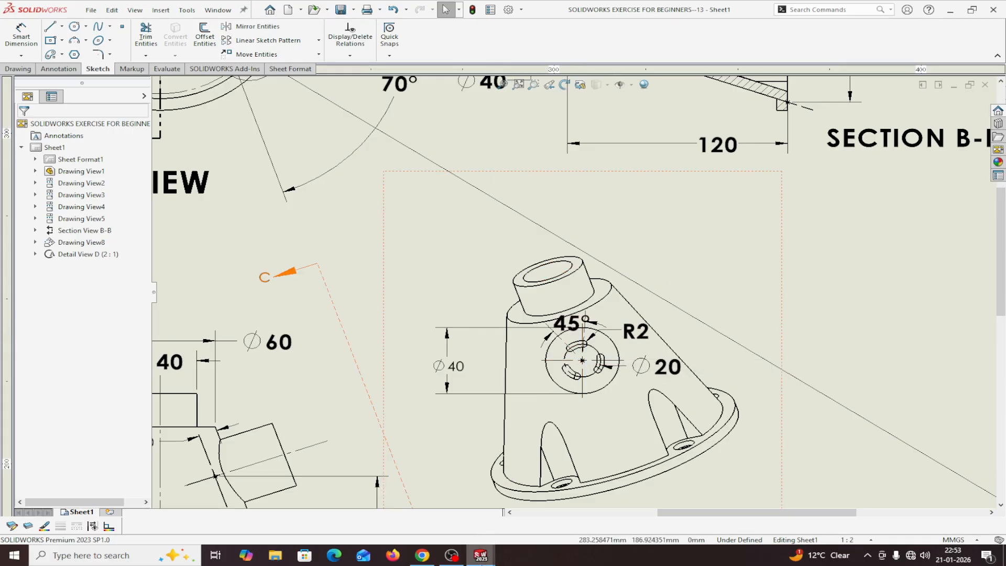
Return to the part and start a sketch on the angled boss's flat end face, viewed normal to it
{"action": "left_click", "coordinate": [481, 555]}
{"action": "left_click", "coordinate": [583, 504]}
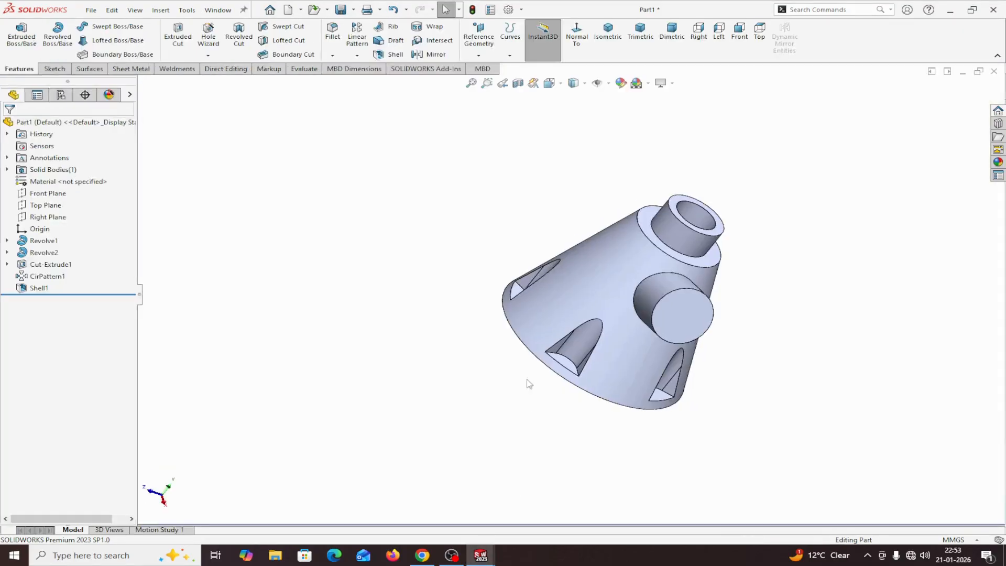
{"action": "middle_click_drag", "start_coordinate": [914, 342], "coordinate": [877, 272]}
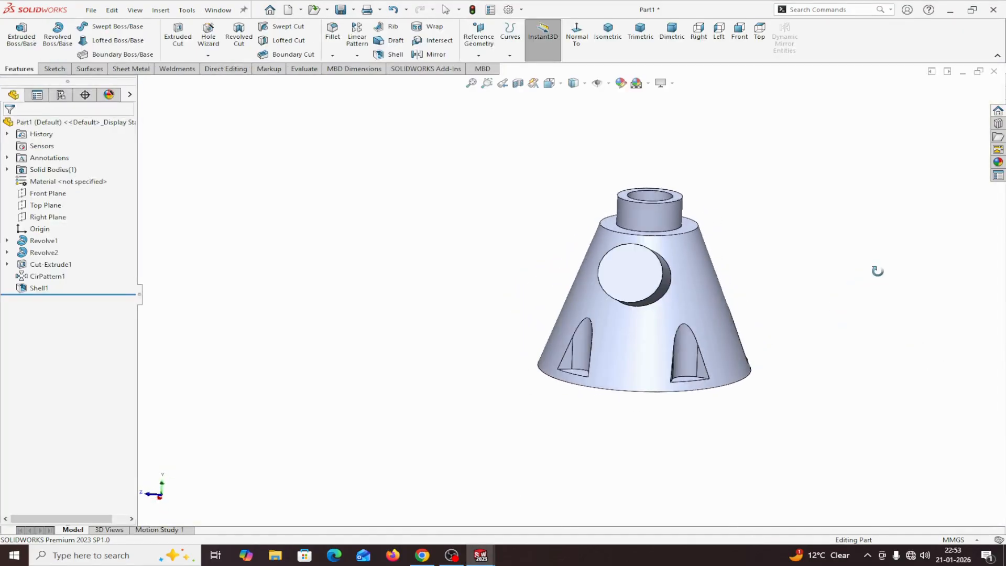
{"action": "left_click", "coordinate": [630, 278]}
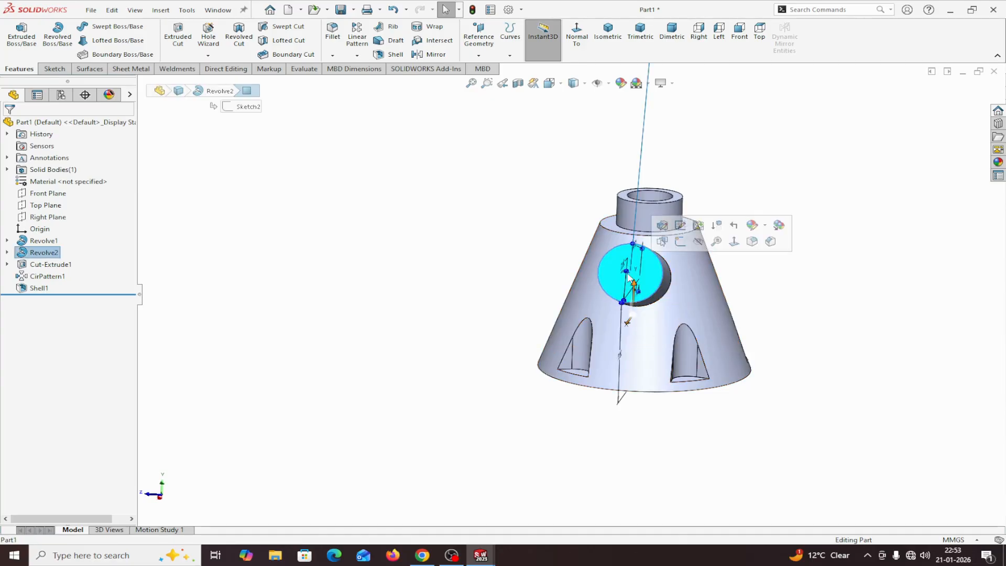
{"action": "left_click", "coordinate": [674, 241]}
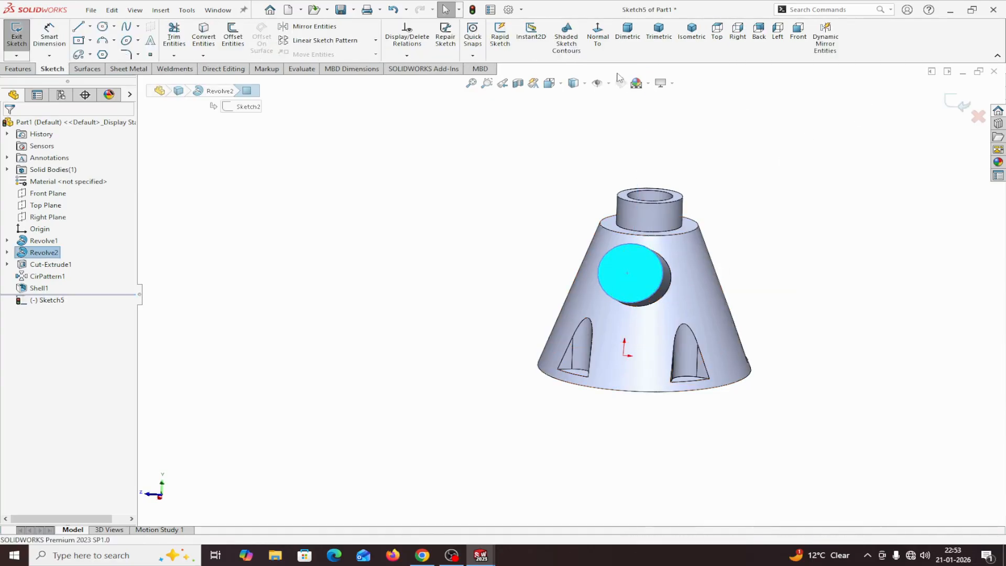
{"action": "left_click", "coordinate": [598, 36]}
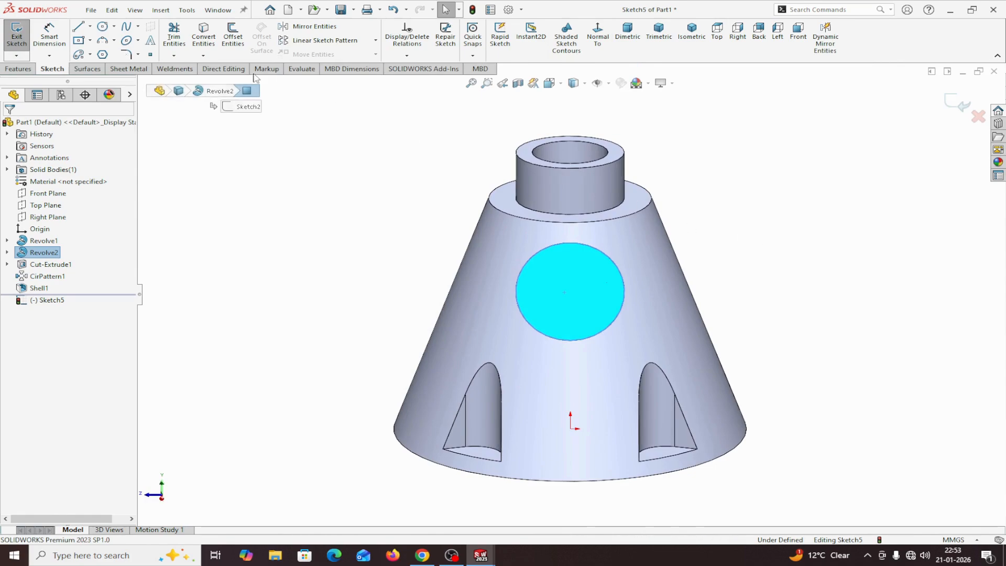
Sketch a circle about 23 mm in diameter, concentric with the angled boss's end face
{"action": "left_click", "coordinate": [103, 27]}
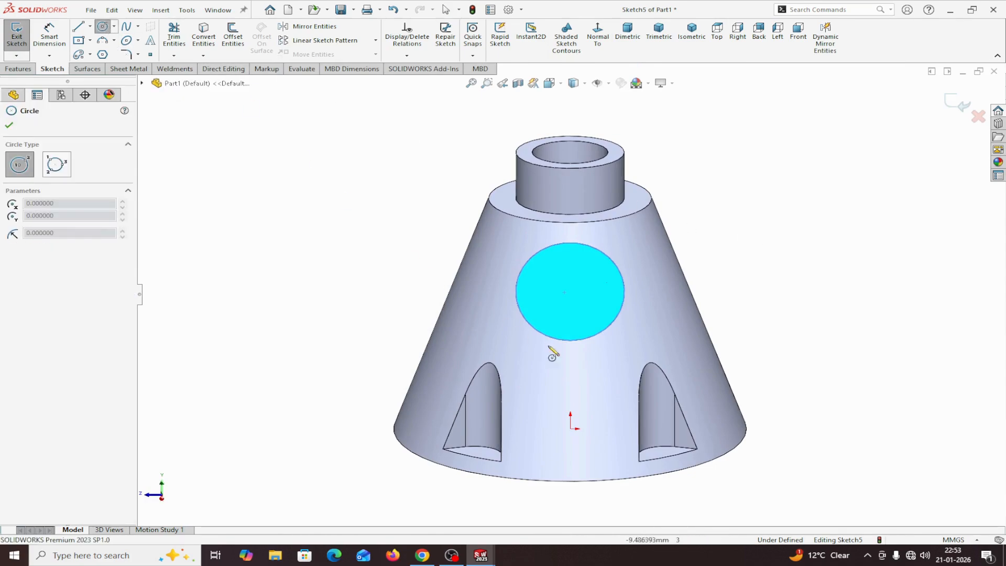
{"action": "left_click", "coordinate": [571, 292]}
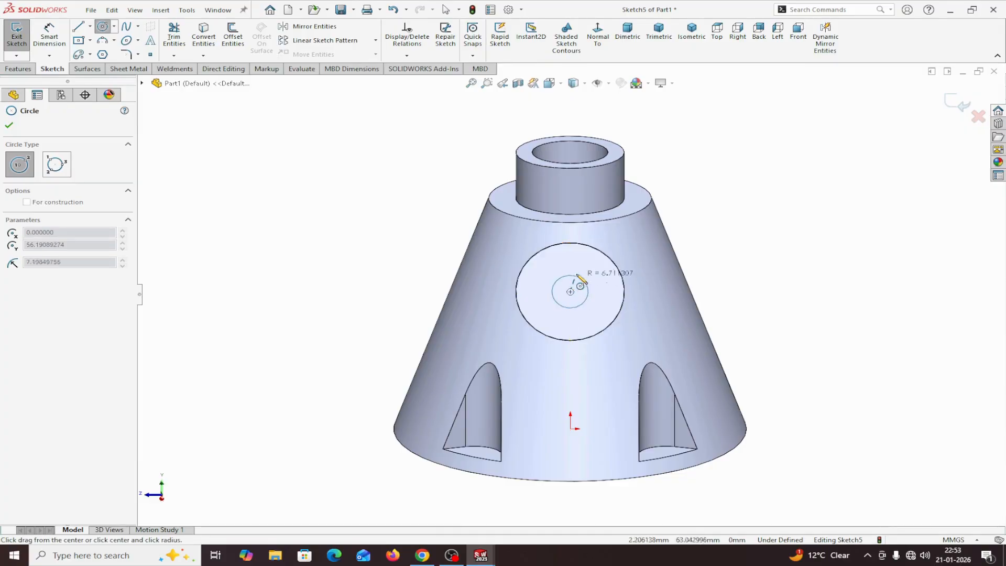
{"action": "left_click", "coordinate": [592, 268]}
{"action": "right_click", "coordinate": [583, 269]}
{"action": "left_click", "coordinate": [619, 277]}
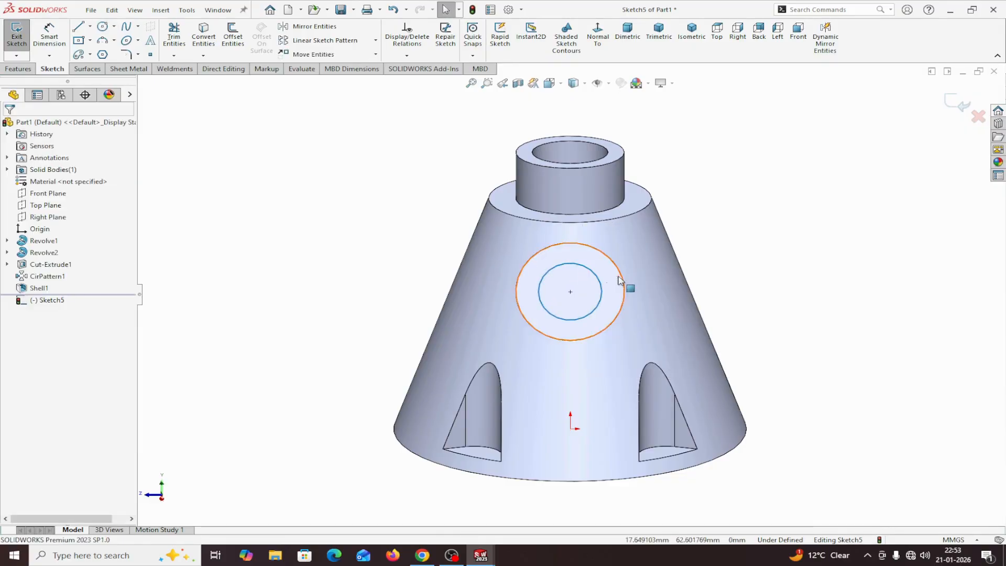
Dimension the sketched circle with a diameter of 20 mm
{"action": "left_click", "coordinate": [49, 36]}
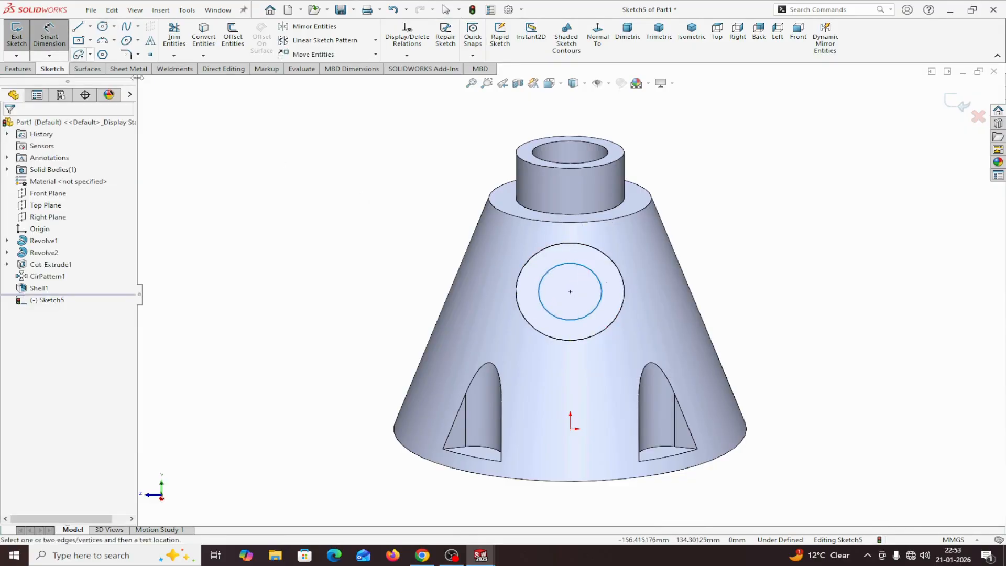
{"action": "left_click", "coordinate": [579, 320]}
{"action": "left_click", "coordinate": [801, 373]}
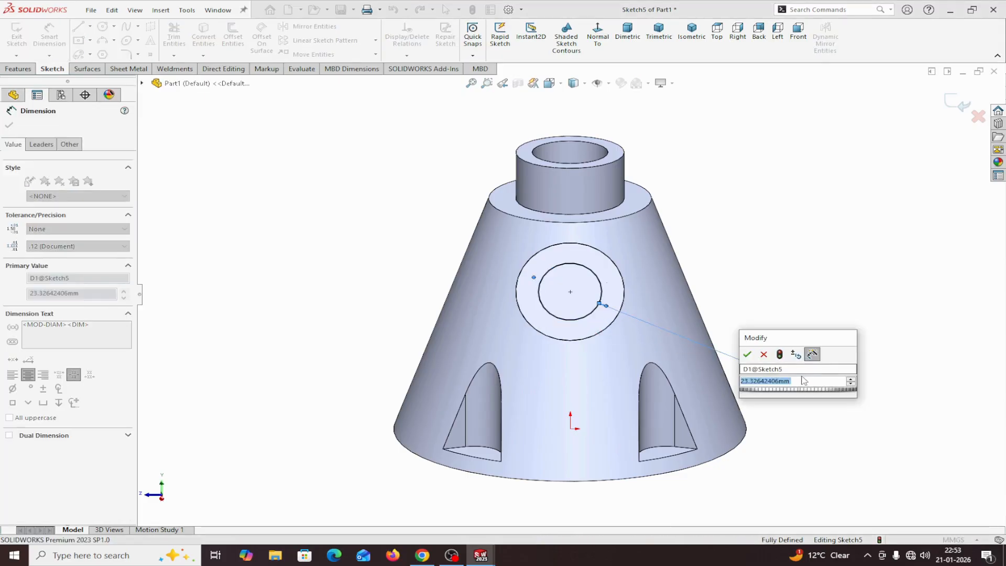
{"action": "type", "text": "20"}
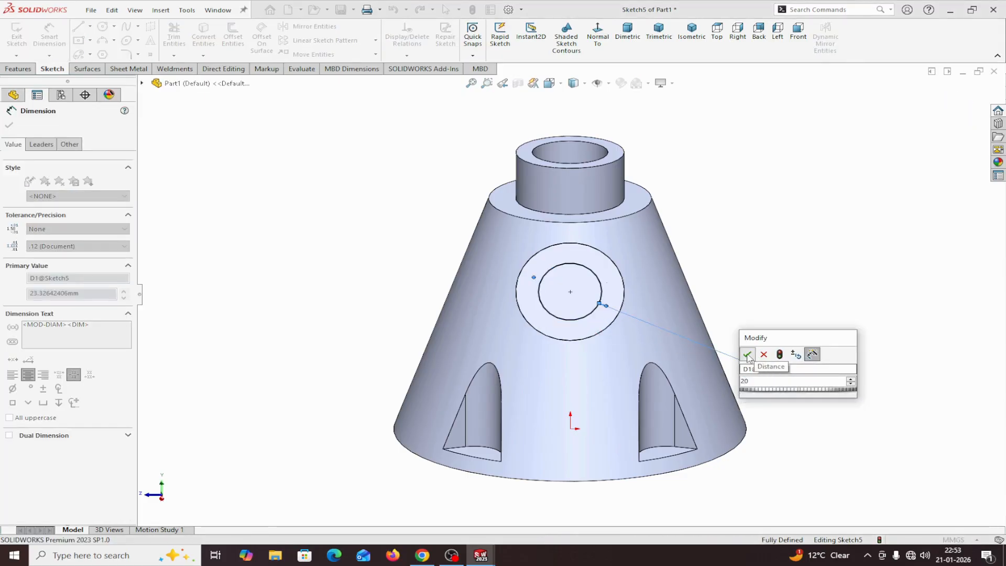
{"action": "left_click", "coordinate": [748, 356]}
{"action": "left_click", "coordinate": [9, 126]}
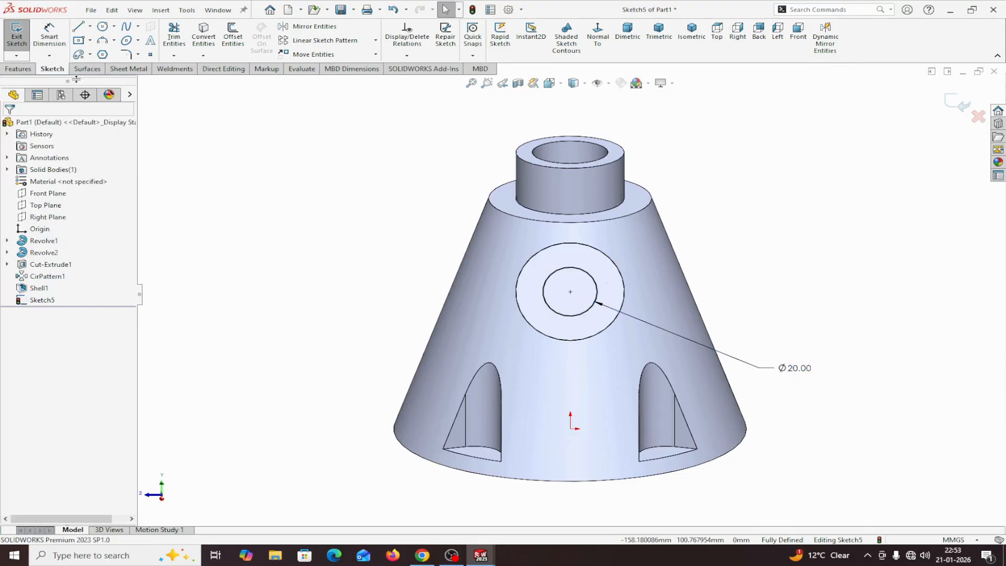
Sketch a centerpoint arc slot along the upper part of the 20 mm circle, spanning about 65° and about 5.6 mm wide
{"action": "left_click", "coordinate": [79, 55]}
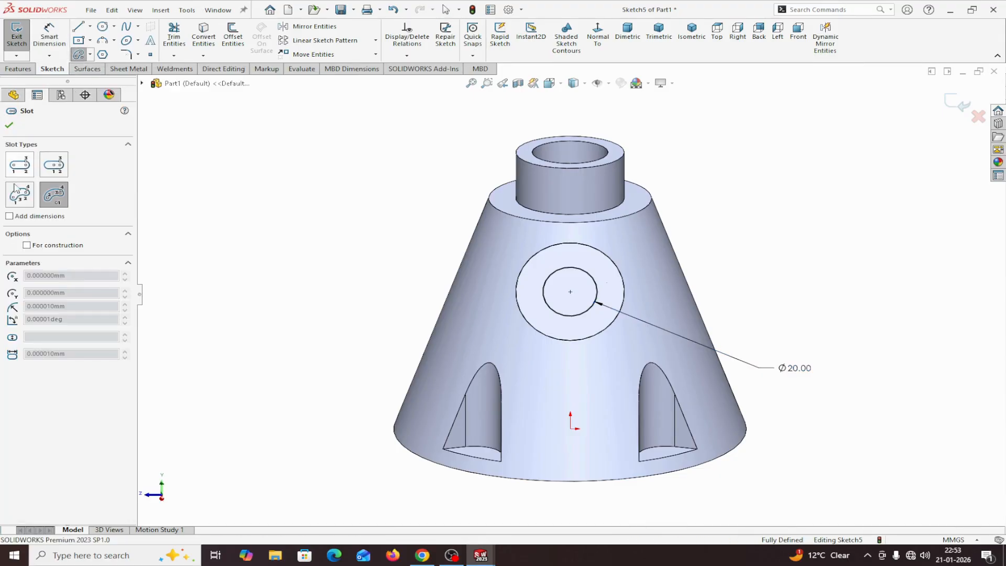
{"action": "left_click", "coordinate": [53, 202]}
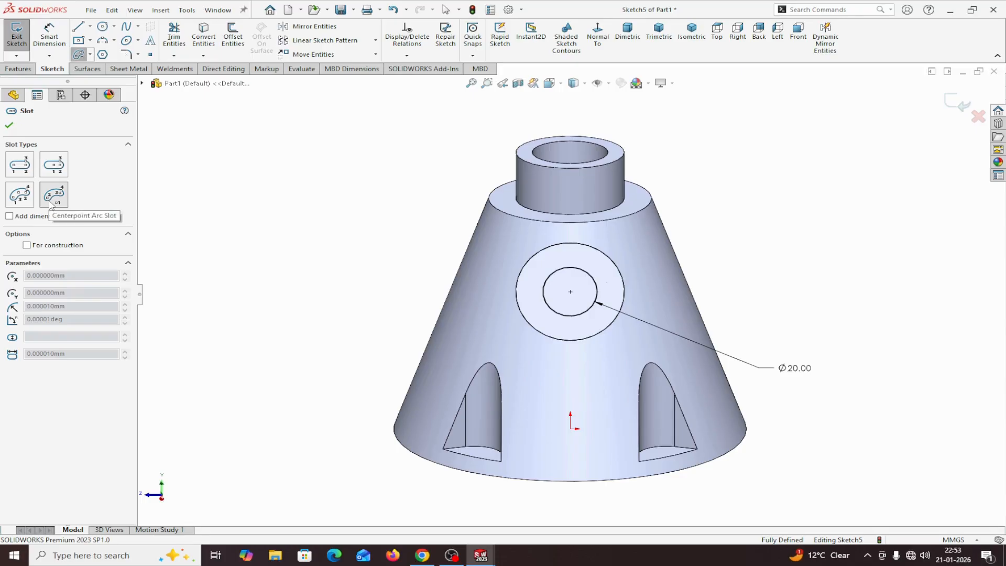
{"action": "left_click", "coordinate": [570, 292]}
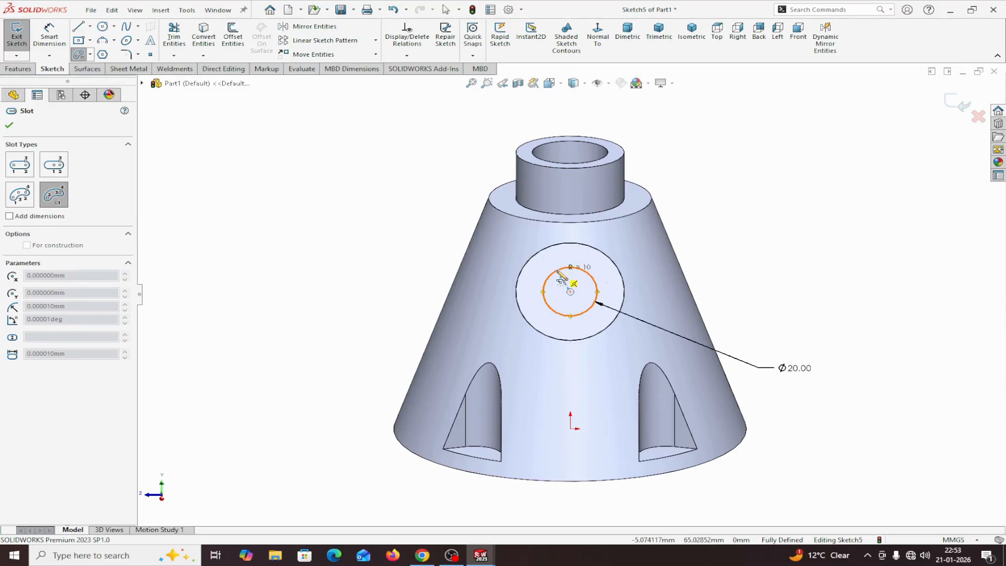
{"action": "left_click", "coordinate": [570, 267]}
{"action": "left_click", "coordinate": [588, 273]}
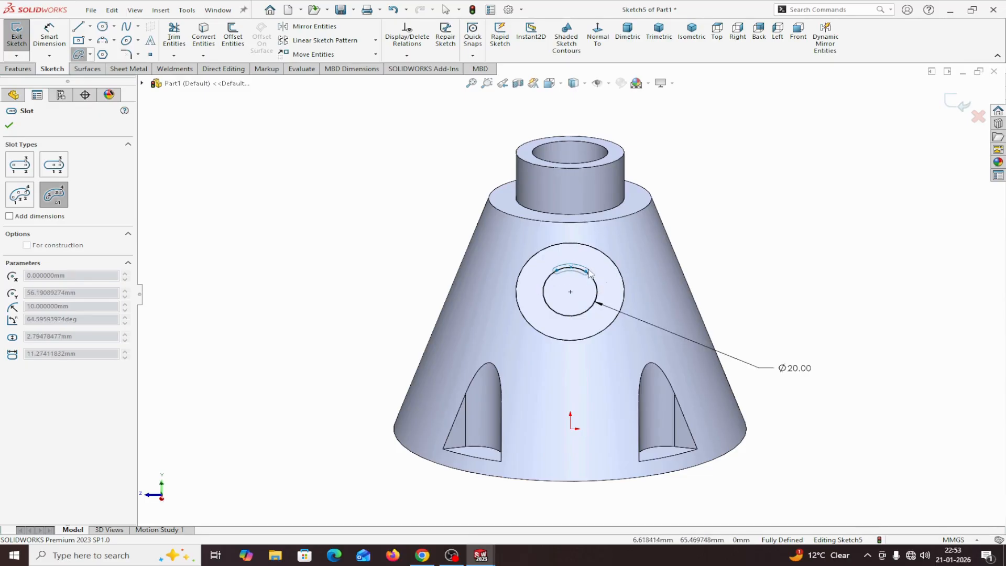
{"action": "left_click", "coordinate": [591, 271]}
{"action": "right_click", "coordinate": [591, 266]}
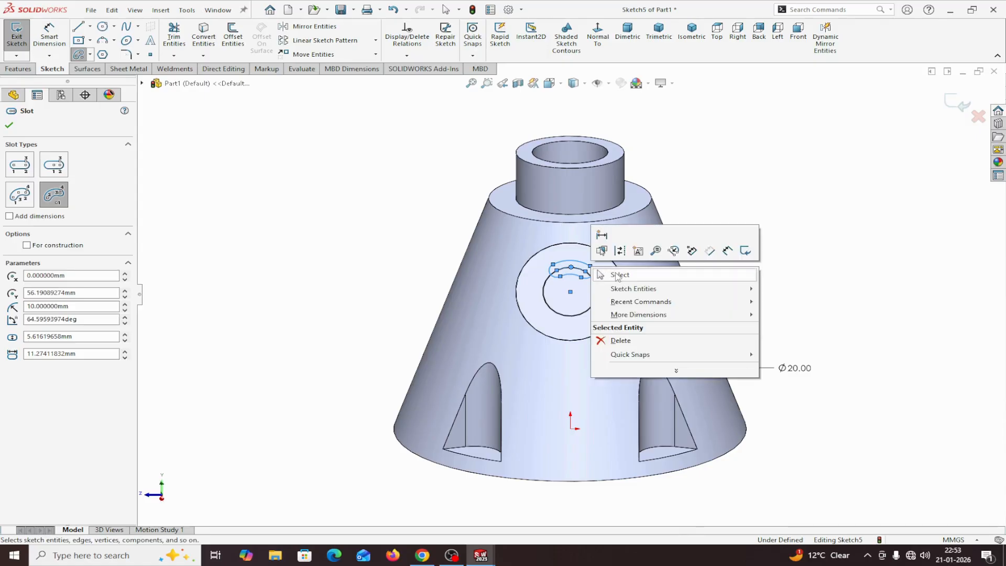
{"action": "left_click", "coordinate": [617, 274]}
Draw two lines from the circle's centre to the centre points of the arc slot's two rounded ends
{"action": "scroll", "coordinate": [608, 274], "scroll_direction": "down", "scroll_amount": 3}
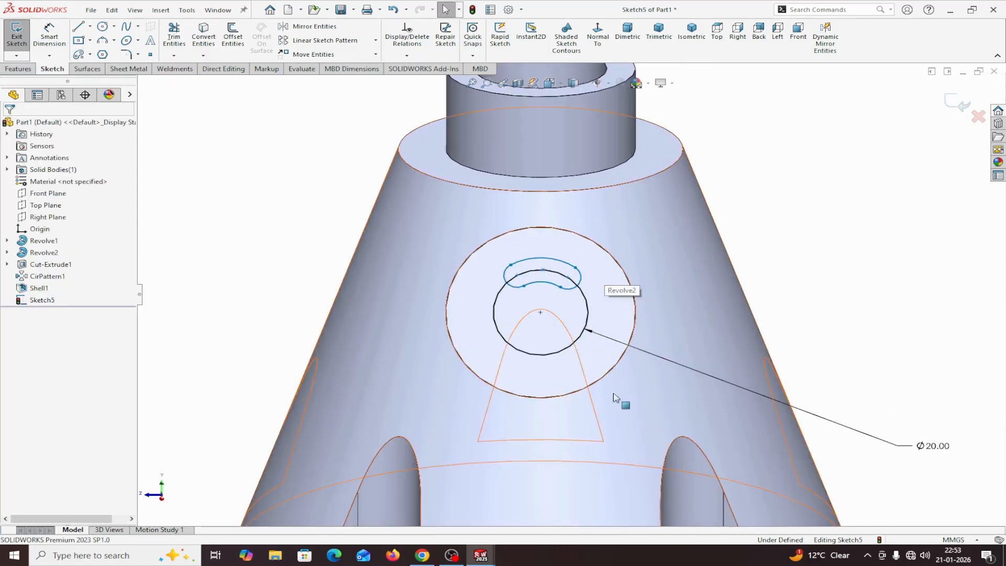
{"action": "left_click", "coordinate": [78, 26]}
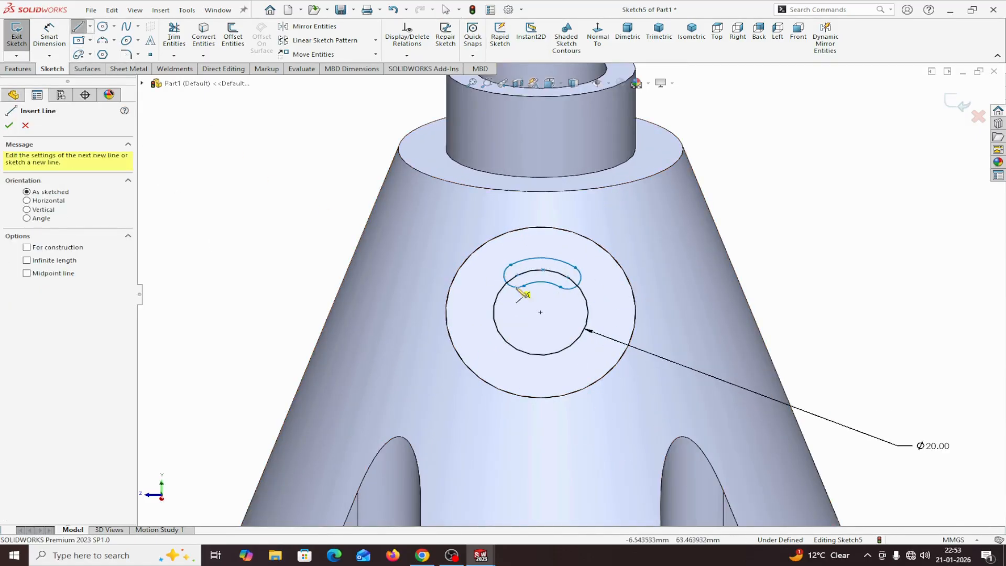
{"action": "left_click", "coordinate": [540, 313]}
{"action": "left_click", "coordinate": [517, 275]}
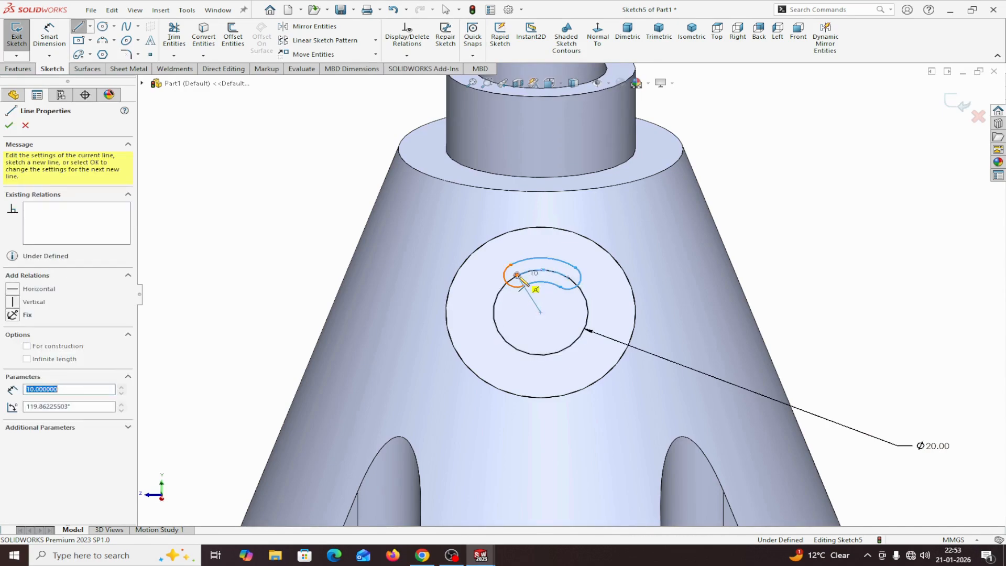
{"action": "right_click", "coordinate": [518, 277]}
{"action": "left_click", "coordinate": [545, 286]}
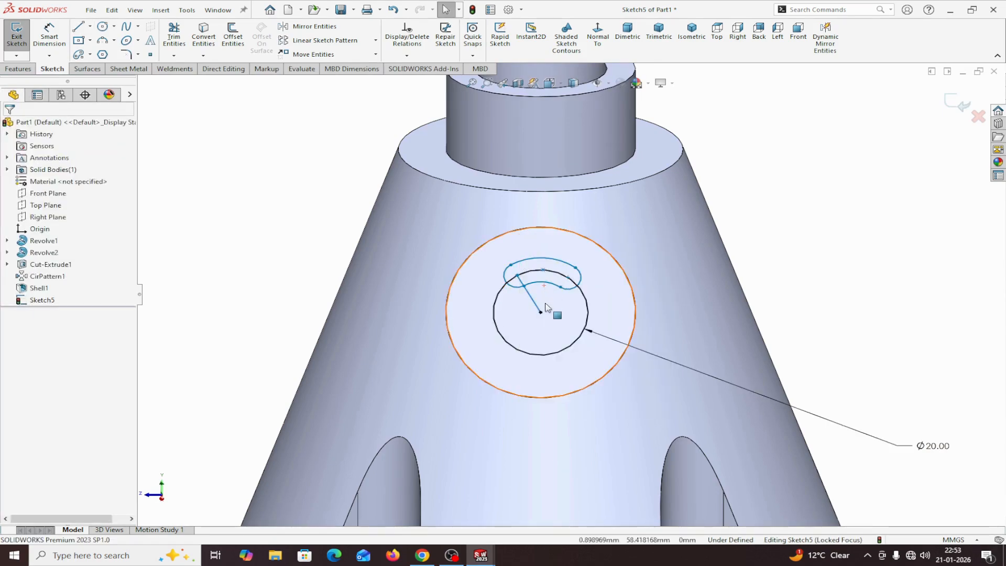
{"action": "left_click", "coordinate": [80, 29]}
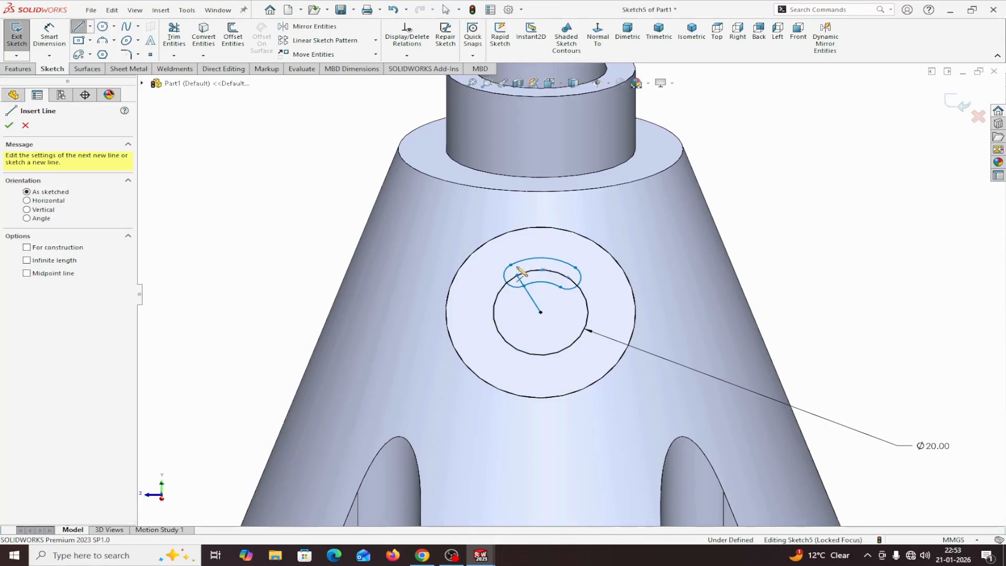
{"action": "left_click", "coordinate": [540, 312]}
{"action": "left_click", "coordinate": [568, 276]}
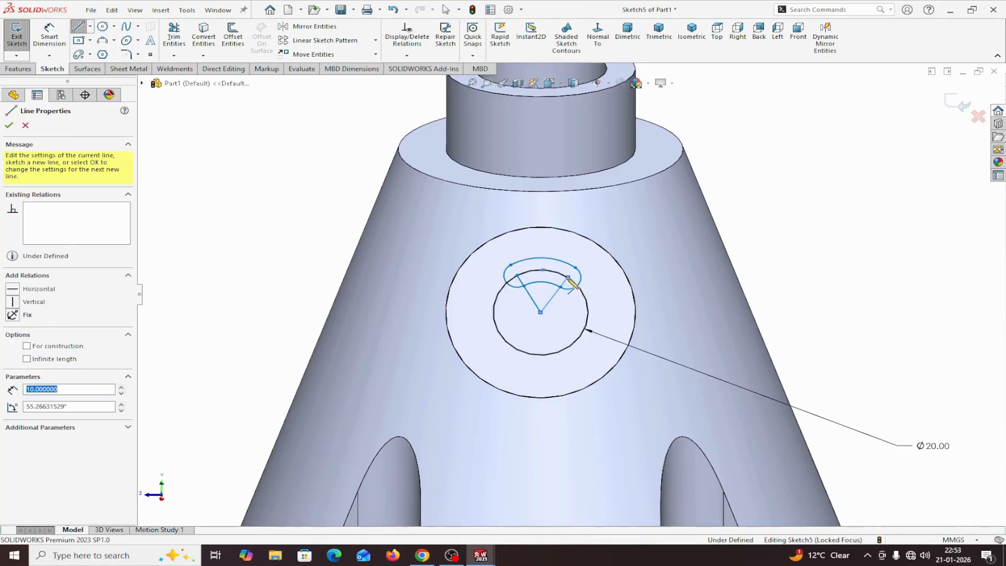
{"action": "right_click", "coordinate": [575, 283]}
{"action": "left_click", "coordinate": [577, 286]}
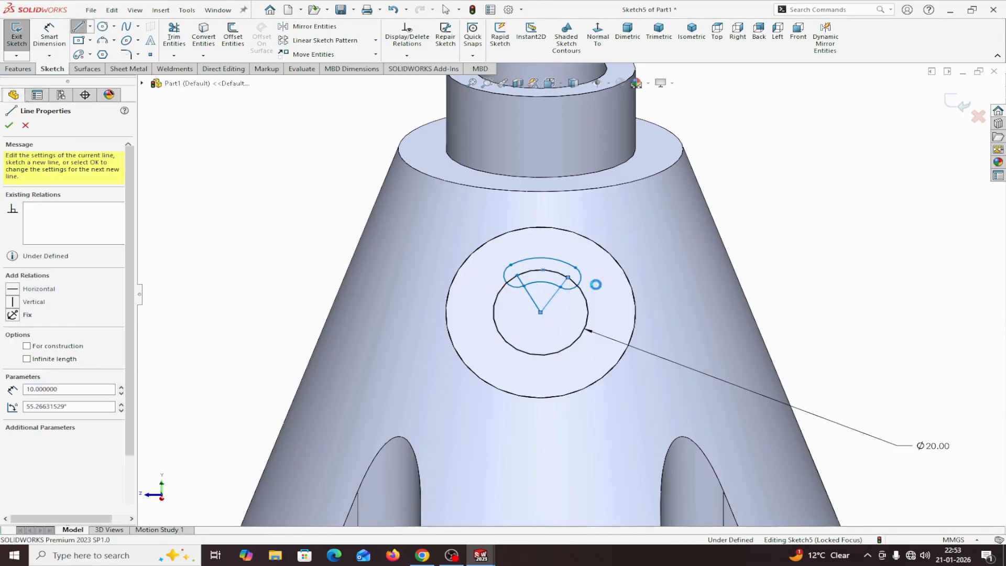
Draw a centerline from the circle's centre to the midpoint of the slot's centre arc
{"action": "left_click", "coordinate": [91, 27]}
{"action": "left_click", "coordinate": [104, 49]}
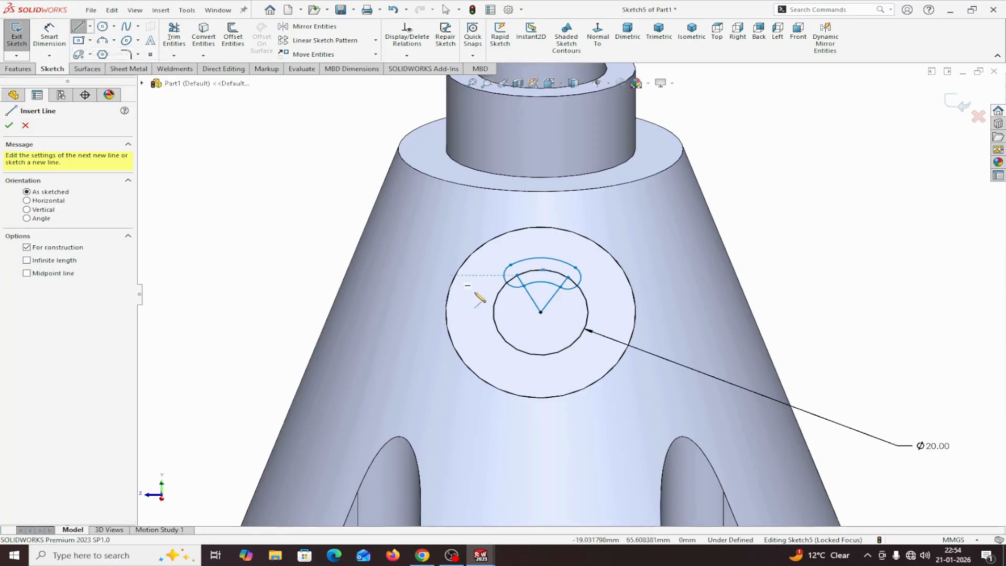
{"action": "left_click", "coordinate": [540, 313]}
{"action": "left_click", "coordinate": [543, 270]}
{"action": "right_click", "coordinate": [547, 273]}
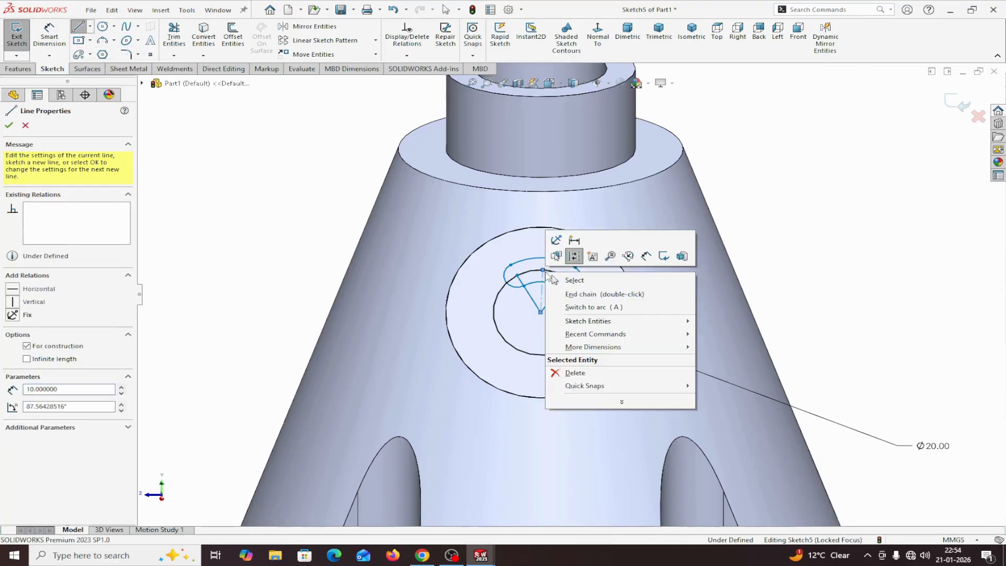
{"action": "left_click", "coordinate": [560, 281]}
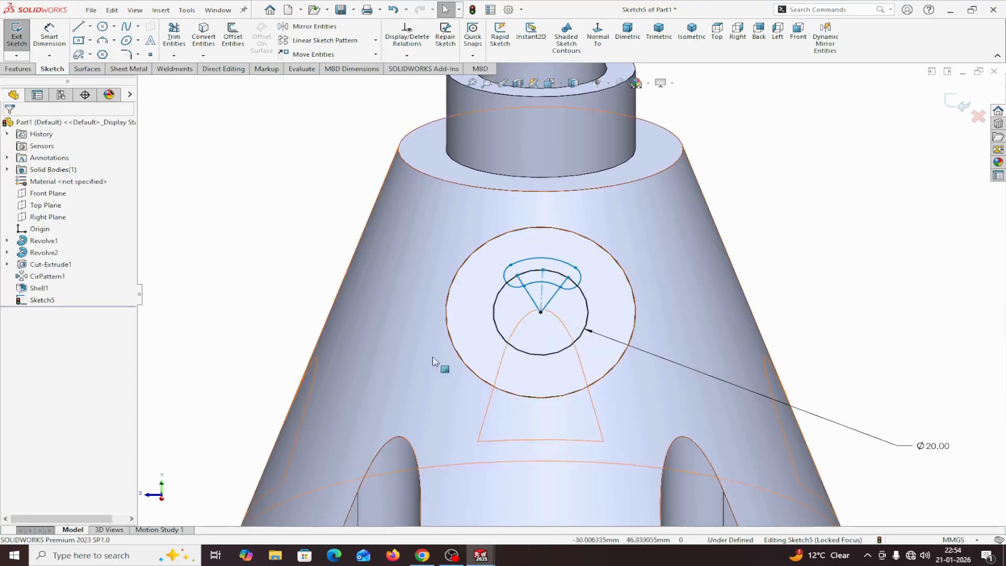
Make the two radial lines to the slot's end centres symmetric about the centerline between them
{"action": "left_click", "coordinate": [531, 302]}
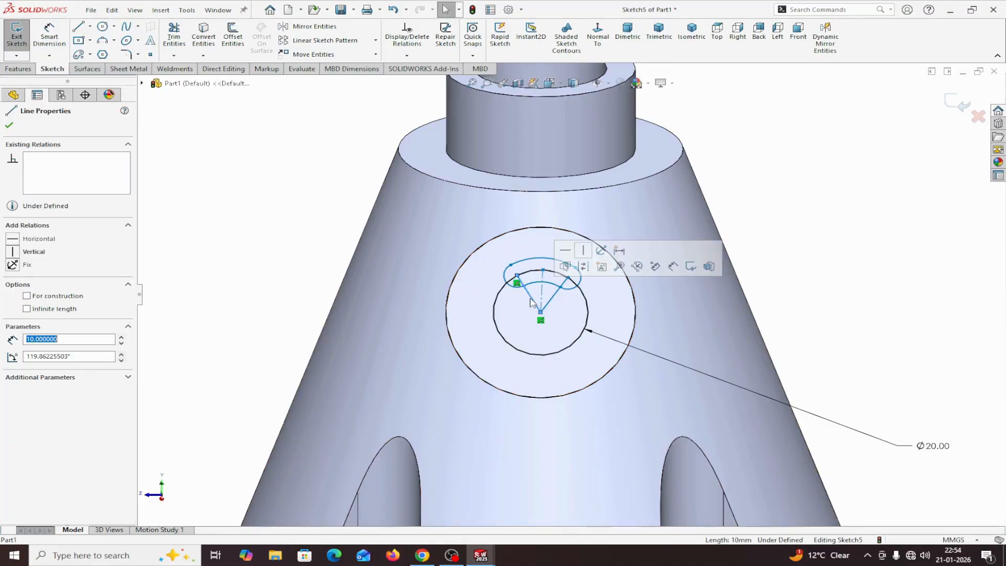
{"action": "left_click", "coordinate": [548, 303], "text": "ctrl"}
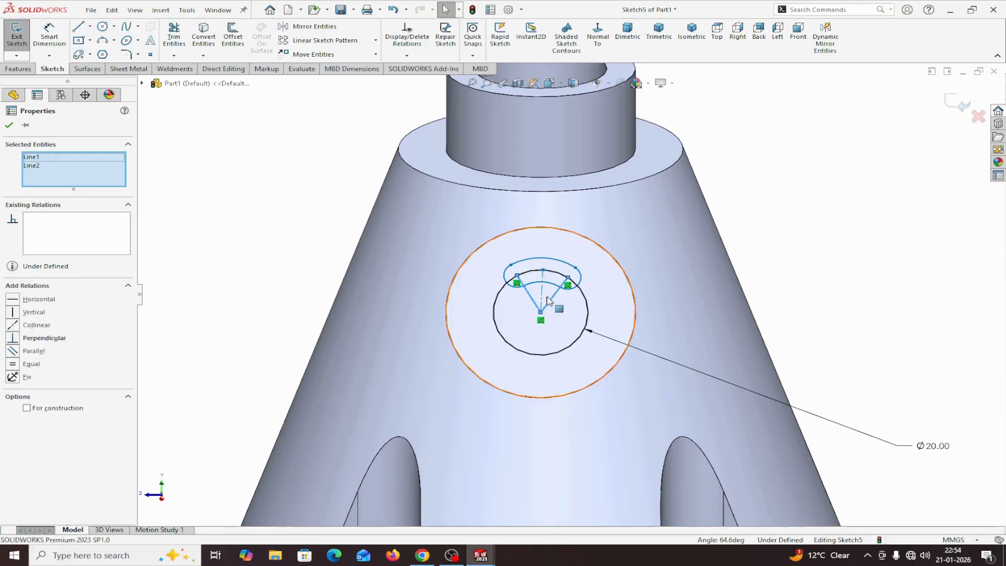
{"action": "left_click", "coordinate": [543, 297], "text": "ctrl"}
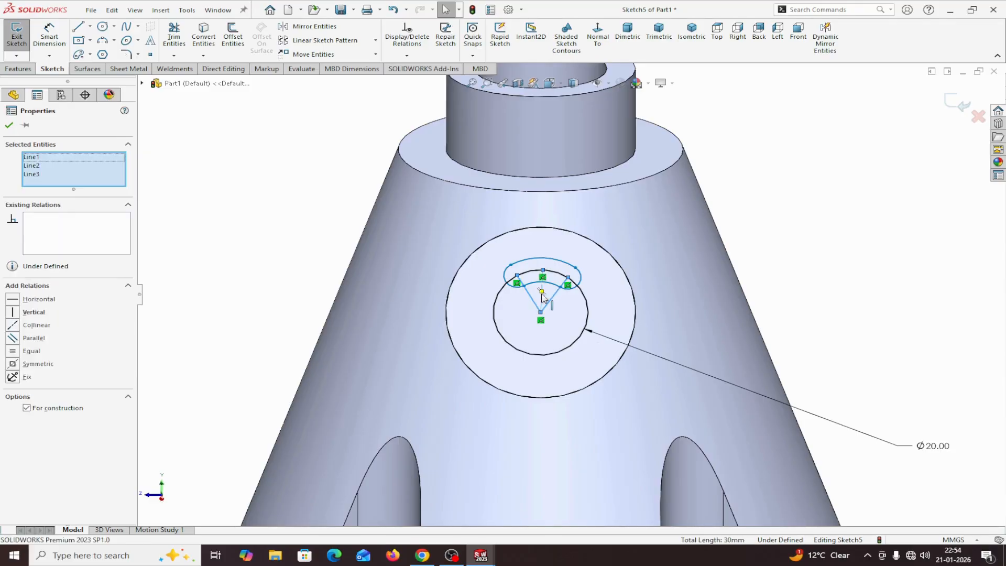
{"action": "left_click", "coordinate": [21, 363]}
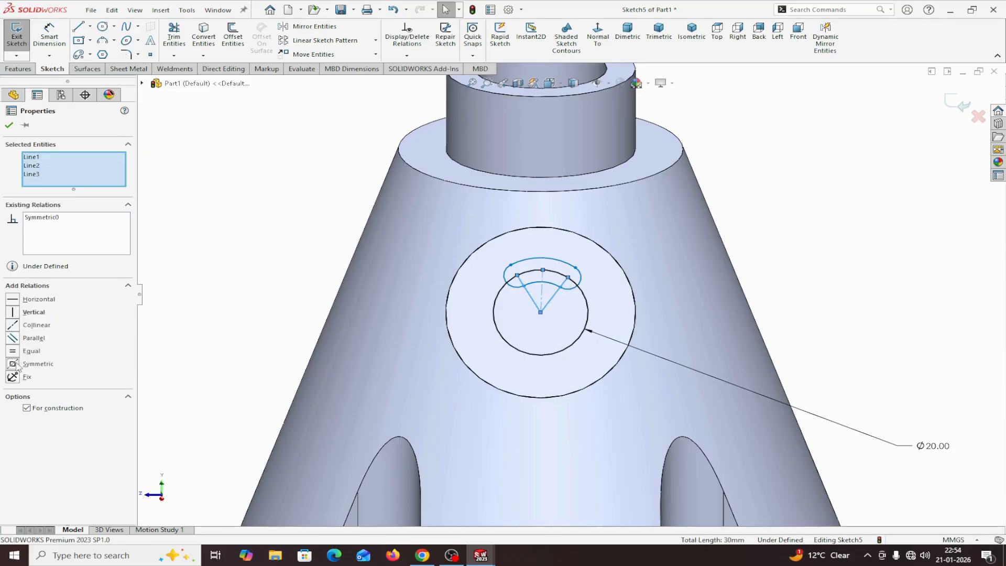
{"action": "left_click", "coordinate": [9, 126]}
Dimension the angle between the slot's two outer radial lines as 45°
{"action": "scroll", "coordinate": [502, 291], "scroll_direction": "down", "scroll_amount": 3}
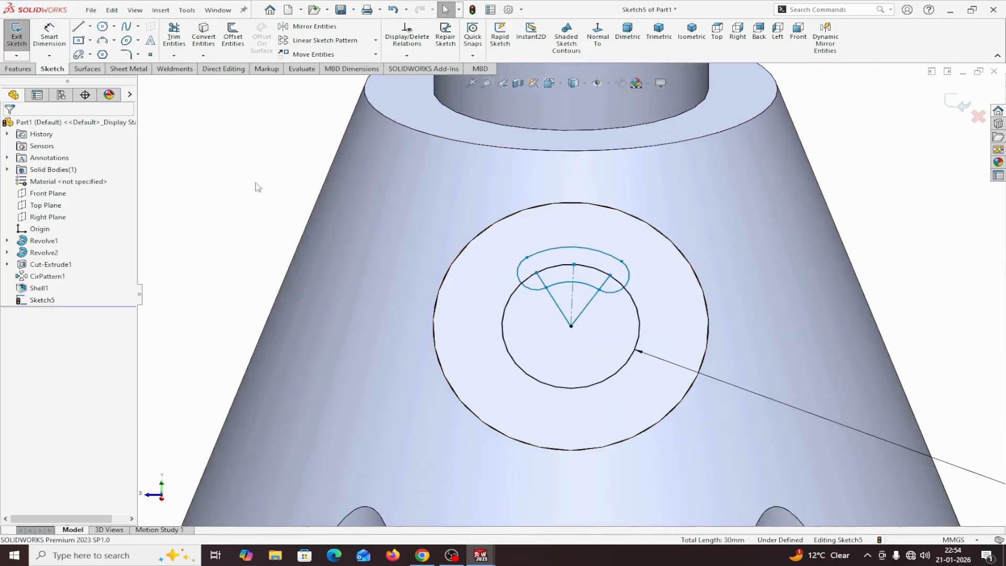
{"action": "left_click", "coordinate": [45, 37]}
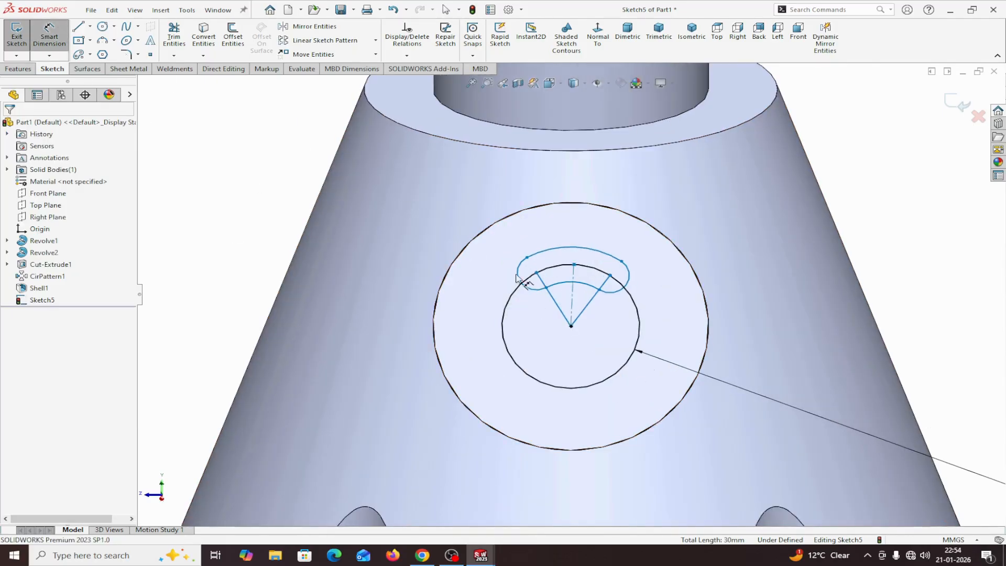
{"action": "left_click", "coordinate": [558, 309]}
{"action": "left_click", "coordinate": [583, 310]}
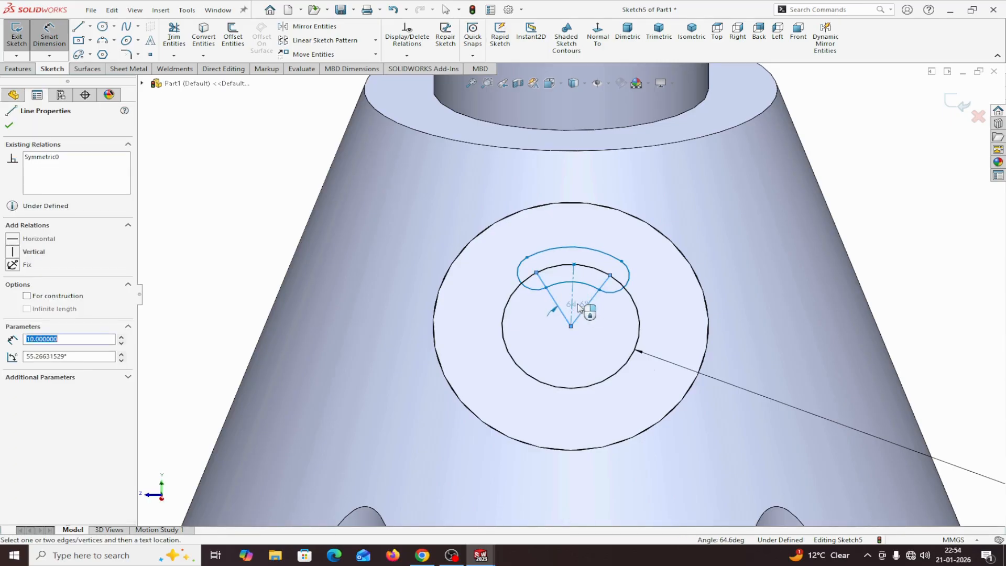
{"action": "left_click", "coordinate": [576, 221]}
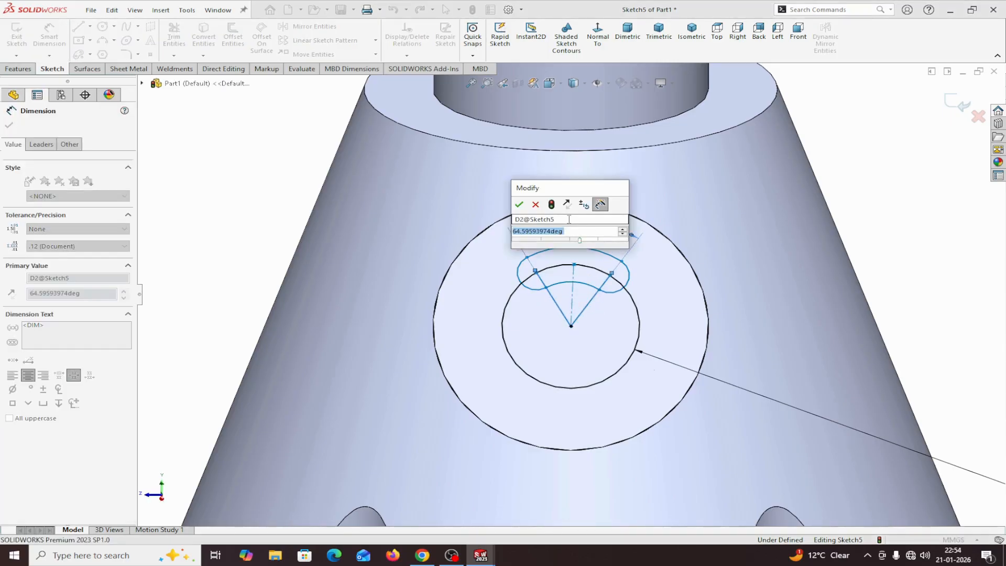
{"action": "type", "text": "45"}
{"action": "left_click", "coordinate": [519, 205]}
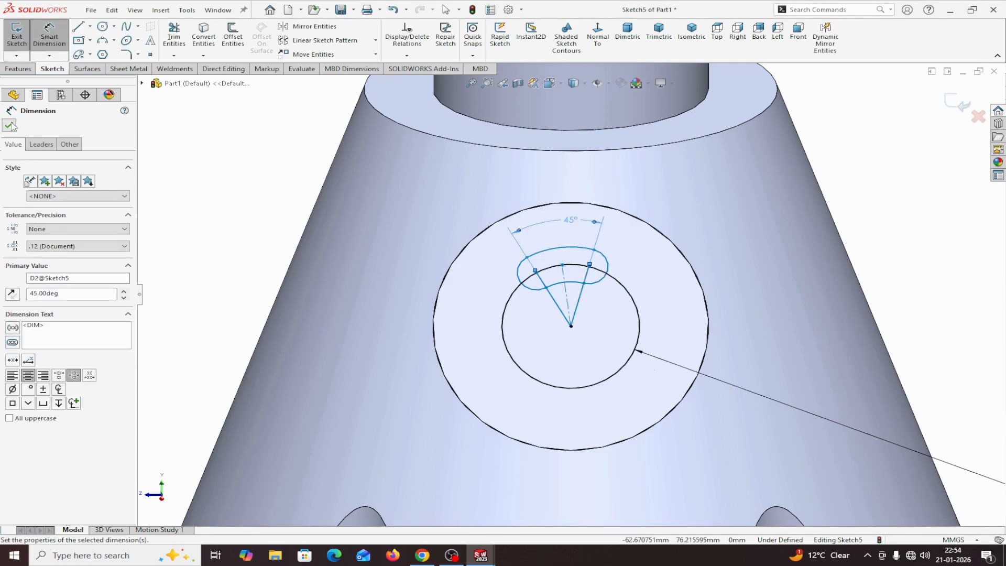
{"action": "left_click", "coordinate": [10, 125]}
Dimension the arc slot's rounded end with a radius of 2 mm
{"action": "left_click", "coordinate": [49, 30]}
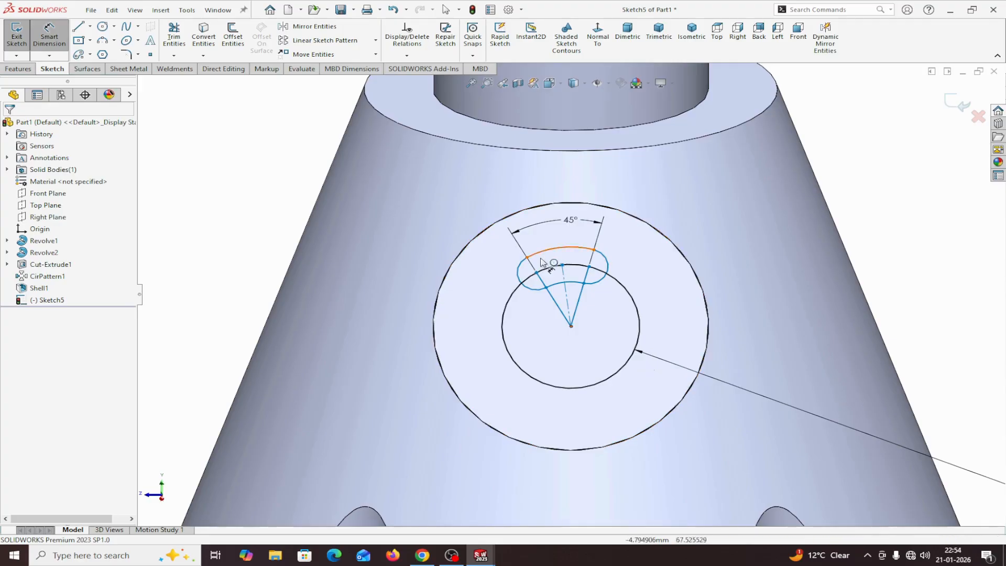
{"action": "left_click", "coordinate": [609, 267]}
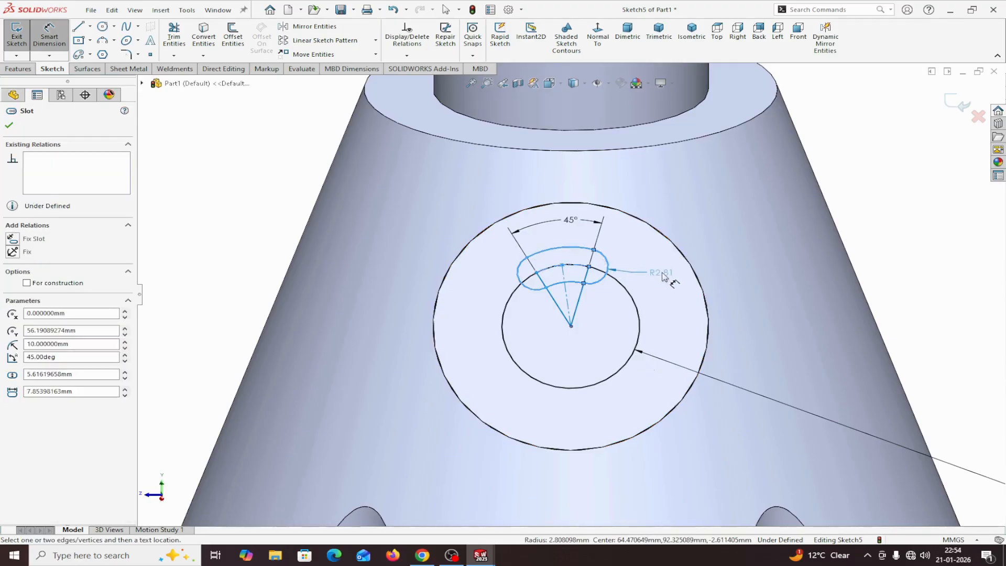
{"action": "left_click", "coordinate": [662, 272]}
{"action": "type", "text": "2"}
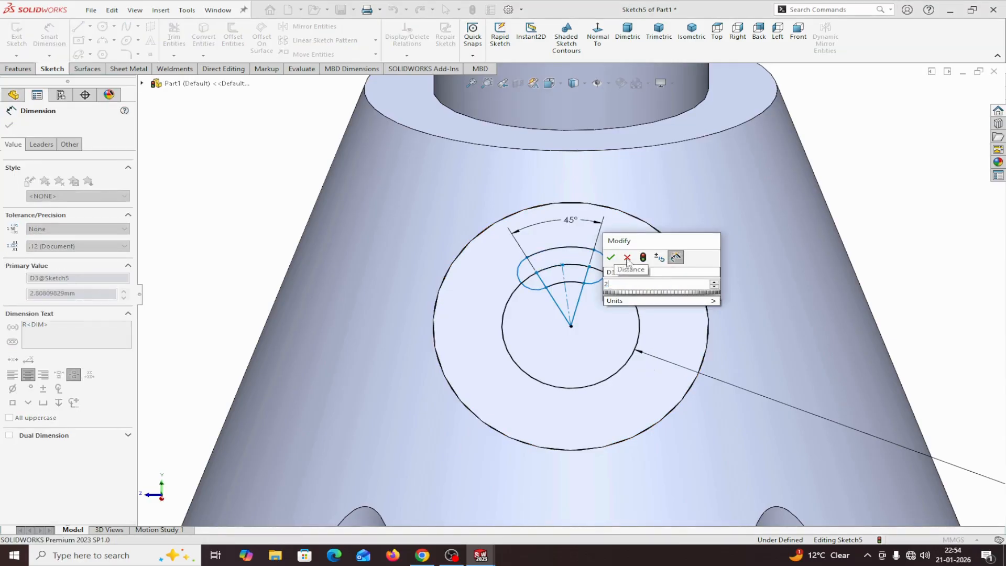
{"action": "left_click", "coordinate": [611, 257]}
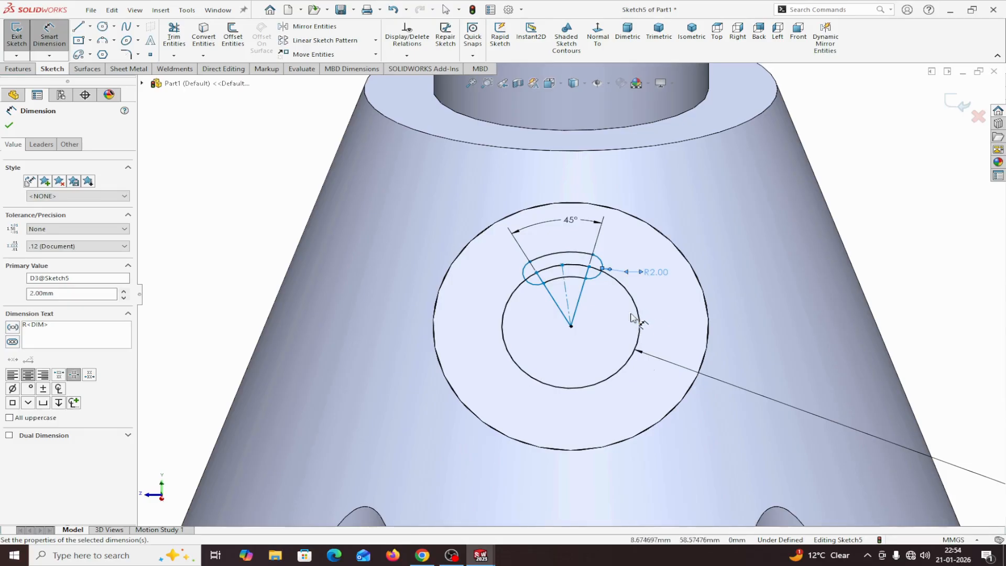
{"action": "left_click", "coordinate": [10, 125]}
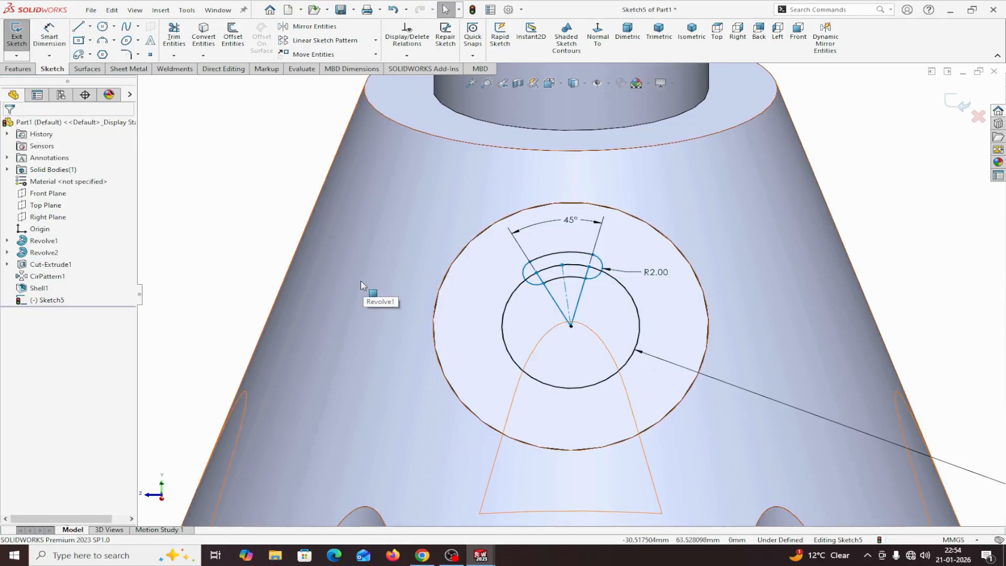
Convert the 20 mm circle and the radial line to the slot's left end into construction geometry
{"action": "scroll", "coordinate": [545, 382], "scroll_direction": "up", "scroll_amount": 2}
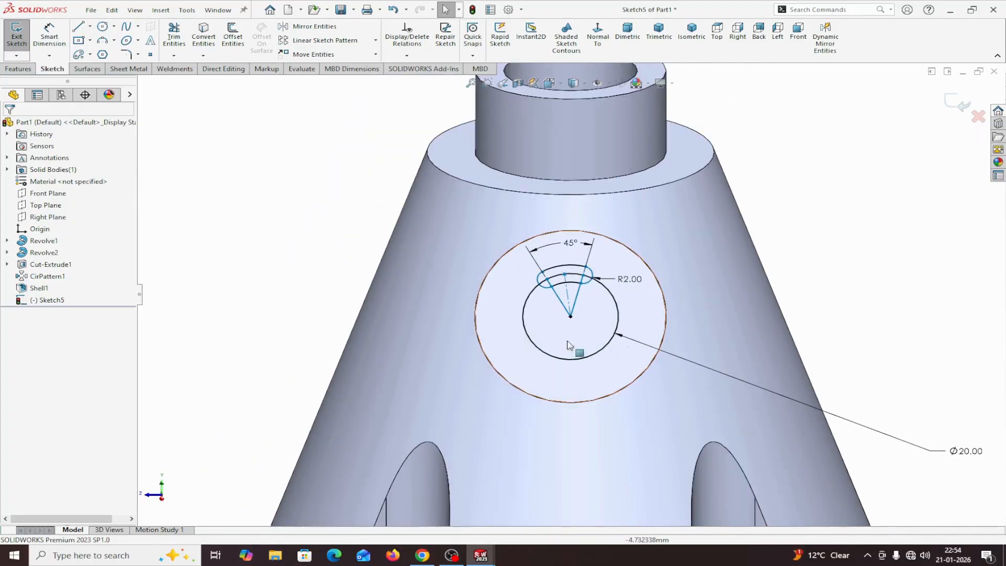
{"action": "left_click", "coordinate": [587, 359]}
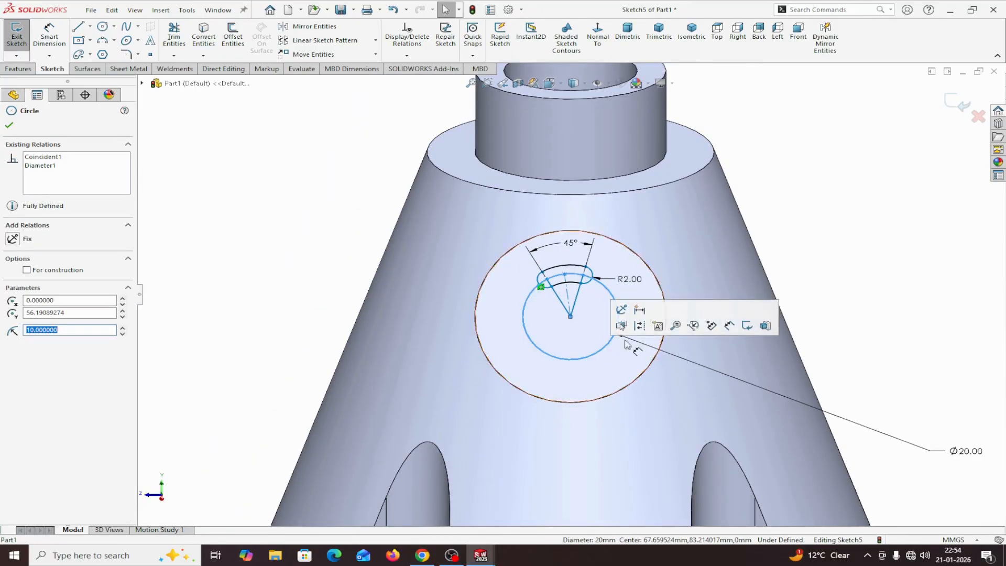
{"action": "left_click", "coordinate": [638, 329]}
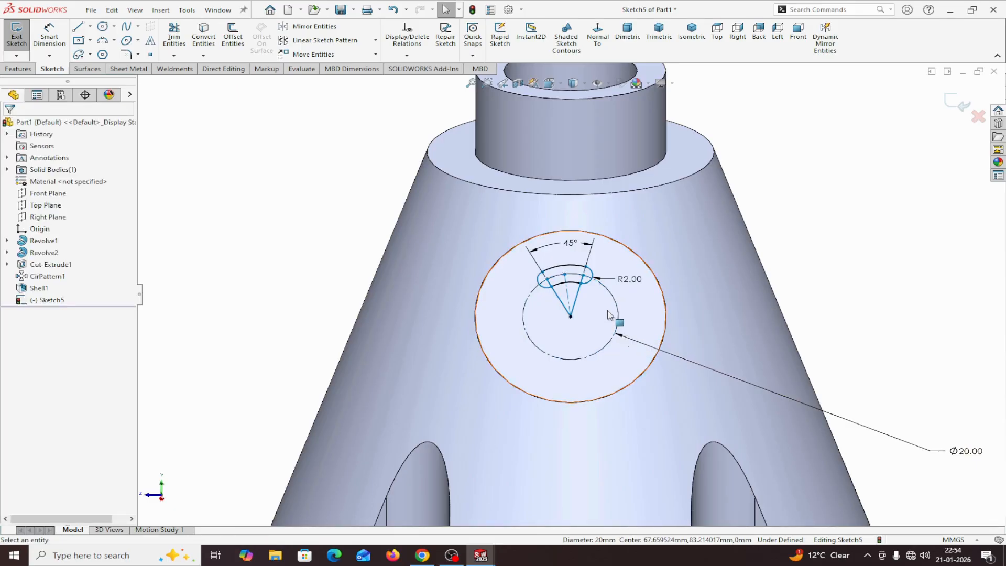
{"action": "left_click", "coordinate": [560, 299]}
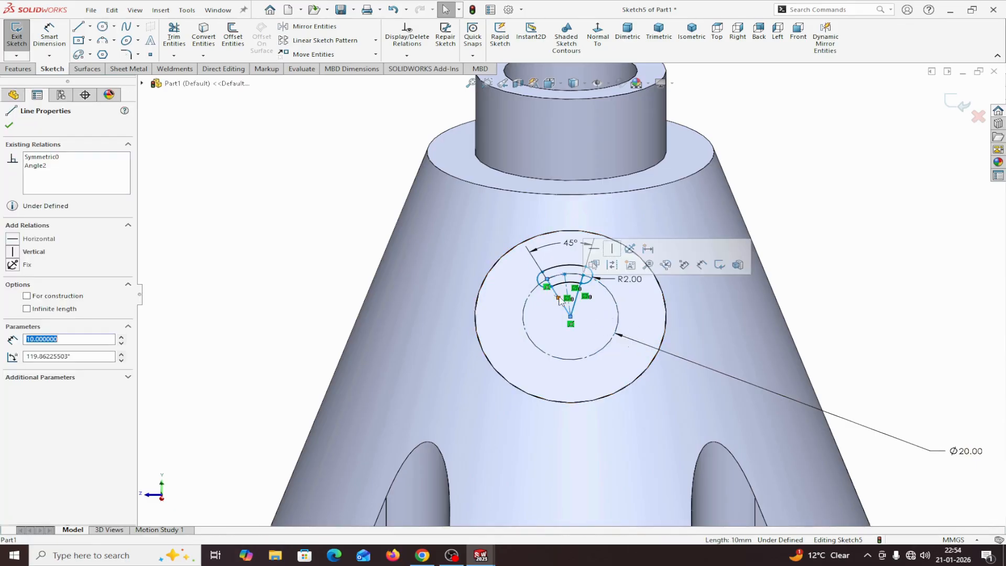
{"action": "left_click", "coordinate": [612, 270]}
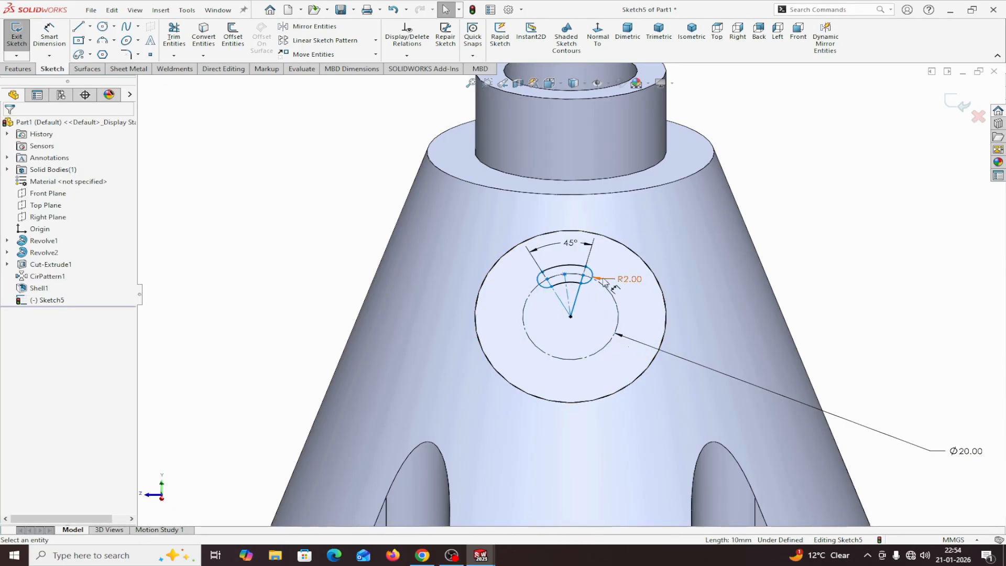
Toggle the centerline through the slot's middle from construction to regular geometry
{"action": "left_click", "coordinate": [578, 300]}
{"action": "left_click", "coordinate": [629, 271]}
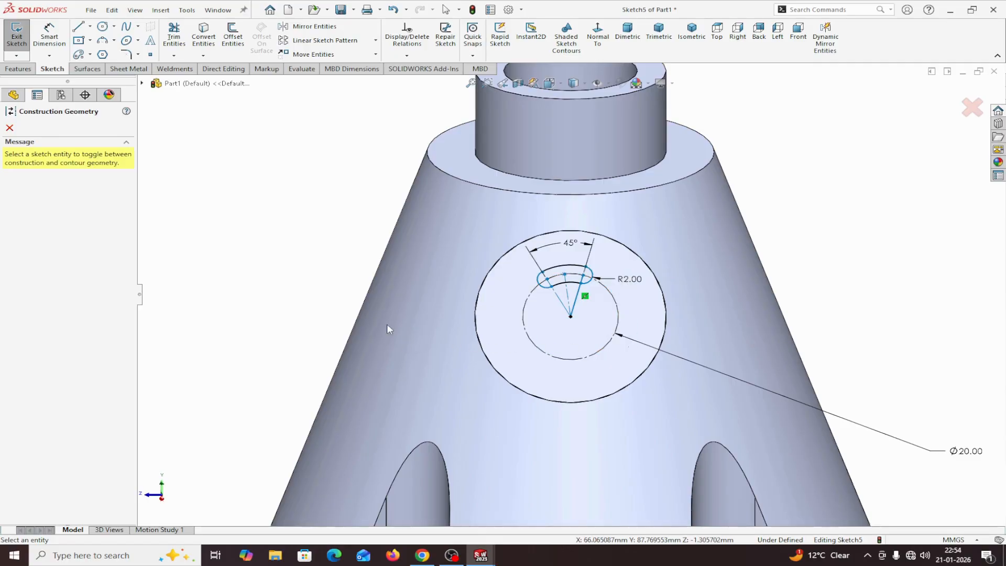
{"action": "scroll", "coordinate": [599, 354], "scroll_direction": "up", "scroll_amount": 3}
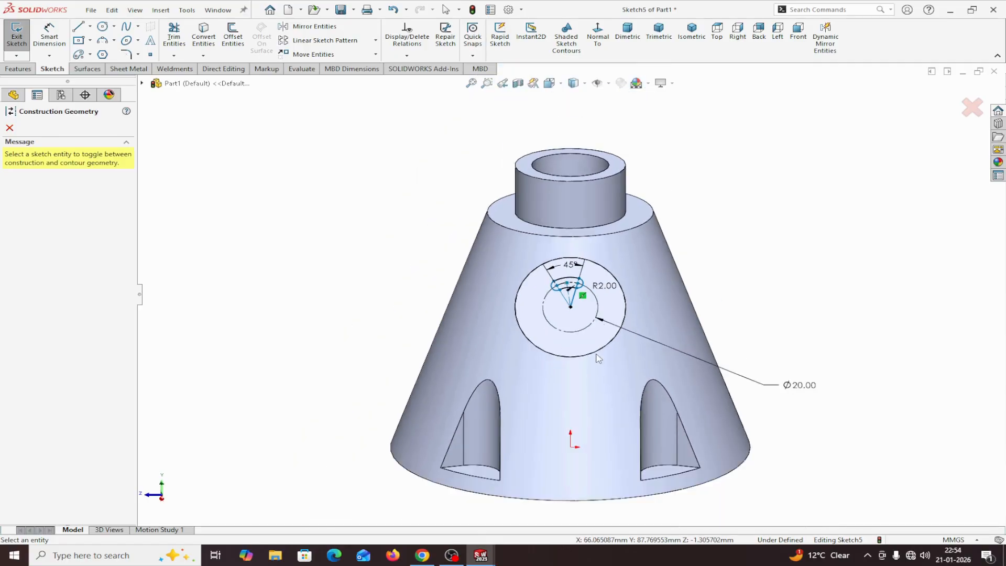
{"action": "scroll", "coordinate": [598, 358], "scroll_direction": "down", "scroll_amount": 2}
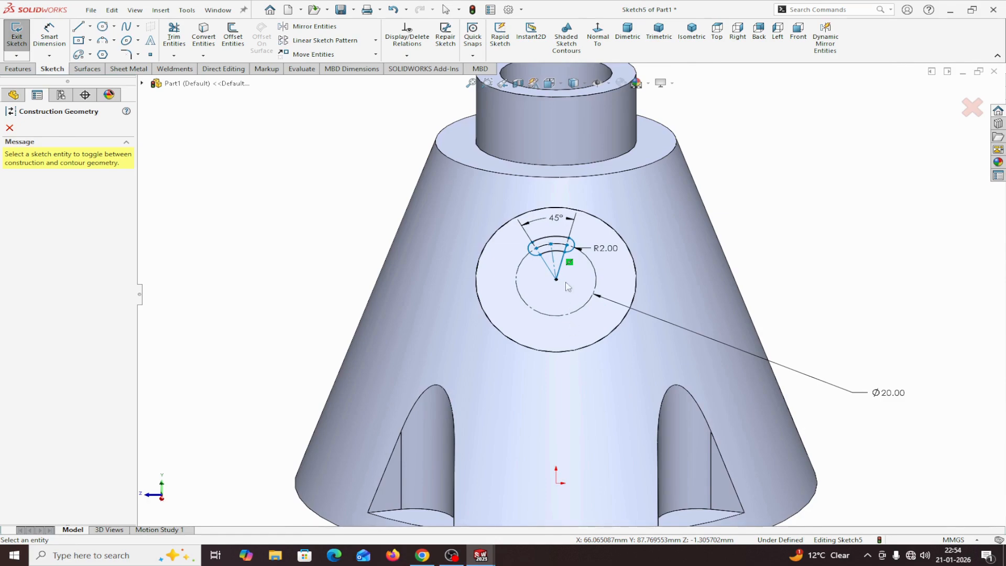
{"action": "left_click", "coordinate": [555, 266]}
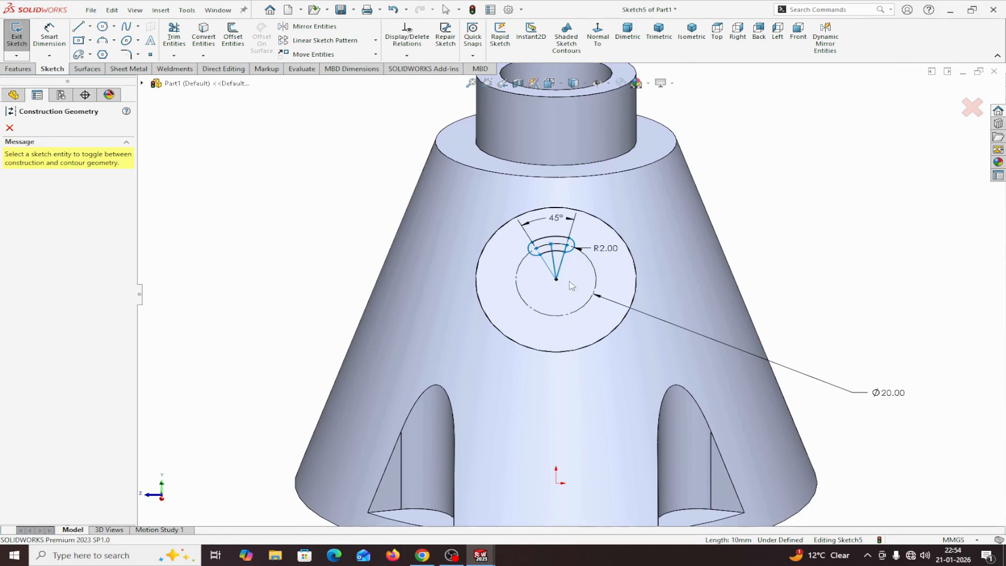
{"action": "left_click", "coordinate": [9, 127]}
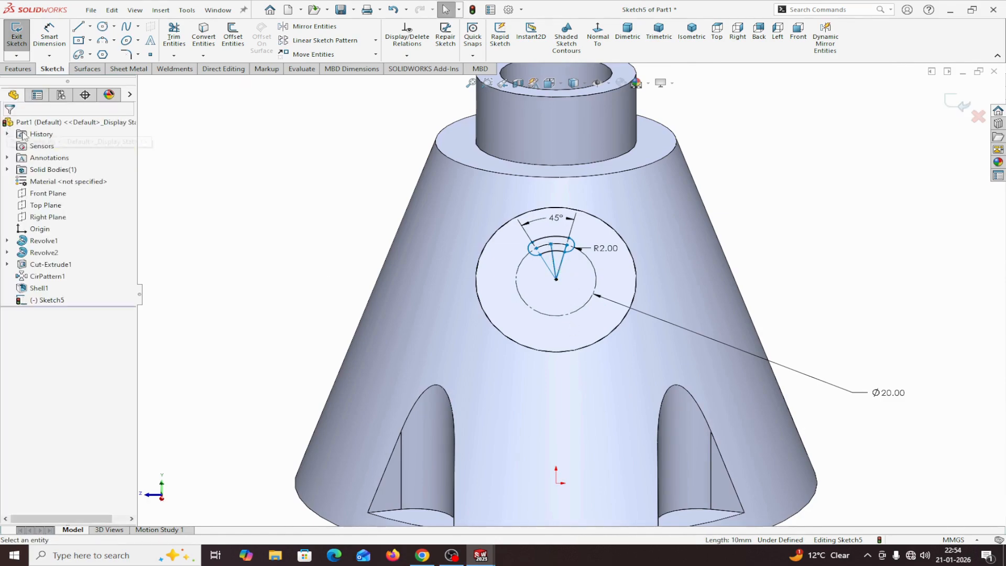
Add a vertical relation to the middle line running from the circle's centre to the slot's centre arc
{"action": "scroll", "coordinate": [529, 252], "scroll_direction": "down", "scroll_amount": 4}
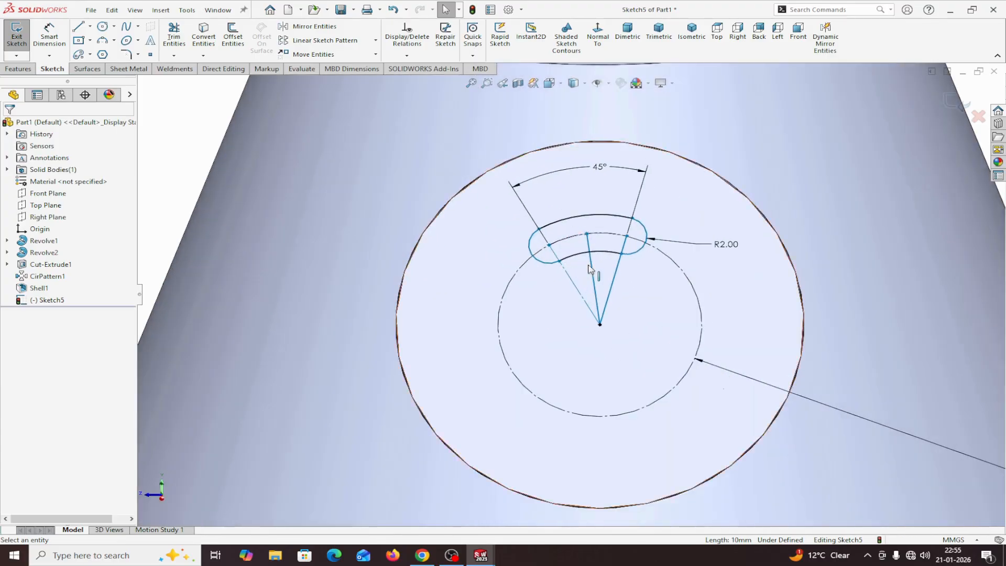
{"action": "left_click", "coordinate": [597, 50]}
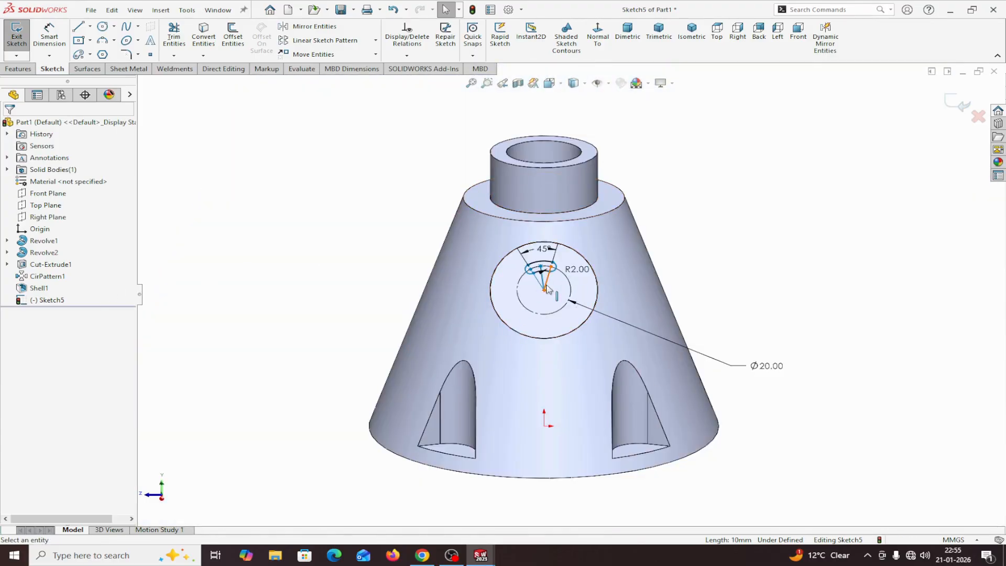
{"action": "scroll", "coordinate": [550, 286], "scroll_direction": "down", "scroll_amount": 5}
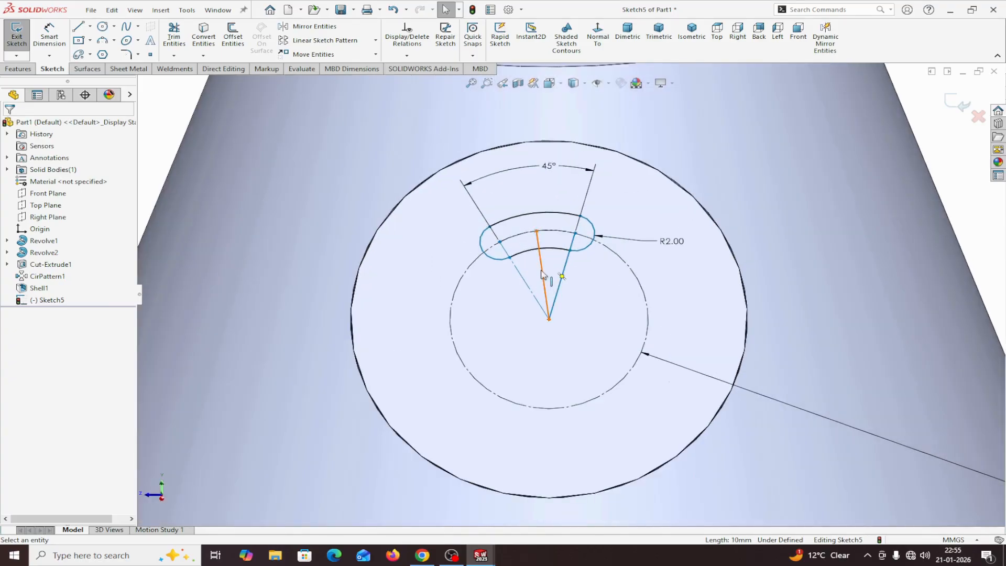
{"action": "left_click", "coordinate": [543, 270]}
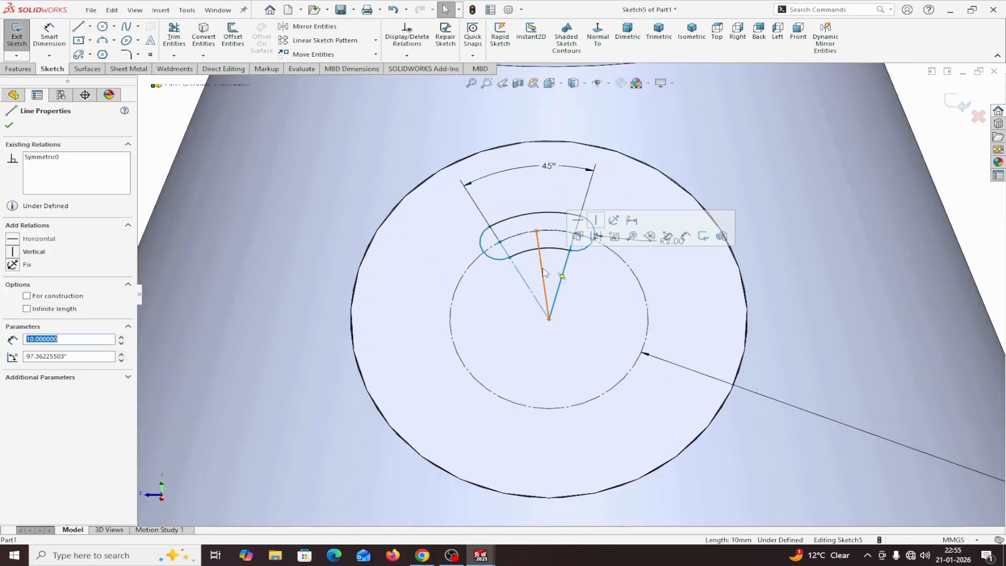
{"action": "left_click", "coordinate": [596, 221]}
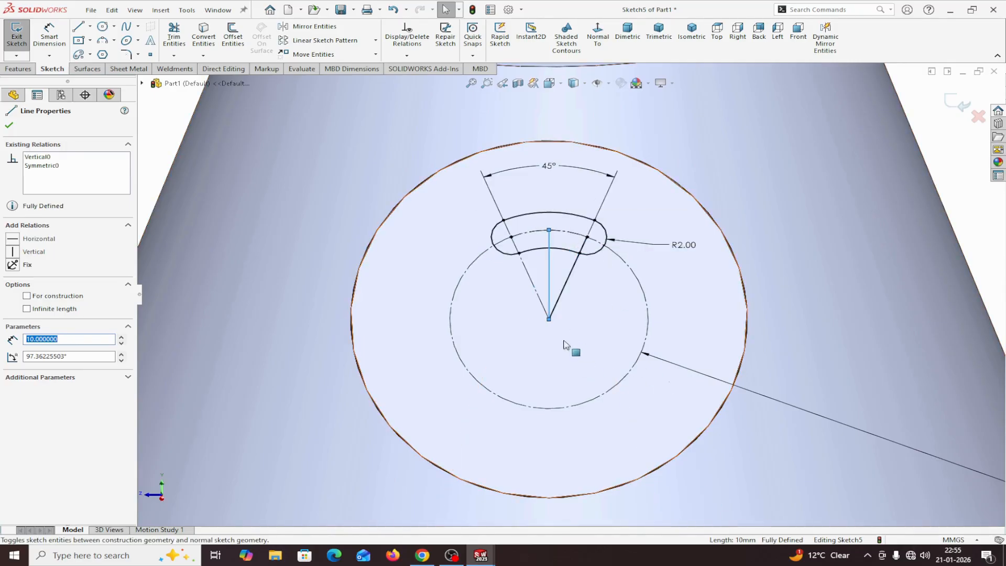
{"action": "left_click", "coordinate": [11, 126]}
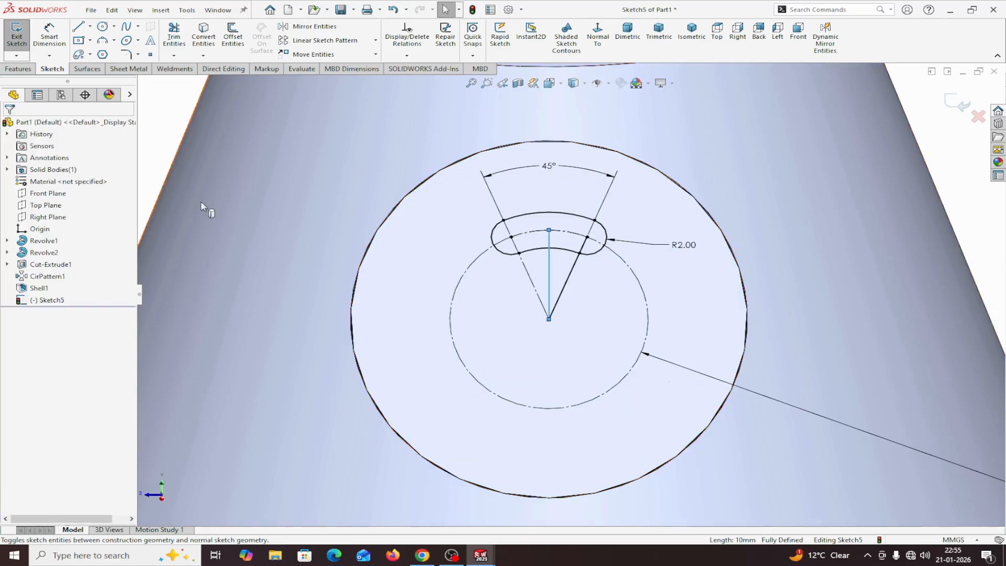
{"action": "left_click", "coordinate": [30, 70]}
{"action": "left_click", "coordinate": [178, 34]}
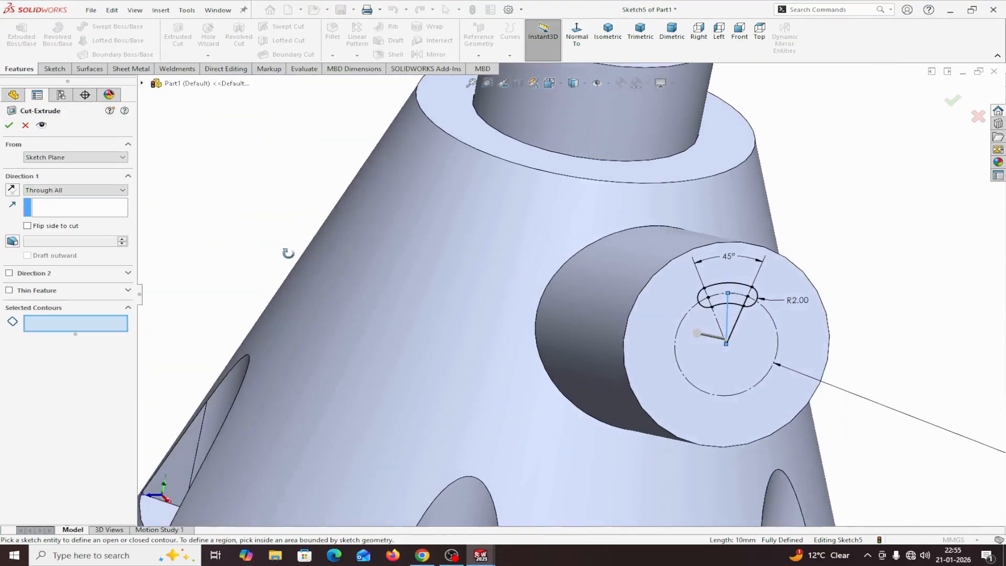
{"action": "scroll", "coordinate": [584, 361], "scroll_direction": "up", "scroll_amount": 4}
{"action": "middle_click_drag", "start_coordinate": [754, 438], "coordinate": [884, 302]}
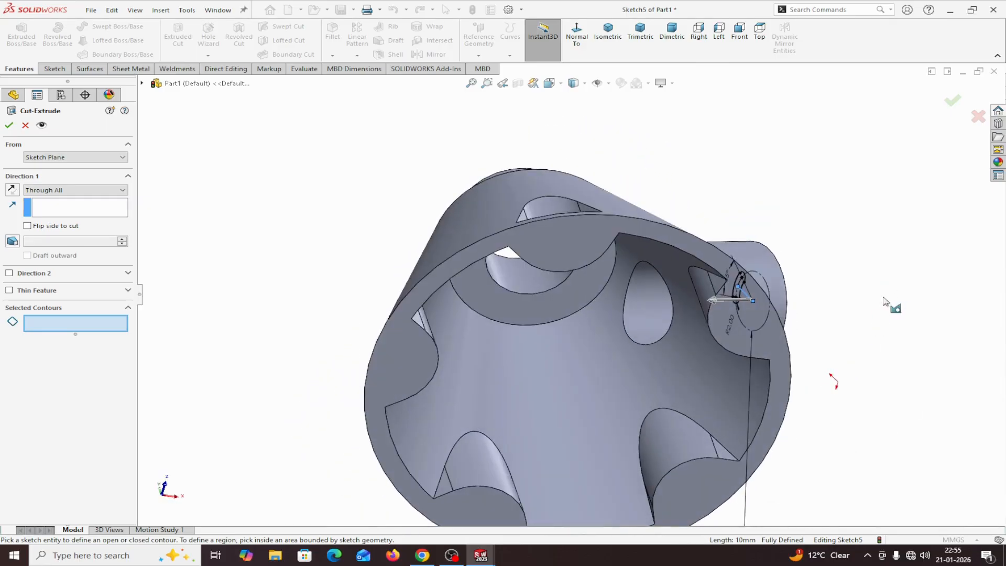
{"action": "left_click", "coordinate": [67, 191]}
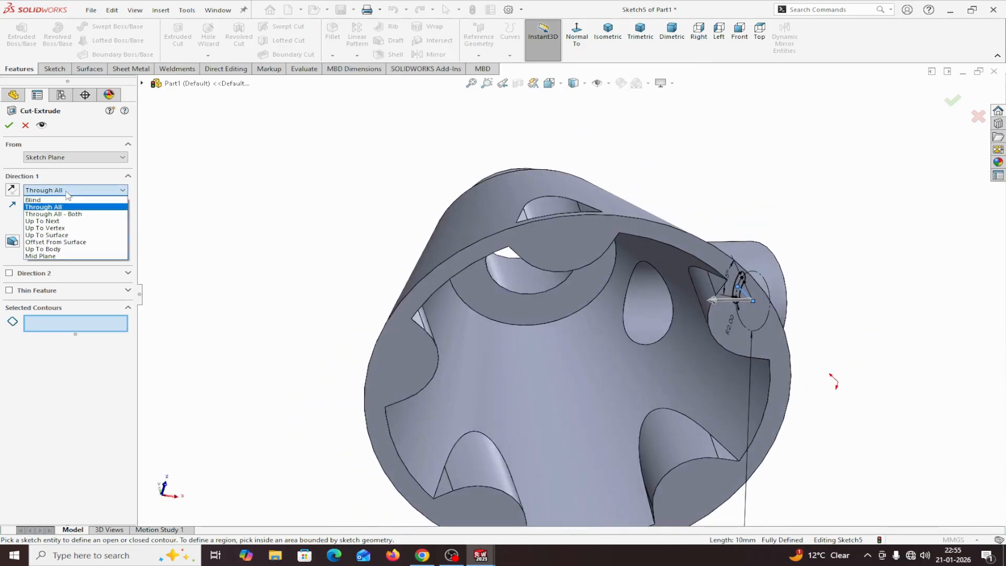
{"action": "left_click", "coordinate": [47, 236]}
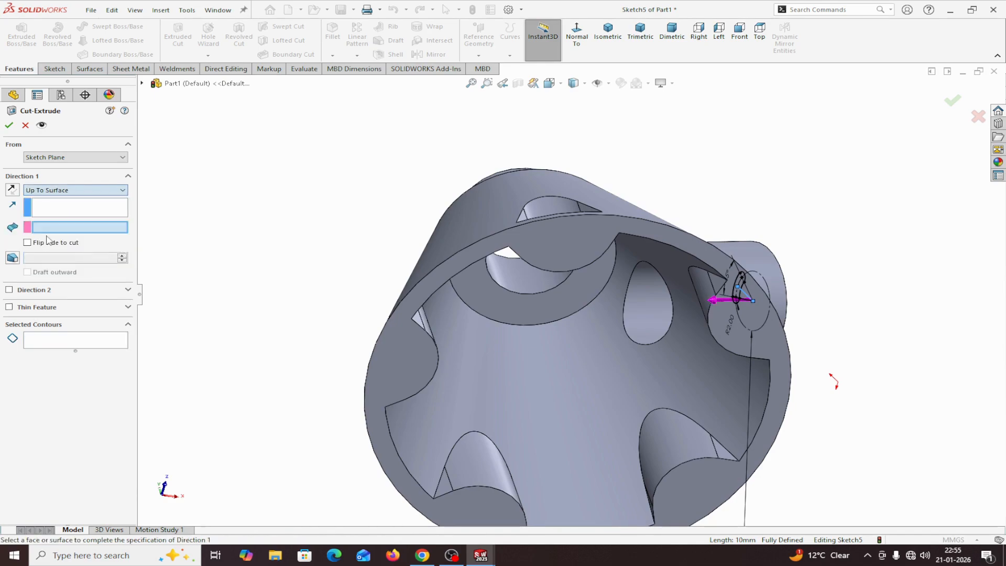
{"action": "left_click", "coordinate": [679, 361]}
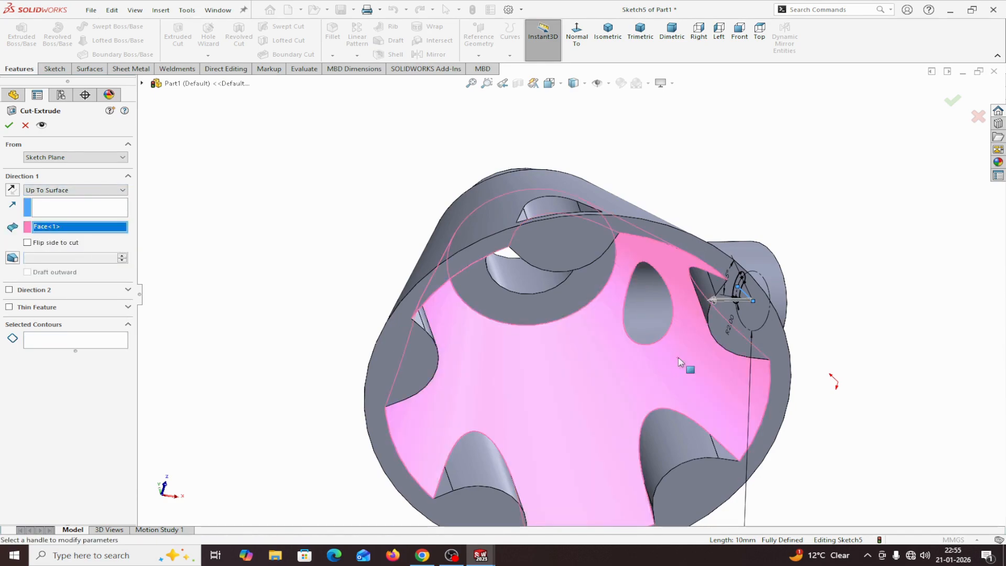
{"action": "left_click", "coordinate": [8, 126]}
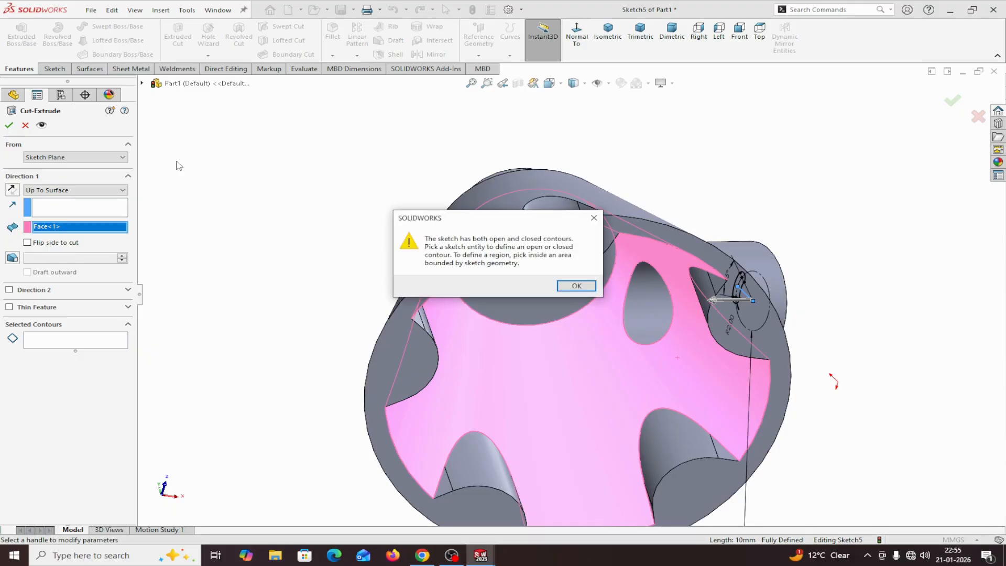
{"action": "key", "text": "Return"}
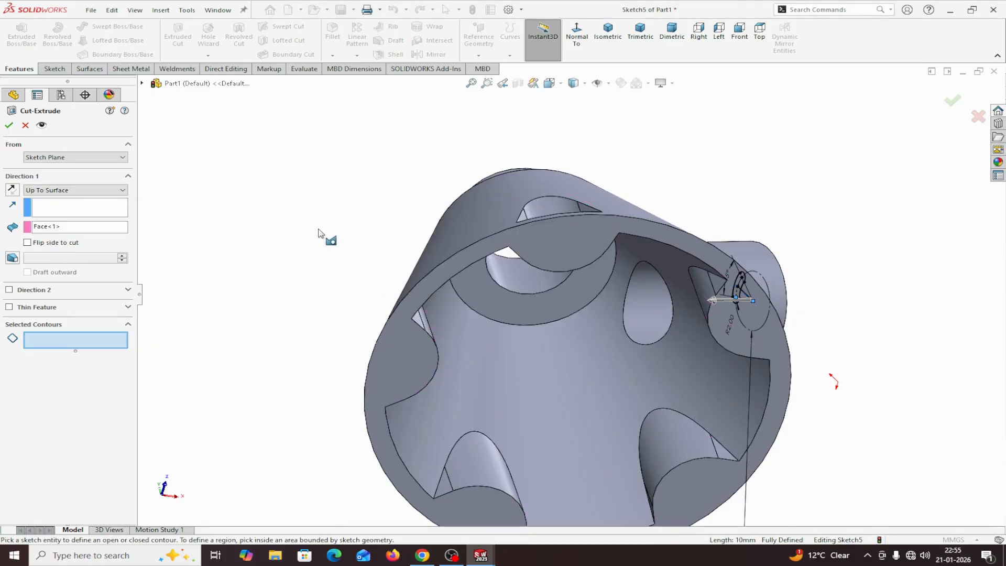
{"action": "middle_click_drag", "start_coordinate": [321, 233], "coordinate": [179, 300]}
{"action": "scroll", "coordinate": [608, 292], "scroll_direction": "down", "scroll_amount": 3}
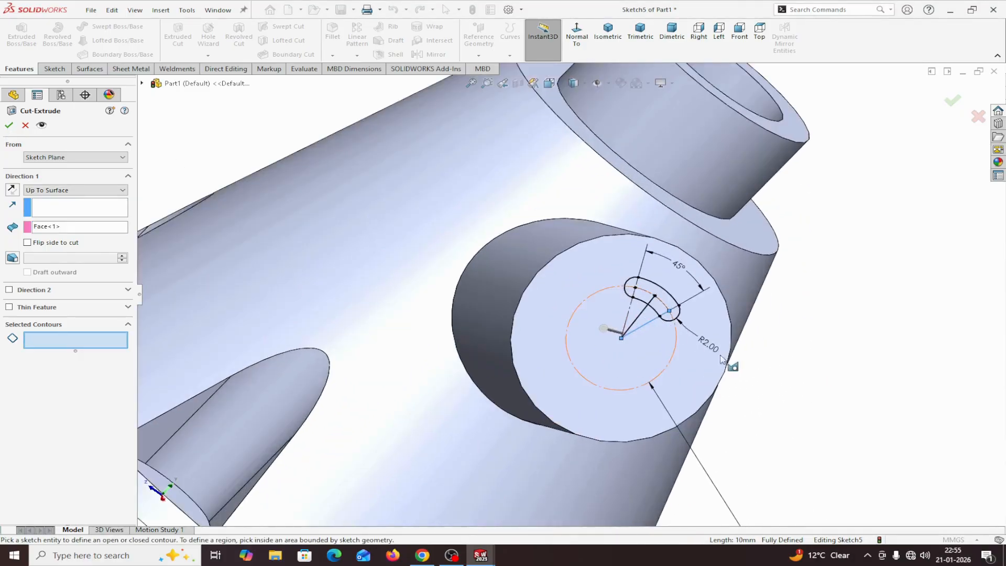
{"action": "middle_click_drag", "start_coordinate": [758, 357], "coordinate": [757, 360]}
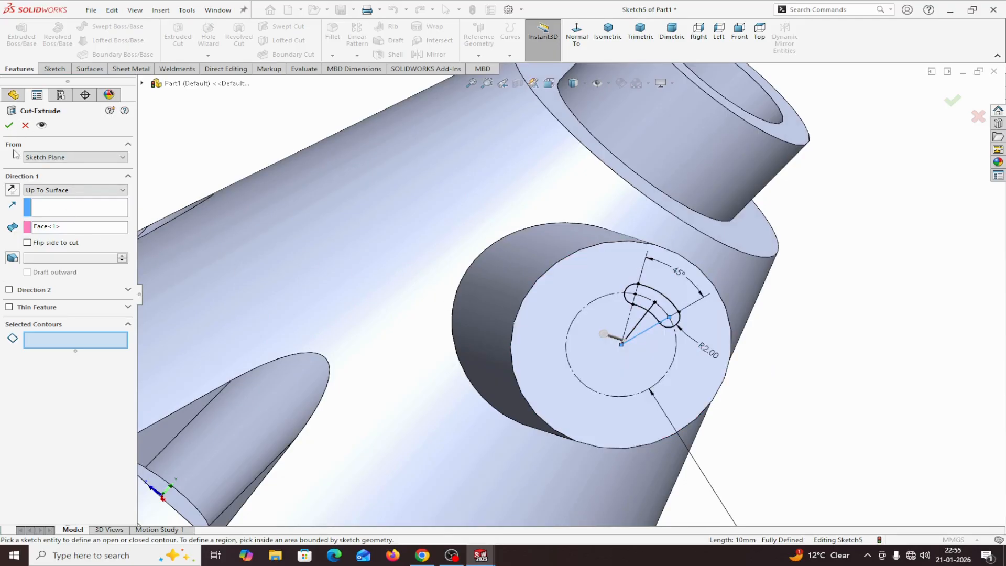
{"action": "left_click", "coordinate": [25, 125]}
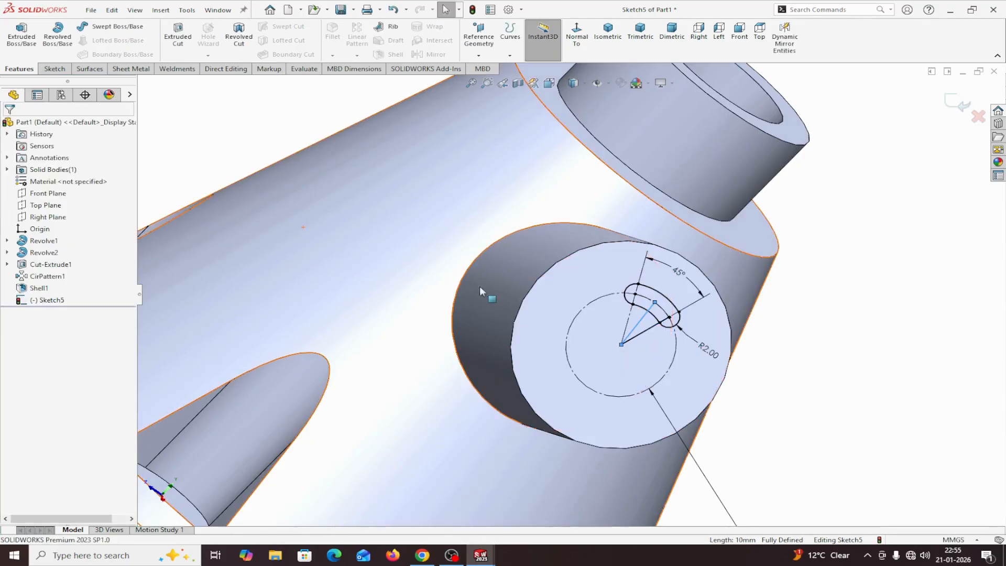
{"action": "left_click", "coordinate": [638, 330]}
{"action": "key", "text": "Escape"}
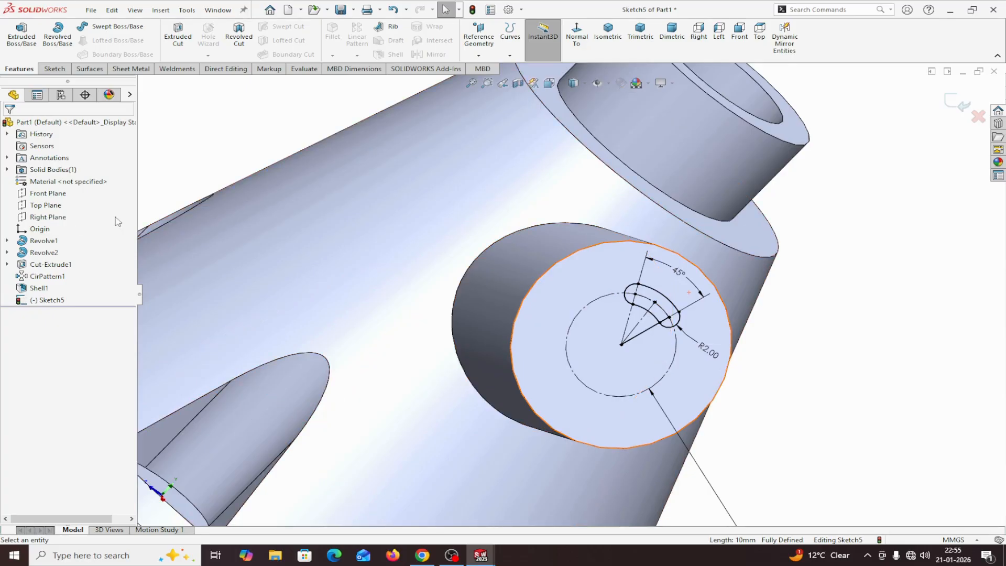
Set up an extruded cut with the Up To Surface end condition, using the closed arc slot region as its contour
{"action": "left_click", "coordinate": [176, 36]}
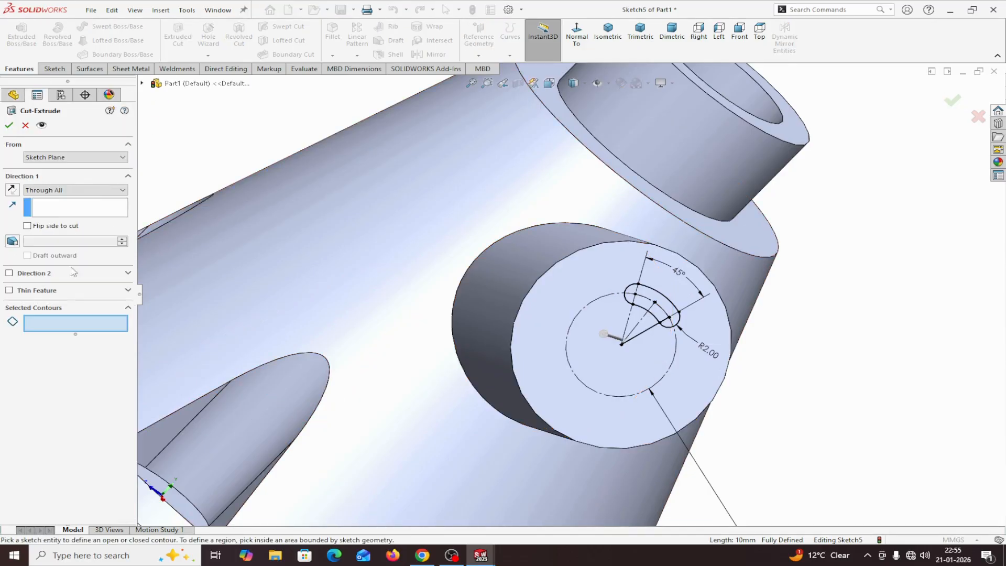
{"action": "left_click", "coordinate": [65, 198]}
{"action": "left_click", "coordinate": [48, 240]}
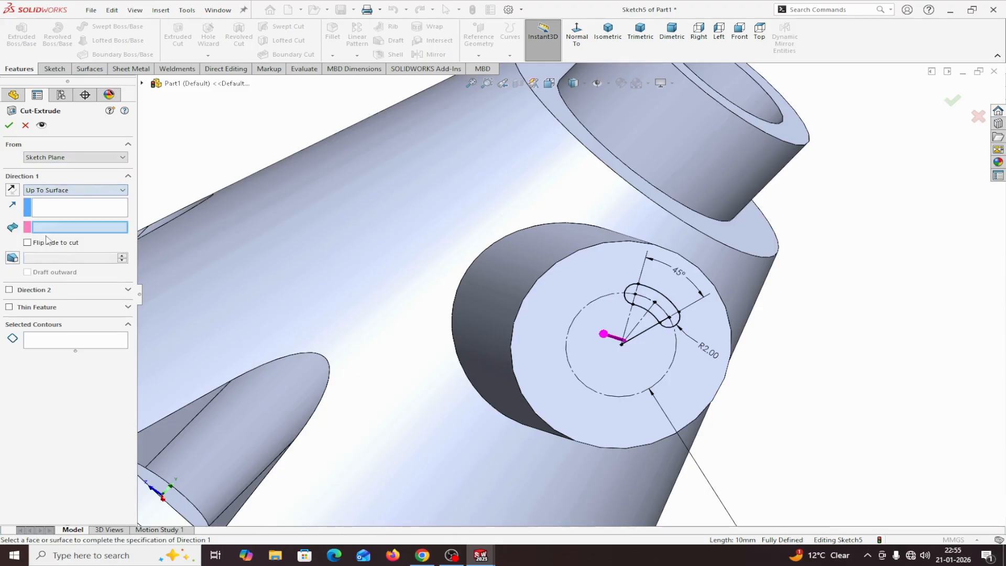
{"action": "left_click", "coordinate": [44, 342]}
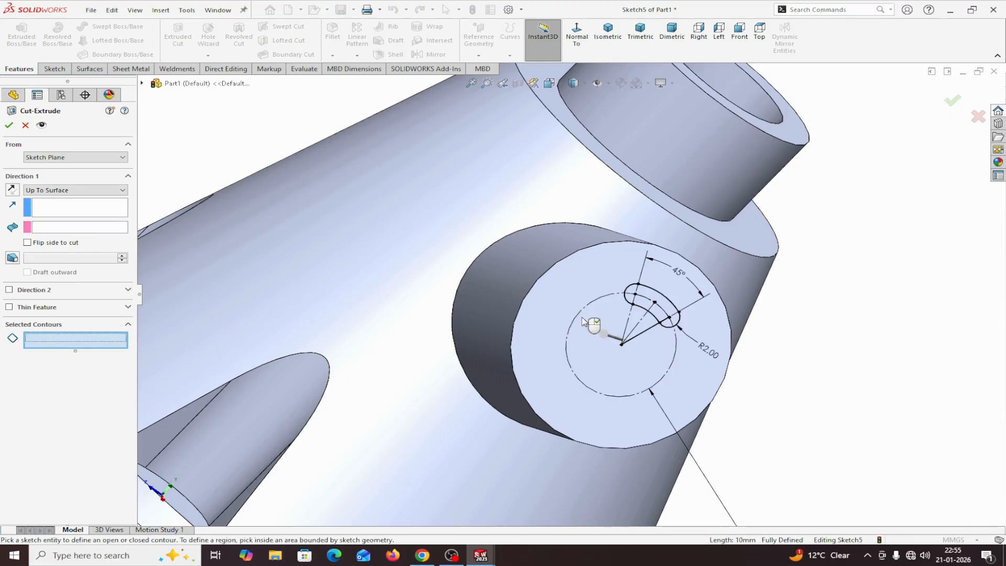
{"action": "left_click", "coordinate": [643, 307]}
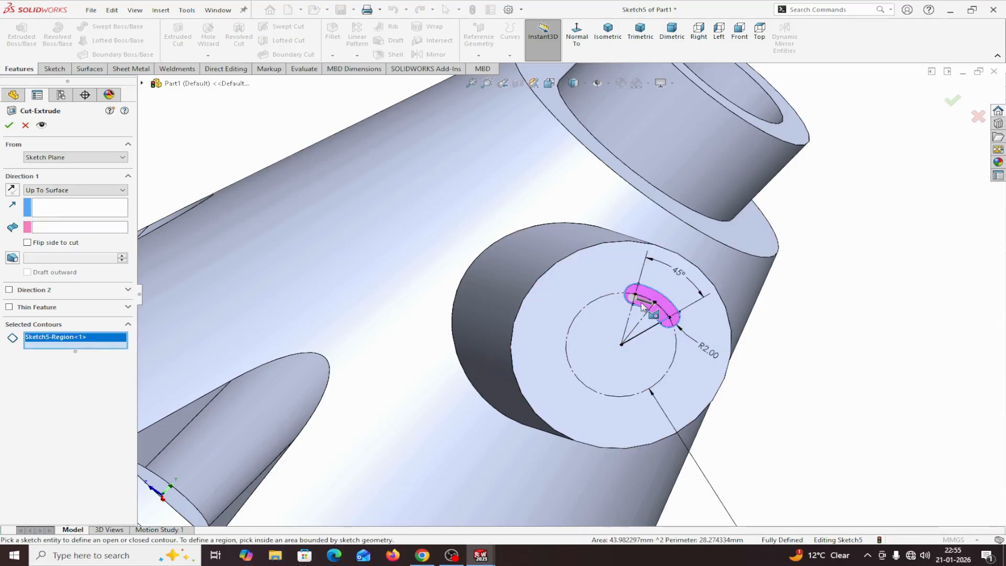
Assign the housing's inner conical face as the end surface of the slot cut and complete the cut
{"action": "key", "text": "f"}
{"action": "mouse_move", "coordinate": [207, 187]}
{"action": "middle_mouse_down"}
{"action": "mouse_move", "coordinate": [263, 186]}
{"action": "mouse_move", "coordinate": [395, 128]}
{"action": "mouse_move", "coordinate": [395, 146]}
{"action": "mouse_move", "coordinate": [262, 204]}
{"action": "middle_mouse_up"}
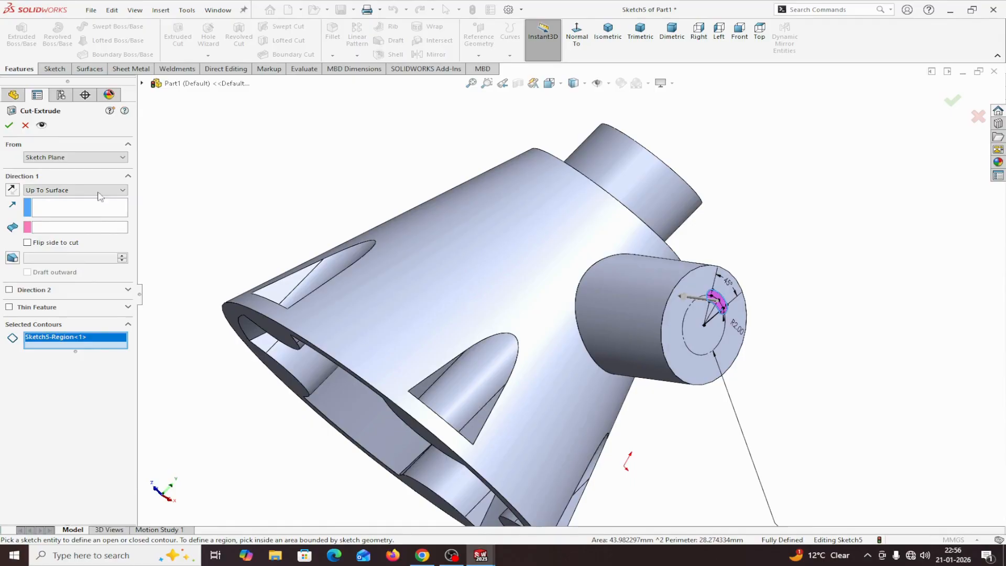
{"action": "middle_click_drag", "start_coordinate": [173, 331], "coordinate": [123, 345]}
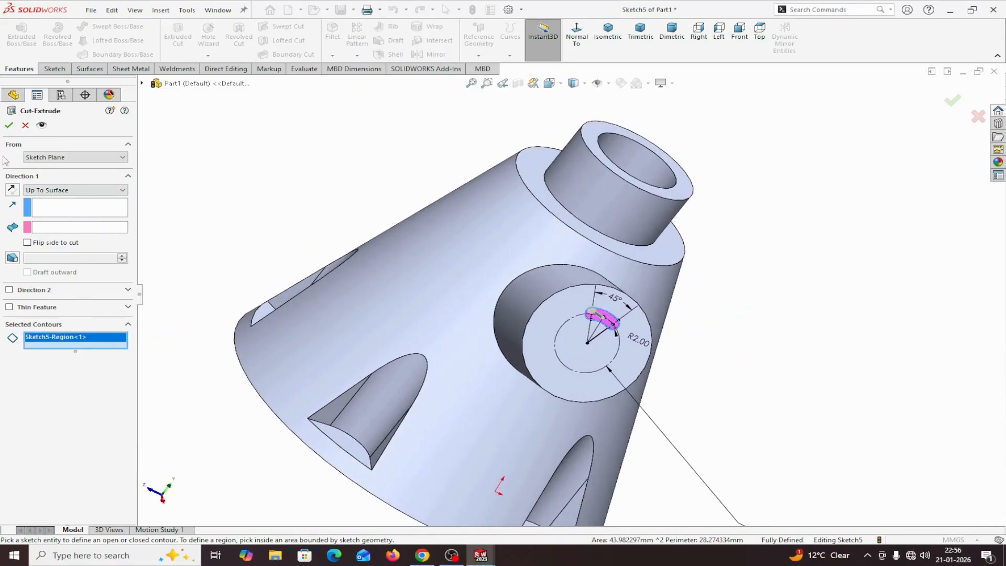
{"action": "middle_click_drag", "start_coordinate": [178, 241], "coordinate": [224, 268]}
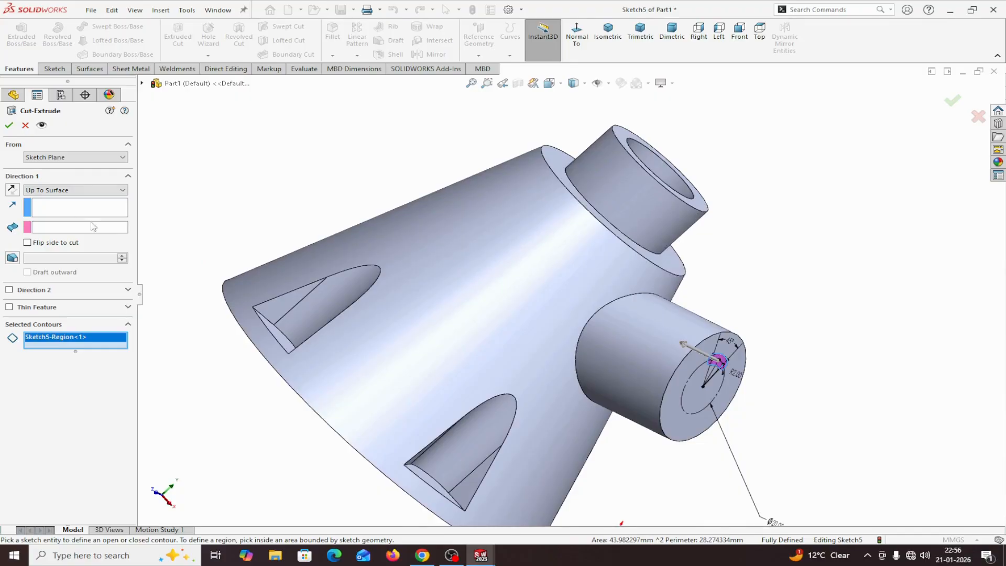
{"action": "left_click", "coordinate": [9, 125]}
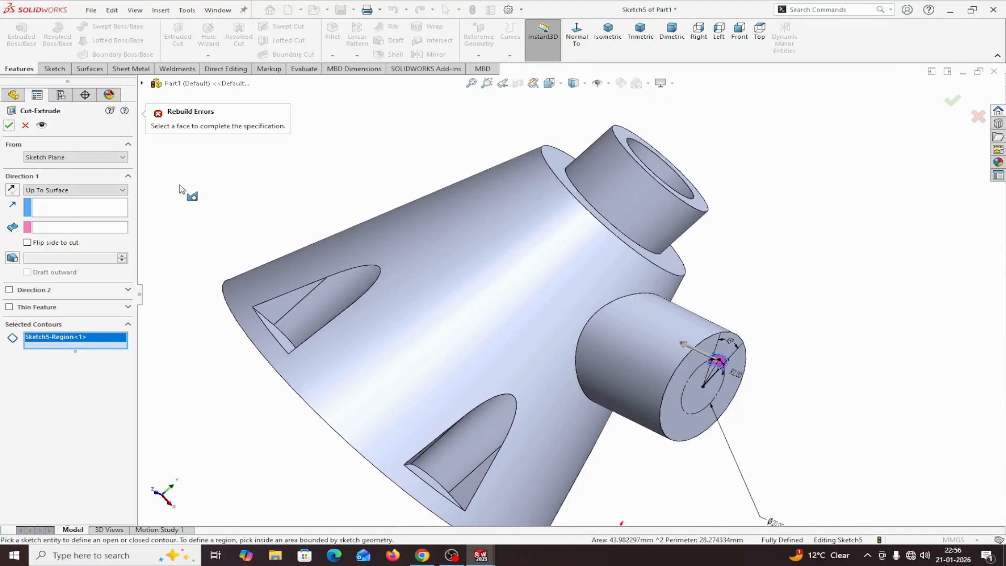
{"action": "left_click", "coordinate": [43, 229]}
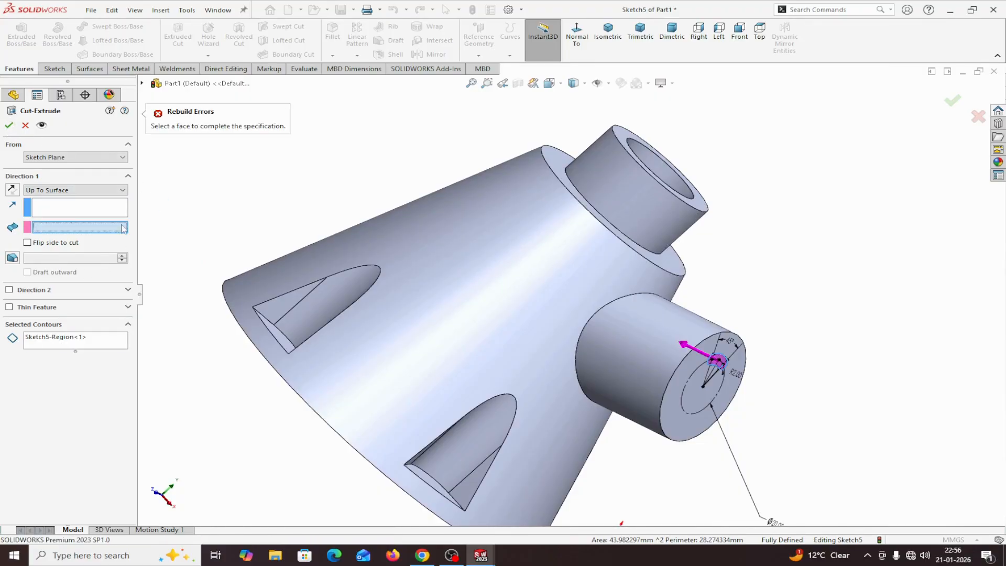
{"action": "middle_click_drag", "start_coordinate": [248, 202], "coordinate": [382, 150]}
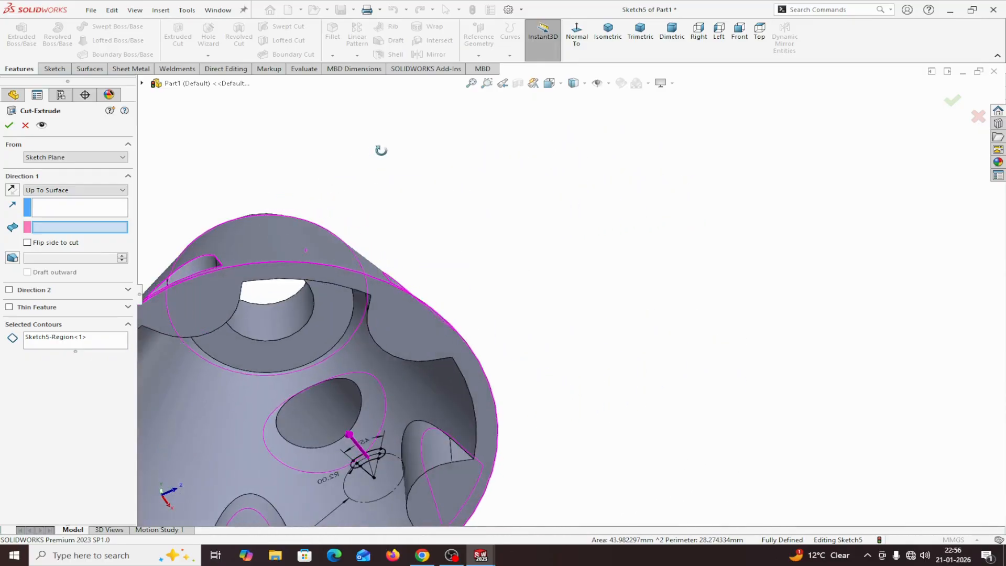
{"action": "left_click", "coordinate": [388, 401]}
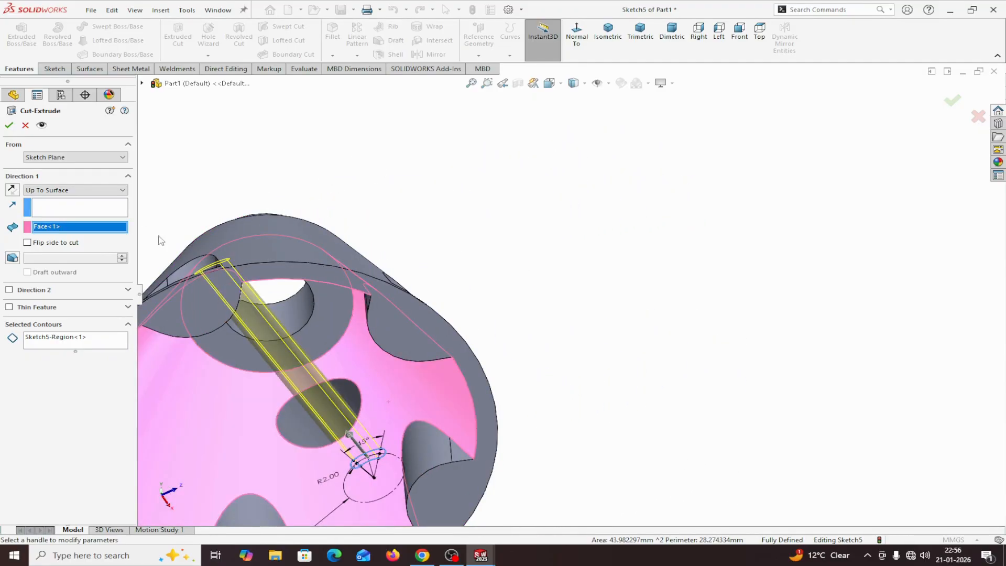
{"action": "left_click", "coordinate": [9, 125]}
Examine the slot cut from inside and in a section view offset 9 mm from the Front Plane, then restore the full model
{"action": "scroll", "coordinate": [440, 296], "scroll_direction": "up", "scroll_amount": 2}
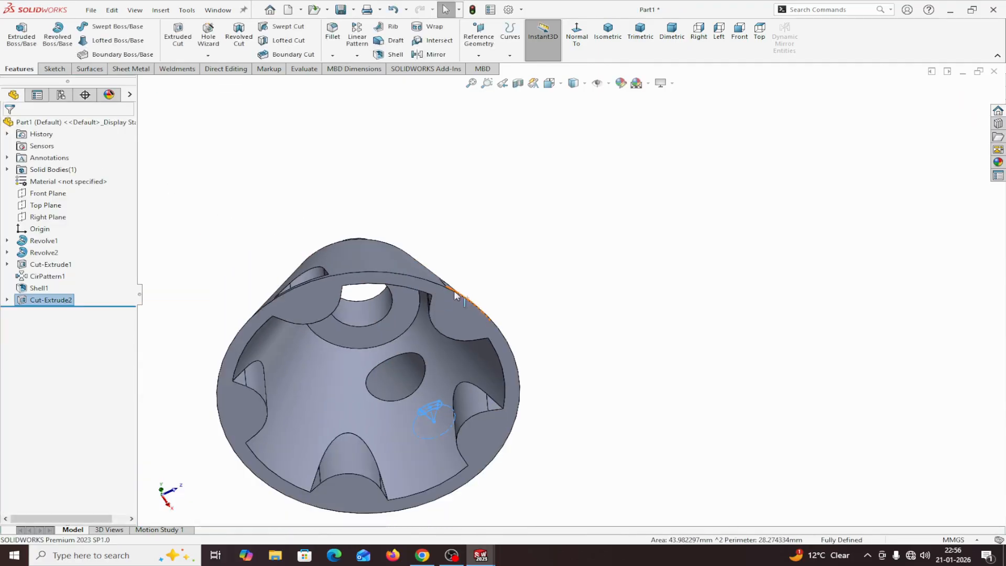
{"action": "middle_click_drag", "start_coordinate": [456, 295], "coordinate": [525, 335]}
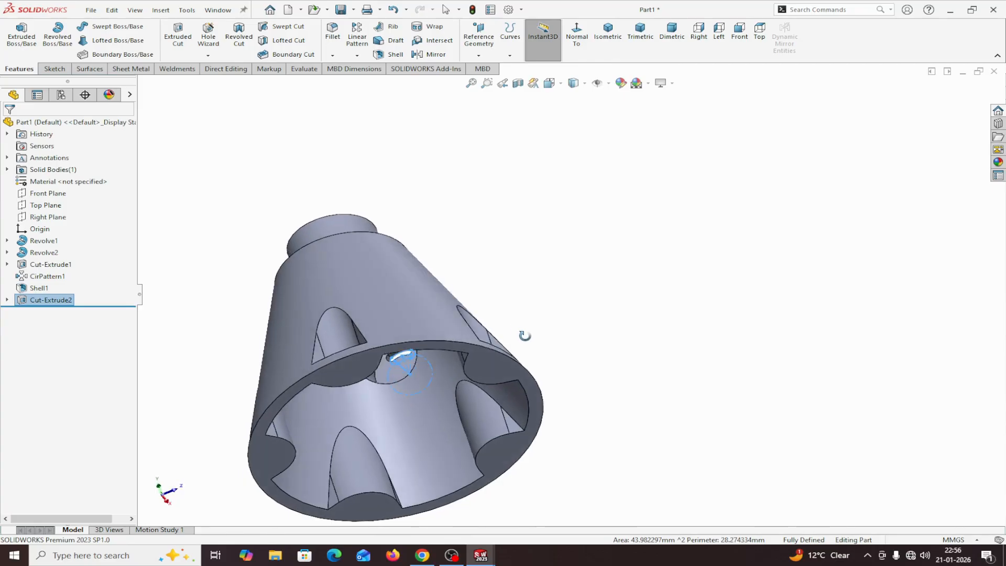
{"action": "scroll", "coordinate": [400, 365], "scroll_direction": "down", "scroll_amount": 6}
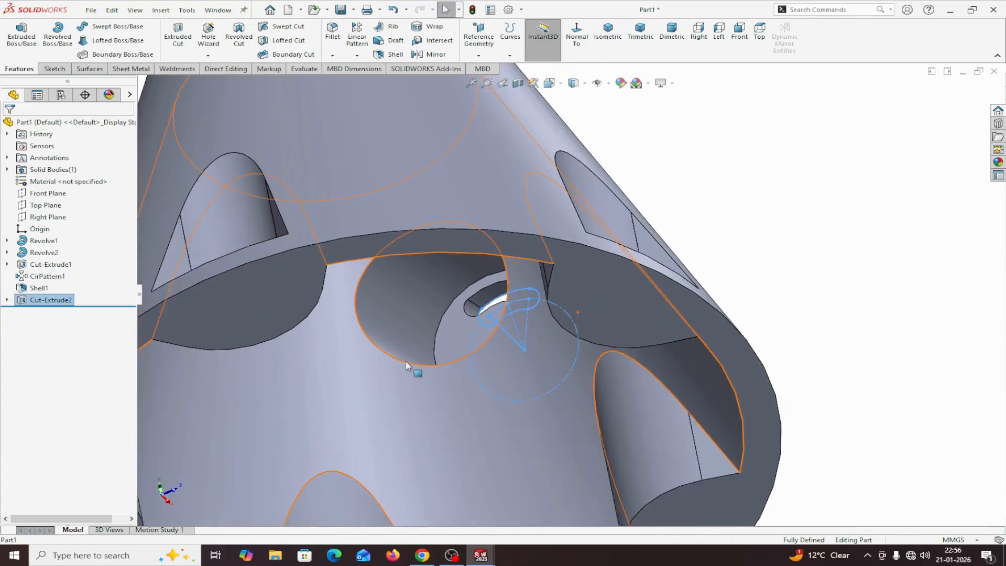
{"action": "left_click", "coordinate": [518, 83]}
{"action": "scroll", "coordinate": [702, 222], "scroll_direction": "up", "scroll_amount": 5}
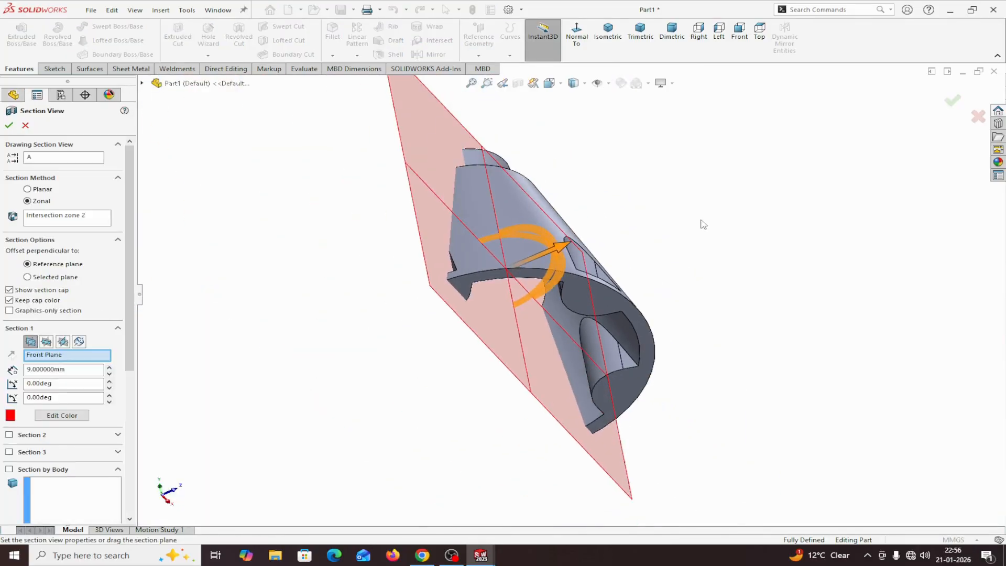
{"action": "middle_click_drag", "start_coordinate": [754, 210], "coordinate": [768, 227]}
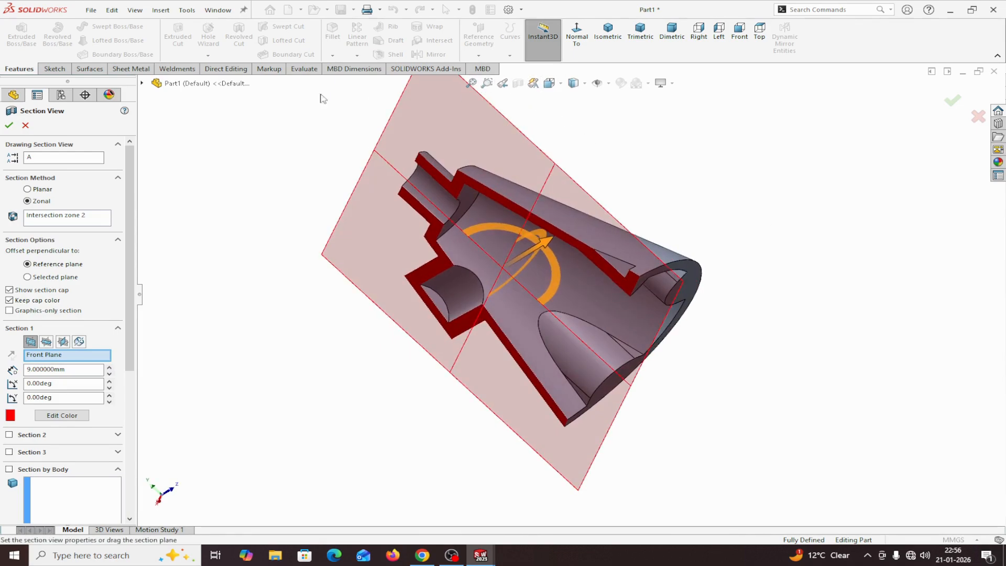
{"action": "left_click", "coordinate": [9, 125]}
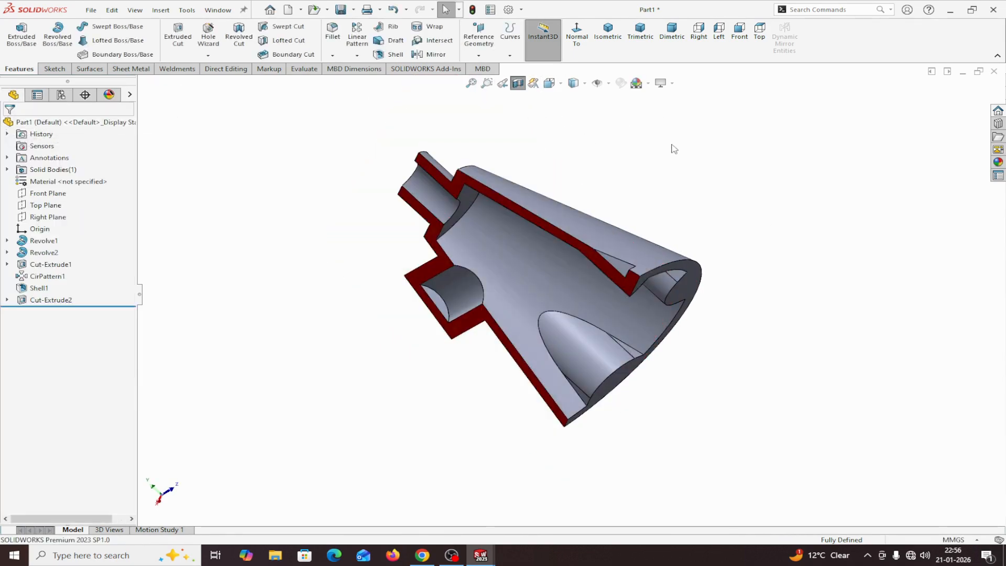
{"action": "left_click", "coordinate": [517, 283]}
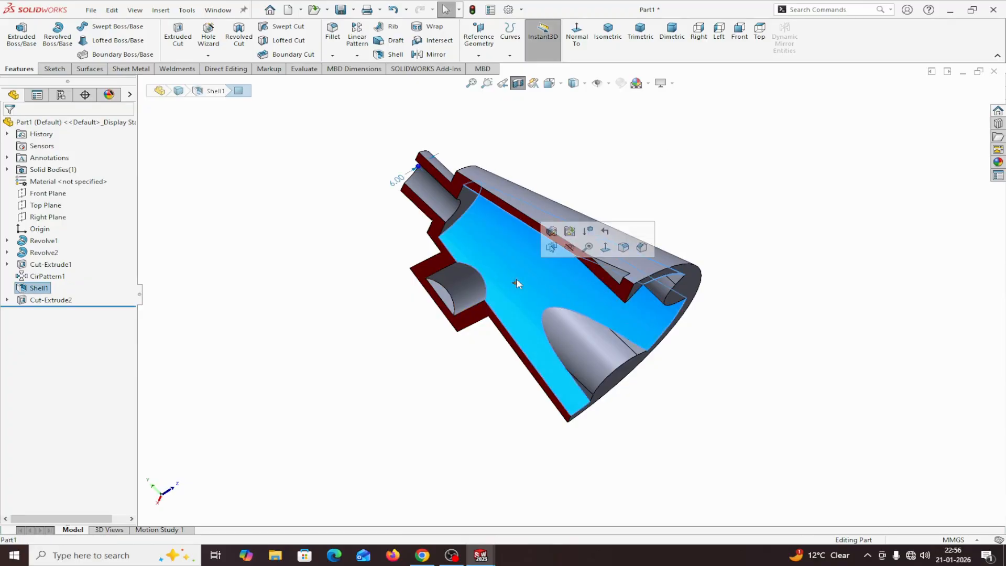
{"action": "left_click", "coordinate": [519, 84]}
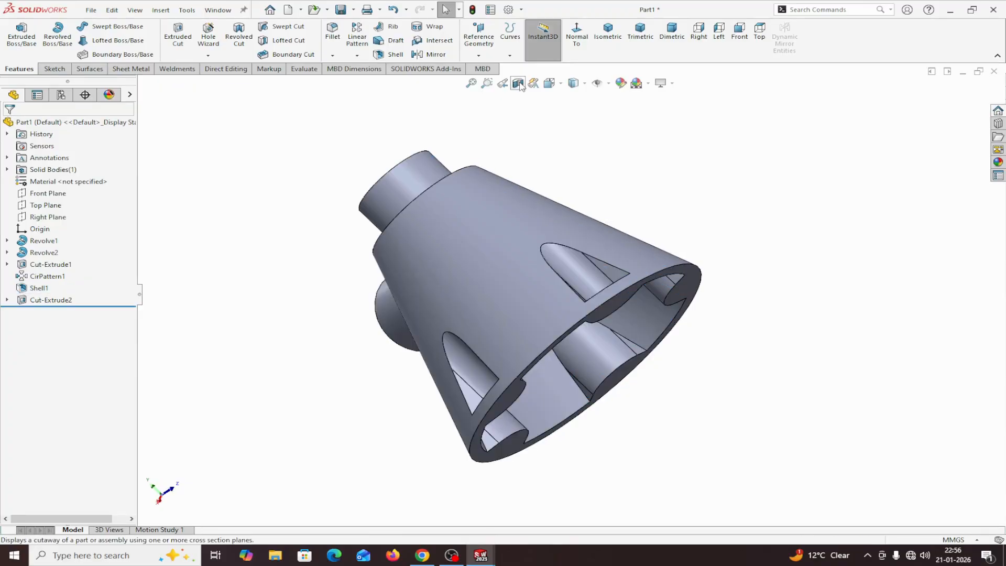
Examine the side boss and its slot in a section view offset -5 mm from the Front Plane, then discard the section
{"action": "middle_click_drag", "start_coordinate": [611, 180], "coordinate": [557, 145]}
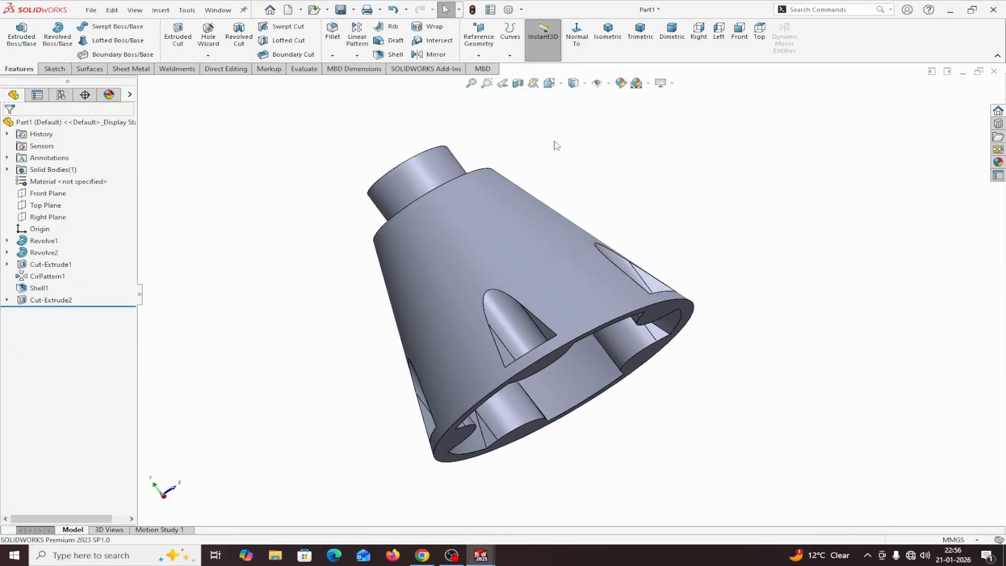
{"action": "left_click", "coordinate": [517, 82]}
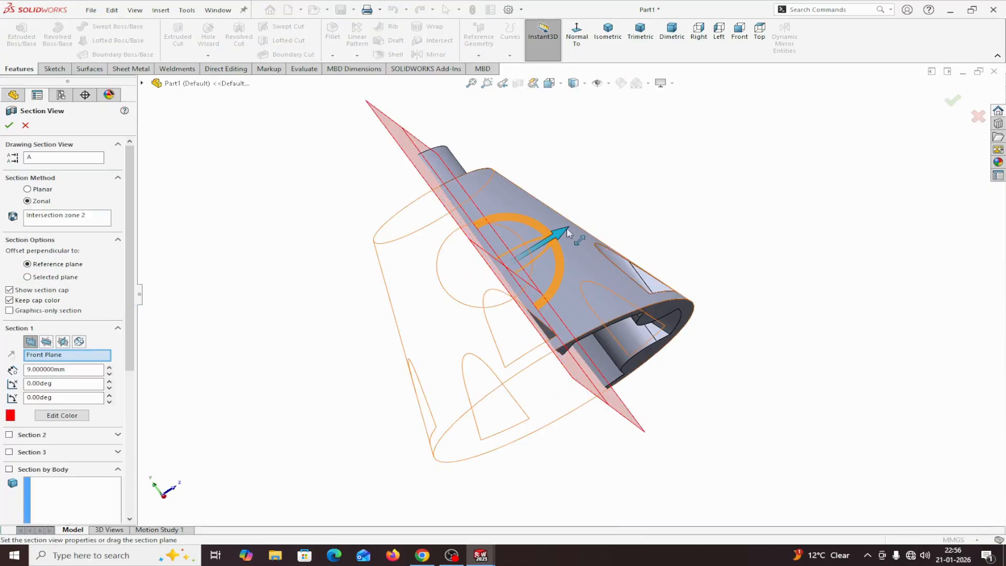
{"action": "left_click_drag", "start_coordinate": [552, 240], "coordinate": [525, 253]}
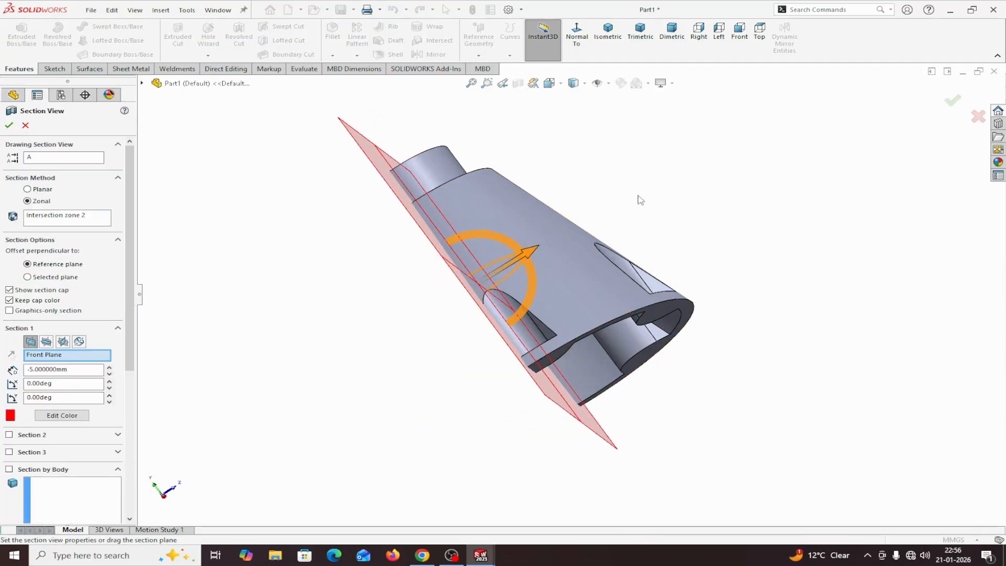
{"action": "middle_click_drag", "start_coordinate": [526, 253], "coordinate": [670, 128]}
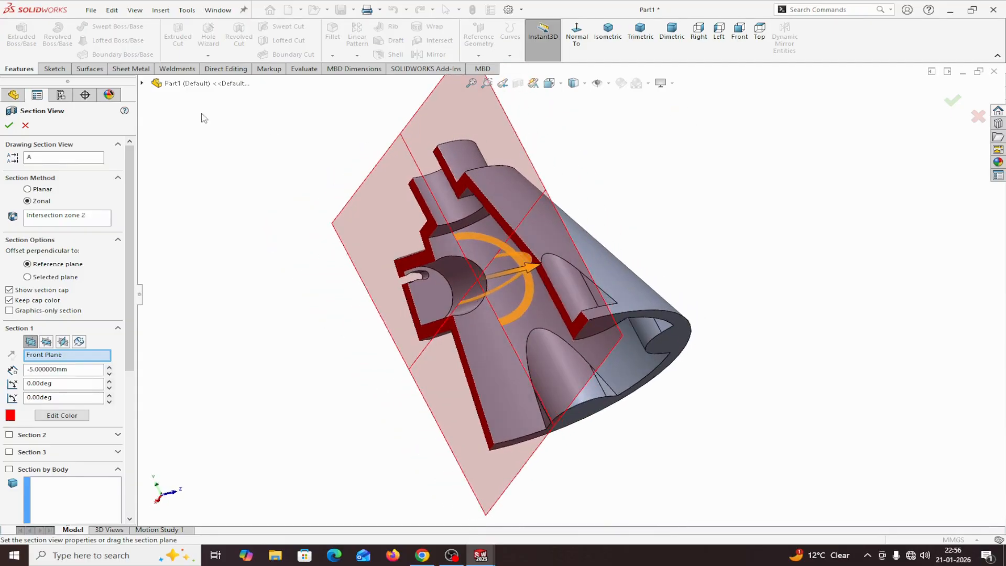
{"action": "left_click", "coordinate": [25, 125]}
{"action": "middle_click_drag", "start_coordinate": [608, 207], "coordinate": [806, 152]}
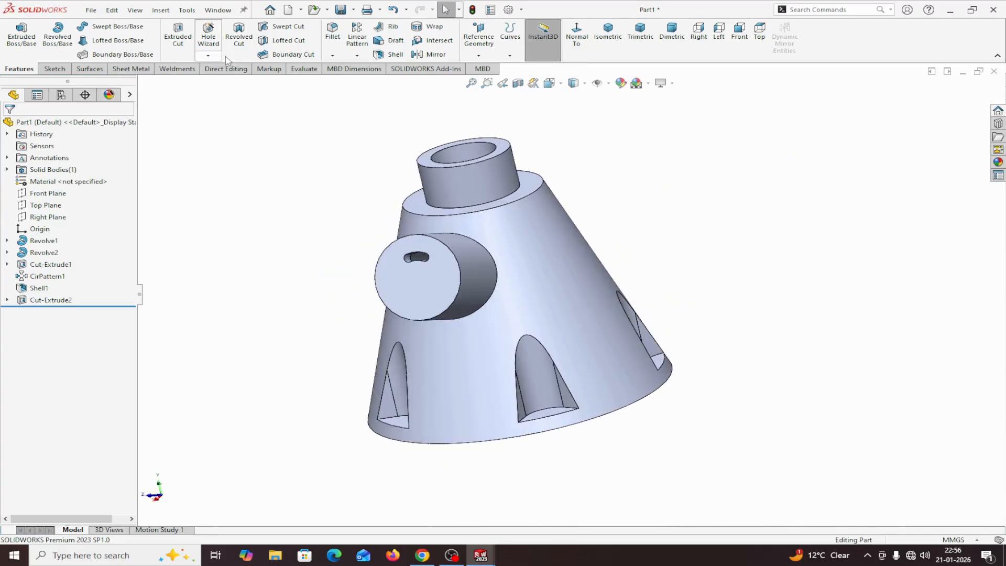
Circularly pattern the arc slot cut around the side boss's circular edge as 3 equally spaced instances over 360 degrees
{"action": "left_click", "coordinate": [356, 55]}
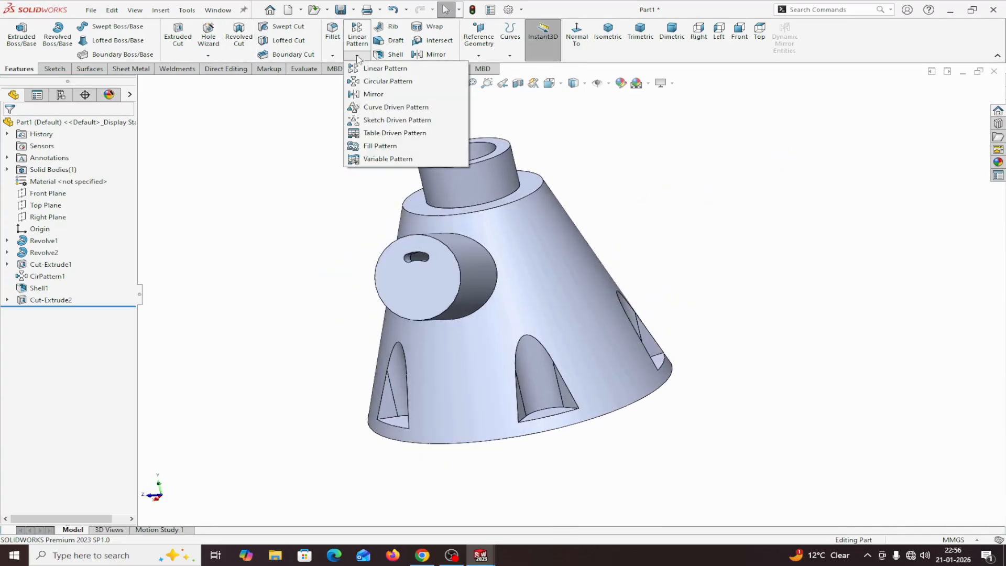
{"action": "left_click", "coordinate": [371, 81]}
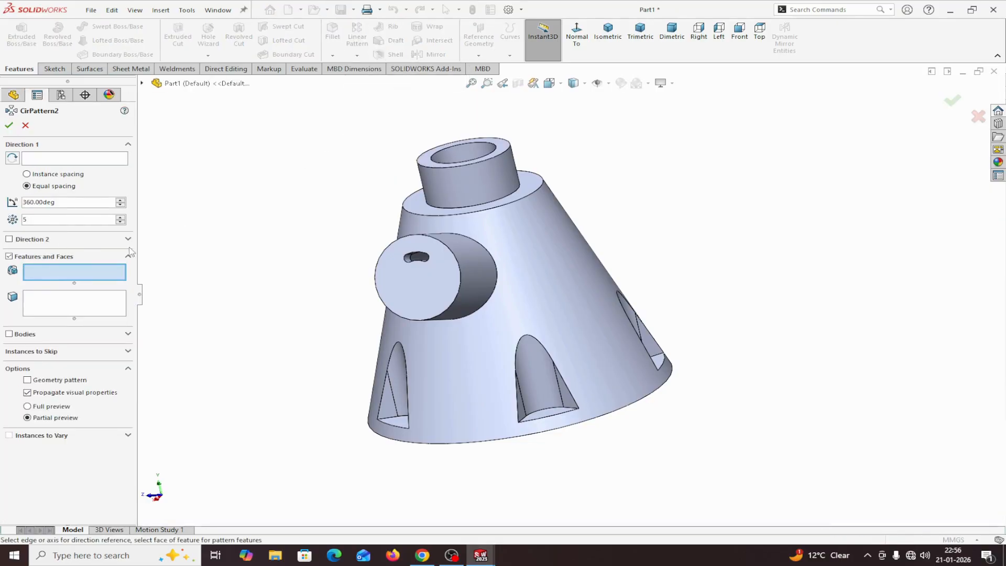
{"action": "left_click", "coordinate": [142, 83]}
{"action": "left_click", "coordinate": [176, 261]}
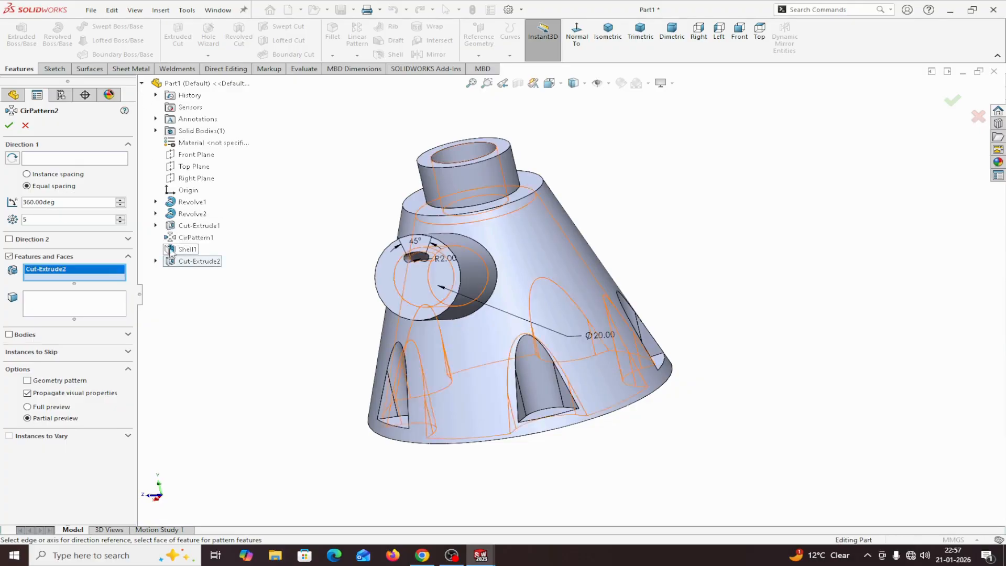
{"action": "left_click", "coordinate": [76, 159]}
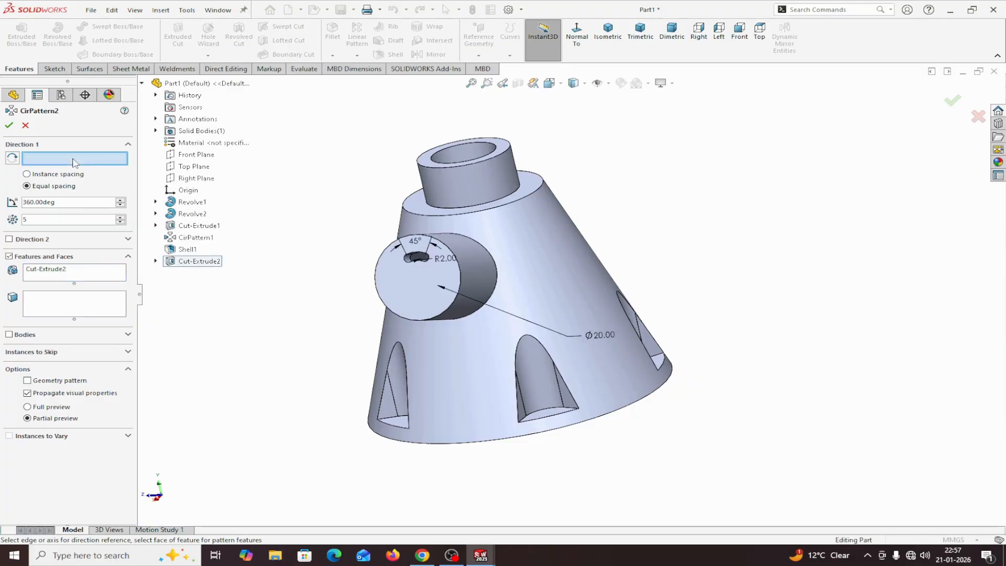
{"action": "left_click", "coordinate": [443, 314]}
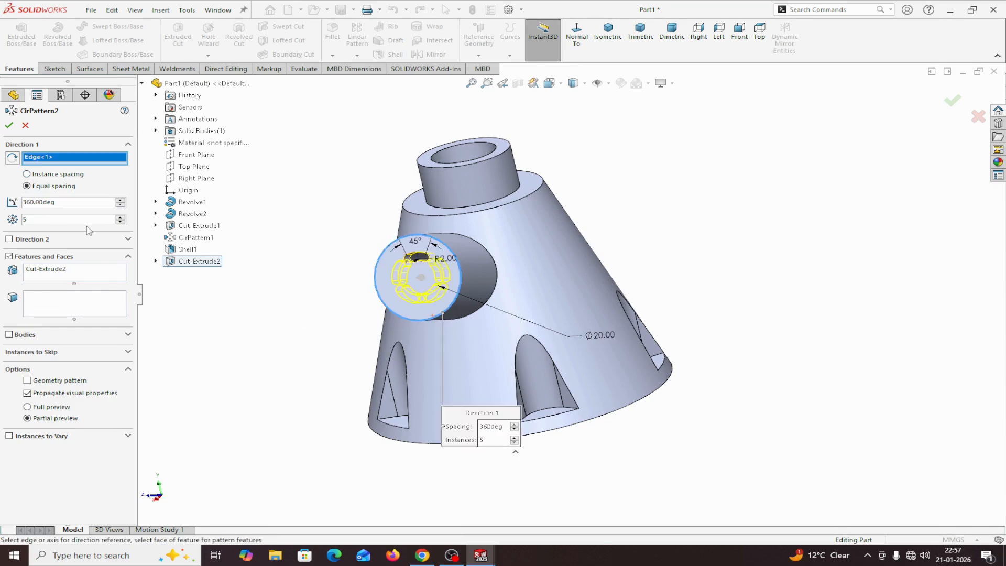
{"action": "left_click", "coordinate": [120, 223]}
{"action": "left_click", "coordinate": [10, 125]}
{"action": "middle_click_drag", "start_coordinate": [700, 290], "coordinate": [604, 495]}
Switch to the exercise drawing and examine the top view, Section B-B and Detail D for the base flange and counterbored hole specifications
{"action": "mouse_move", "coordinate": [481, 555]}
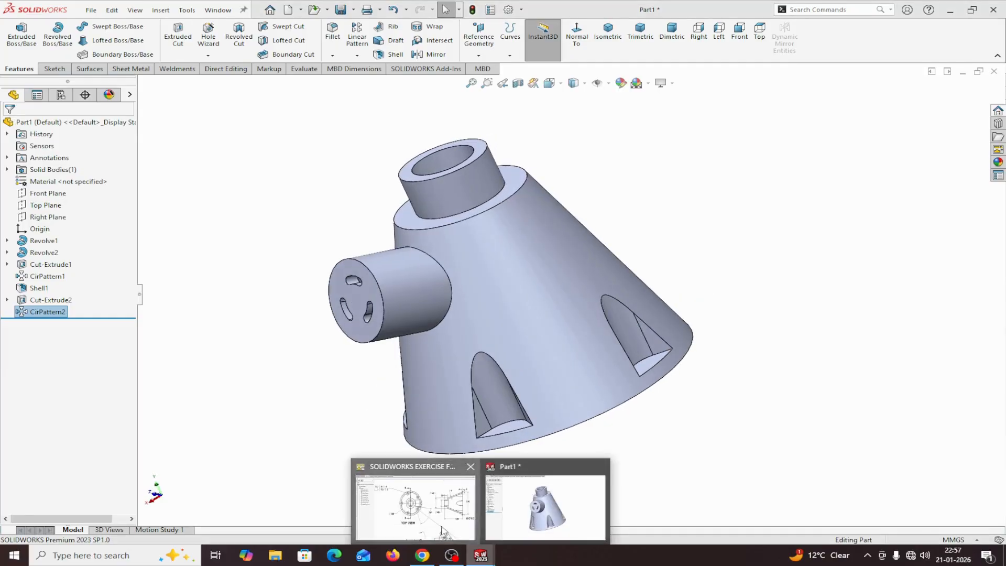
{"action": "left_click", "coordinate": [414, 503]}
{"action": "scroll", "coordinate": [580, 458], "scroll_direction": "up", "scroll_amount": 5}
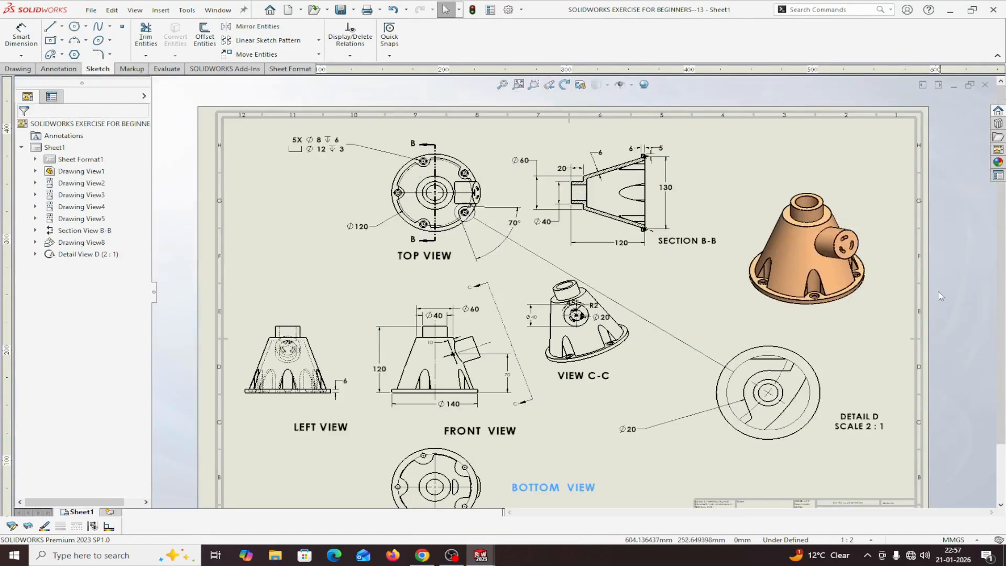
{"action": "scroll", "coordinate": [941, 294], "scroll_direction": "down", "scroll_amount": 1}
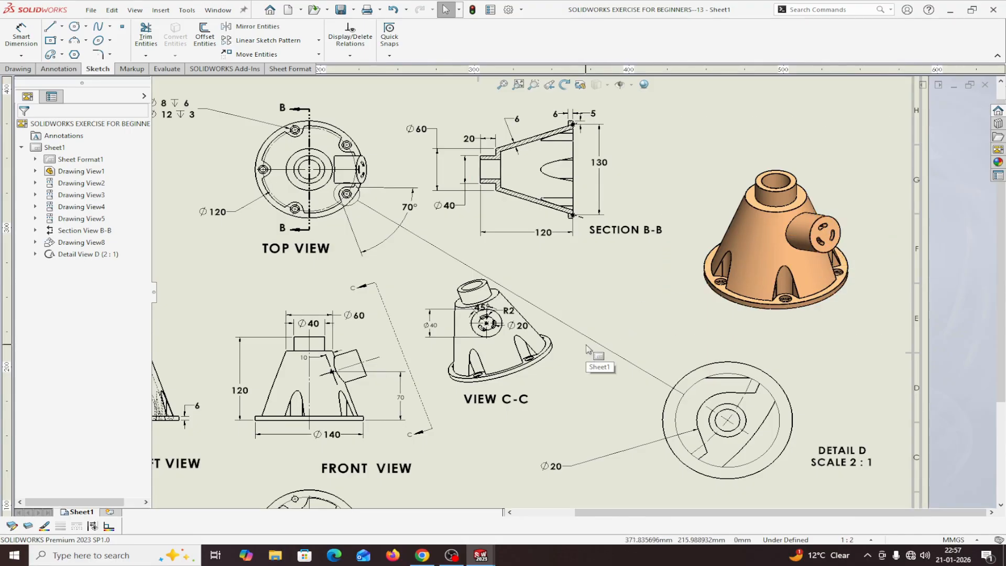
{"action": "scroll", "coordinate": [587, 348], "scroll_direction": "up", "scroll_amount": 2}
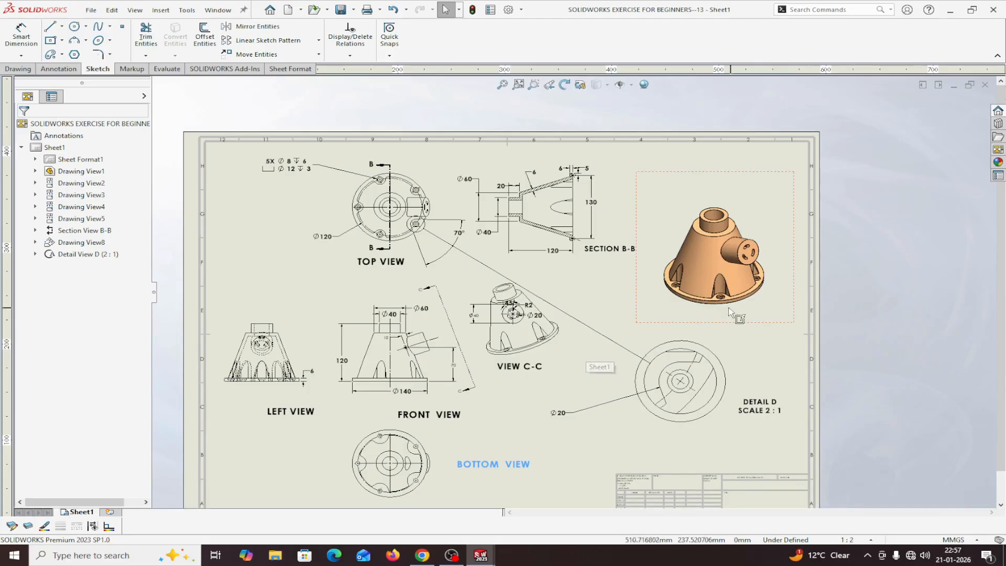
{"action": "scroll", "coordinate": [699, 306], "scroll_direction": "down", "scroll_amount": 2}
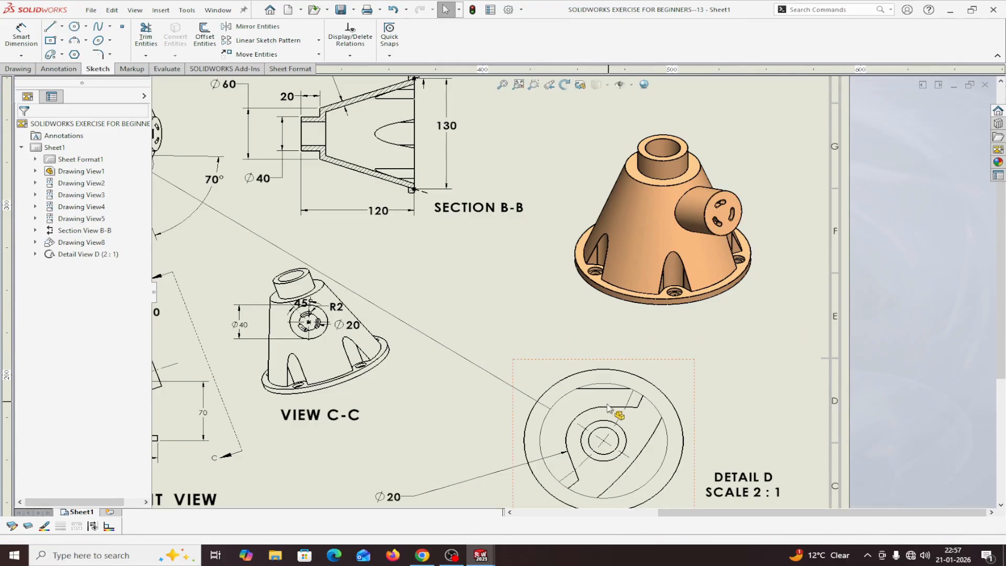
{"action": "scroll", "coordinate": [533, 157], "scroll_direction": "up", "scroll_amount": 3}
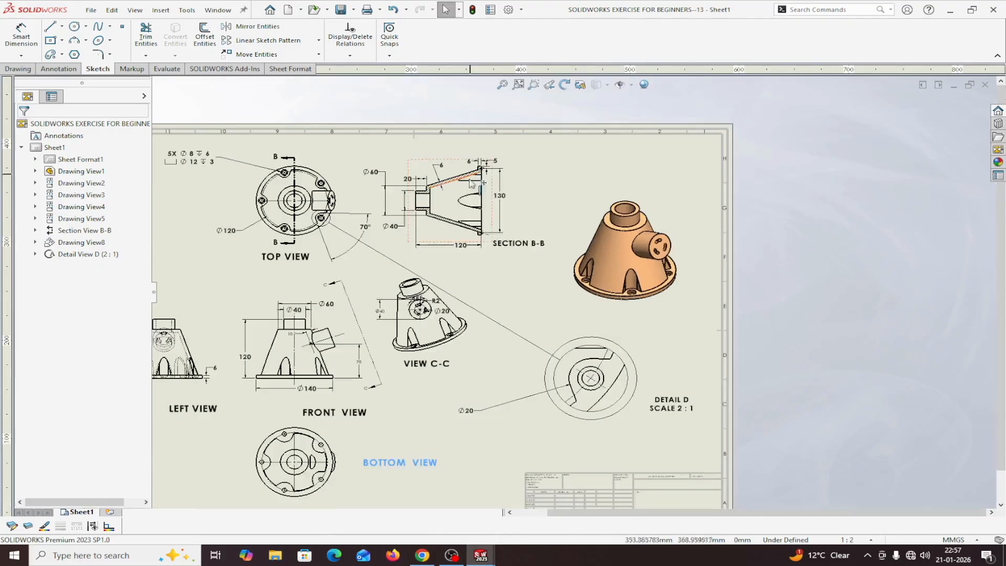
{"action": "scroll", "coordinate": [280, 169], "scroll_direction": "down", "scroll_amount": 3}
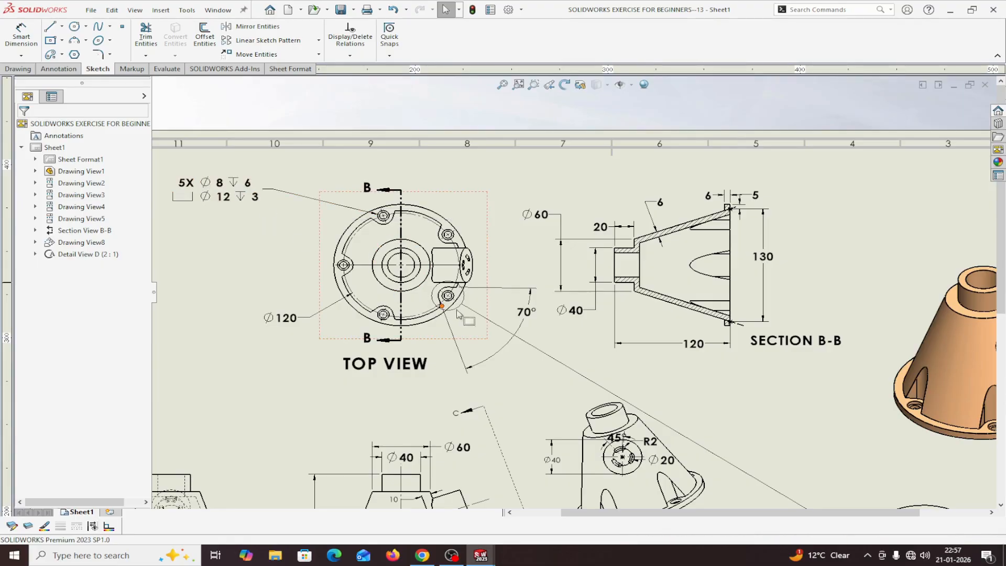
{"action": "scroll", "coordinate": [794, 341], "scroll_direction": "down", "scroll_amount": 2}
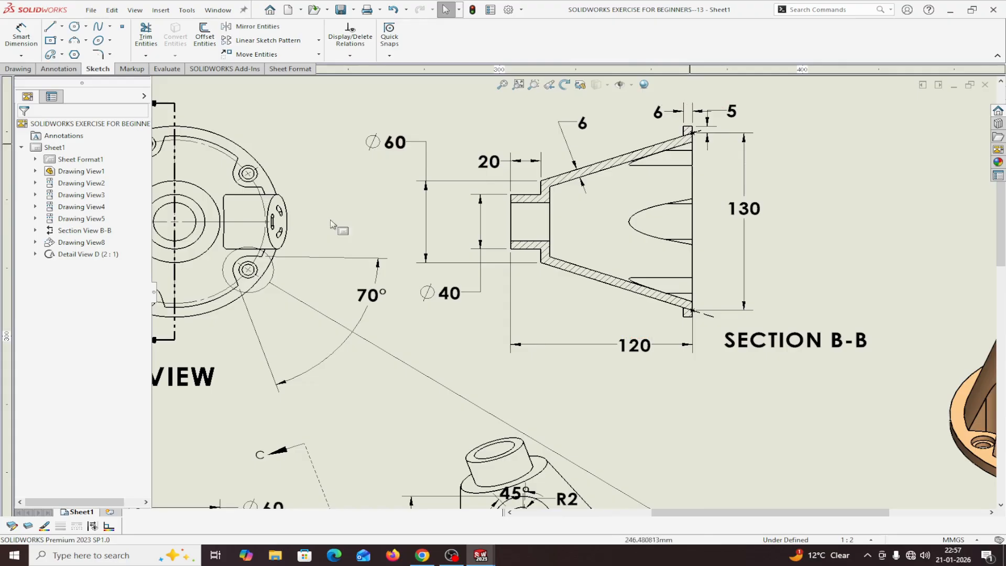
{"action": "scroll", "coordinate": [312, 225], "scroll_direction": "up", "scroll_amount": 2}
{"action": "scroll", "coordinate": [313, 224], "scroll_direction": "down", "scroll_amount": 1}
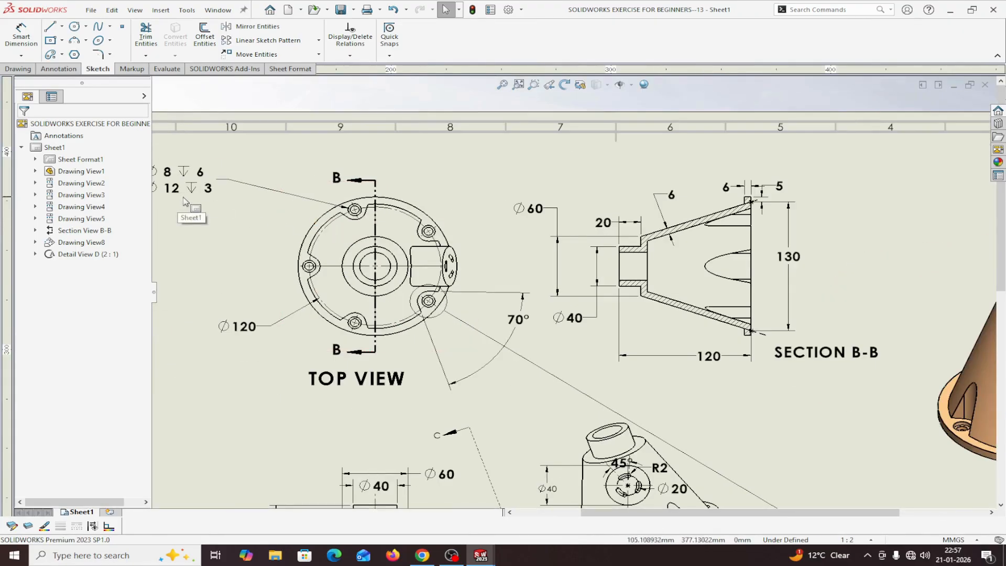
{"action": "scroll", "coordinate": [184, 202], "scroll_direction": "up", "scroll_amount": 1}
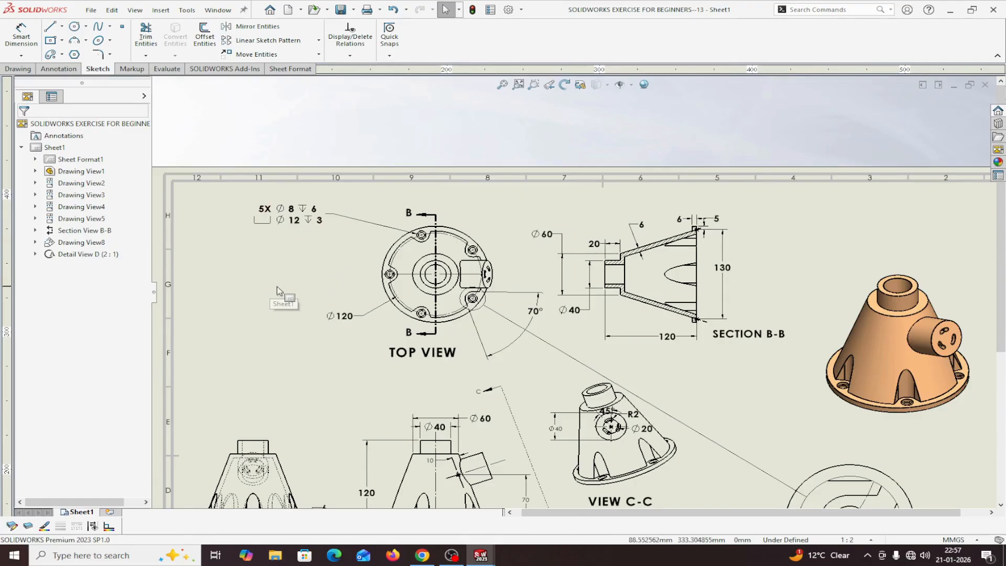
Return to the part and start a Hole Wizard legacy hole of type Counterbored with a diameter of 8 mm
{"action": "mouse_move", "coordinate": [481, 555]}
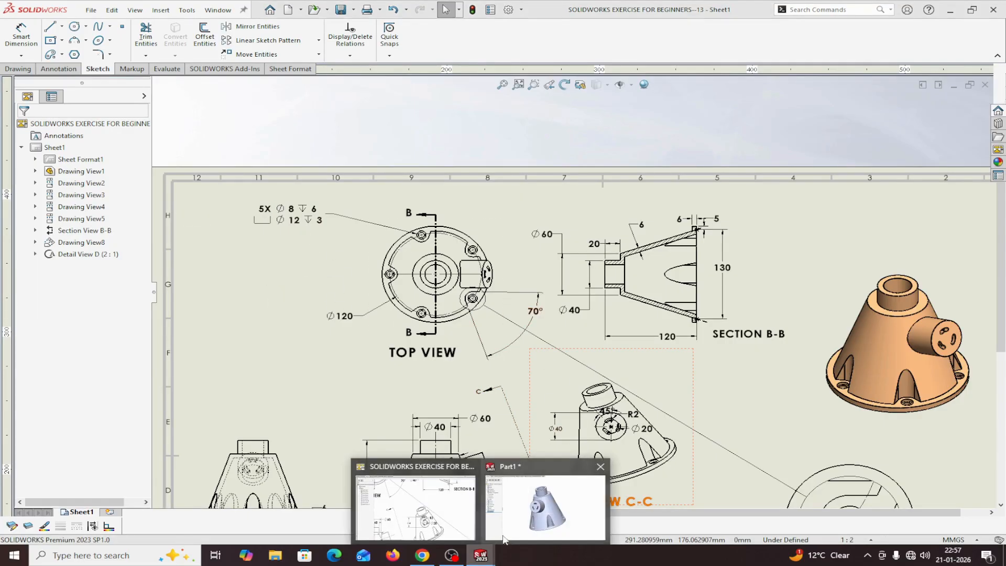
{"action": "left_click", "coordinate": [503, 538]}
{"action": "middle_click_drag", "start_coordinate": [488, 398], "coordinate": [604, 435]}
{"action": "left_click", "coordinate": [205, 47]}
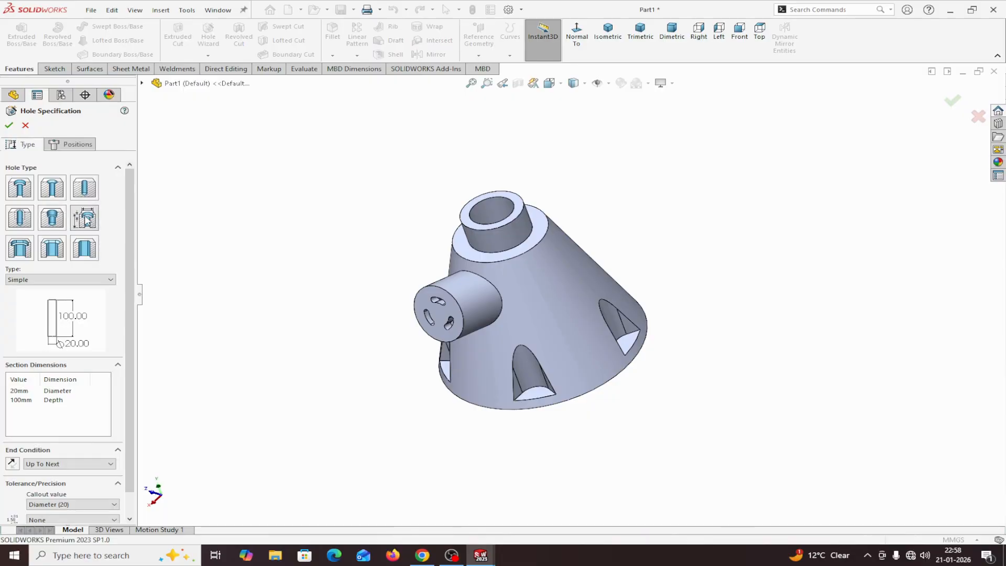
{"action": "left_click", "coordinate": [87, 220]}
{"action": "left_click", "coordinate": [92, 279]}
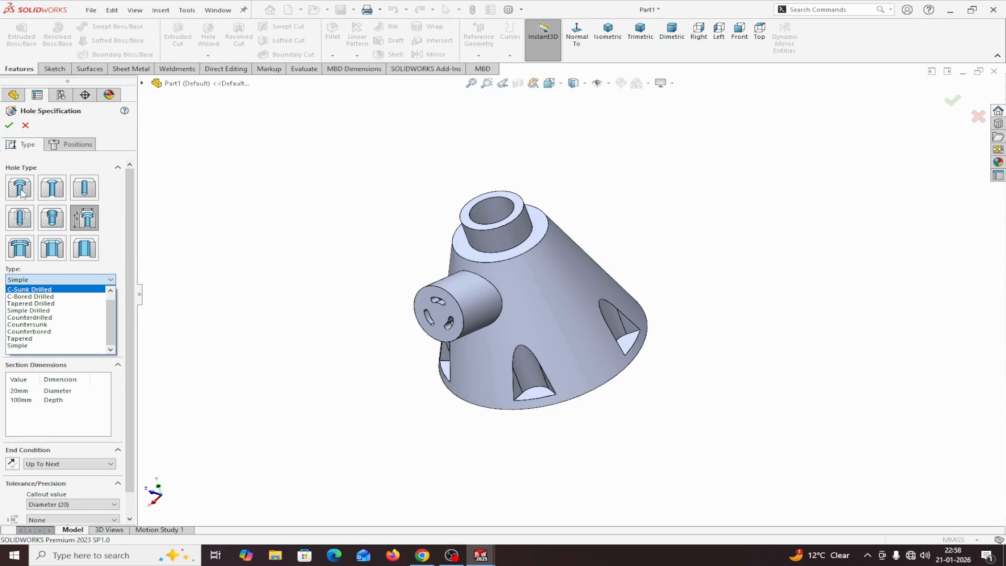
{"action": "left_click", "coordinate": [89, 222]}
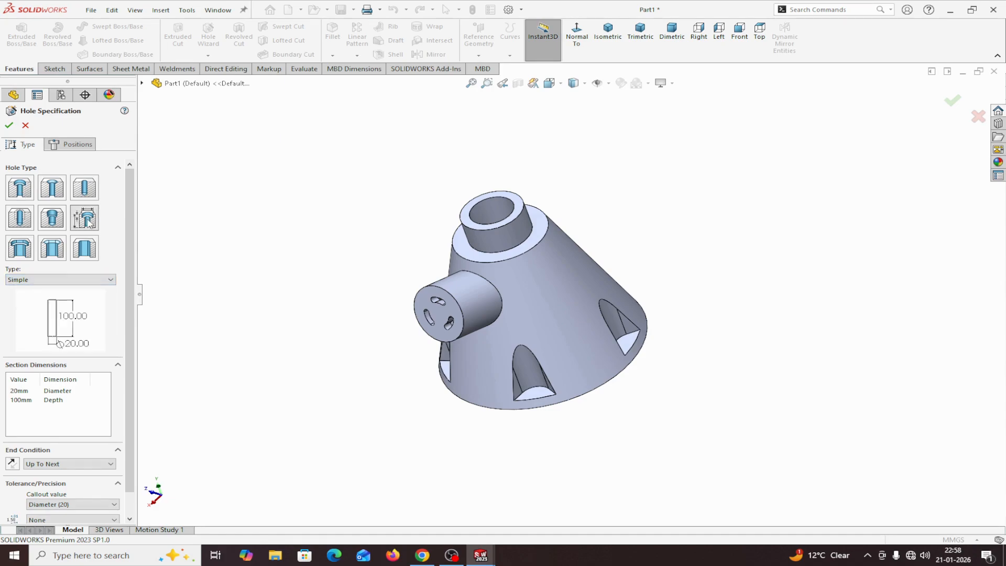
{"action": "left_click", "coordinate": [37, 280]}
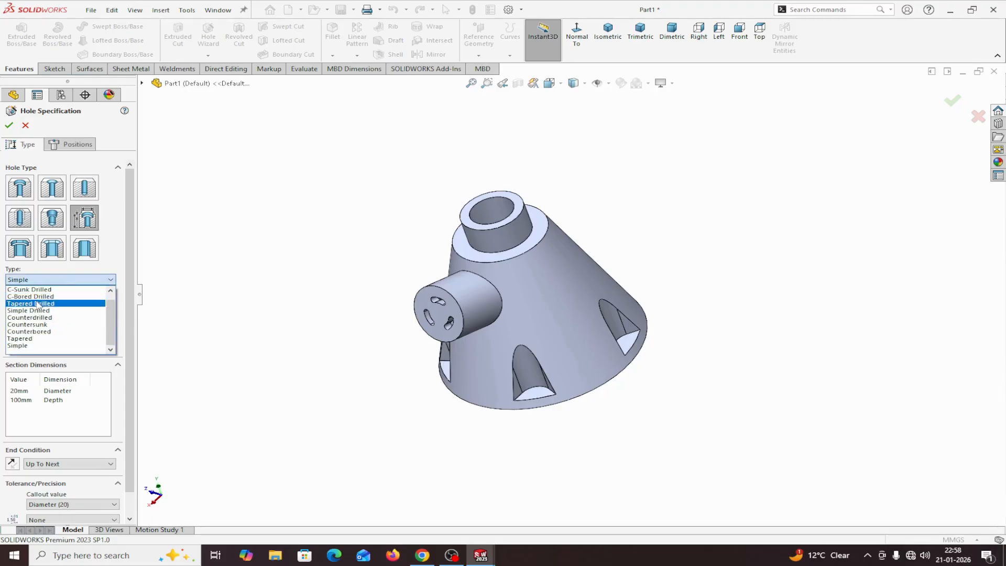
{"action": "left_click", "coordinate": [37, 331]}
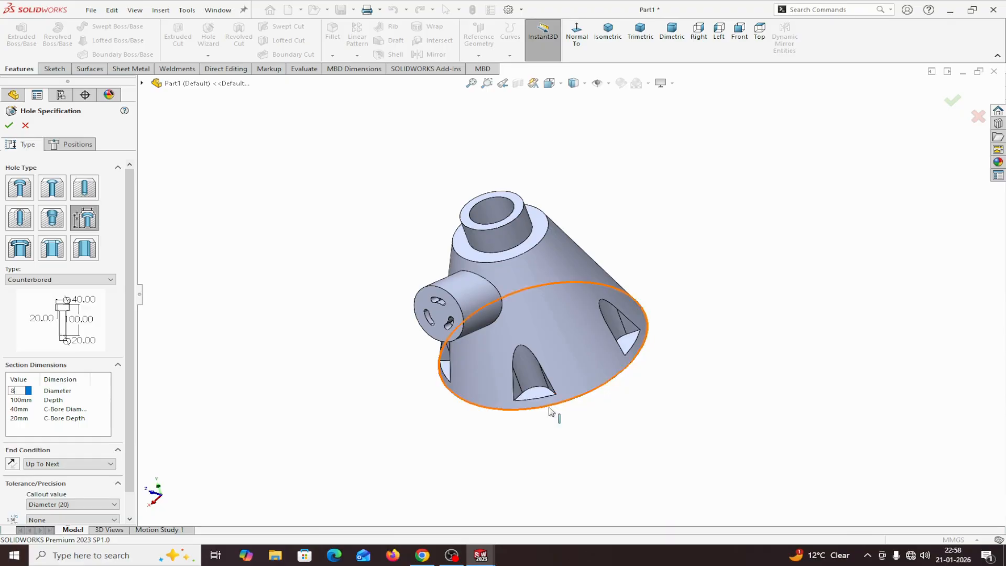
Try to edit the counterbored hole's depth, switching the end condition to Blind and back to Up To Next
{"action": "left_click", "coordinate": [22, 401]}
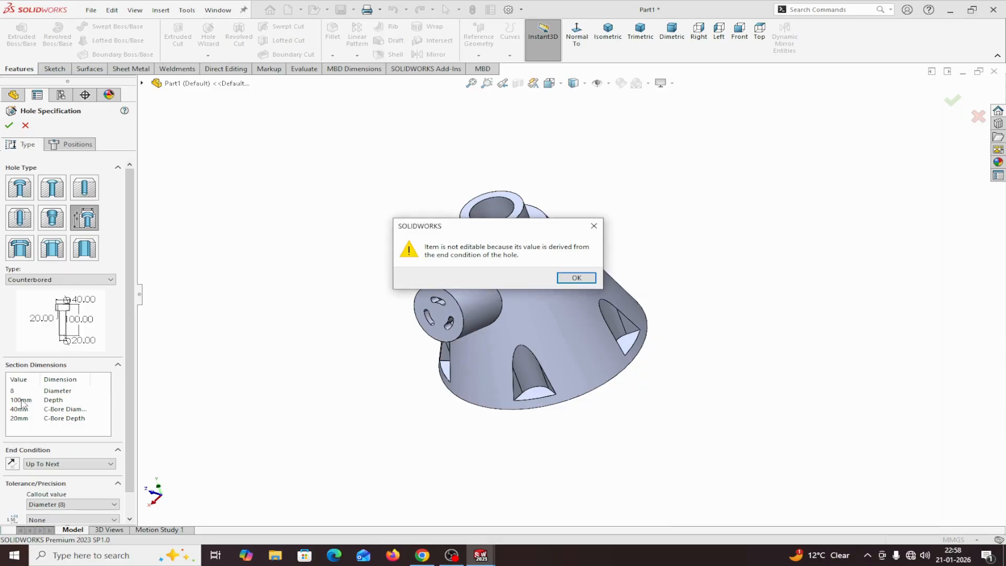
{"action": "left_click", "coordinate": [592, 282]}
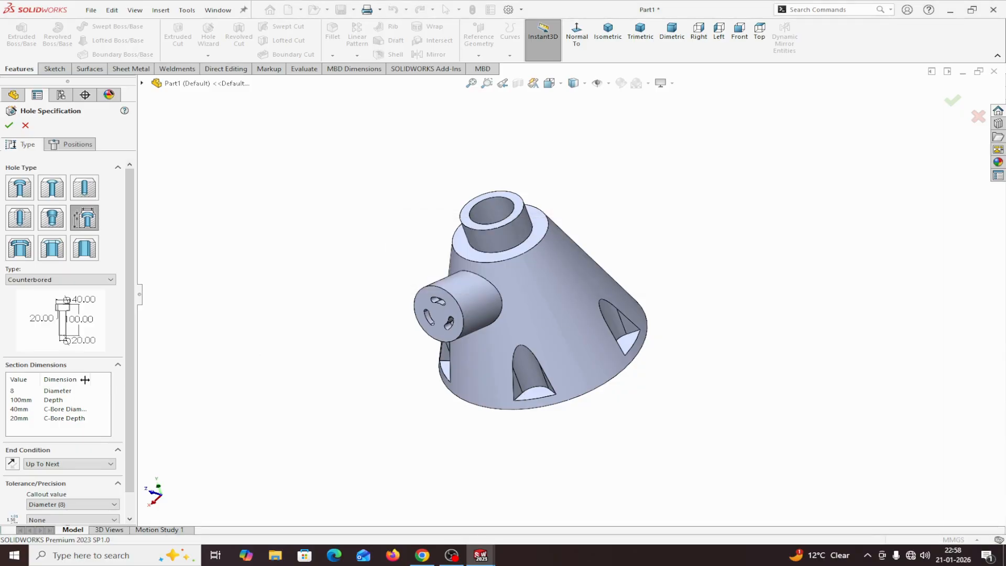
{"action": "left_click", "coordinate": [67, 463]}
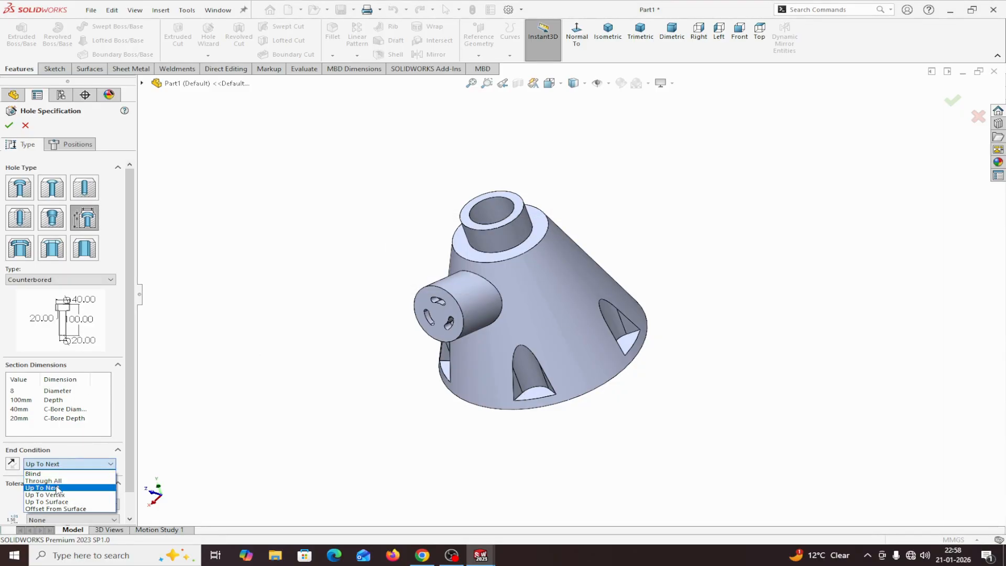
{"action": "left_click", "coordinate": [43, 475]}
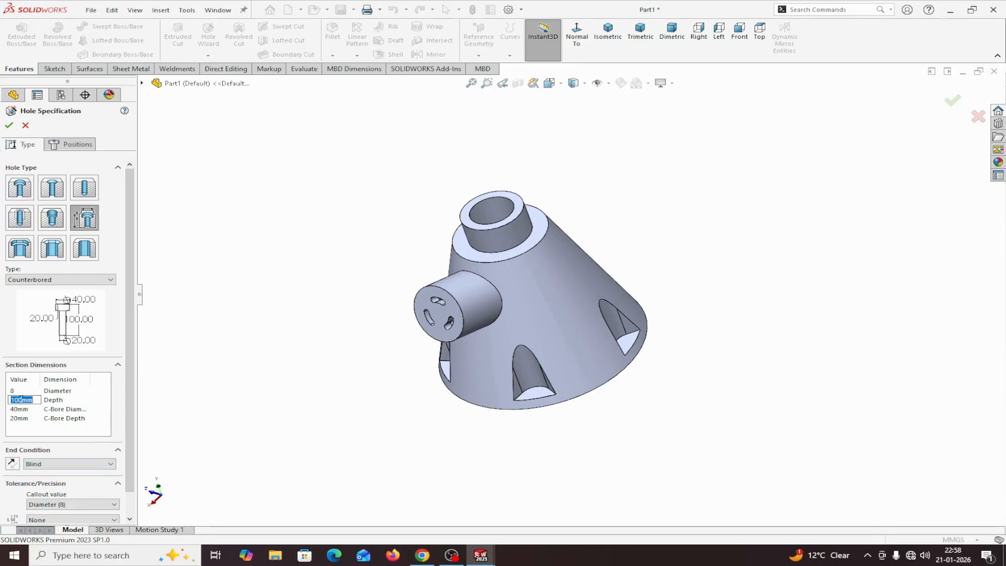
{"action": "left_click", "coordinate": [45, 464]}
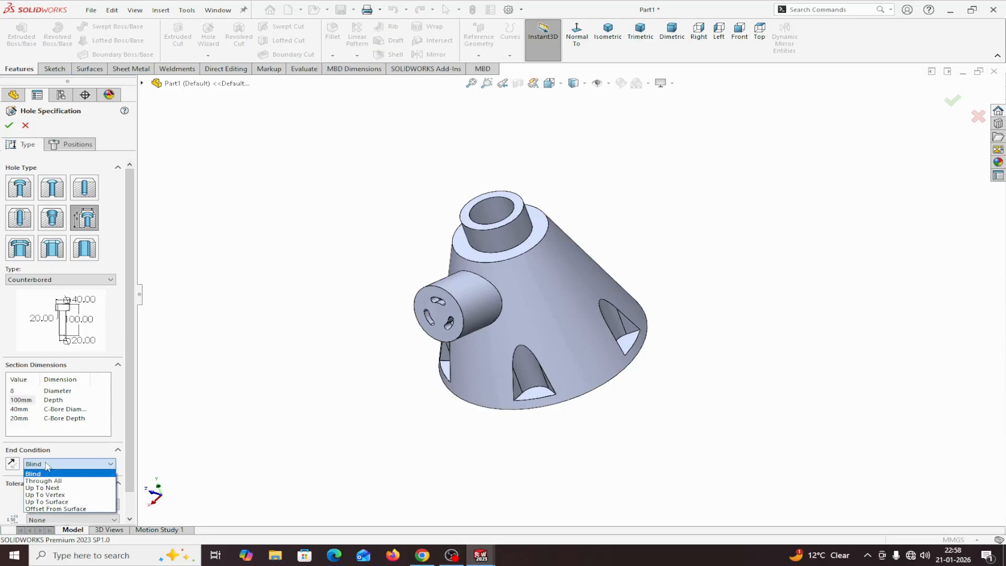
{"action": "left_click", "coordinate": [45, 485]}
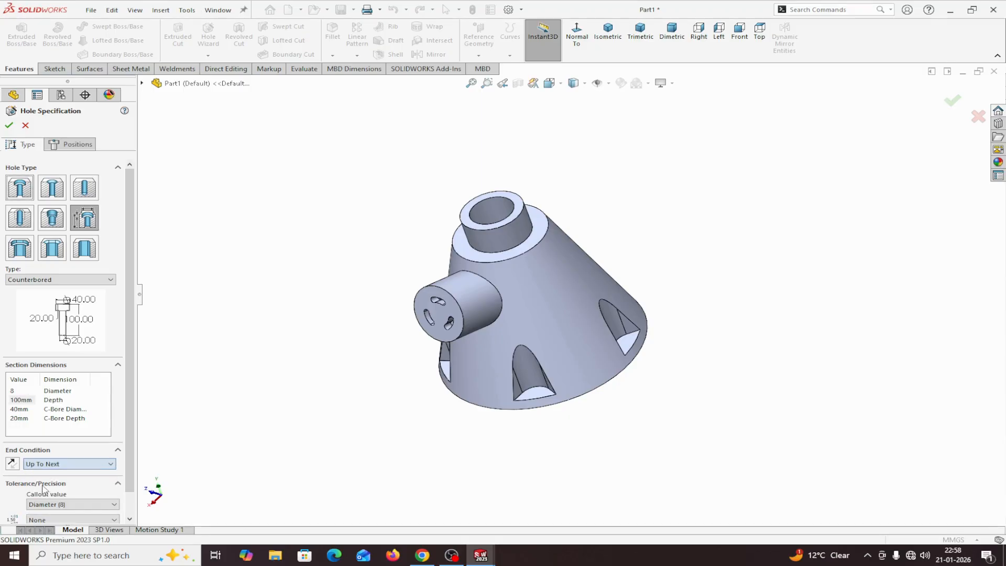
{"action": "left_click", "coordinate": [22, 400]}
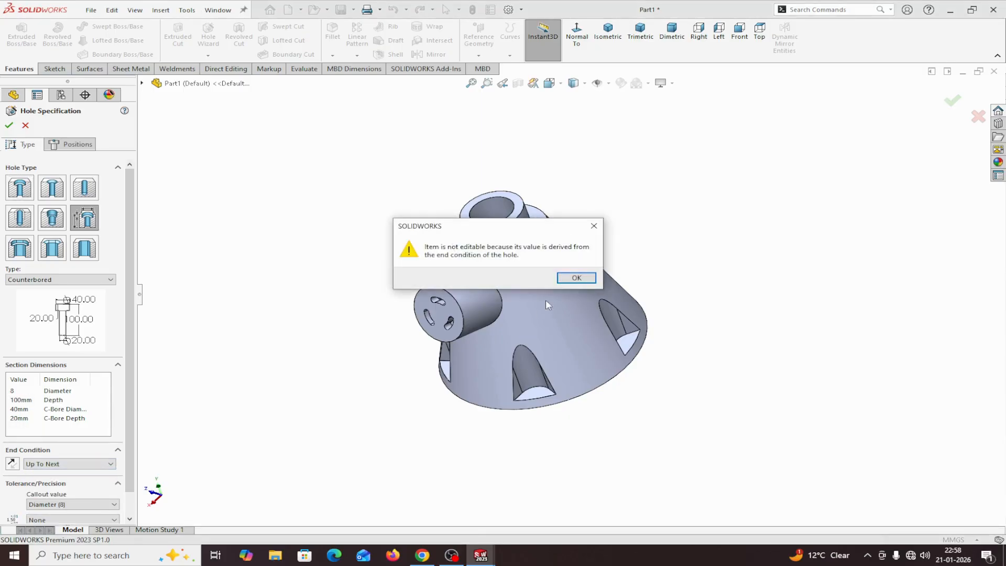
{"action": "left_click", "coordinate": [574, 278]}
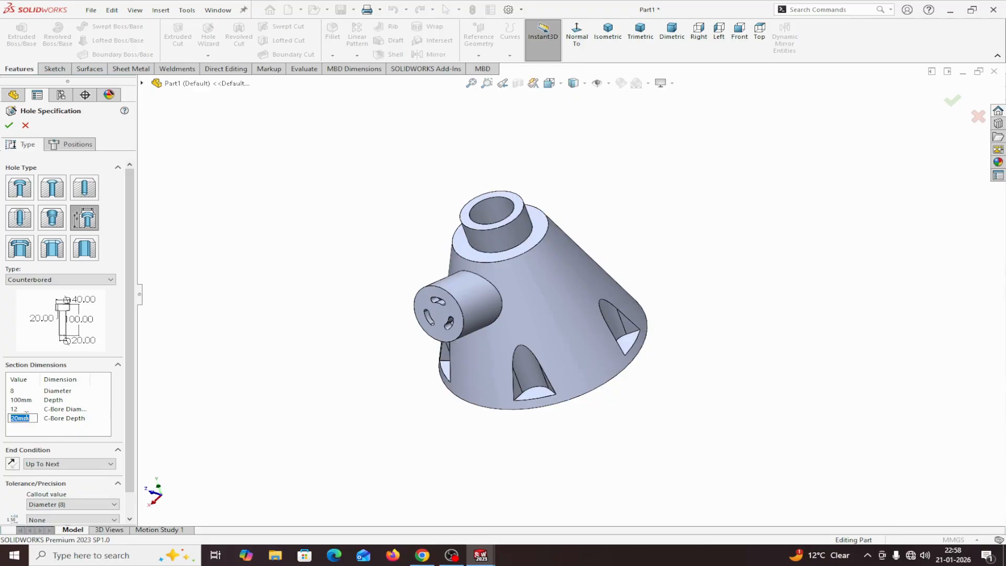
Set the counterbore diameter to 12 mm, enter the counterbore depth from the drawing callout, and proceed to positioning the hole
{"action": "key", "text": "Return"}
{"action": "left_click", "coordinate": [73, 144]}
{"action": "middle_click_drag", "start_coordinate": [603, 182], "coordinate": [603, 341]}
{"action": "scroll", "coordinate": [590, 360], "scroll_direction": "down", "scroll_amount": 5}
{"action": "scroll", "coordinate": [591, 360], "scroll_direction": "down", "scroll_amount": 3}
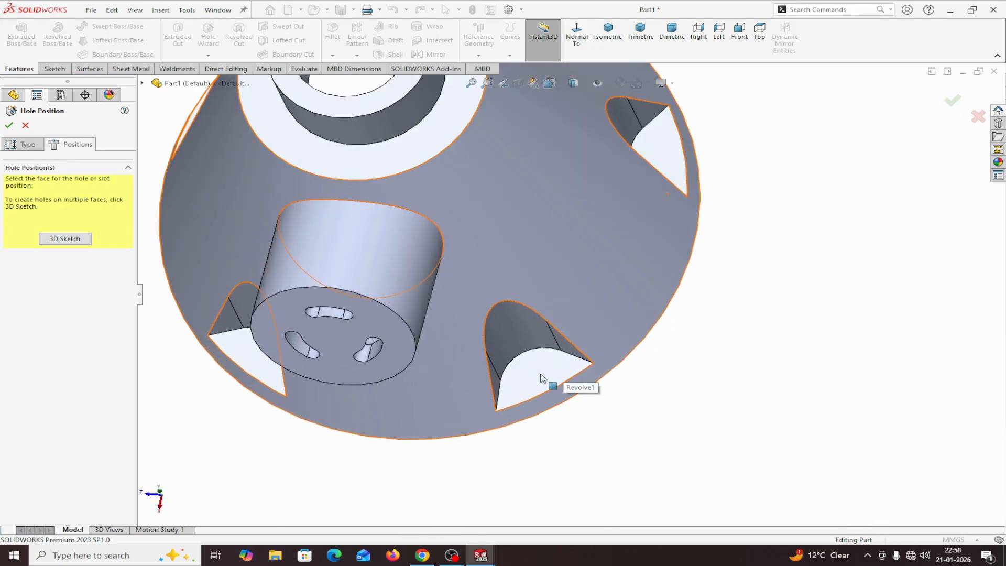
{"action": "left_click", "coordinate": [544, 373]}
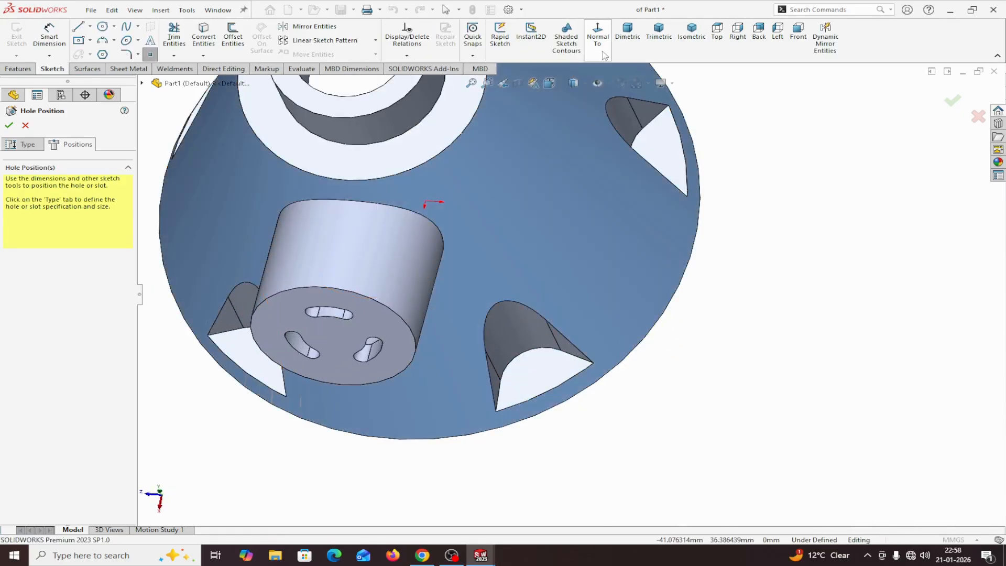
{"action": "left_click", "coordinate": [602, 51]}
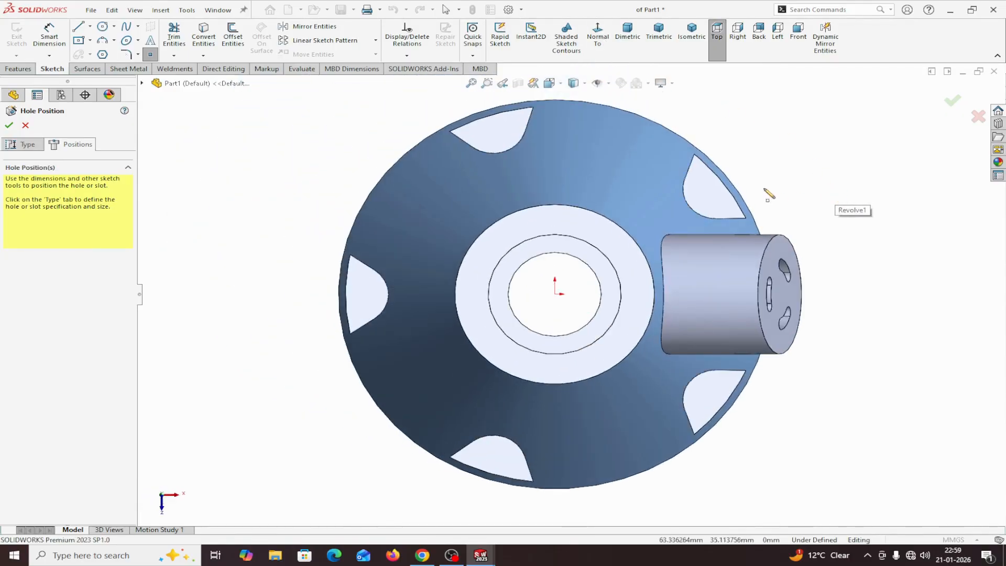
{"action": "scroll", "coordinate": [523, 118], "scroll_direction": "down", "scroll_amount": 2}
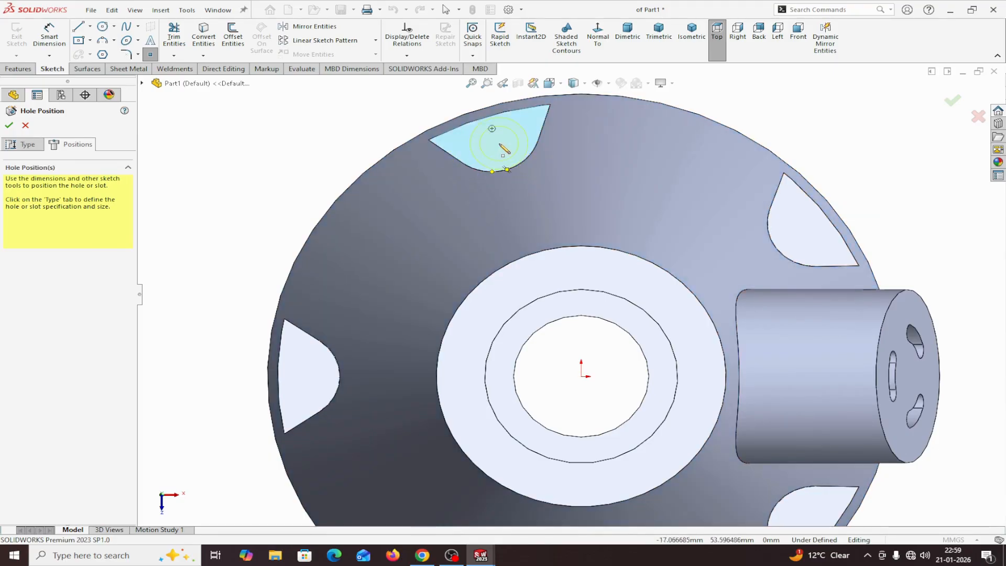
{"action": "scroll", "coordinate": [509, 165], "scroll_direction": "down", "scroll_amount": 2}
{"action": "scroll", "coordinate": [518, 159], "scroll_direction": "down", "scroll_amount": 1}
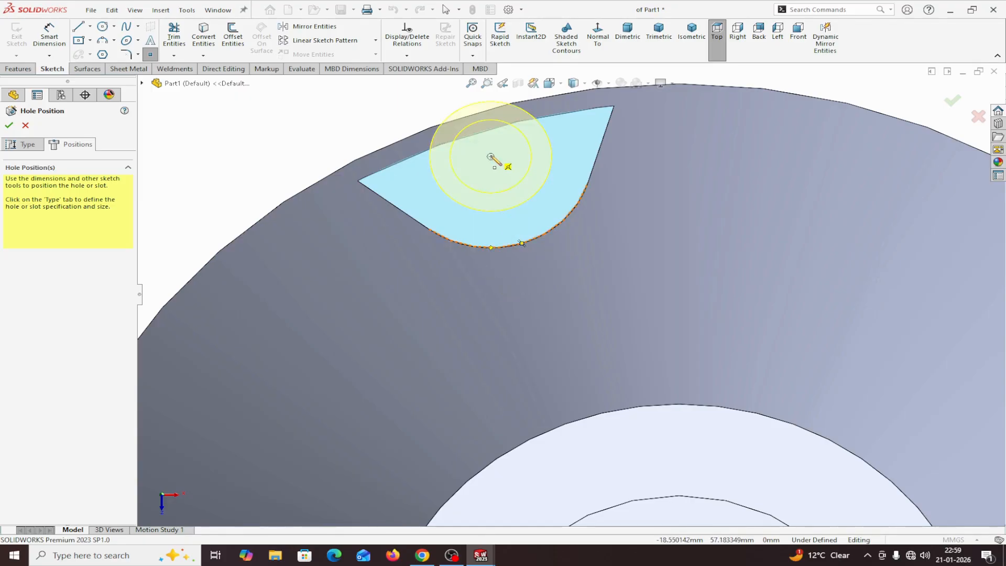
{"action": "scroll", "coordinate": [490, 157], "scroll_direction": "up", "scroll_amount": 2}
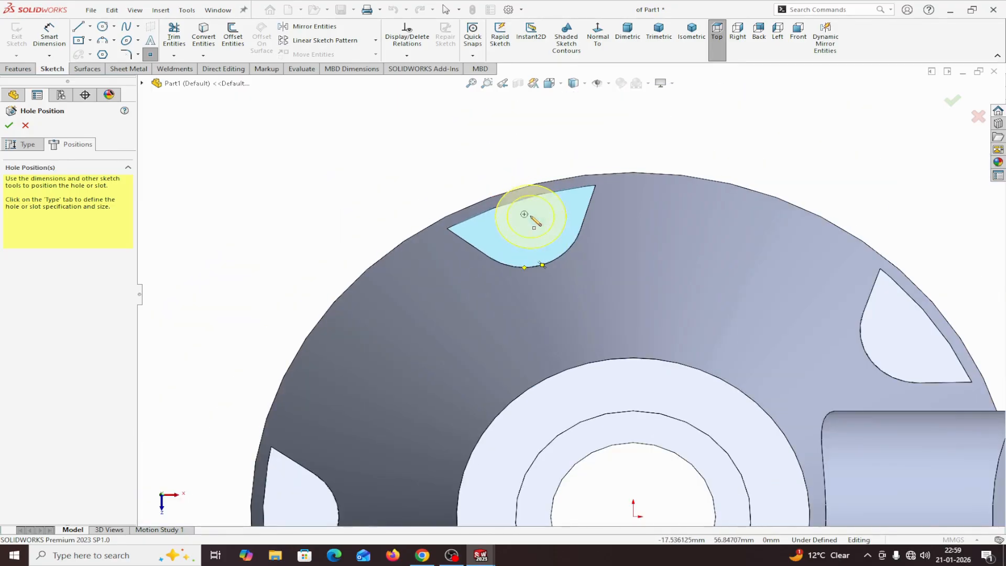
{"action": "scroll", "coordinate": [539, 229], "scroll_direction": "up", "scroll_amount": 3}
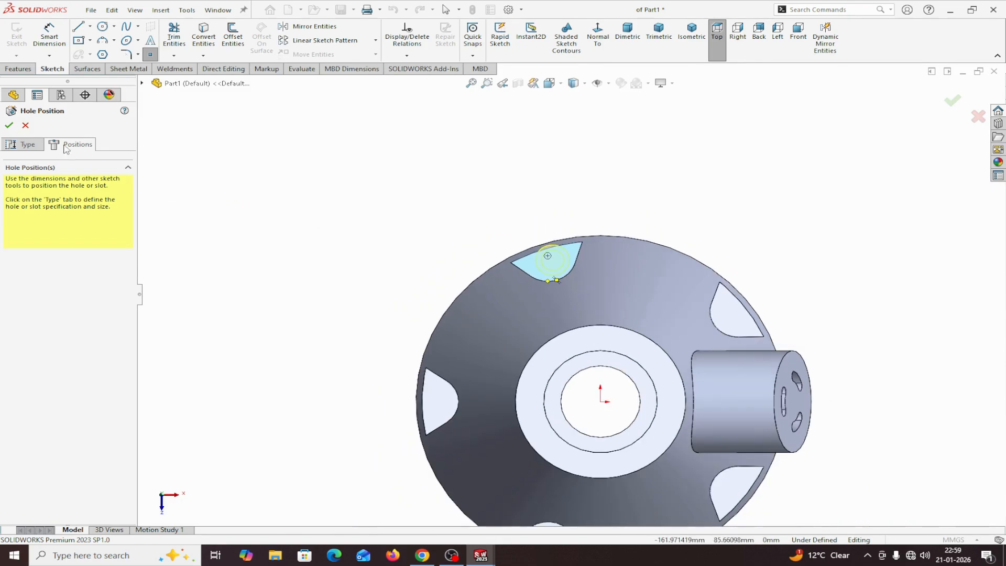
{"action": "left_click", "coordinate": [25, 126]}
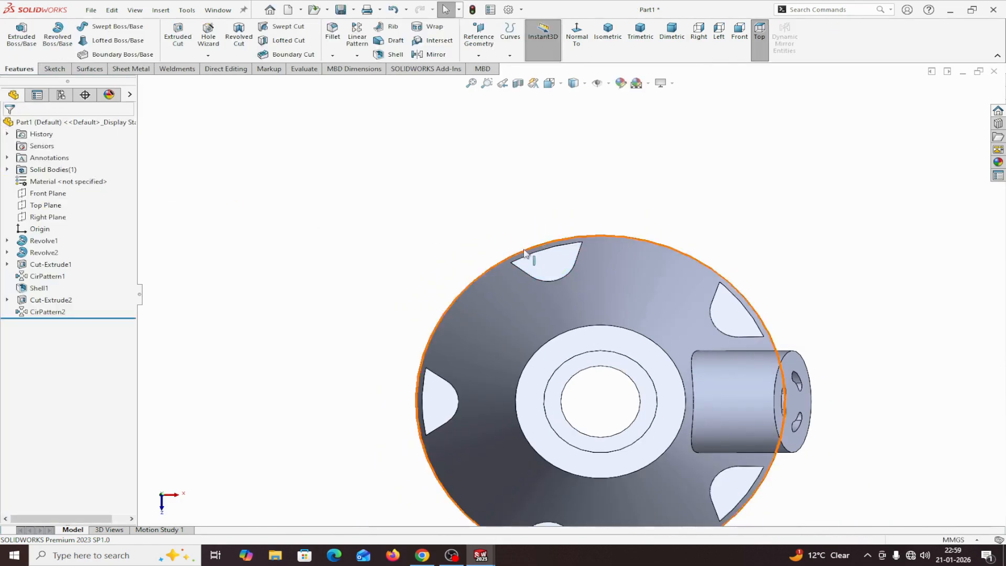
Switch to the exercise drawing and examine Section B-B and the front and bottom views for the base flange geometry
{"action": "scroll", "coordinate": [797, 321], "scroll_direction": "up", "scroll_amount": 3}
{"action": "middle_click_drag", "start_coordinate": [797, 321], "coordinate": [770, 284]}
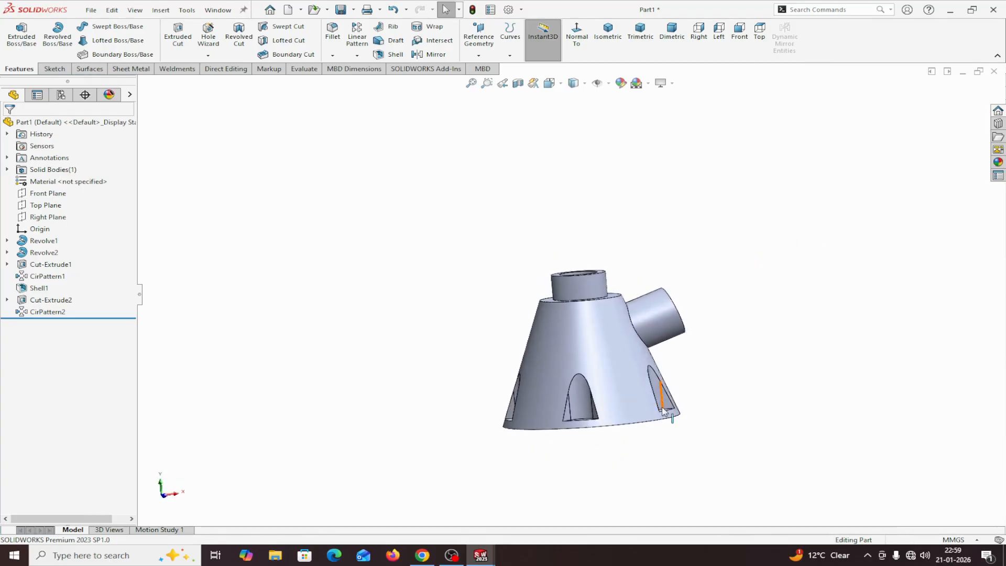
{"action": "scroll", "coordinate": [670, 417], "scroll_direction": "up", "scroll_amount": 2}
{"action": "mouse_move", "coordinate": [450, 554]}
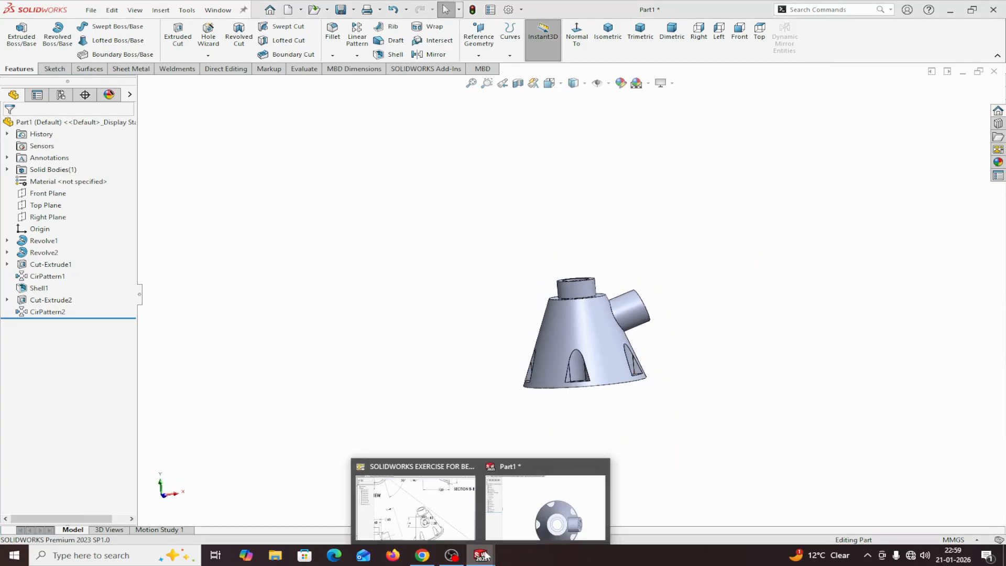
{"action": "left_click", "coordinate": [414, 503]}
{"action": "scroll", "coordinate": [584, 457], "scroll_direction": "up", "scroll_amount": 1}
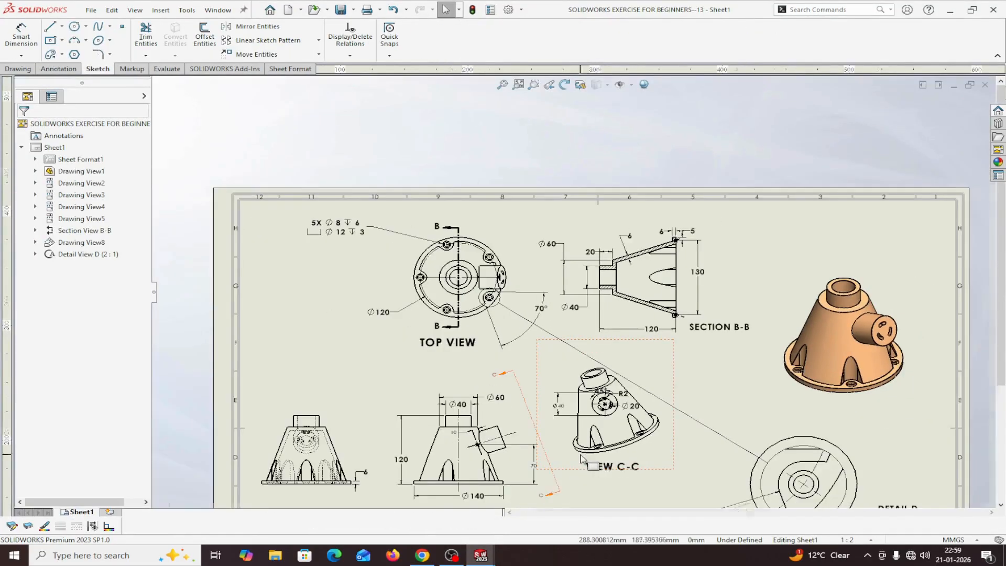
{"action": "scroll", "coordinate": [584, 455], "scroll_direction": "down", "scroll_amount": 2}
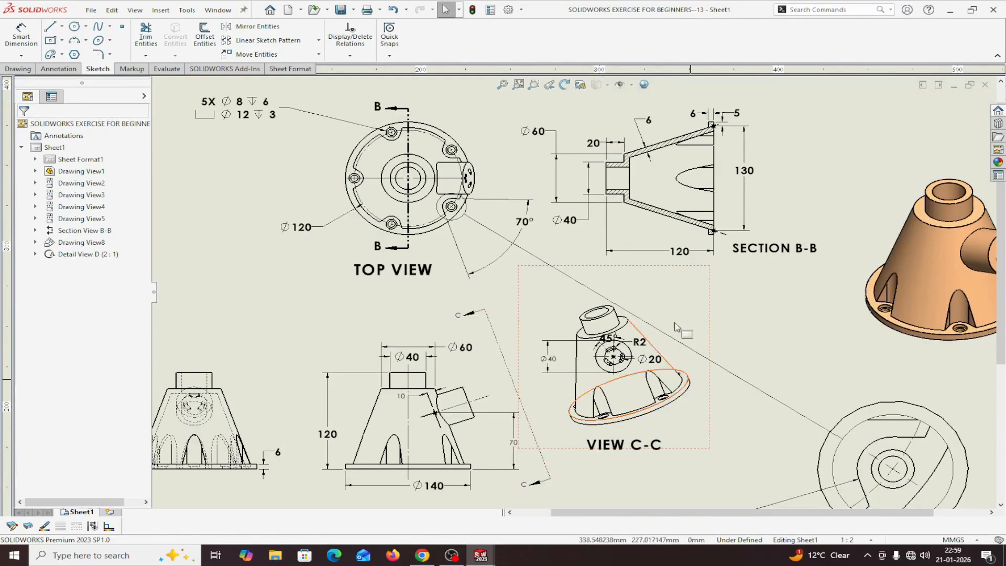
{"action": "scroll", "coordinate": [719, 159], "scroll_direction": "up", "scroll_amount": 2}
{"action": "scroll", "coordinate": [719, 159], "scroll_direction": "up", "scroll_amount": 3}
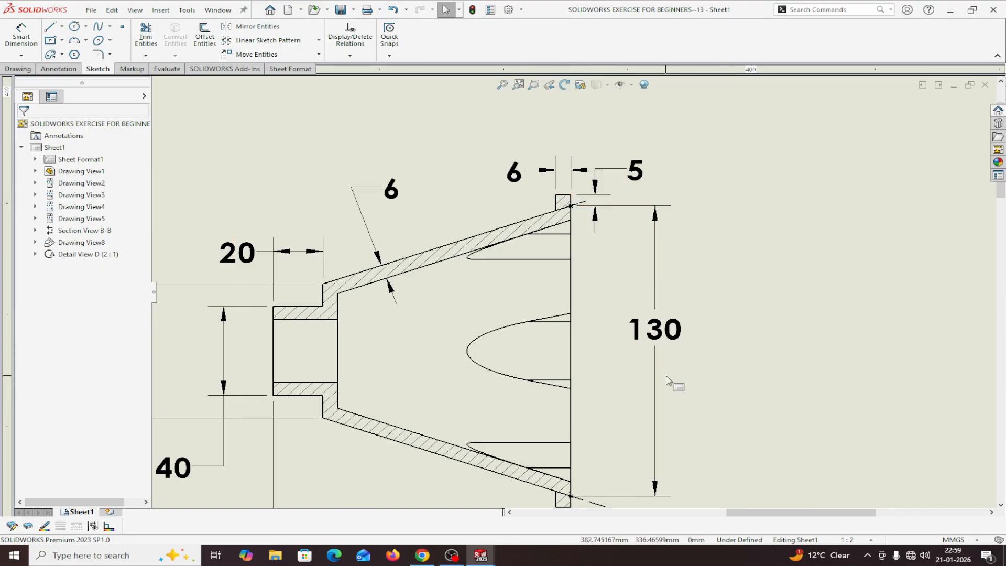
{"action": "scroll", "coordinate": [667, 380], "scroll_direction": "up", "scroll_amount": 10}
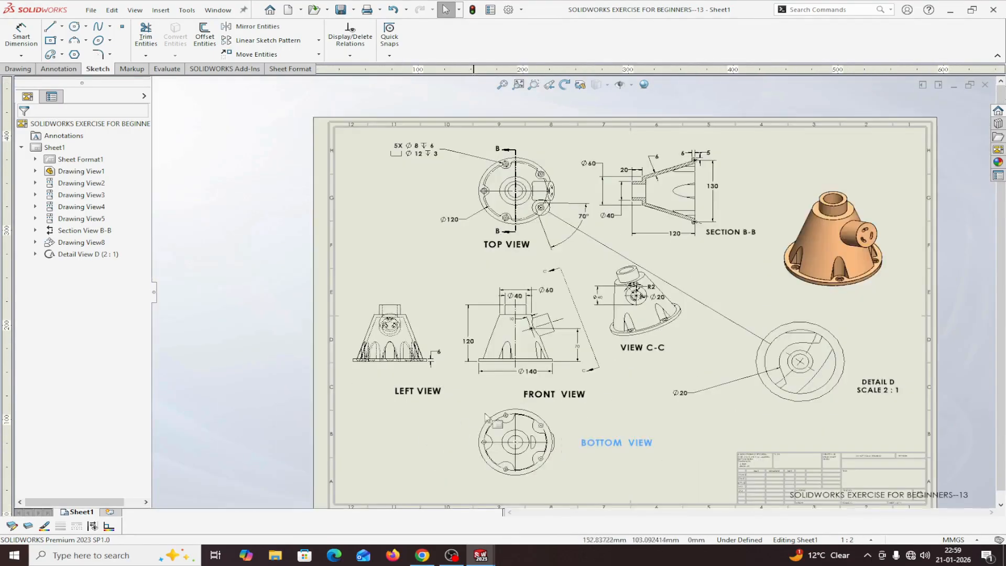
{"action": "scroll", "coordinate": [487, 417], "scroll_direction": "down", "scroll_amount": 5}
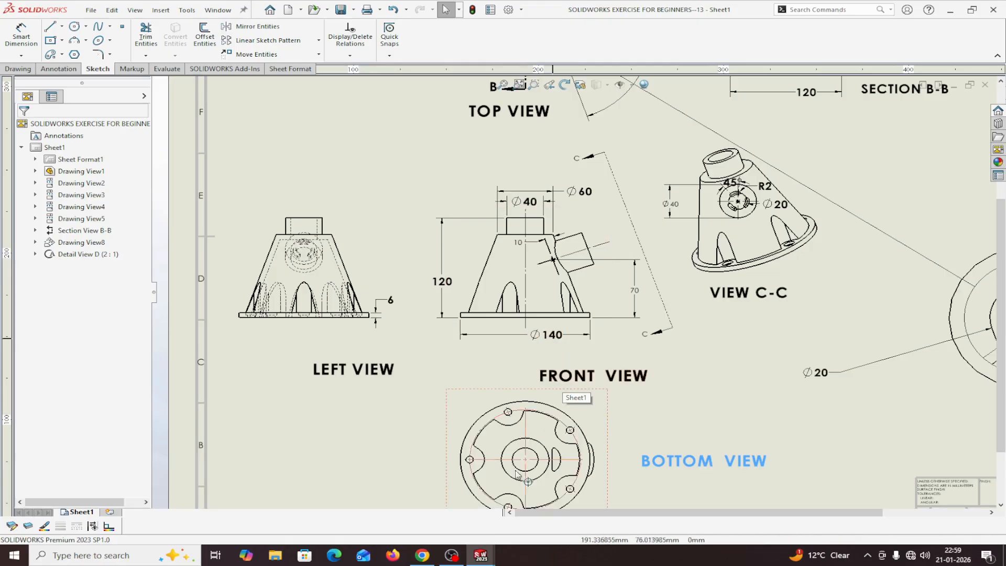
{"action": "mouse_move", "coordinate": [476, 561]}
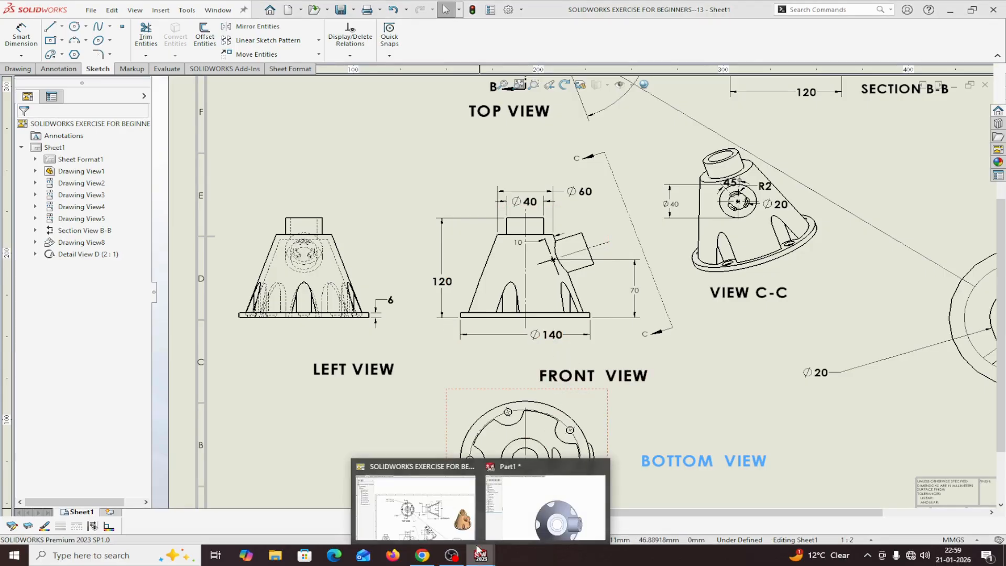
Return to the part and start a new sketch on the Front Plane, viewed normal to it
{"action": "left_click", "coordinate": [545, 507]}
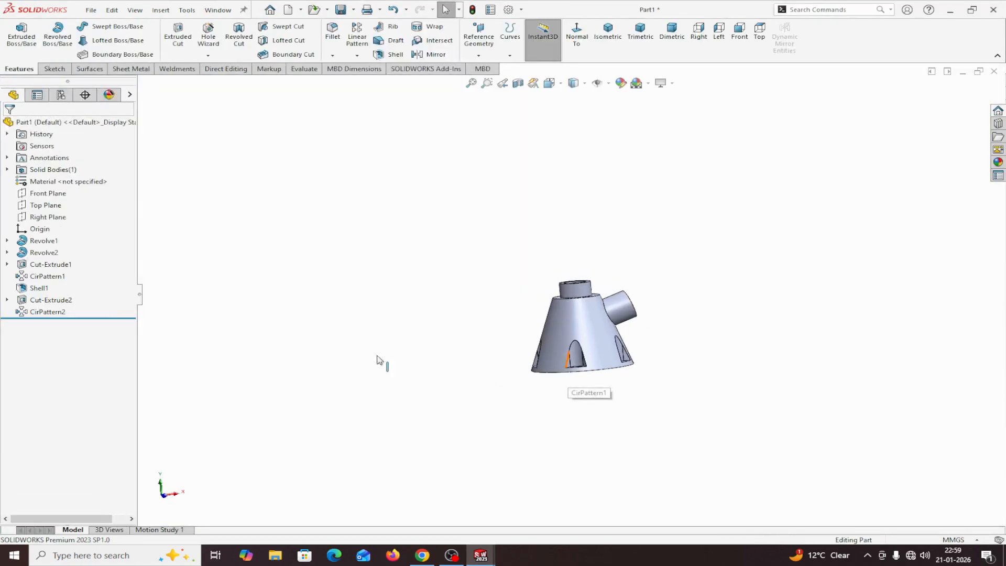
{"action": "left_click", "coordinate": [50, 193]}
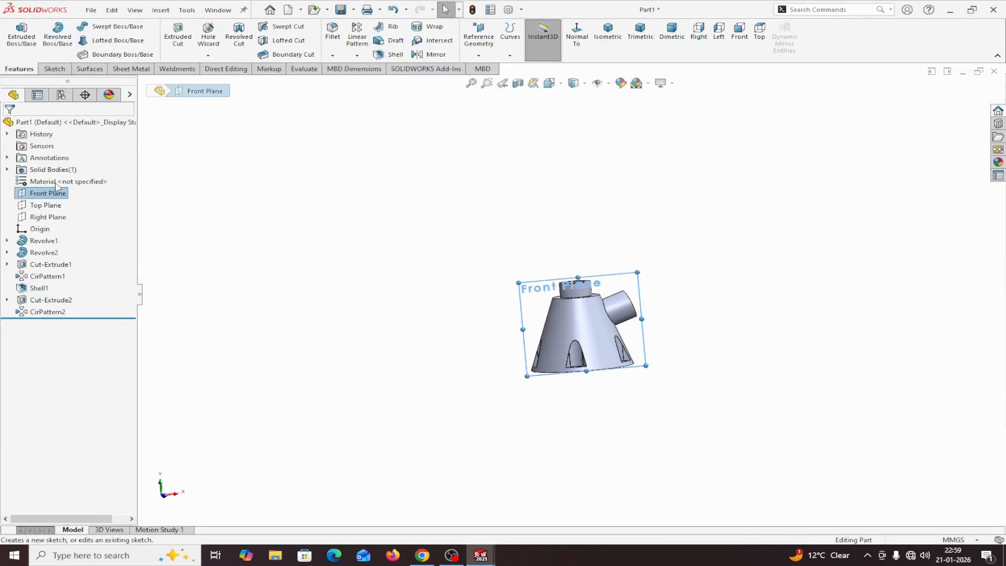
{"action": "left_click", "coordinate": [57, 186]}
{"action": "left_click", "coordinate": [595, 38]}
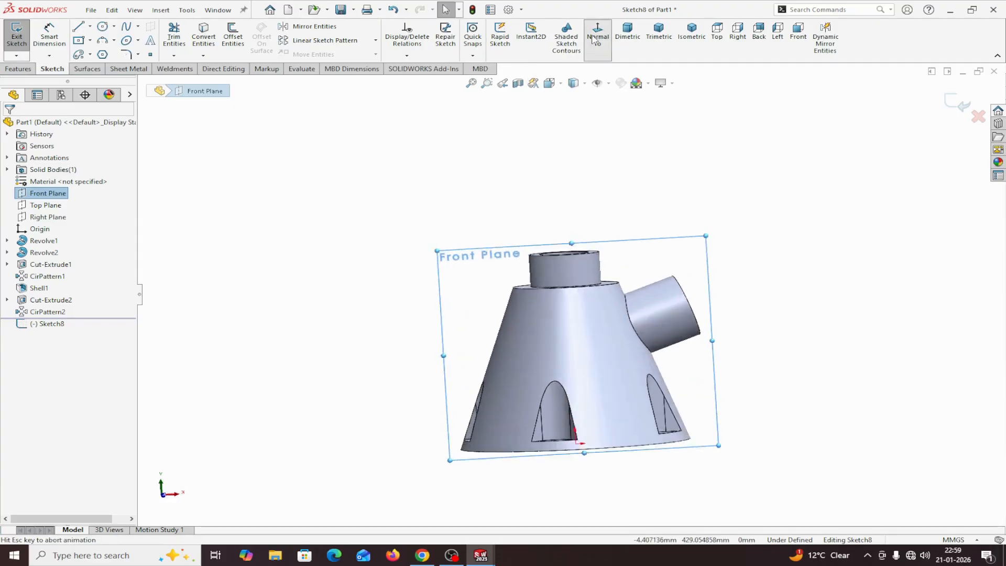
{"action": "scroll", "coordinate": [621, 353], "scroll_direction": "up", "scroll_amount": 3}
{"action": "scroll", "coordinate": [621, 365], "scroll_direction": "down", "scroll_amount": 4}
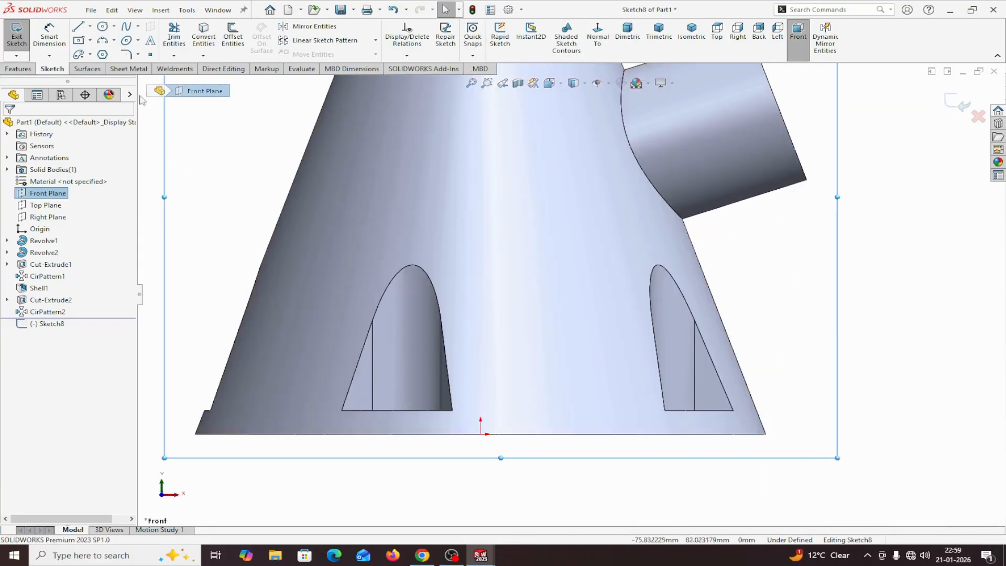
Sketch a three-line flange profile outward from the cone's right-hand base corner, about 5 mm wide and 5 mm high, closing back onto the slanted edge
{"action": "left_click", "coordinate": [83, 27]}
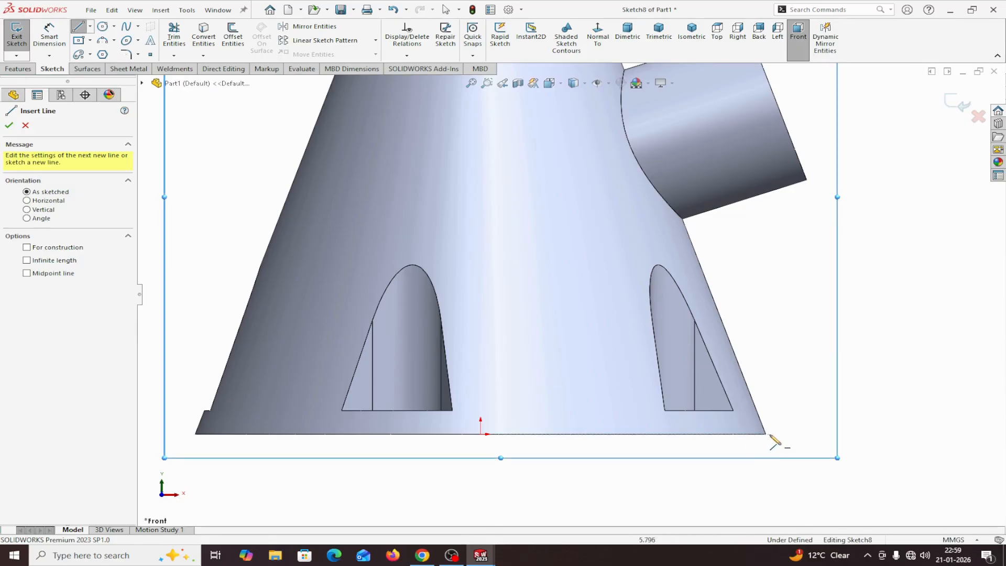
{"action": "left_click", "coordinate": [765, 434]}
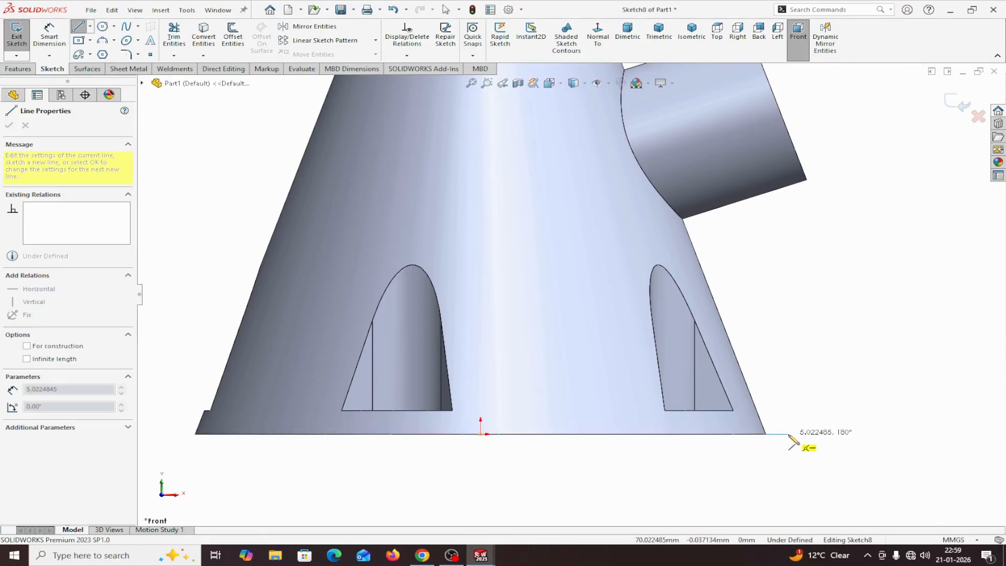
{"action": "left_click", "coordinate": [790, 434]}
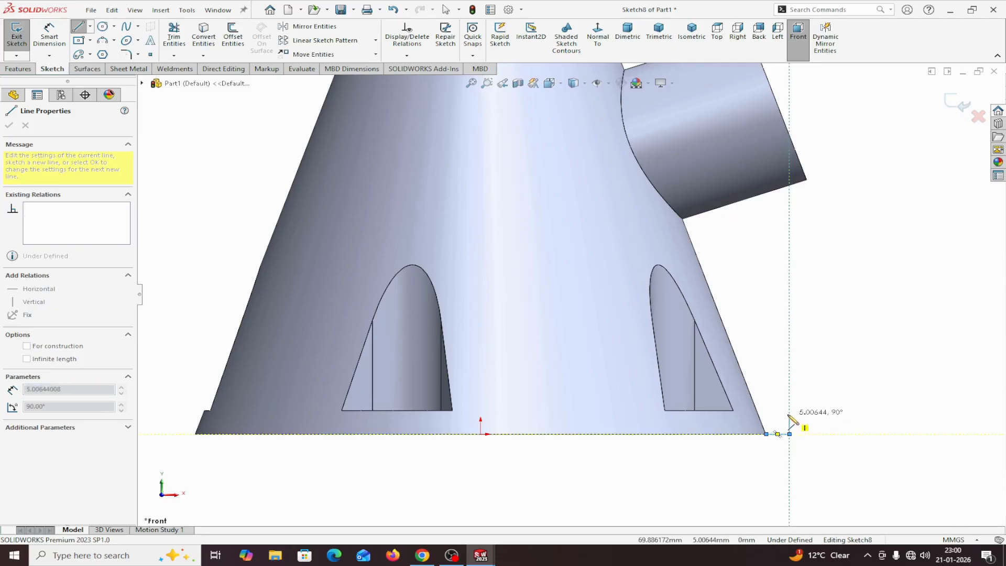
{"action": "left_click", "coordinate": [789, 415]}
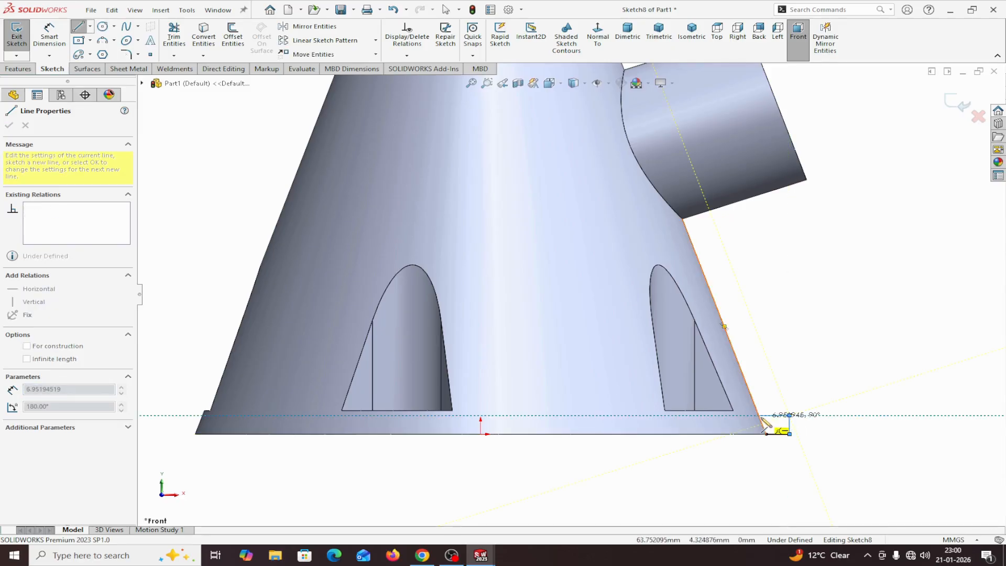
{"action": "left_click", "coordinate": [759, 415]}
{"action": "right_click", "coordinate": [760, 416]}
{"action": "left_click", "coordinate": [791, 425]}
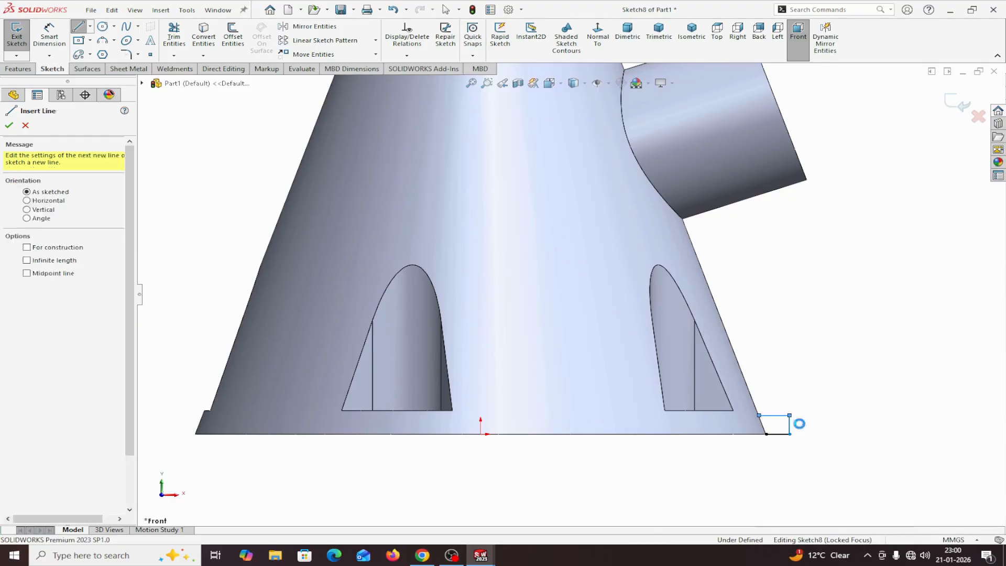
Convert the cone's slanted outer edge beside the flange profile into a sketch line
{"action": "scroll", "coordinate": [801, 387], "scroll_direction": "down", "scroll_amount": 2}
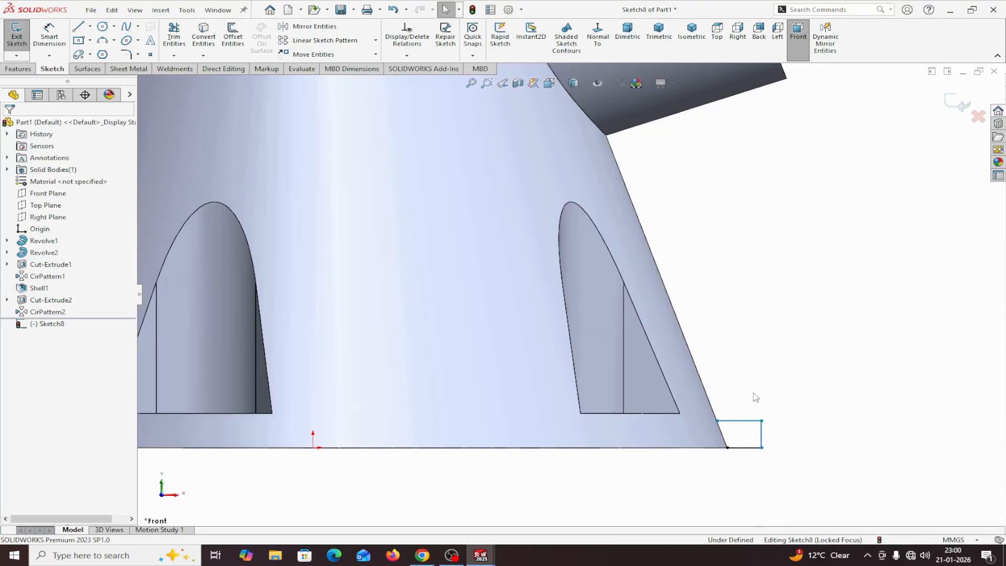
{"action": "left_click", "coordinate": [712, 405]}
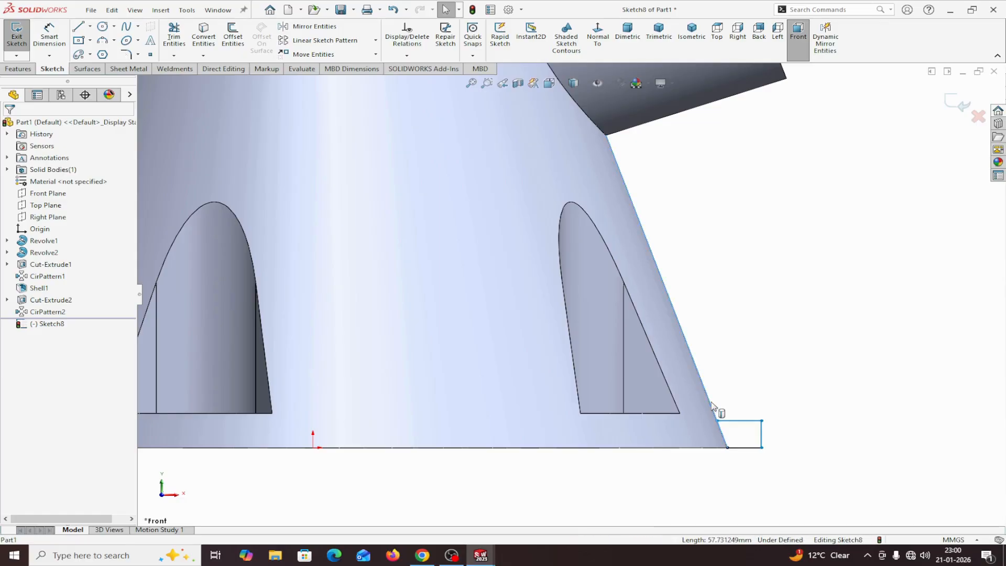
{"action": "left_click", "coordinate": [210, 45]}
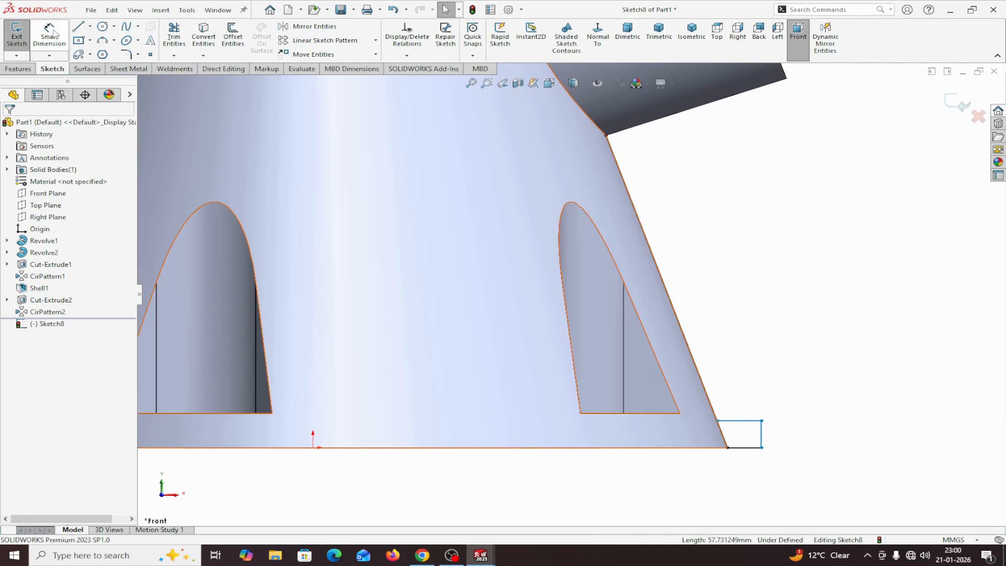
Dimension the flange profile's bottom line to 5 mm
{"action": "left_click", "coordinate": [54, 34]}
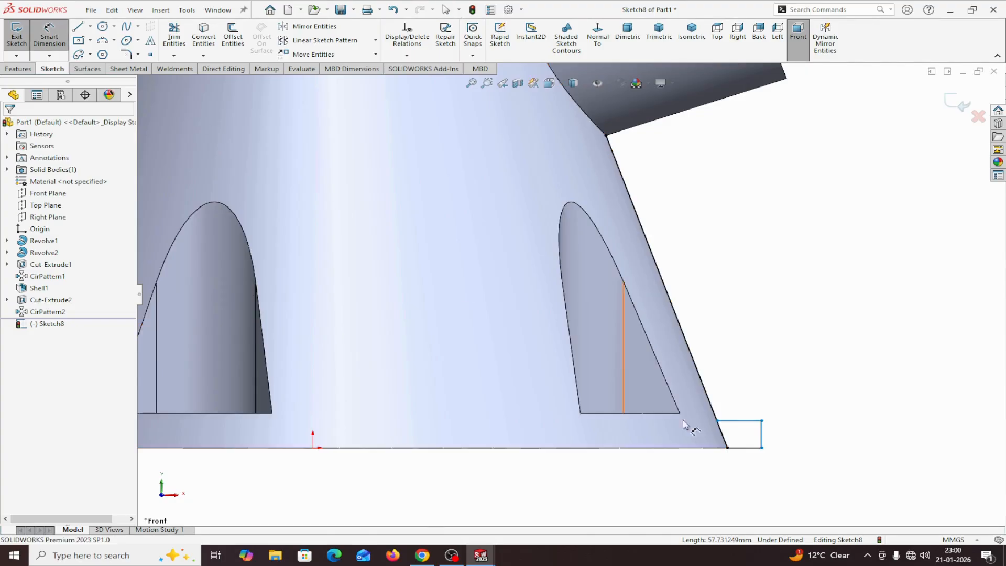
{"action": "left_click", "coordinate": [753, 453]}
{"action": "left_click", "coordinate": [792, 475]}
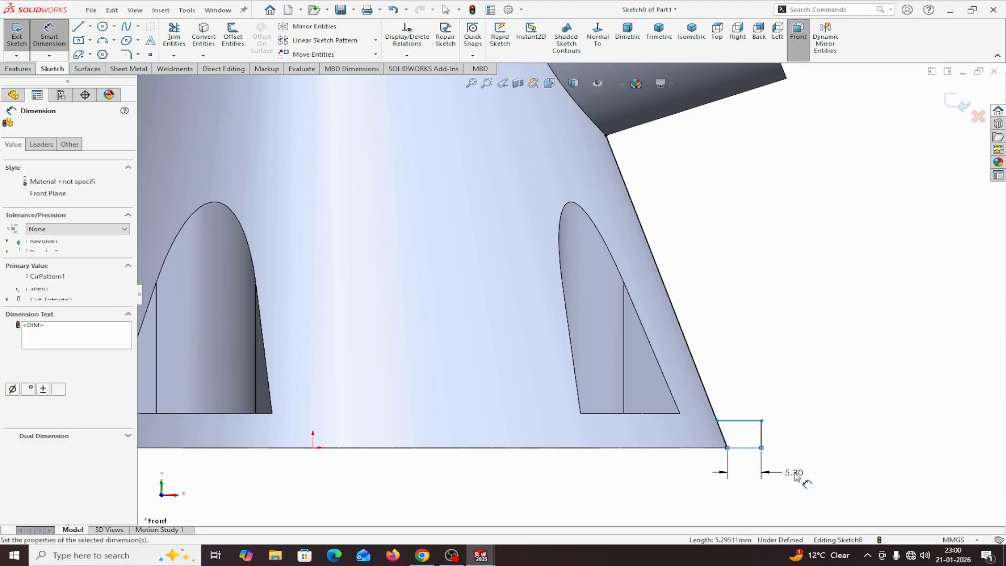
{"action": "type", "text": "5"}
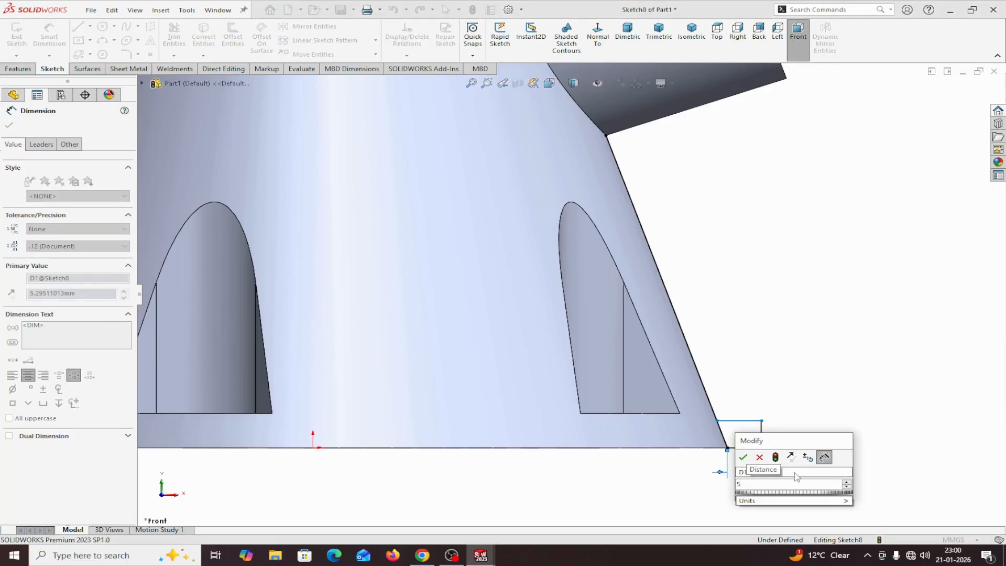
{"action": "left_click", "coordinate": [744, 458]}
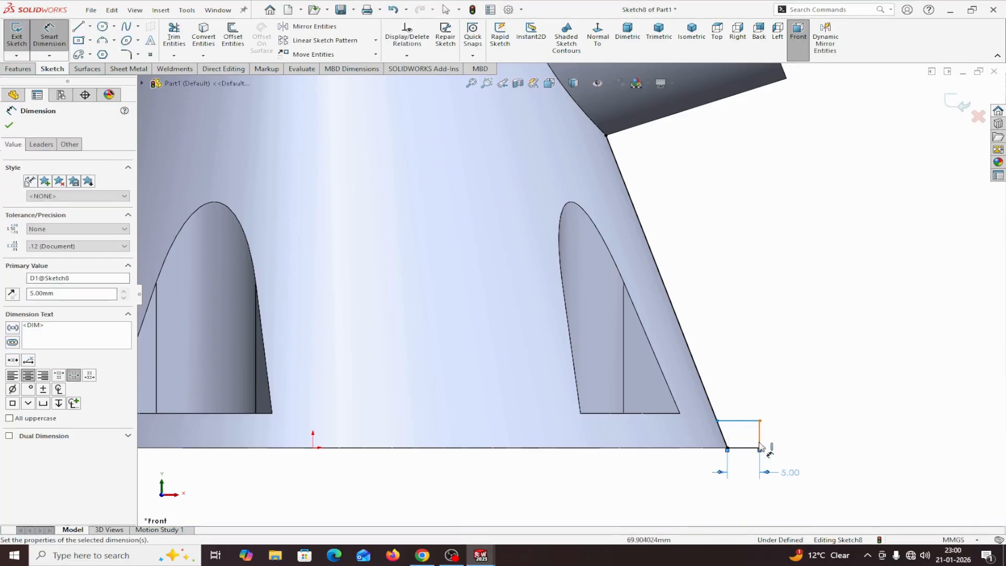
Dimension the flange profile's outer vertical line to 6 mm
{"action": "left_click", "coordinate": [760, 441]}
{"action": "left_click", "coordinate": [806, 433]}
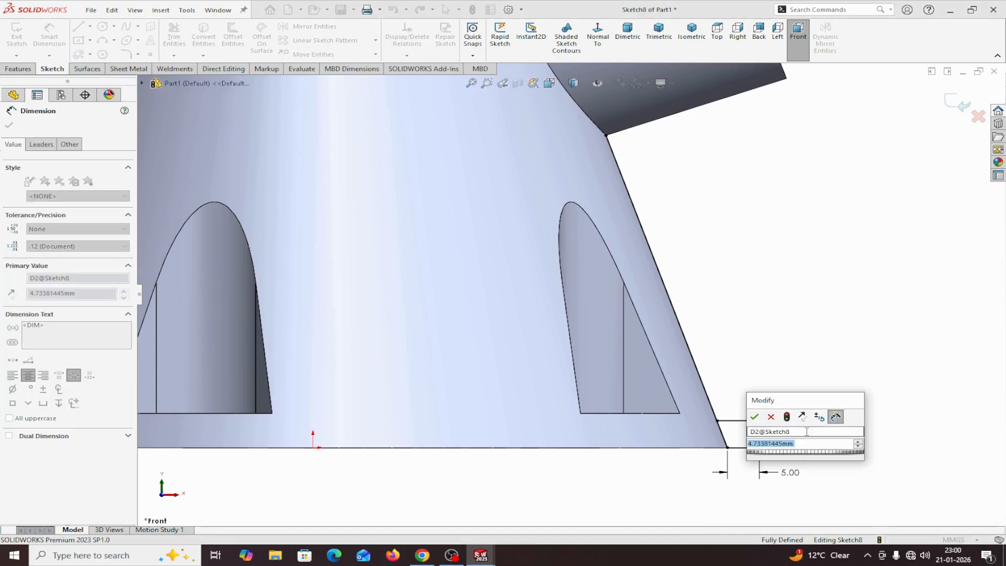
{"action": "type", "text": "6+"}
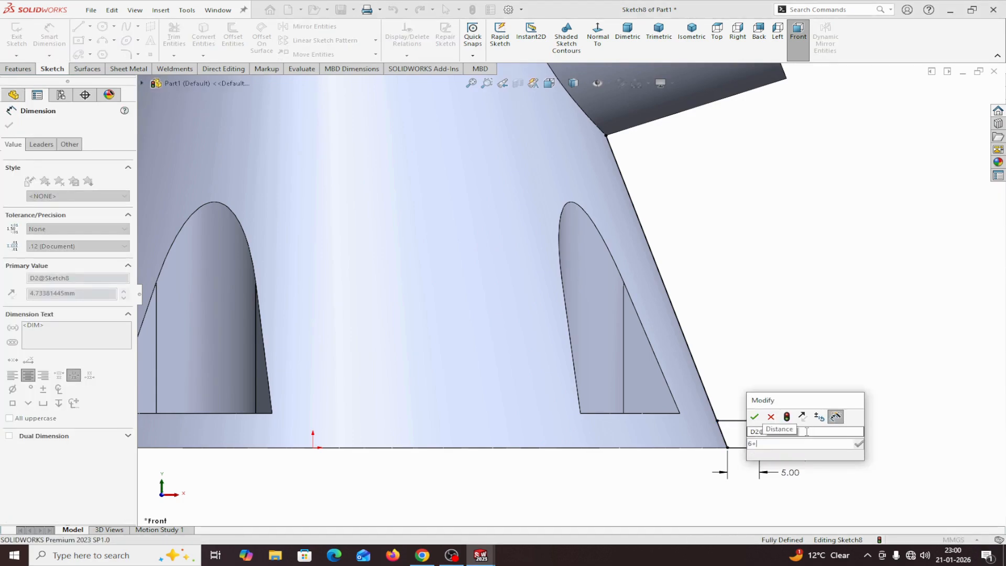
{"action": "key", "text": "BackSpace"}
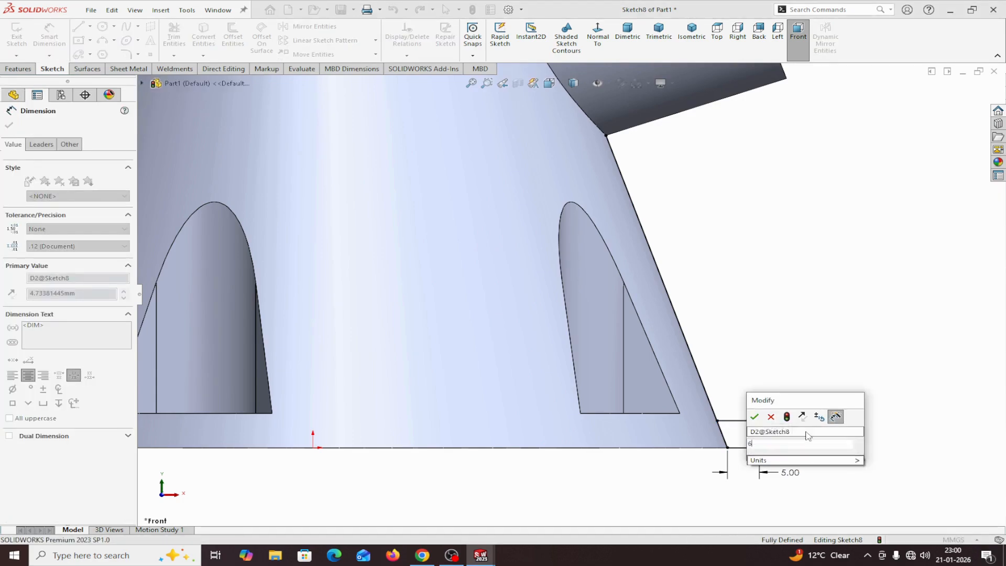
{"action": "left_click", "coordinate": [755, 416]}
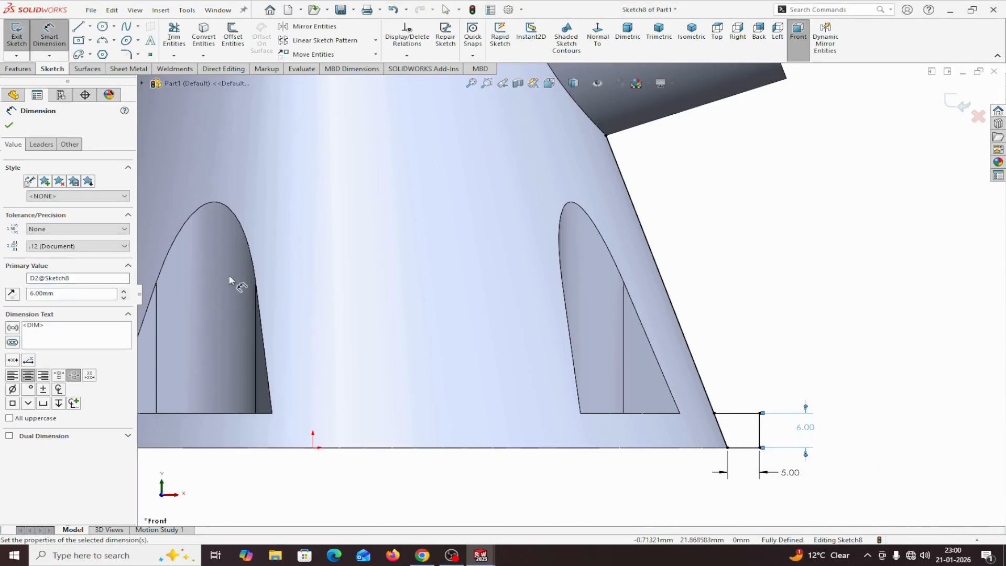
{"action": "left_click", "coordinate": [9, 126]}
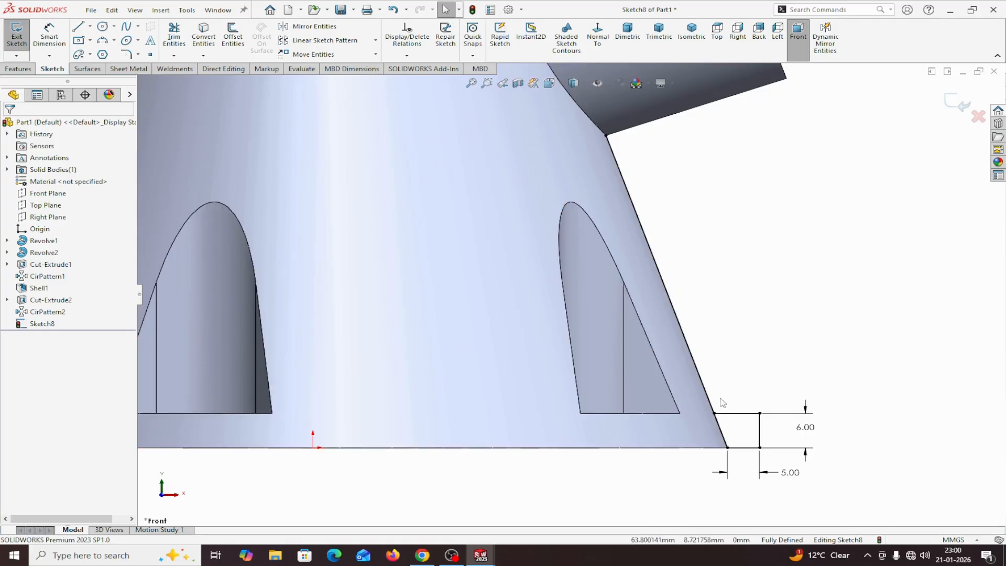
Trim away the converted slanted cone line above the flange profile
{"action": "left_click", "coordinate": [174, 36]}
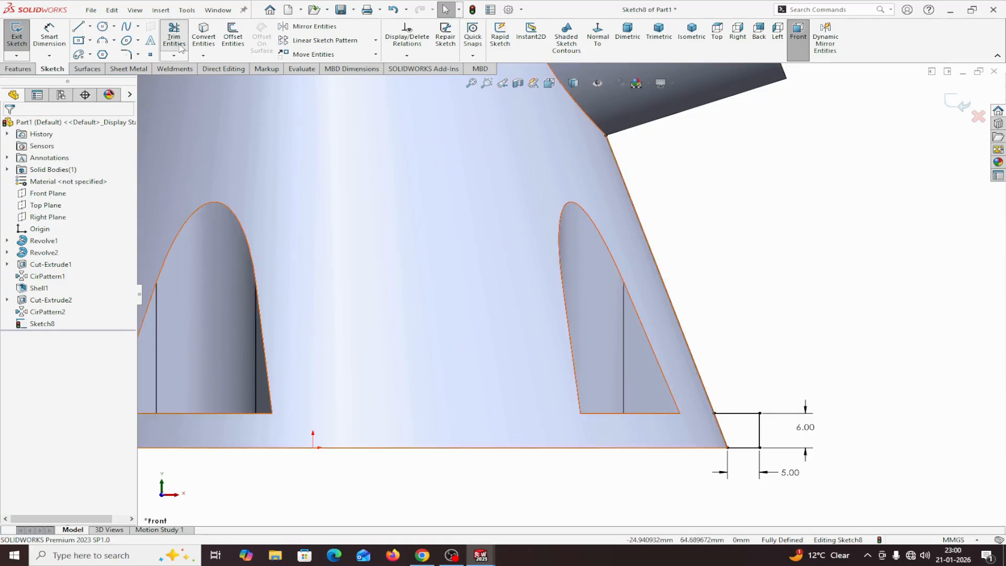
{"action": "left_click", "coordinate": [711, 401]}
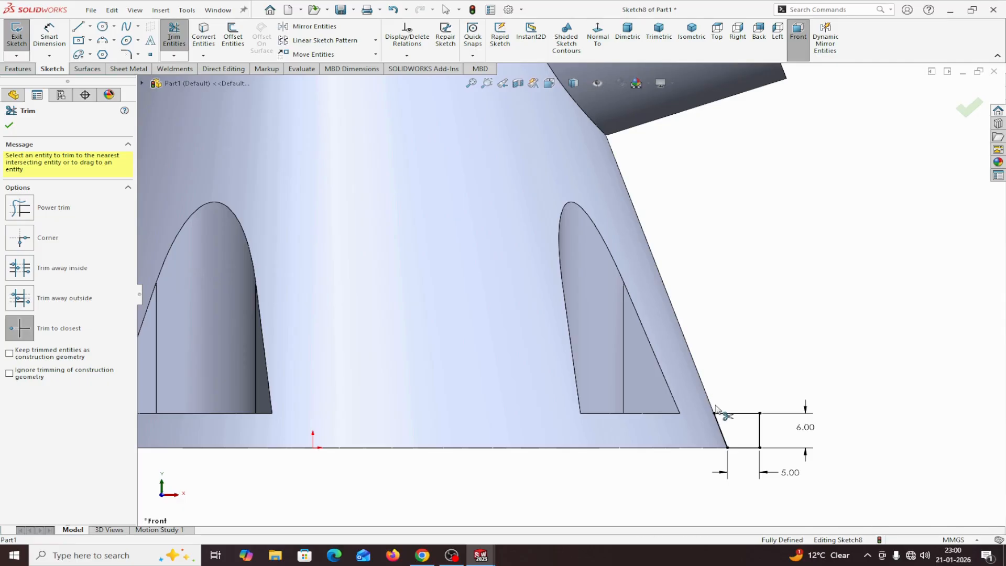
{"action": "left_click", "coordinate": [9, 125]}
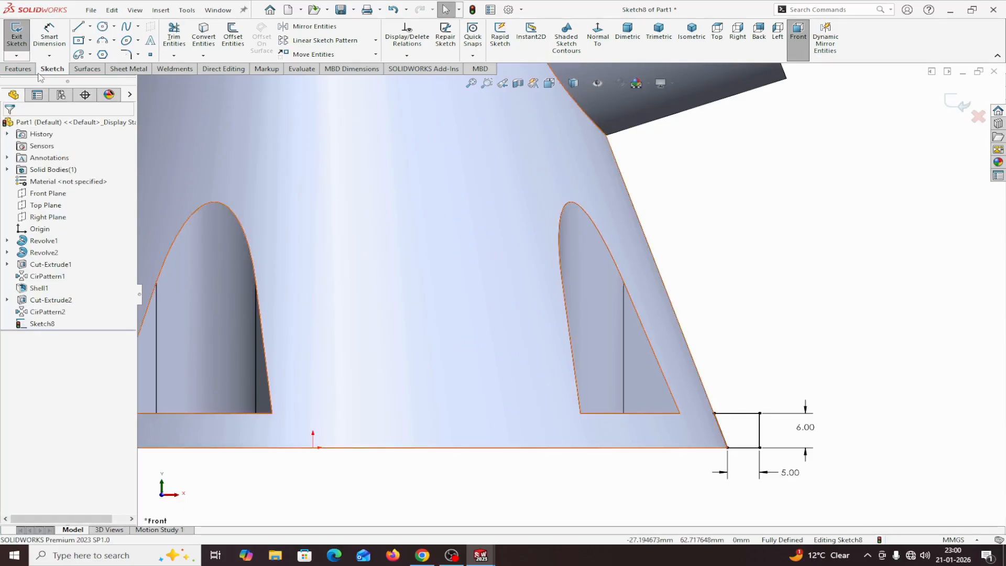
{"action": "left_click", "coordinate": [18, 69]}
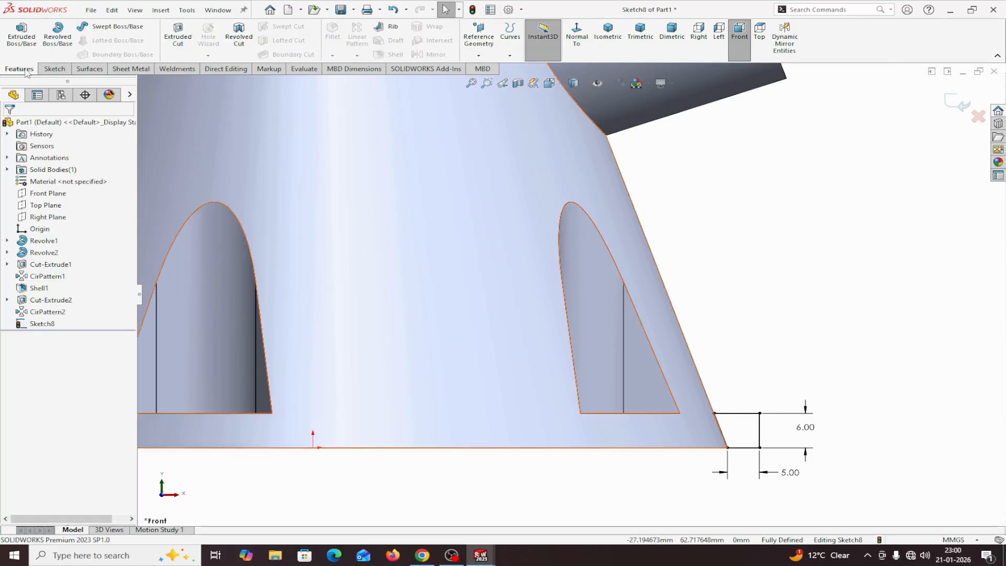
{"action": "left_click", "coordinate": [57, 32]}
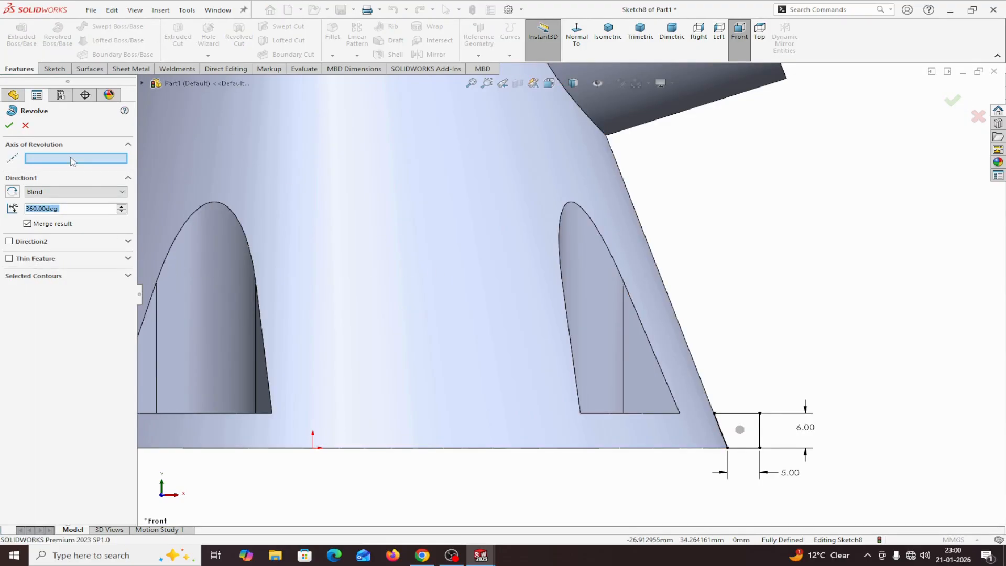
{"action": "left_click", "coordinate": [25, 125]}
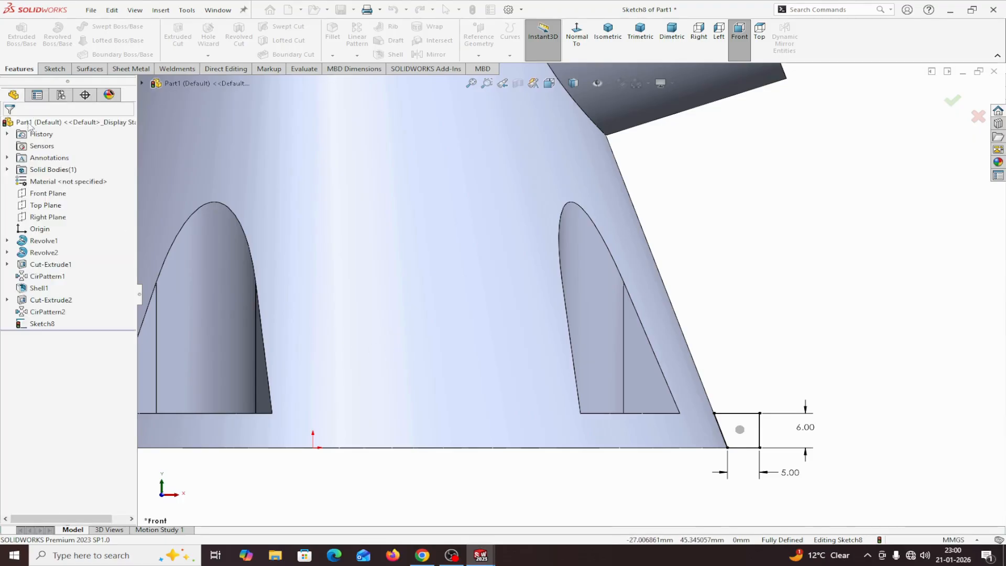
Sketch a vertical centerline about 41.5 mm long upward from the origin
{"action": "left_click", "coordinate": [55, 68]}
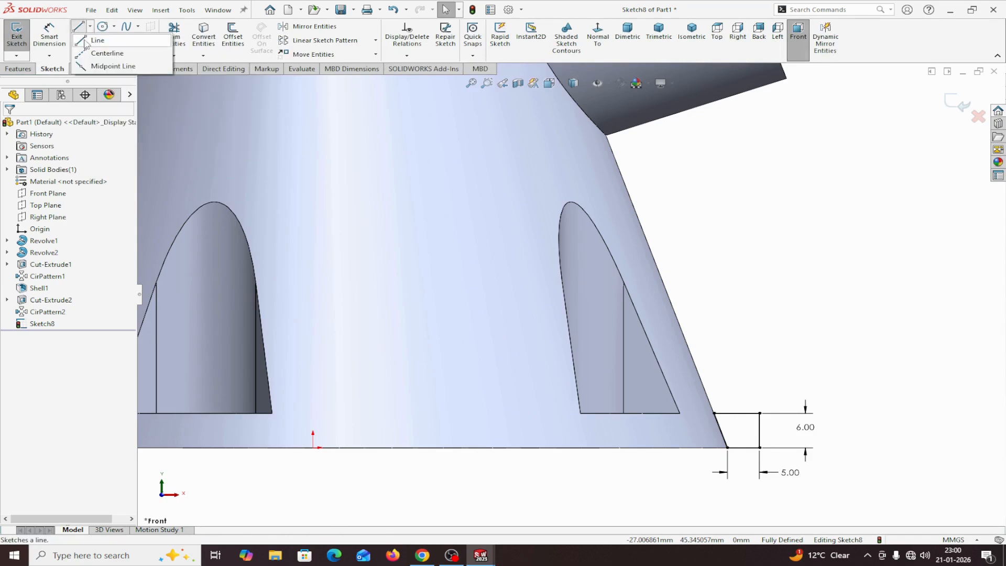
{"action": "left_click", "coordinate": [313, 447]}
{"action": "left_click", "coordinate": [313, 210]}
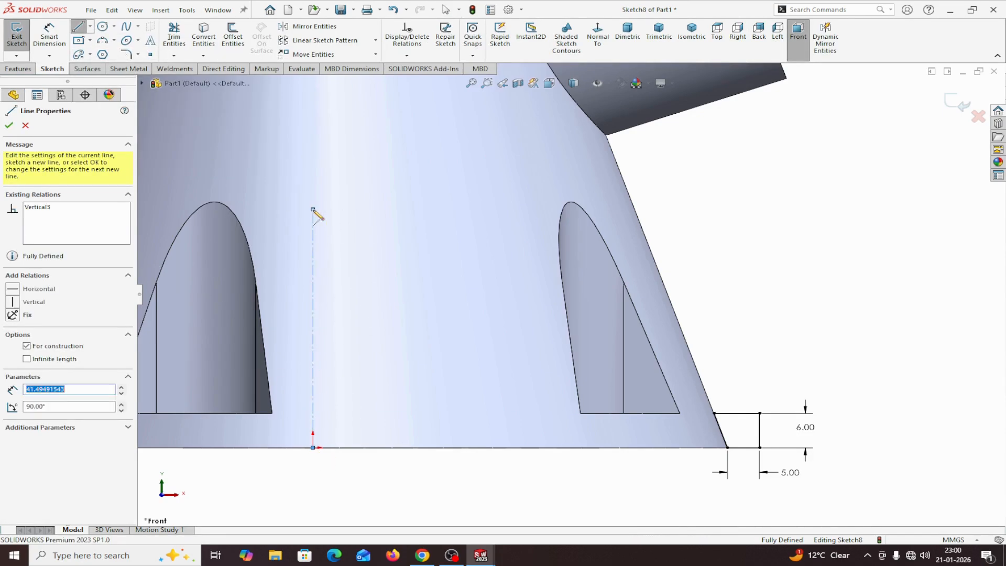
{"action": "right_click", "coordinate": [313, 209]}
{"action": "left_click", "coordinate": [344, 219]}
Revolve the flange profile 360 degrees about the vertical centerline, merged with the cone body
{"action": "left_click", "coordinate": [313, 266]}
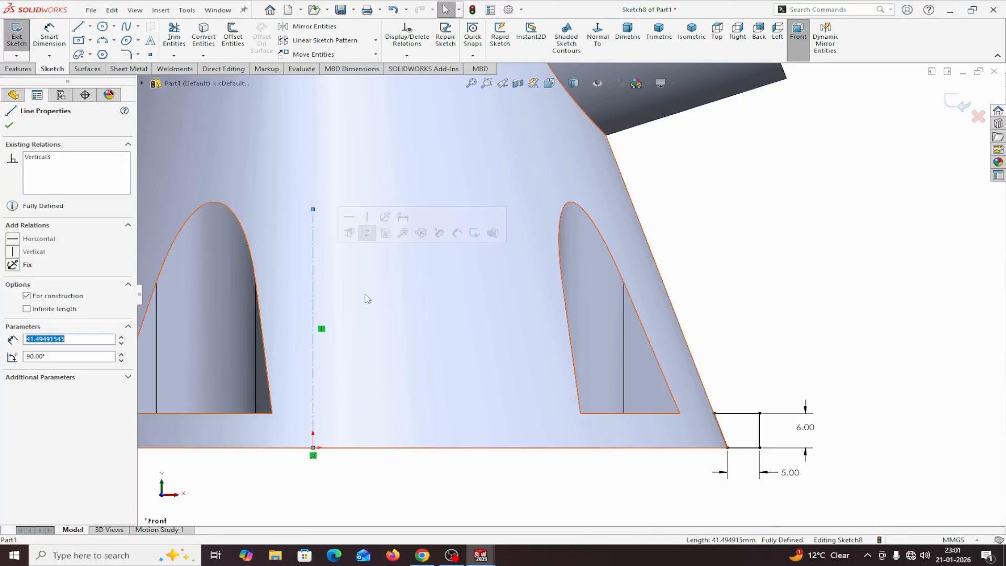
{"action": "left_click", "coordinate": [8, 126]}
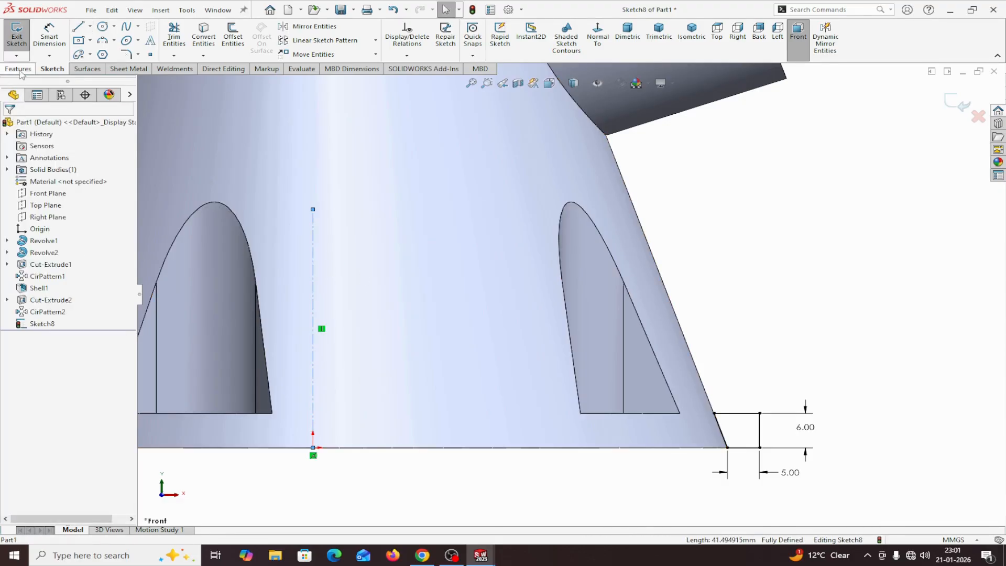
{"action": "left_click", "coordinate": [19, 69]}
{"action": "left_click", "coordinate": [57, 36]}
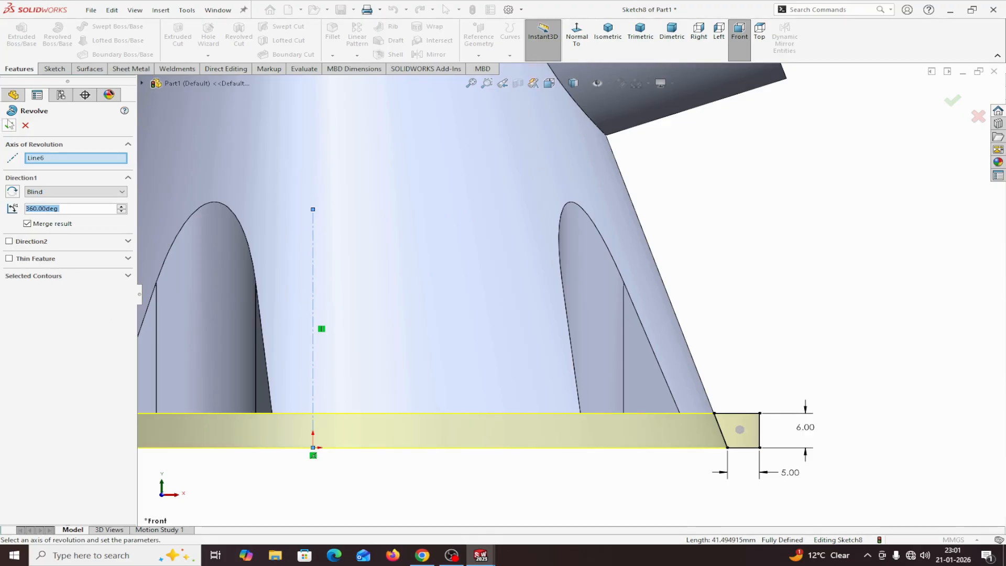
{"action": "left_click", "coordinate": [10, 124]}
Set up a legacy counterbored hole with 8 mm diameter, 12 mm counterbore diameter and 3 mm counterbore depth
{"action": "middle_click_drag", "start_coordinate": [765, 304], "coordinate": [758, 375]}
{"action": "scroll", "coordinate": [718, 372], "scroll_direction": "up", "scroll_amount": 3}
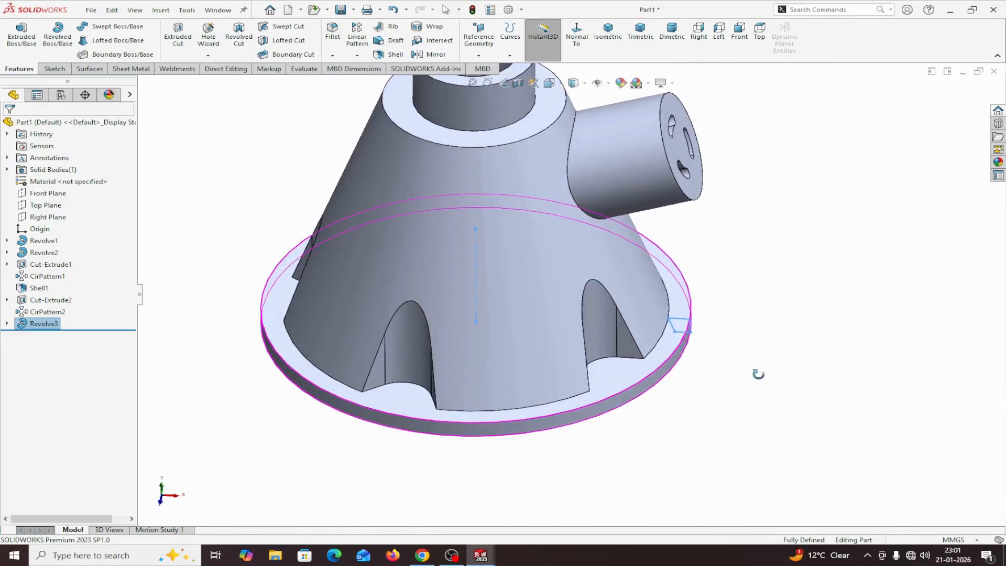
{"action": "scroll", "coordinate": [446, 422], "scroll_direction": "down", "scroll_amount": 2}
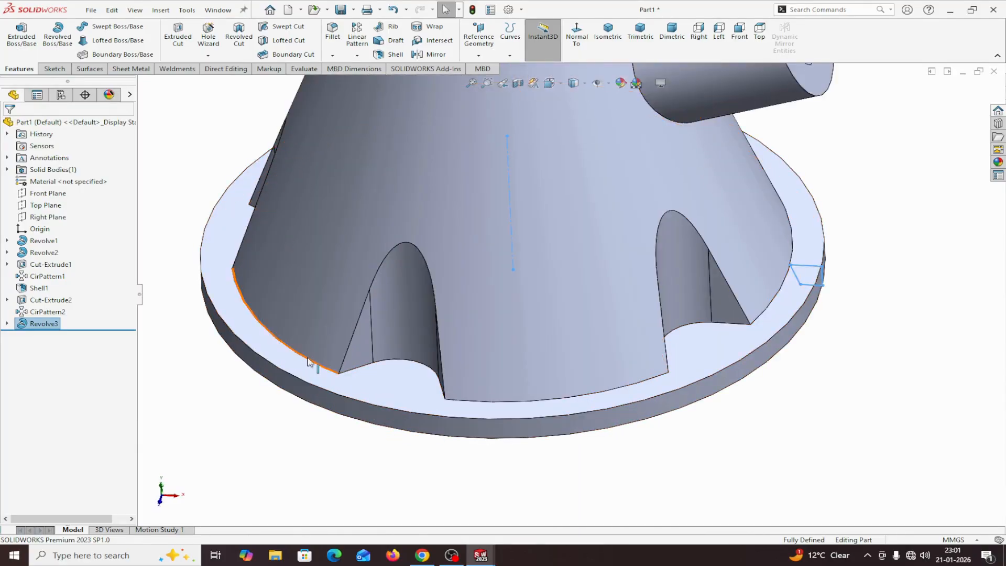
{"action": "left_click", "coordinate": [208, 32]}
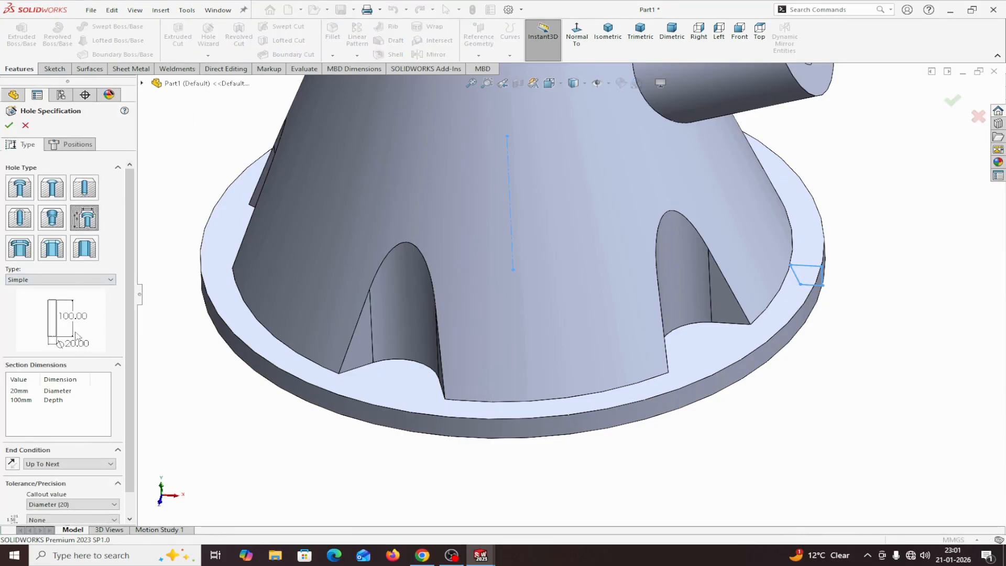
{"action": "left_click", "coordinate": [47, 279]}
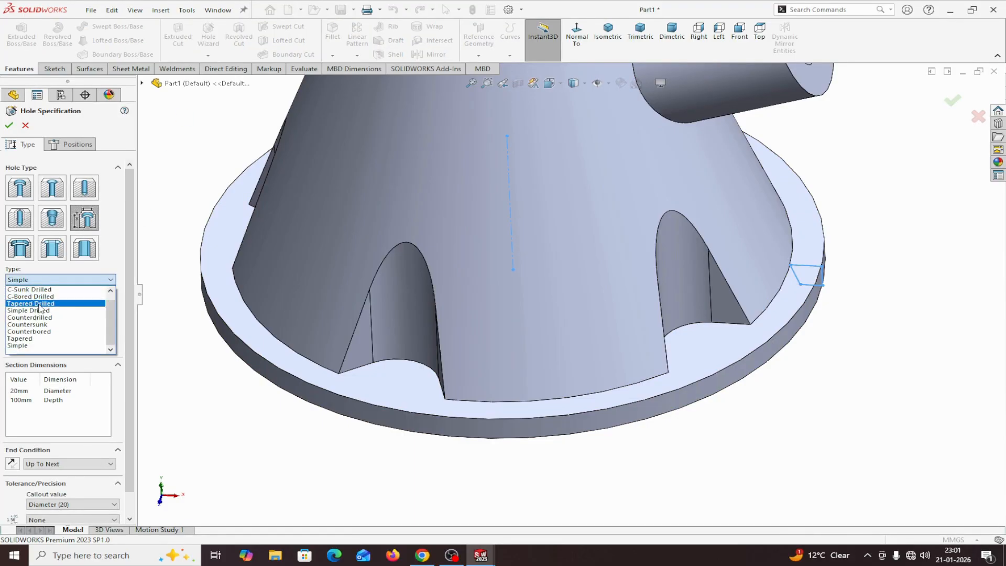
{"action": "left_click", "coordinate": [33, 331]}
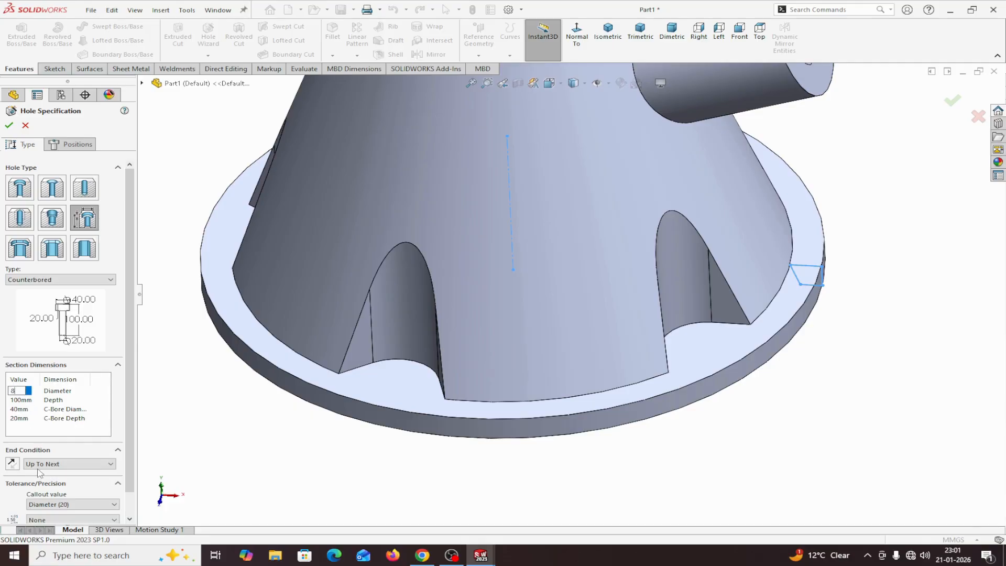
{"action": "left_click", "coordinate": [18, 399]}
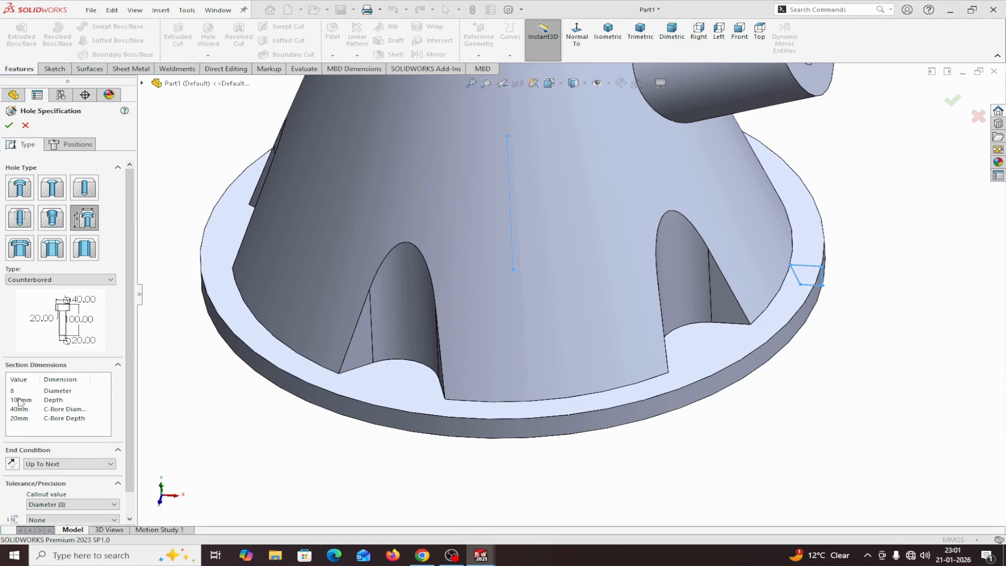
{"action": "left_click", "coordinate": [577, 278]}
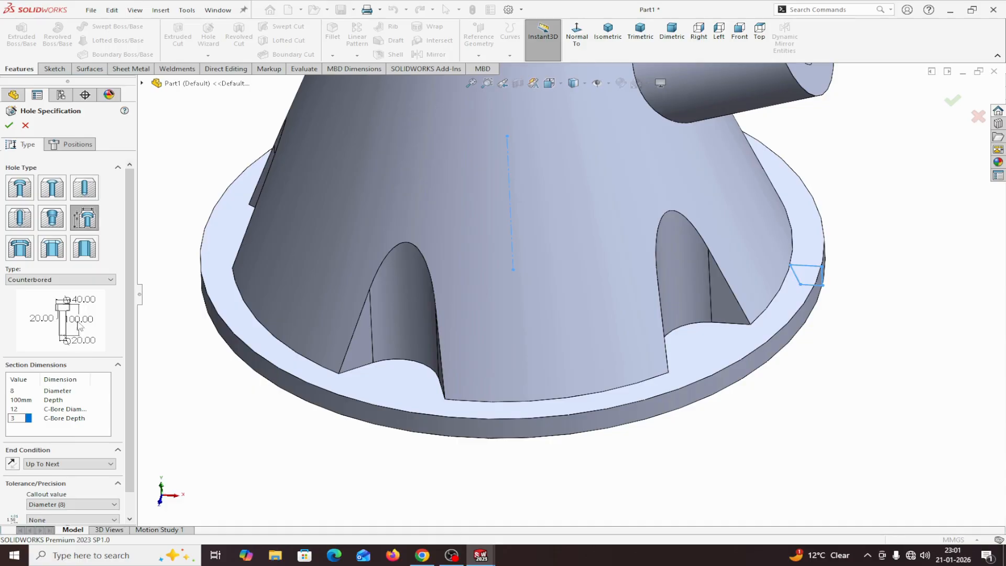
Place one counterbored hole on the flange's top face at the arc center of the pocket behind and left of the cone's axis
{"action": "left_click", "coordinate": [73, 144]}
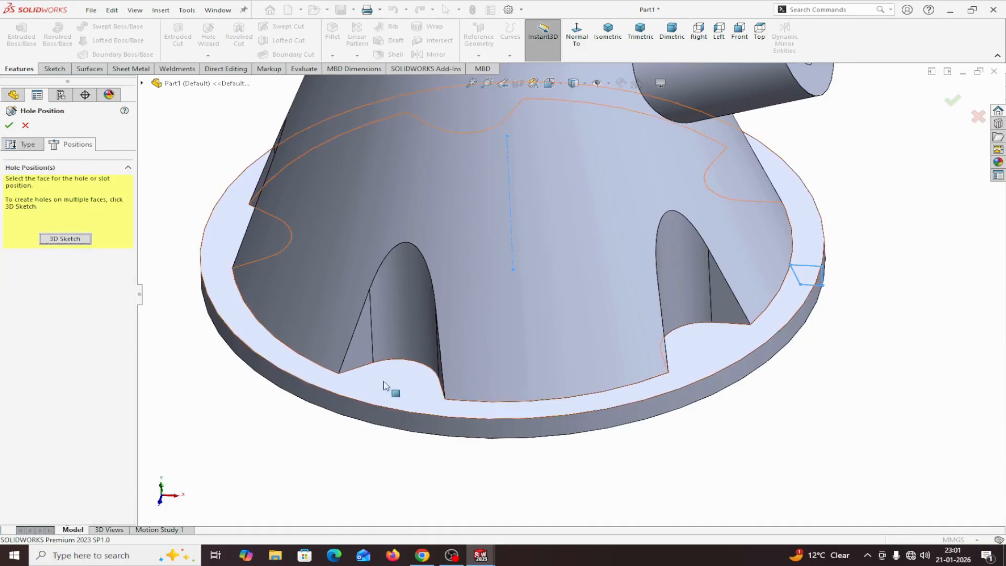
{"action": "left_click", "coordinate": [597, 38]}
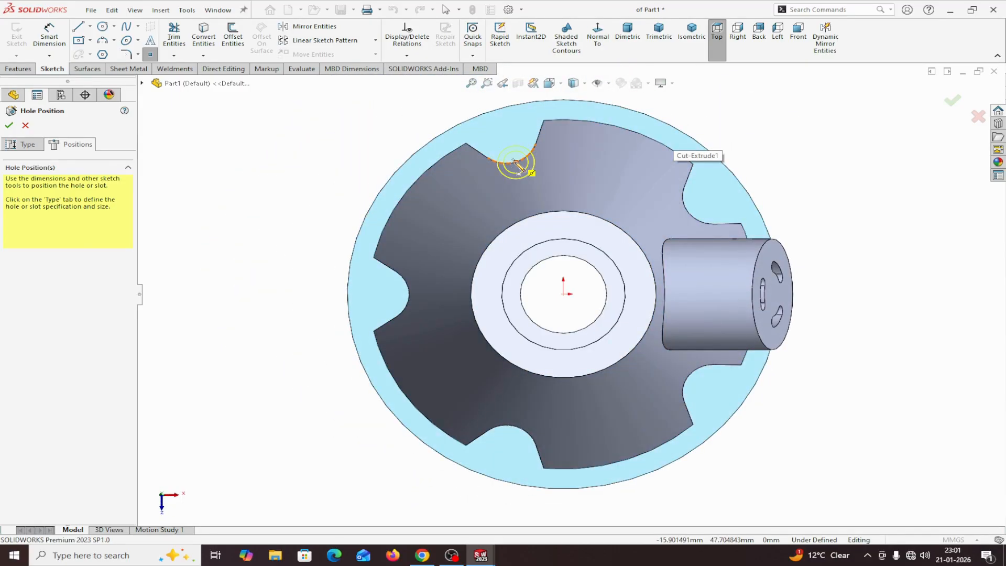
{"action": "left_click", "coordinate": [506, 136]}
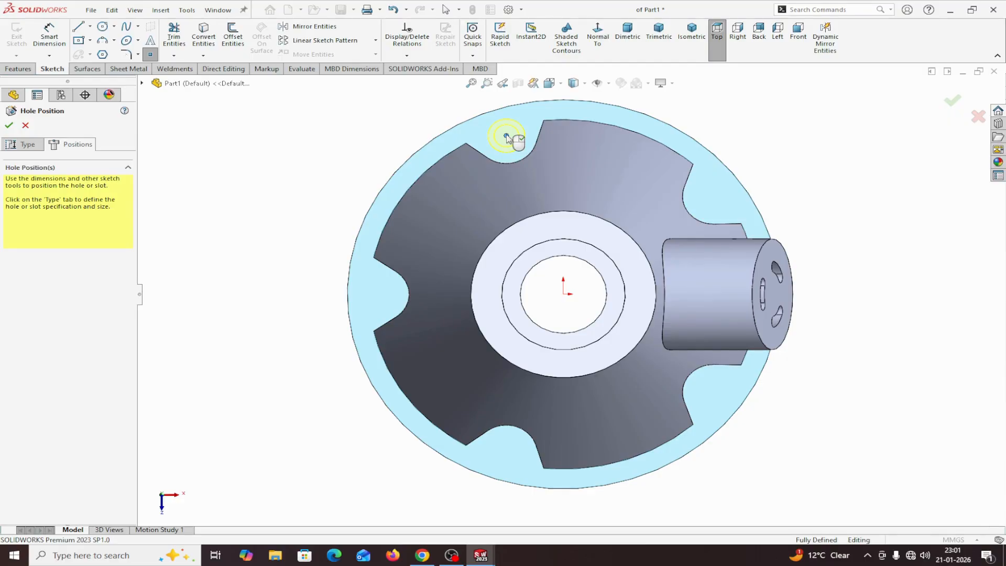
{"action": "right_click", "coordinate": [360, 130]}
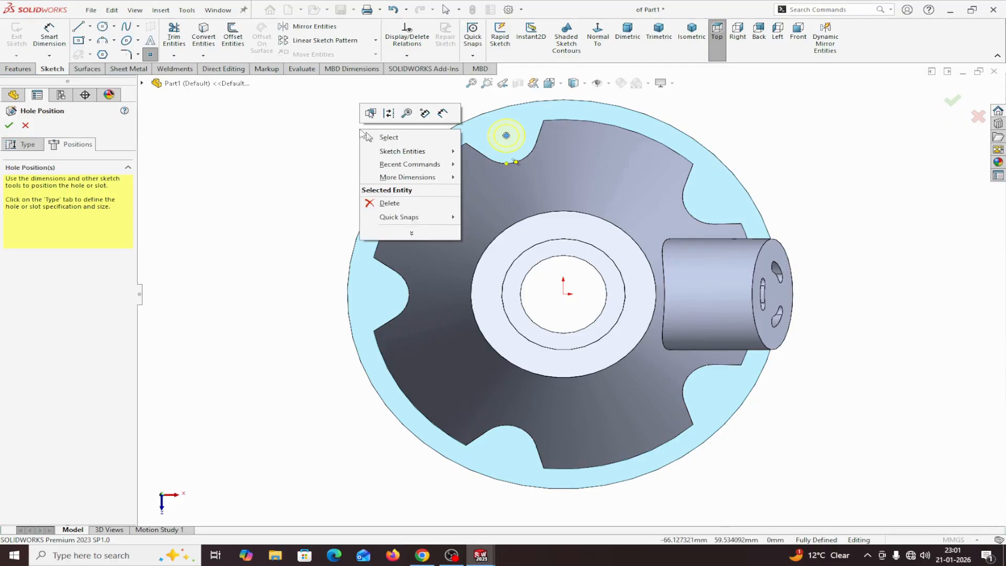
{"action": "left_click", "coordinate": [390, 138]}
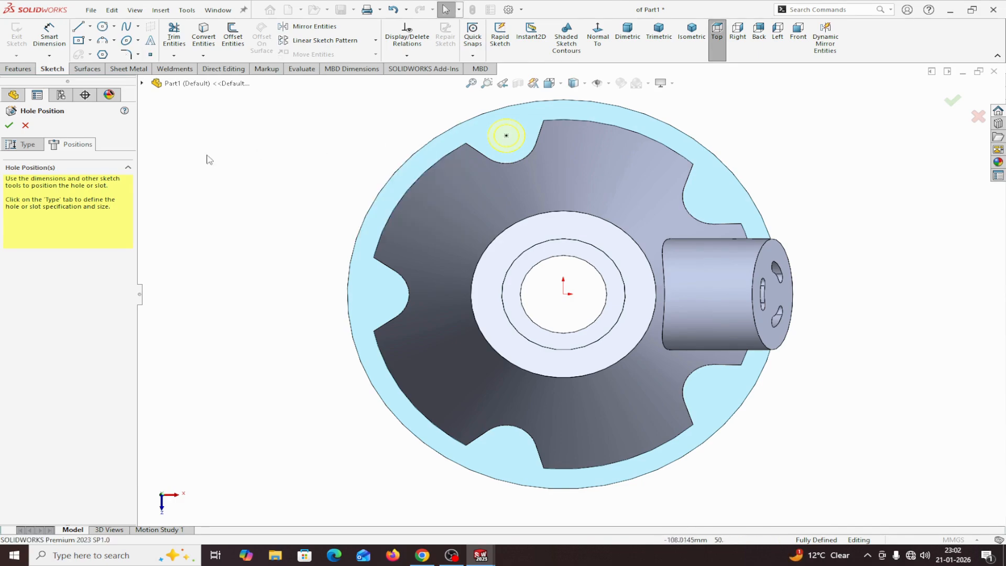
{"action": "left_click", "coordinate": [9, 126]}
Circular-pattern the counterbored hole around the flange's outer circular edge with 5 equally spaced instances over 360 degrees
{"action": "middle_click_drag", "start_coordinate": [566, 180], "coordinate": [777, 172]}
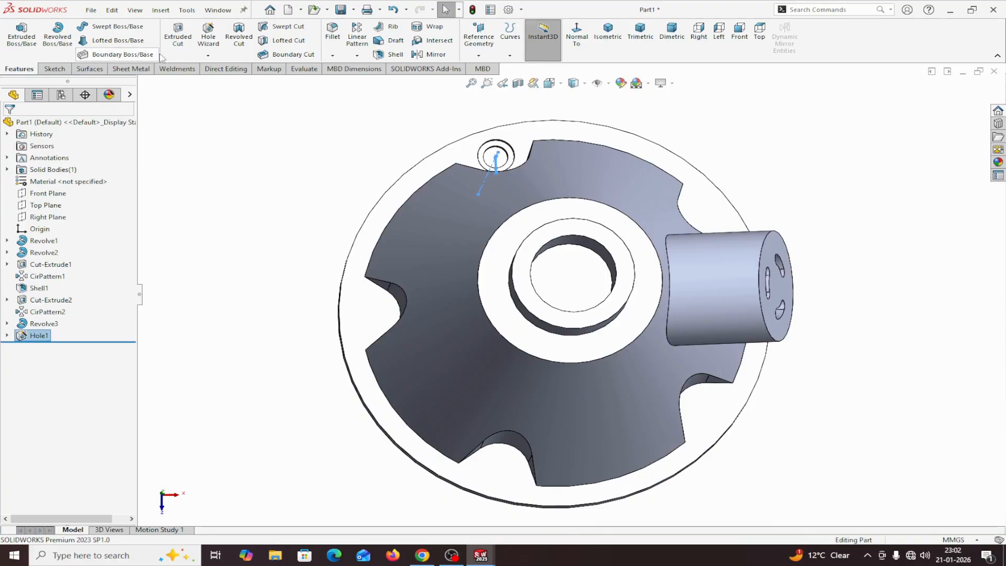
{"action": "left_click", "coordinate": [365, 54]}
{"action": "left_click", "coordinate": [388, 82]}
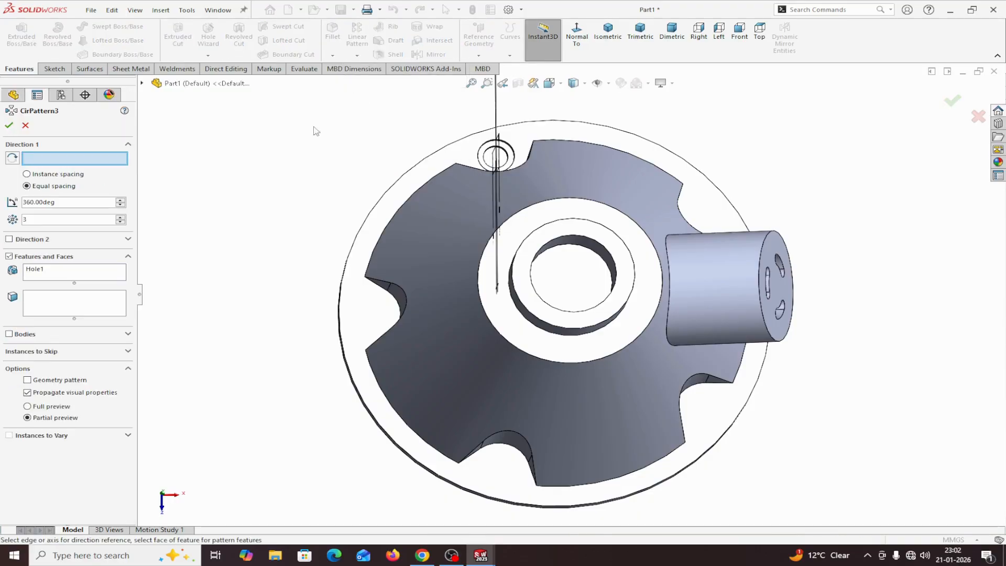
{"action": "left_click", "coordinate": [426, 163]}
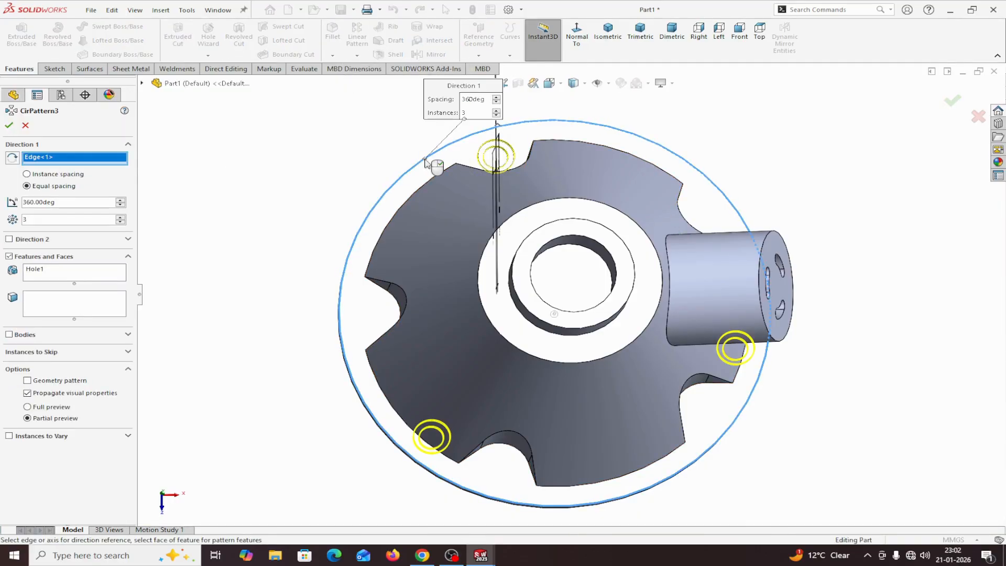
{"action": "left_click", "coordinate": [120, 218]}
{"action": "left_click", "coordinate": [120, 218]}
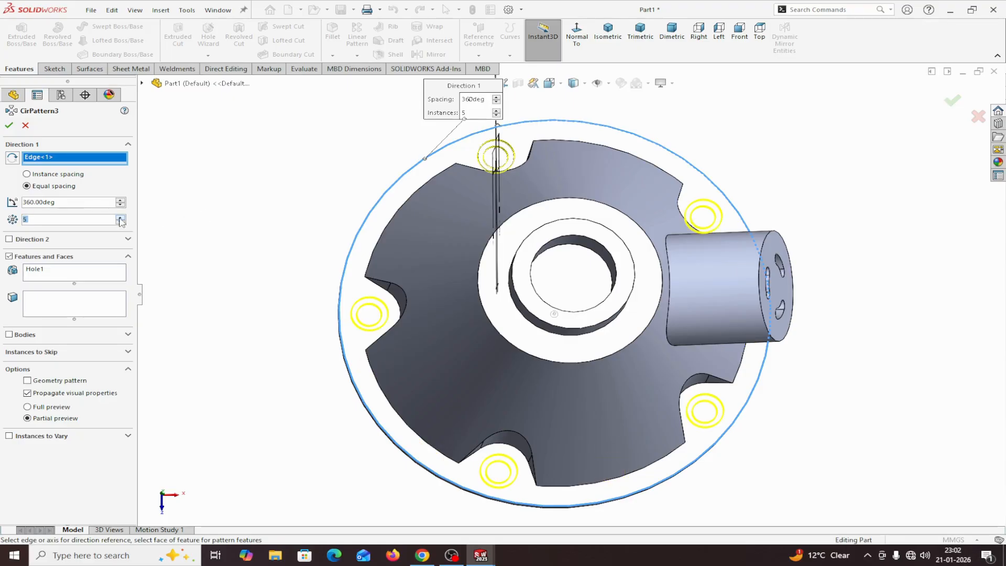
{"action": "mouse_move", "coordinate": [960, 257]}
{"action": "middle_mouse_down"}
{"action": "mouse_move", "coordinate": [967, 249]}
{"action": "mouse_move", "coordinate": [966, 272]}
{"action": "mouse_move", "coordinate": [942, 253]}
{"action": "middle_mouse_up"}
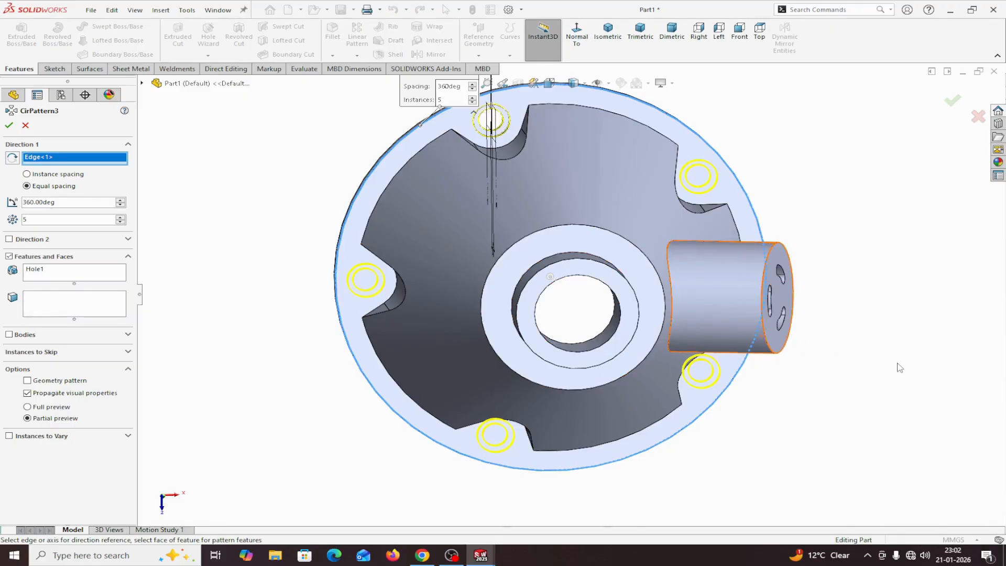
{"action": "middle_click_drag", "start_coordinate": [899, 368], "coordinate": [889, 321]}
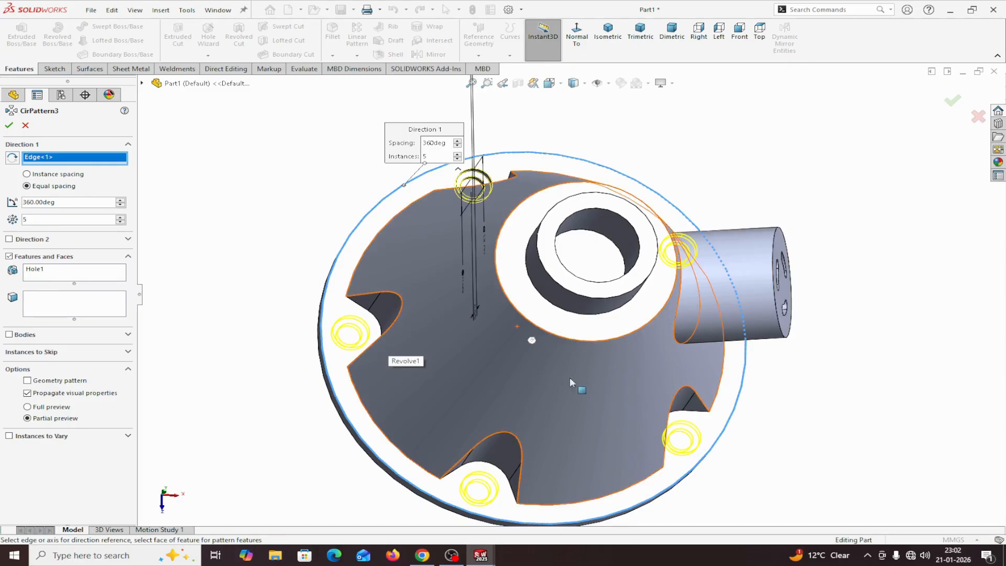
{"action": "middle_click_drag", "start_coordinate": [571, 382], "coordinate": [448, 358]}
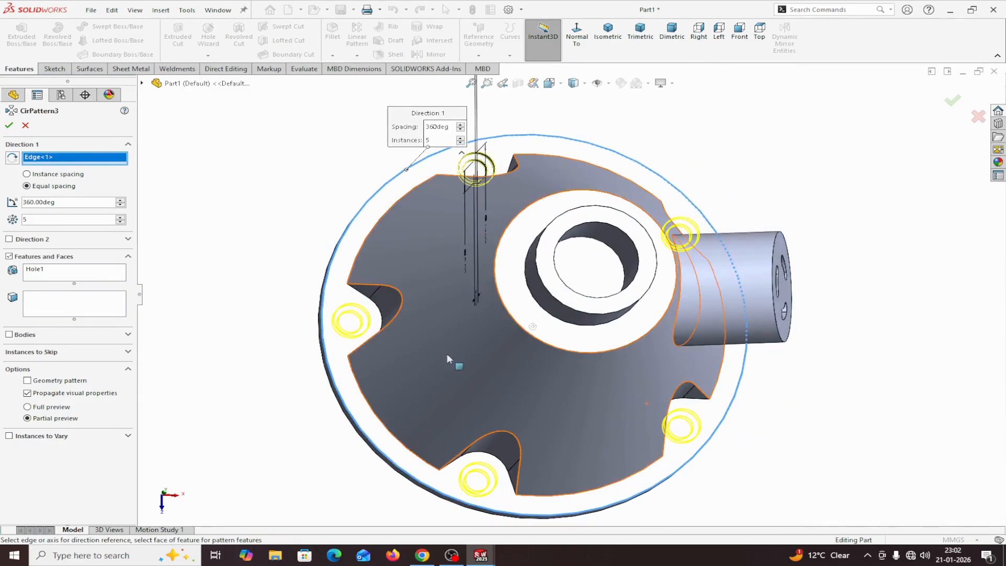
{"action": "middle_click_drag", "start_coordinate": [732, 370], "coordinate": [845, 348]}
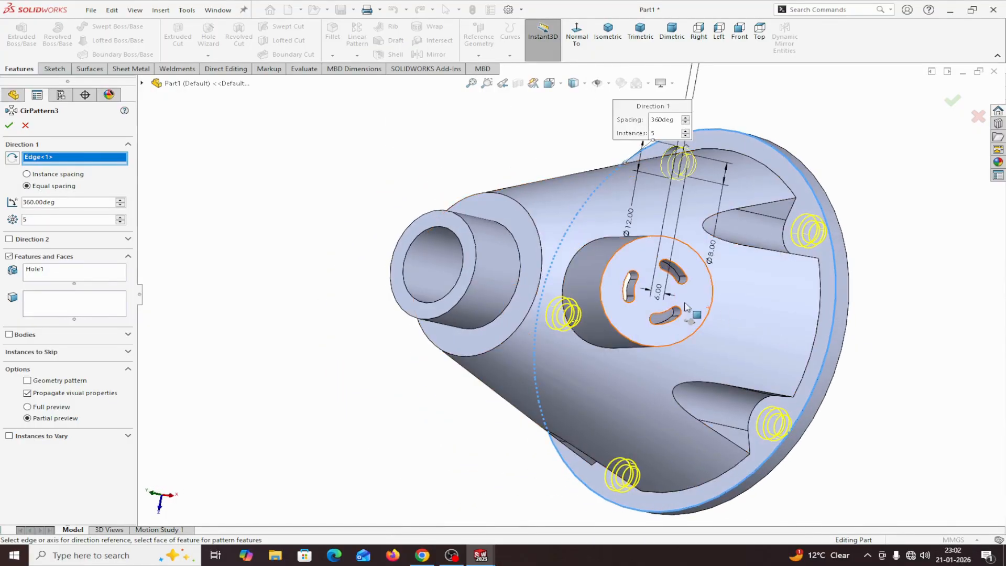
{"action": "left_click", "coordinate": [9, 125]}
{"action": "middle_click_drag", "start_coordinate": [215, 218], "coordinate": [410, 237]}
{"action": "scroll", "coordinate": [414, 241], "scroll_direction": "up", "scroll_amount": 3}
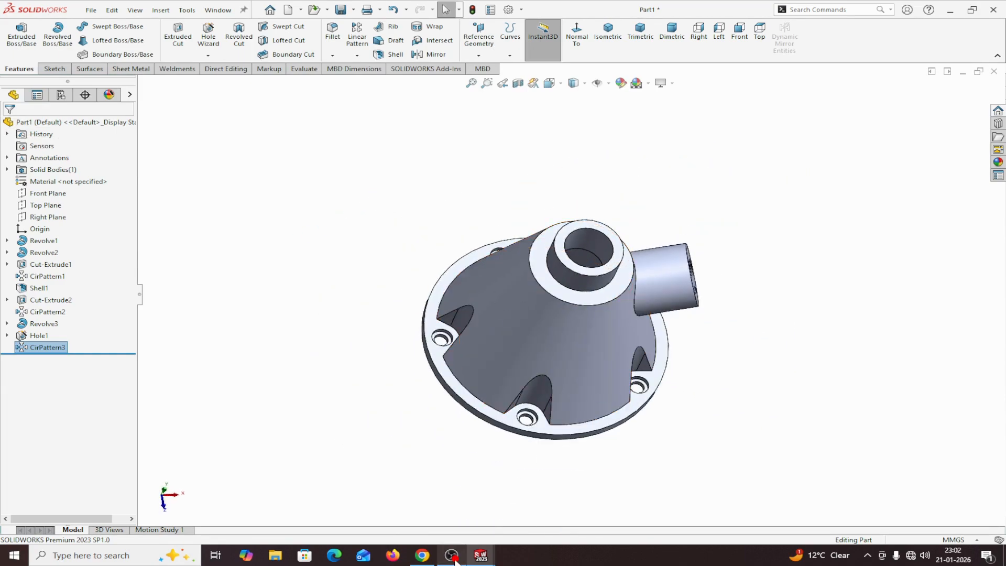
Switch to the exercise drawing and examine its views, hole callout and detail D against the modelled housing
{"action": "mouse_move", "coordinate": [481, 552]}
{"action": "left_click", "coordinate": [448, 521]}
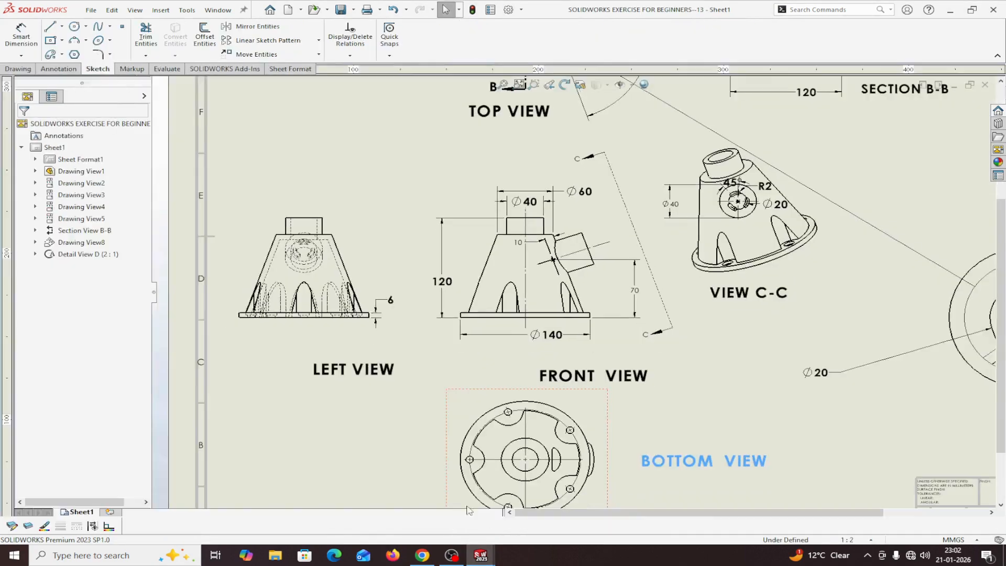
{"action": "scroll", "coordinate": [573, 292], "scroll_direction": "up", "scroll_amount": 3}
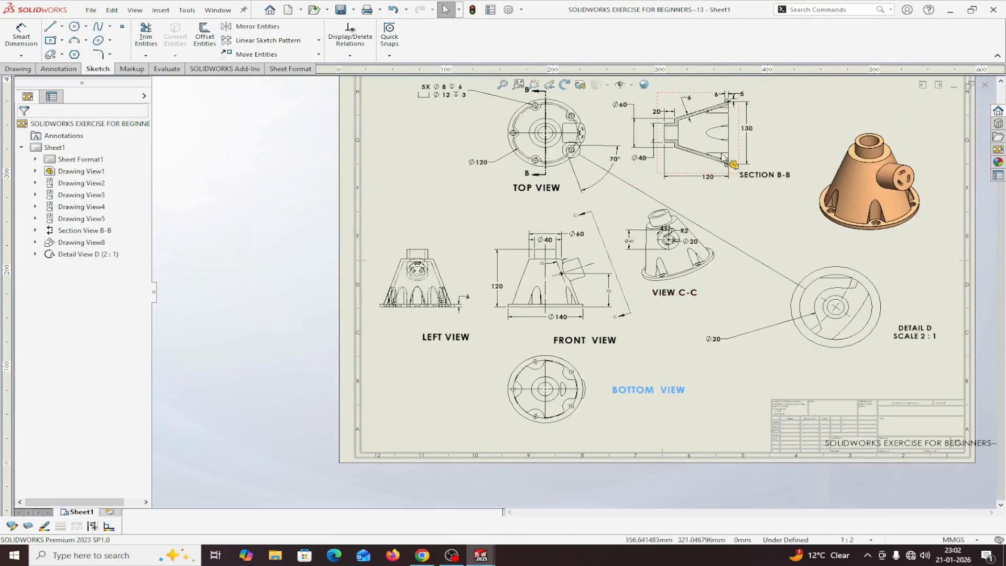
{"action": "scroll", "coordinate": [780, 95], "scroll_direction": "down", "scroll_amount": 2}
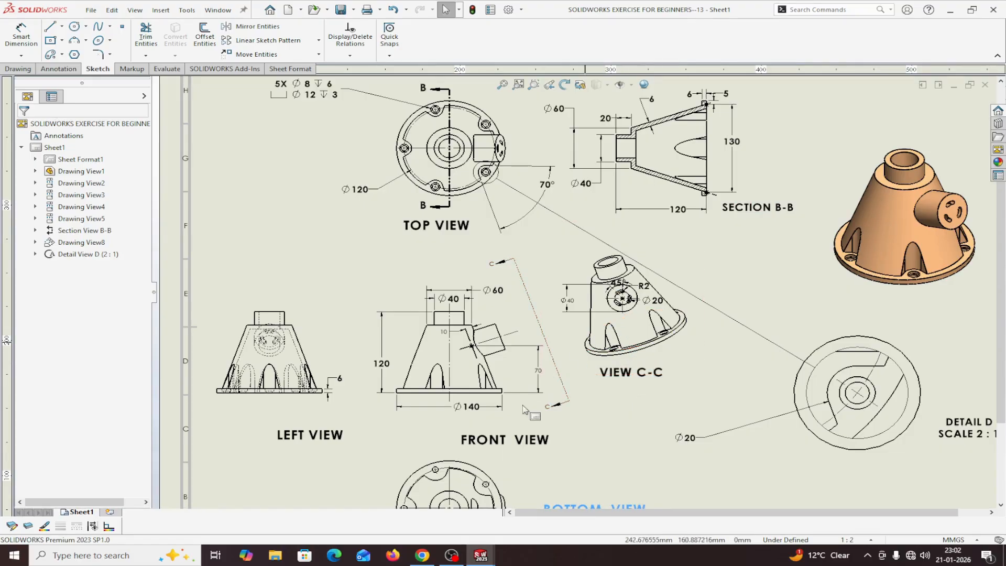
{"action": "scroll", "coordinate": [438, 156], "scroll_direction": "down", "scroll_amount": 1}
{"action": "scroll", "coordinate": [913, 451], "scroll_direction": "up", "scroll_amount": 2}
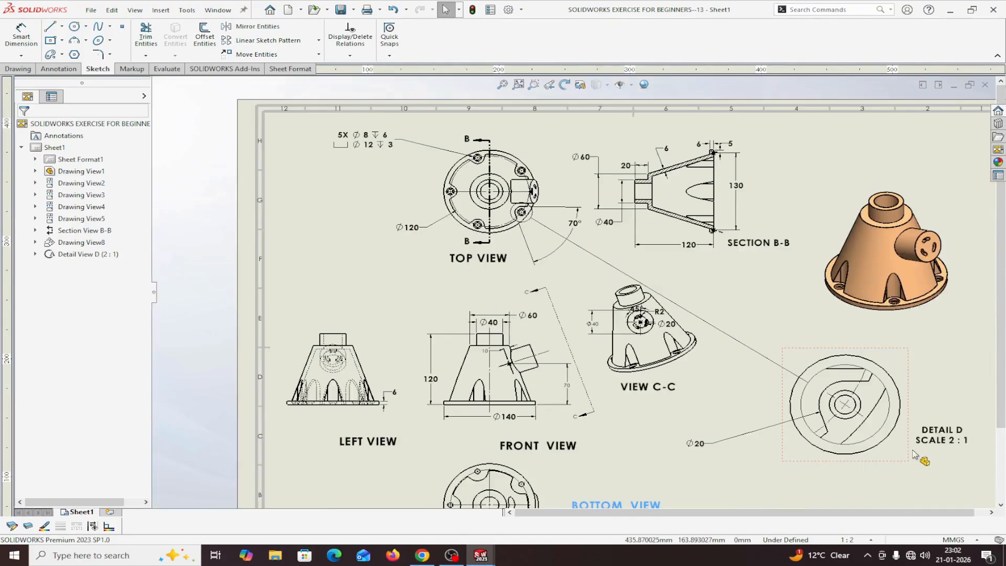
{"action": "scroll", "coordinate": [454, 187], "scroll_direction": "down", "scroll_amount": 2}
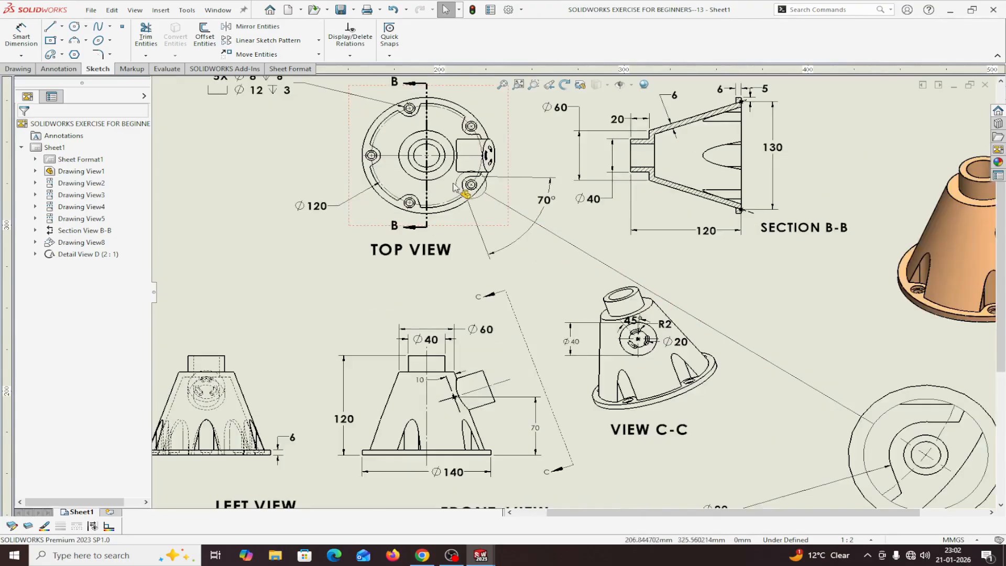
{"action": "scroll", "coordinate": [454, 187], "scroll_direction": "down", "scroll_amount": 3}
{"action": "scroll", "coordinate": [598, 301], "scroll_direction": "up", "scroll_amount": 3}
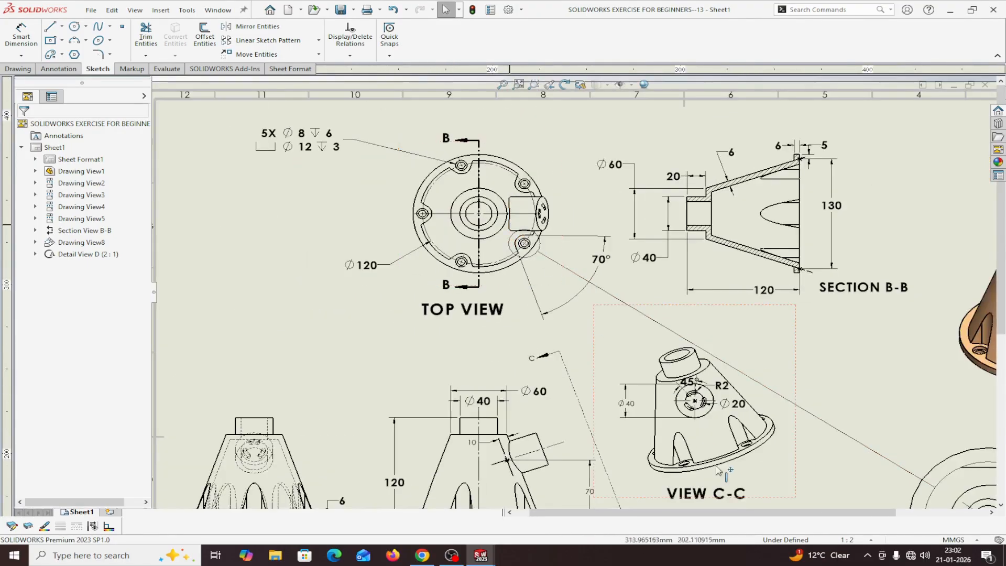
{"action": "scroll", "coordinate": [718, 470], "scroll_direction": "up", "scroll_amount": 3}
{"action": "scroll", "coordinate": [736, 373], "scroll_direction": "down", "scroll_amount": 1}
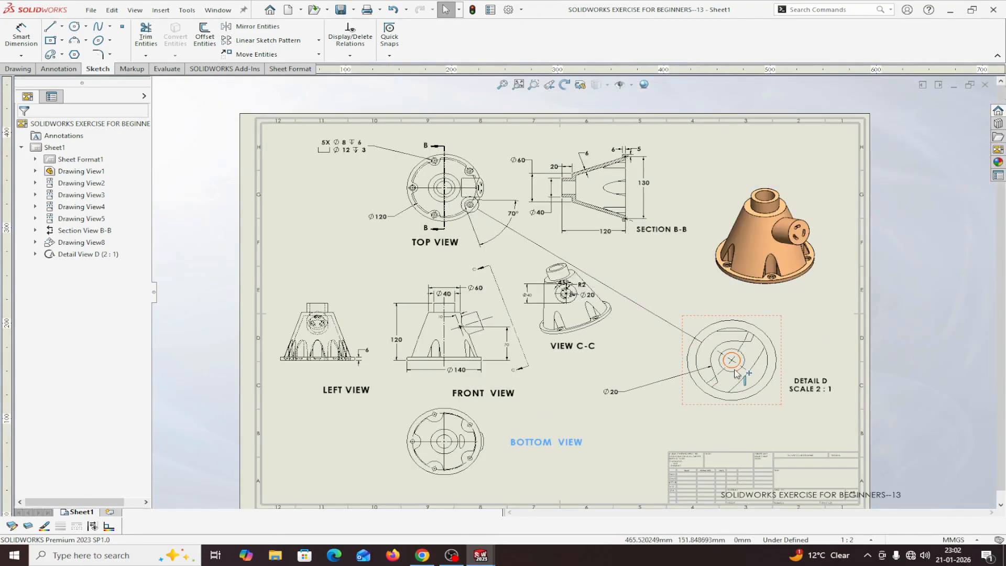
{"action": "scroll", "coordinate": [723, 368], "scroll_direction": "down", "scroll_amount": 2}
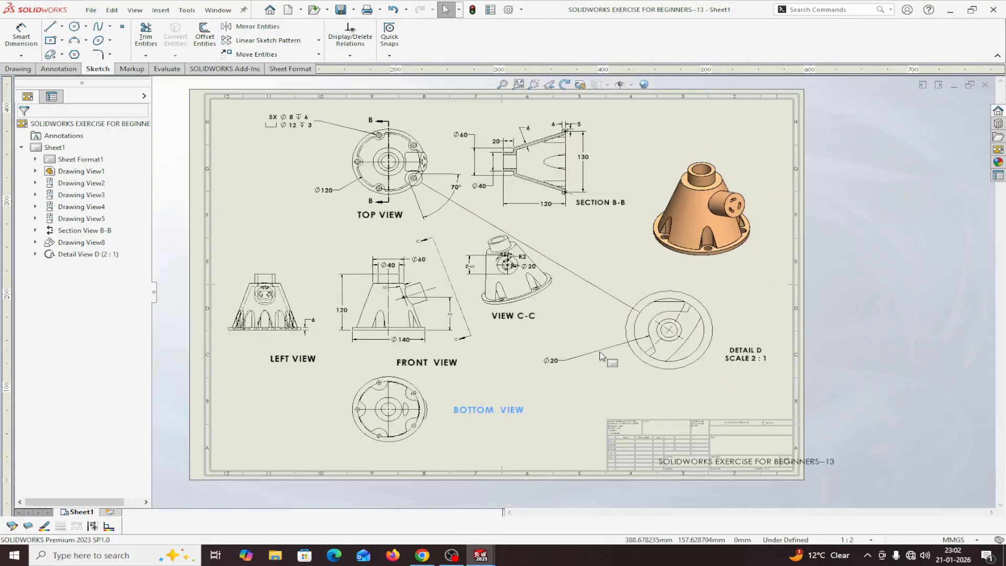
{"action": "scroll", "coordinate": [576, 319], "scroll_direction": "up", "scroll_amount": 3}
{"action": "scroll", "coordinate": [547, 298], "scroll_direction": "down", "scroll_amount": 1}
{"action": "scroll", "coordinate": [546, 295], "scroll_direction": "up", "scroll_amount": 3}
{"action": "scroll", "coordinate": [546, 295], "scroll_direction": "down", "scroll_amount": 2}
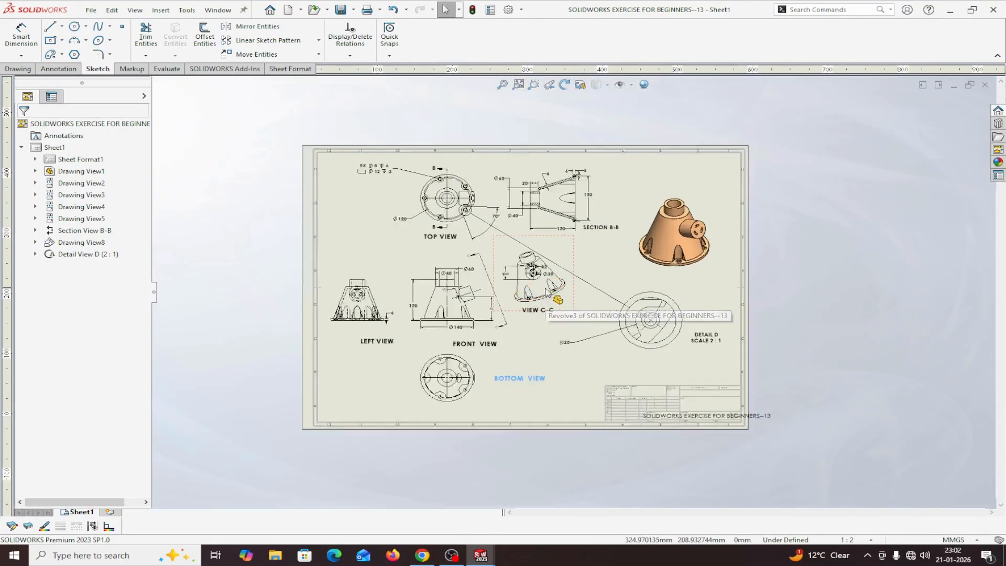
Return to the part and set the whole part's color to light orange, RGB 252, 188, 132
{"action": "left_click", "coordinate": [478, 557]}
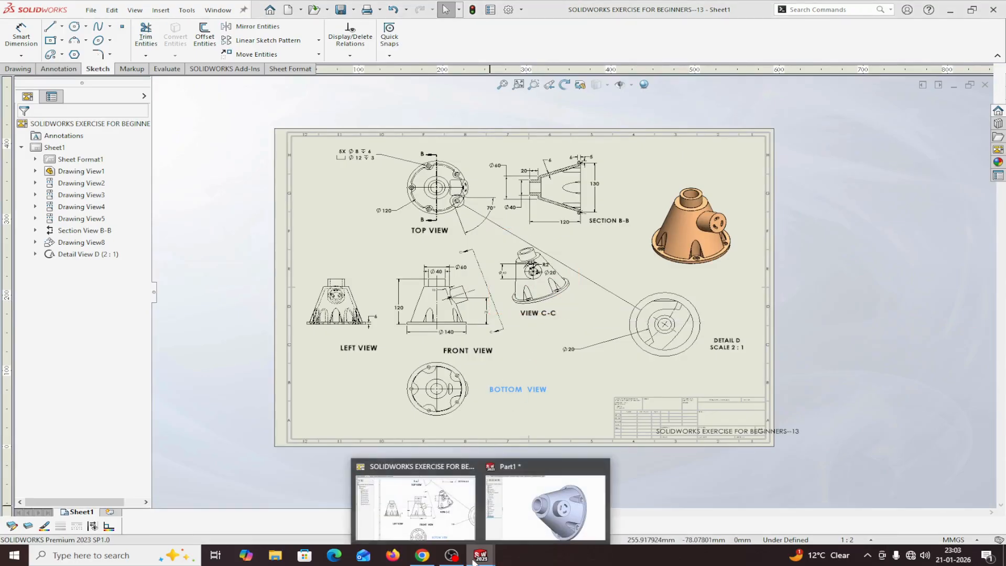
{"action": "left_click", "coordinate": [521, 528]}
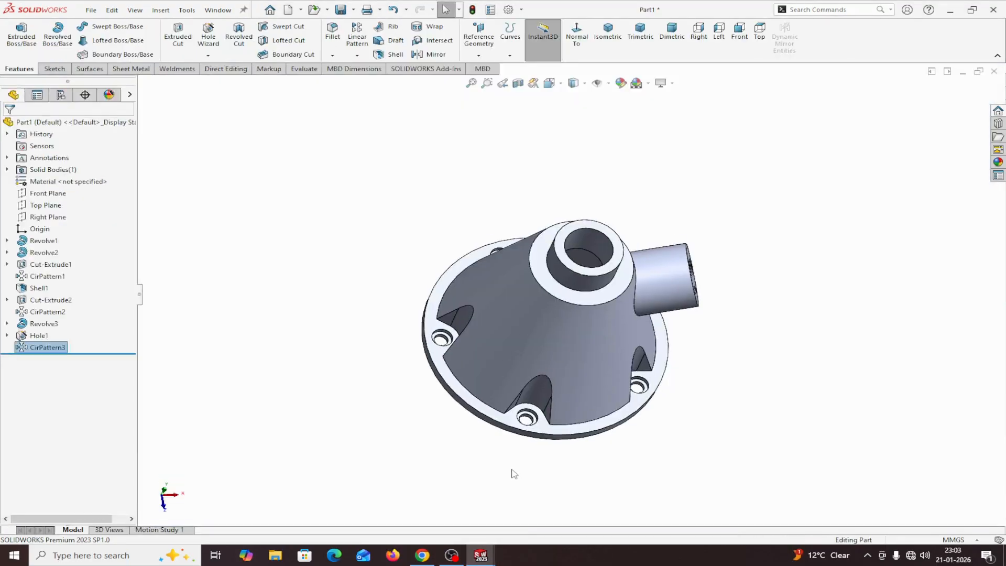
{"action": "middle_click_drag", "start_coordinate": [512, 469], "coordinate": [493, 459]}
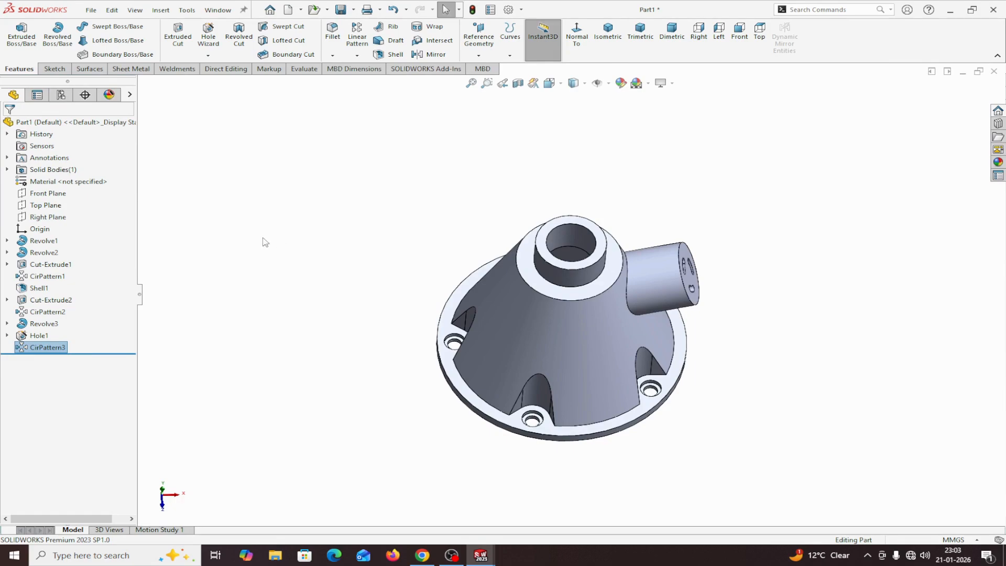
{"action": "left_click", "coordinate": [131, 95]}
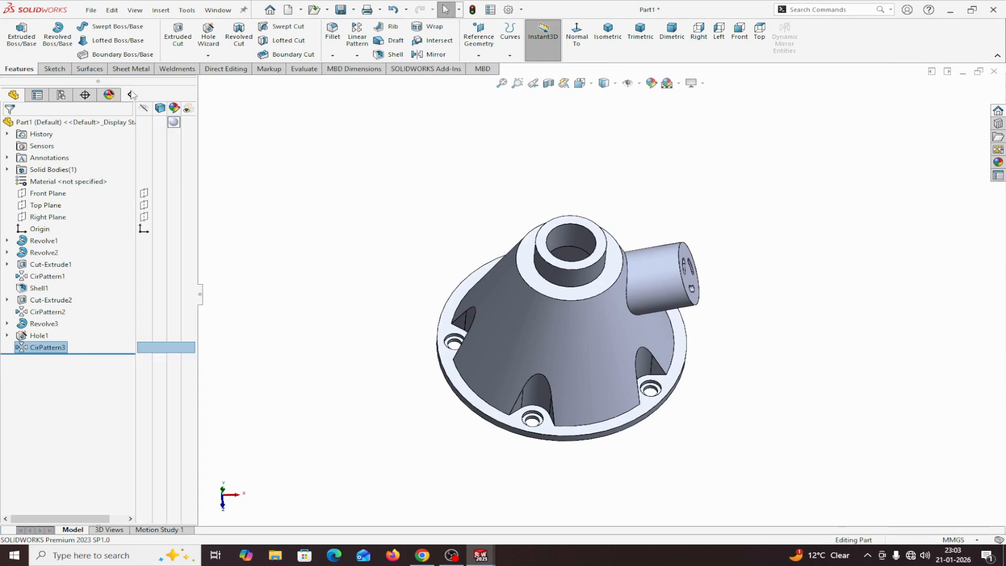
{"action": "left_click", "coordinate": [173, 123]}
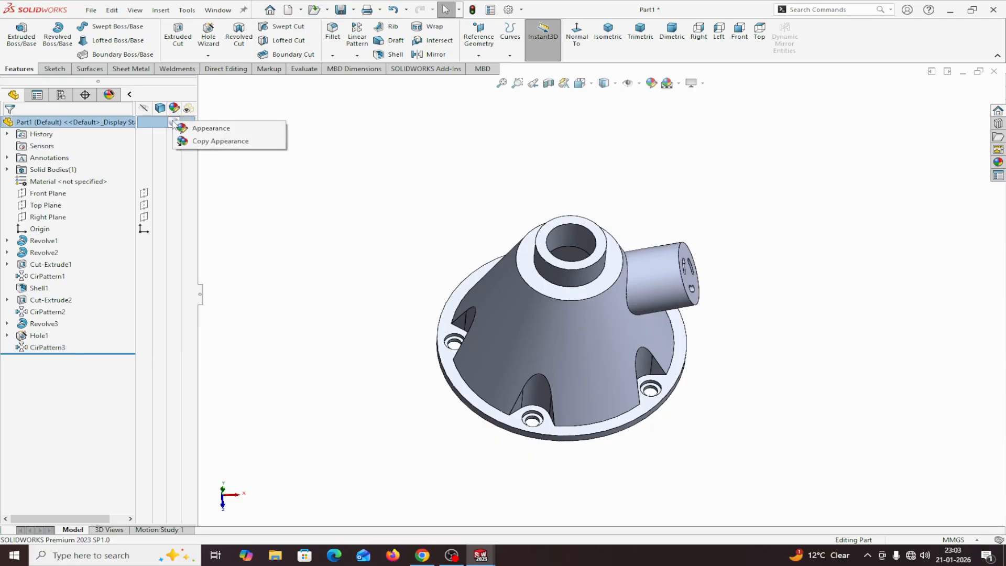
{"action": "left_click", "coordinate": [210, 128]}
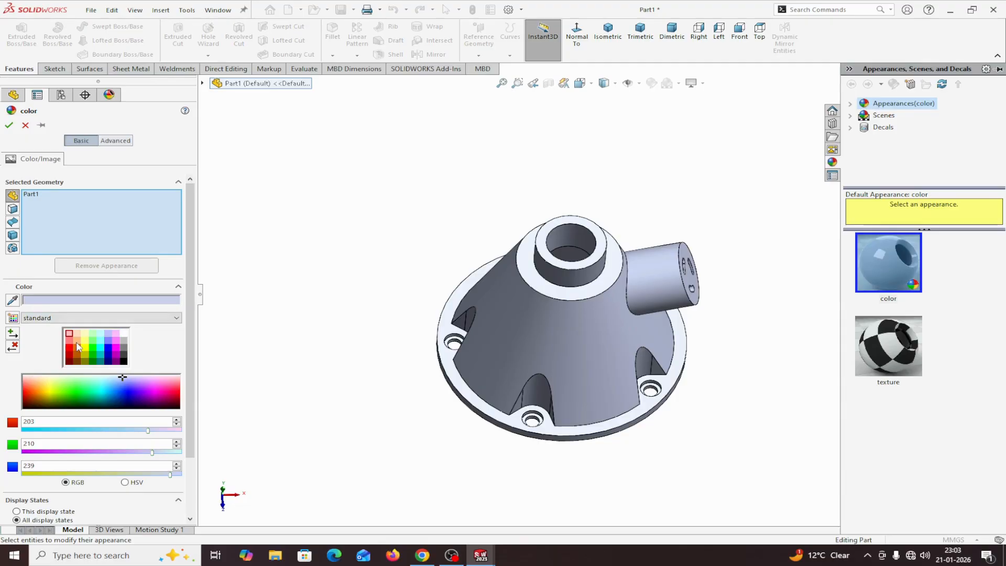
{"action": "left_click", "coordinate": [77, 341]}
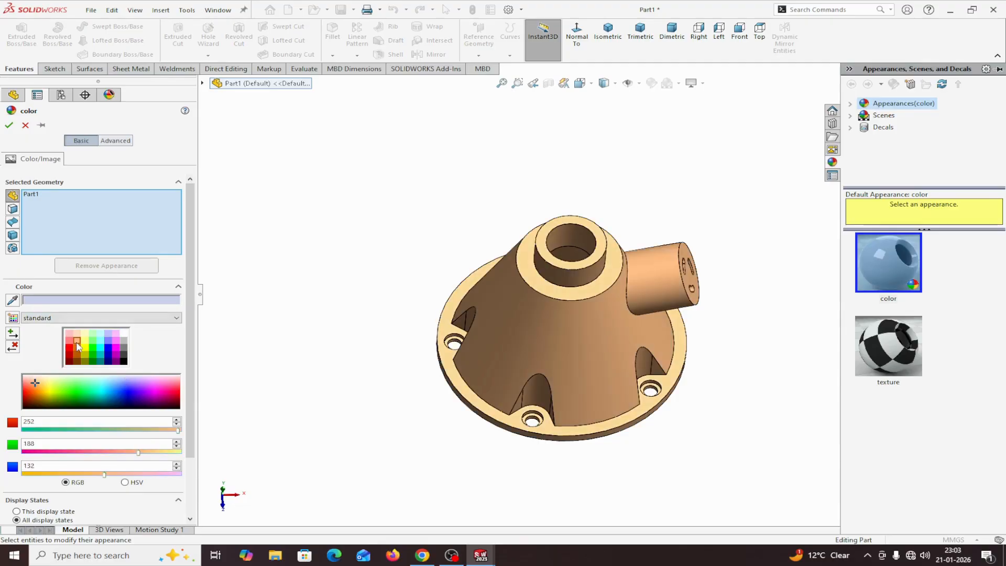
{"action": "left_click", "coordinate": [8, 126]}
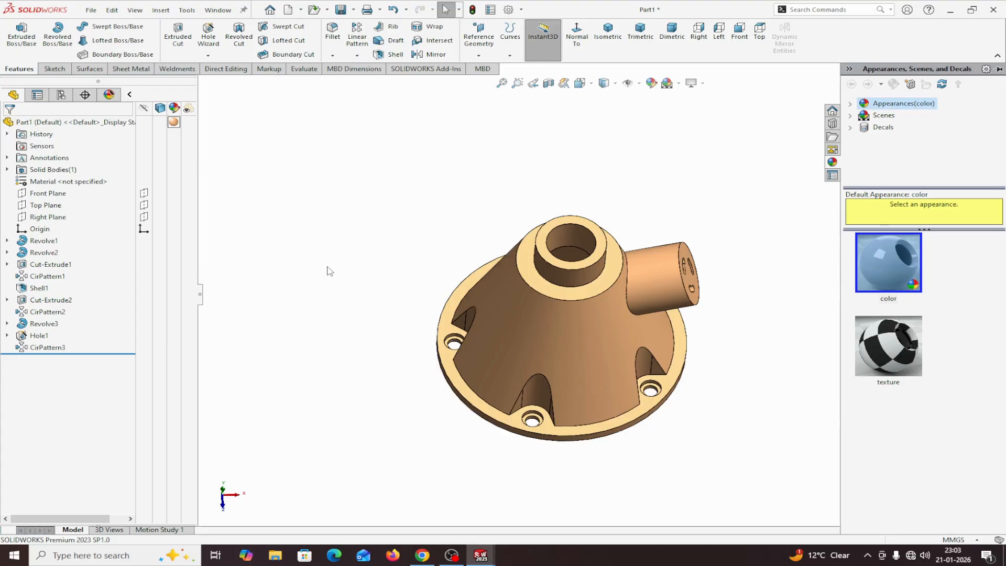
Apply the White appearance from the Solid category to the original counterbored hole feature
{"action": "scroll", "coordinate": [327, 267], "scroll_direction": "up", "scroll_amount": 2}
{"action": "middle_click_drag", "start_coordinate": [423, 294], "coordinate": [383, 233]}
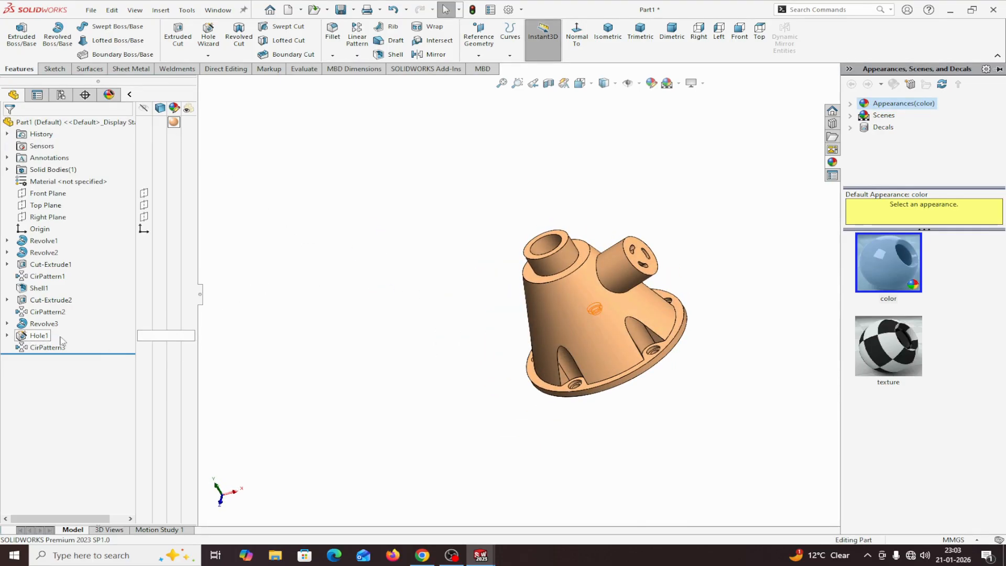
{"action": "right_click", "coordinate": [174, 336]}
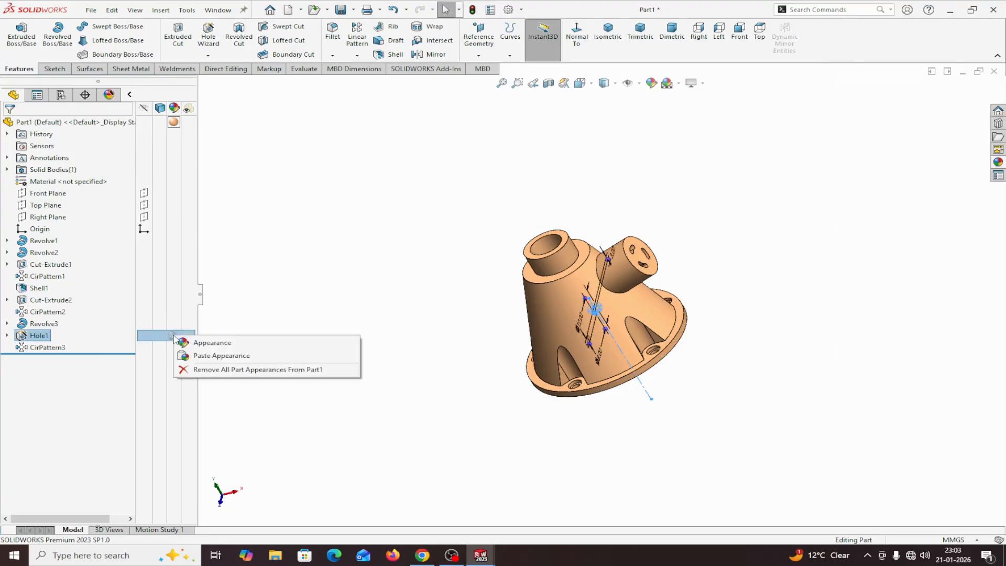
{"action": "left_click", "coordinate": [203, 343]}
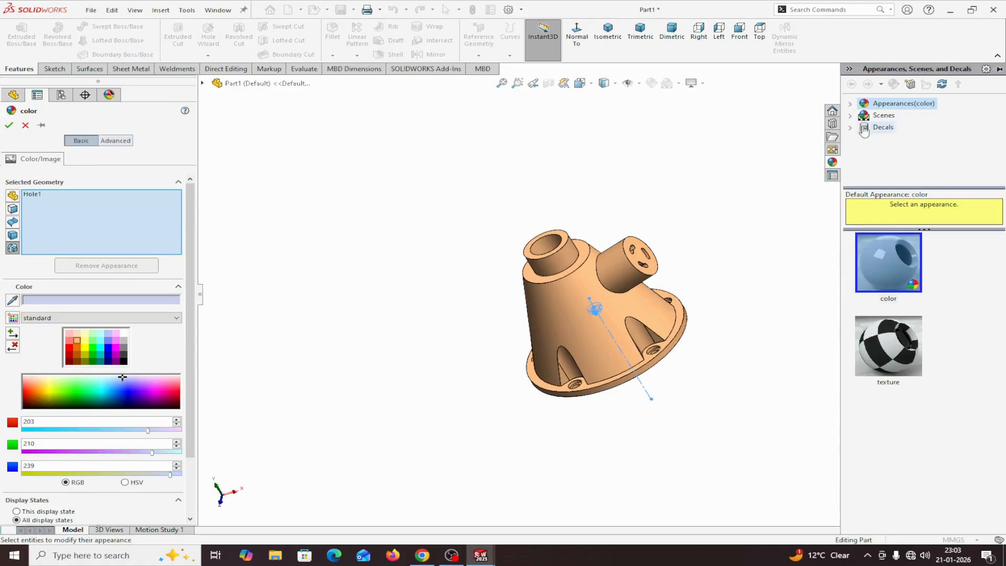
{"action": "left_click", "coordinate": [851, 104]}
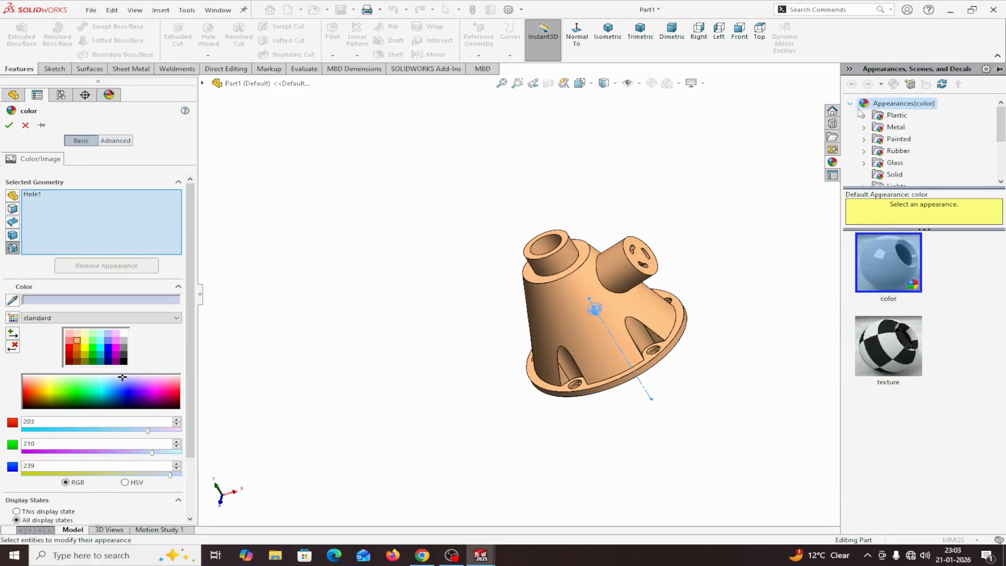
{"action": "left_click", "coordinate": [880, 131]}
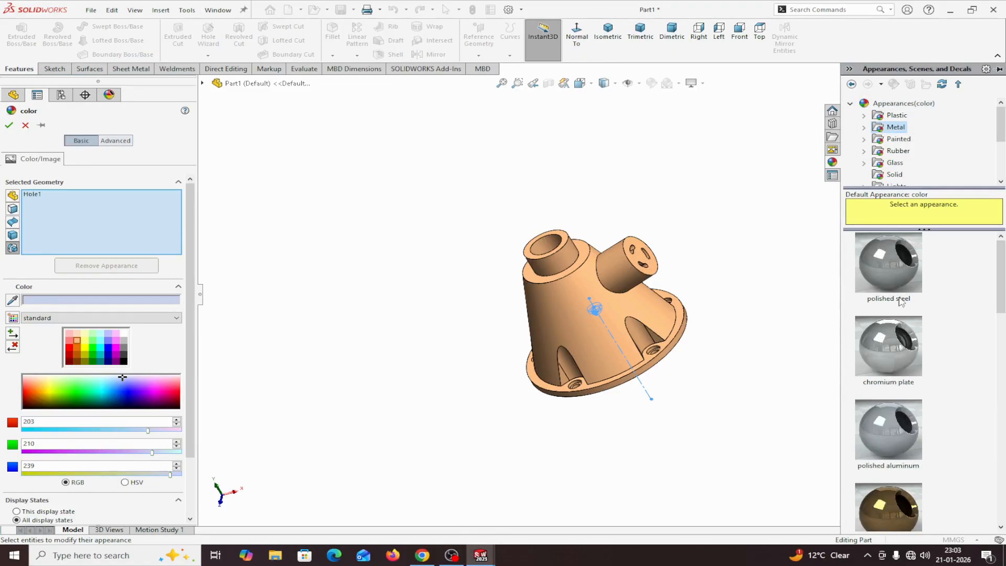
{"action": "left_click", "coordinate": [900, 274]}
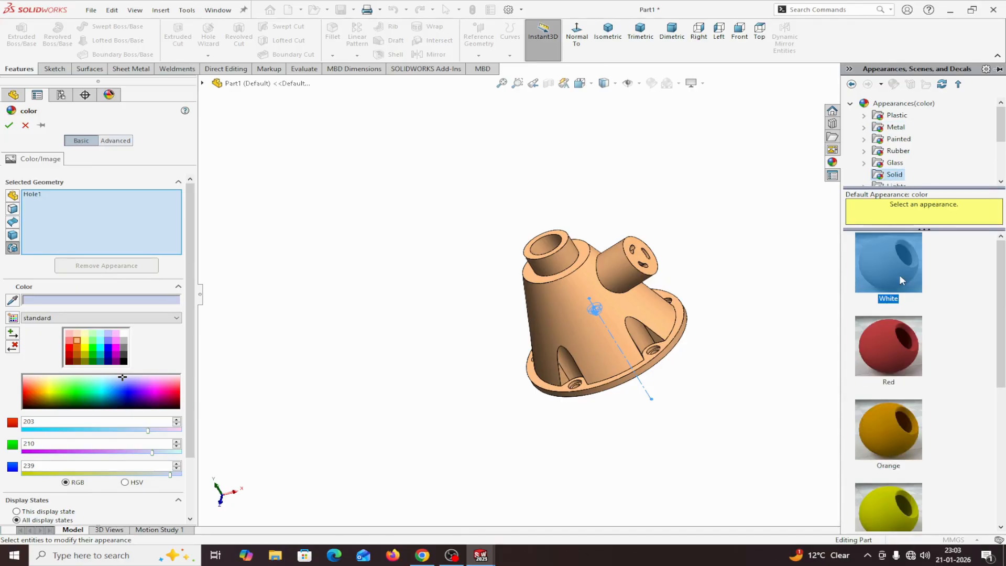
{"action": "left_click", "coordinate": [9, 125]}
{"action": "middle_click_drag", "start_coordinate": [392, 273], "coordinate": [434, 325]}
{"action": "scroll", "coordinate": [518, 378], "scroll_direction": "down", "scroll_amount": 3}
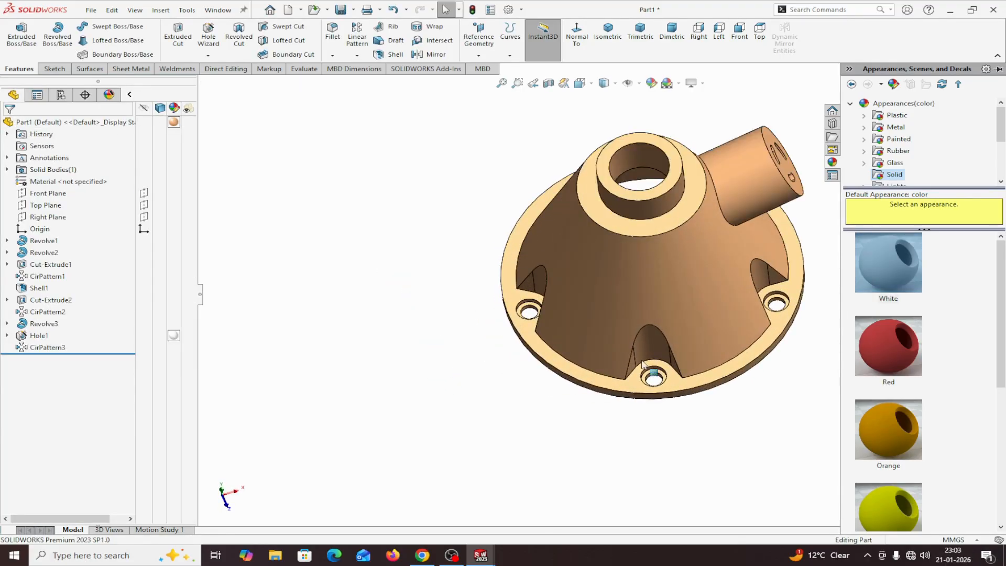
Copy the counterbored hole's white appearance onto the circular pattern of holes
{"action": "left_click", "coordinate": [173, 341]}
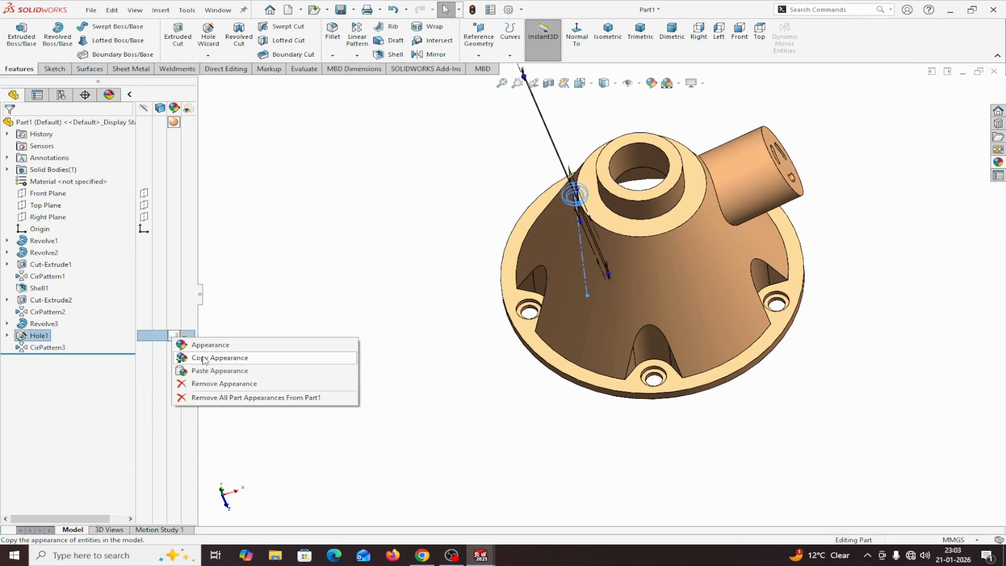
{"action": "left_click", "coordinate": [187, 357]}
{"action": "left_click", "coordinate": [174, 347]}
{"action": "left_click", "coordinate": [212, 369]}
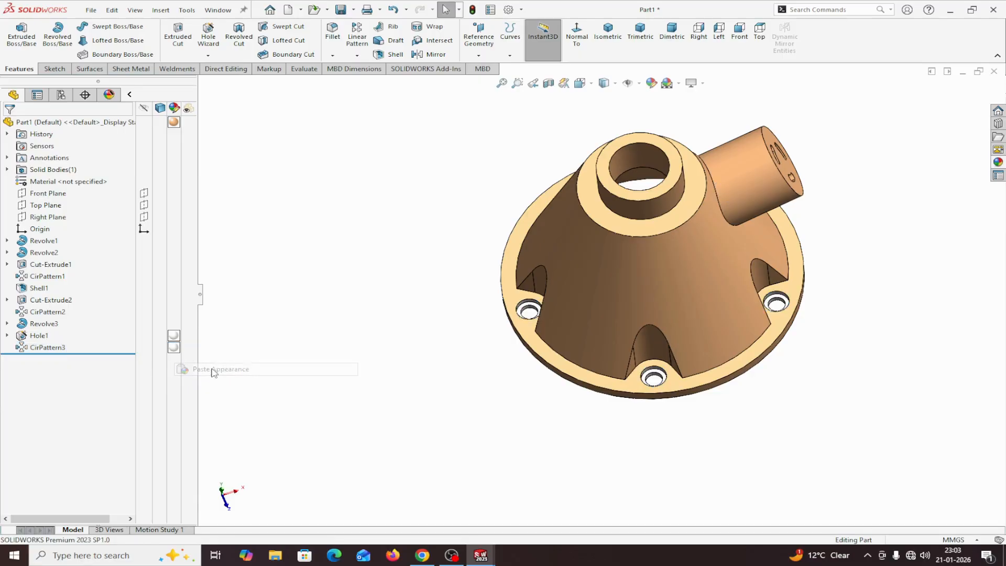
Collapse the display pane beside the feature tree
{"action": "middle_click_drag", "start_coordinate": [351, 342], "coordinate": [355, 299]}
{"action": "left_click", "coordinate": [130, 95]}
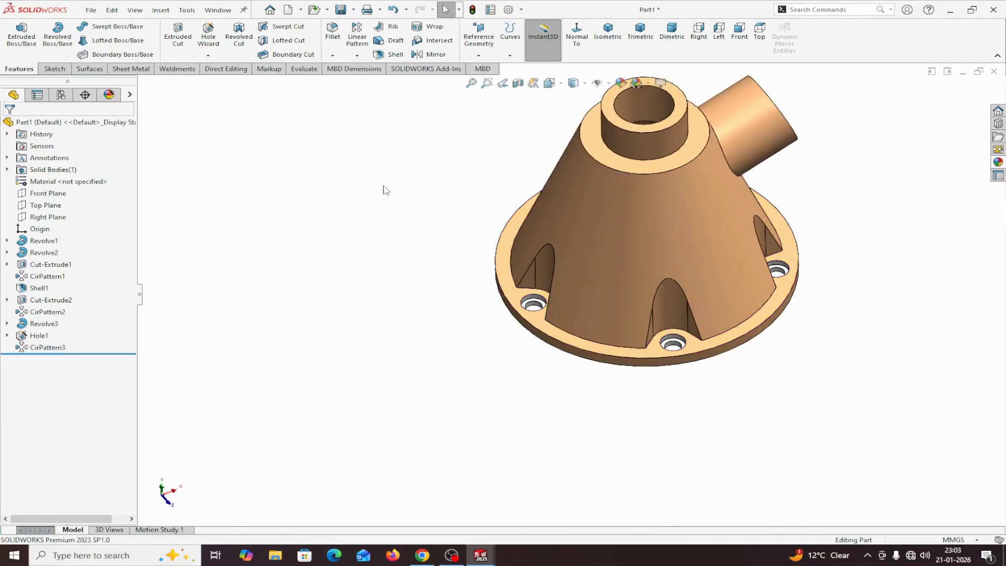
{"action": "middle_click_drag", "start_coordinate": [434, 240], "coordinate": [389, 202]}
{"action": "scroll", "coordinate": [656, 172], "scroll_direction": "down", "scroll_amount": 5}
{"action": "scroll", "coordinate": [665, 181], "scroll_direction": "up", "scroll_amount": 5}
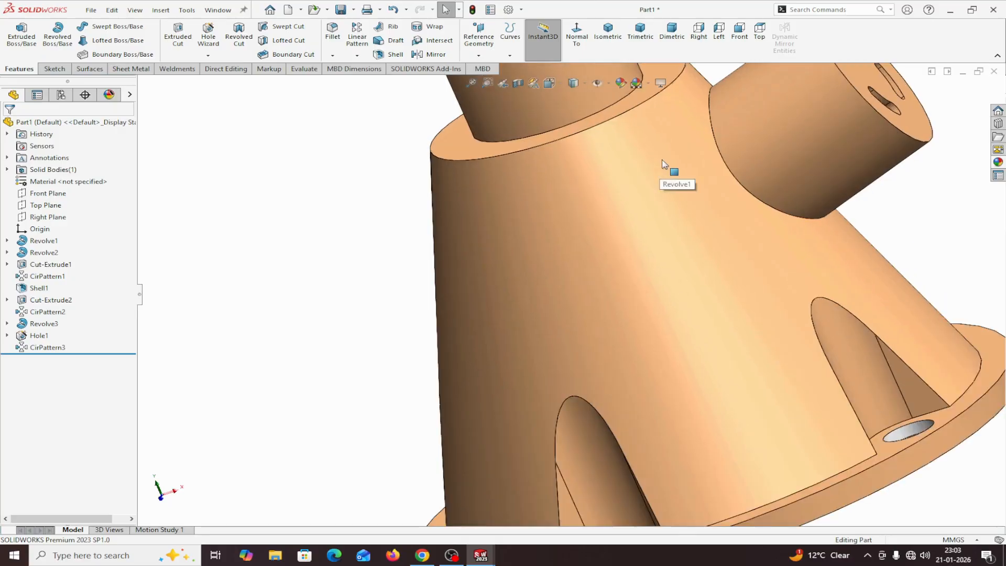
{"action": "middle_click_drag", "start_coordinate": [669, 186], "coordinate": [703, 152]}
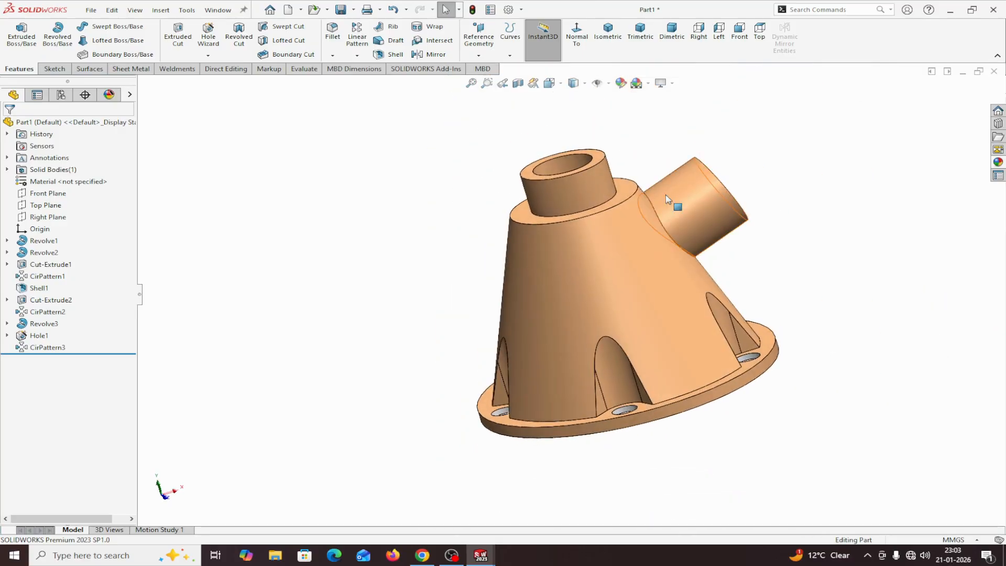
Fillet the cone's top outer edge, the neck's top outer edge and the side boss's junction with the cone at 2.5 mm radius
{"action": "left_click", "coordinate": [333, 32]}
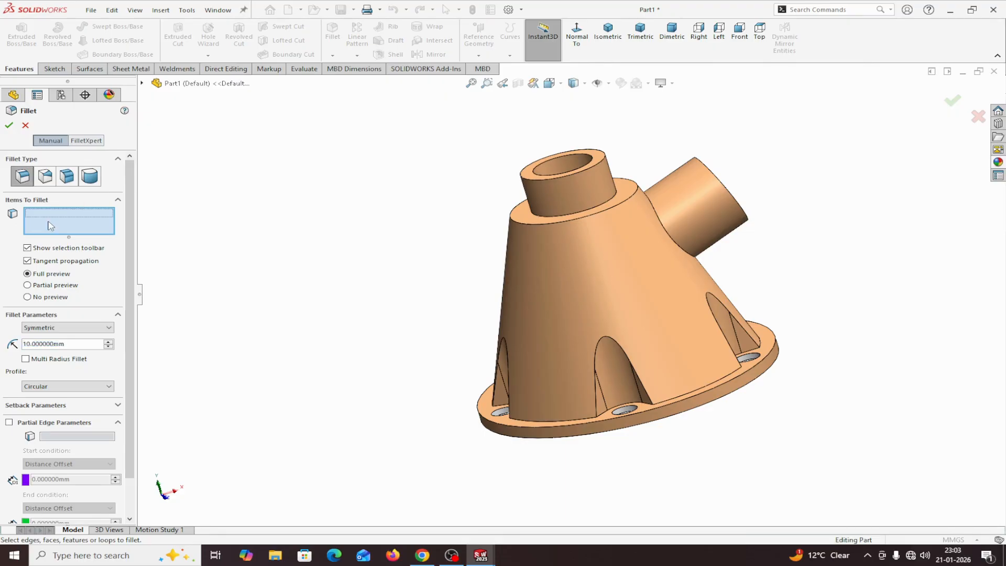
{"action": "left_click", "coordinate": [70, 346]}
{"action": "type", "text": "2"}
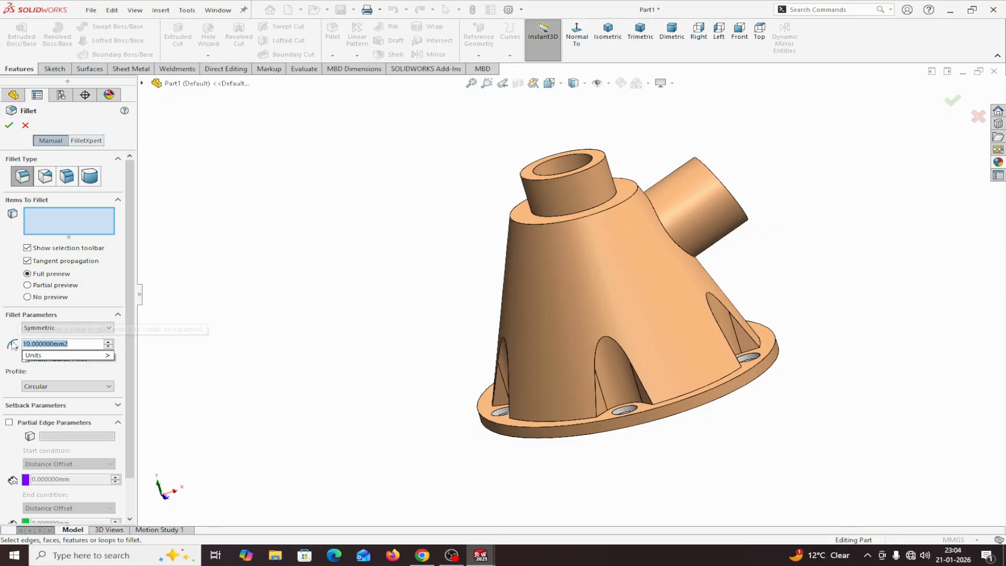
{"action": "type", "text": "2"}
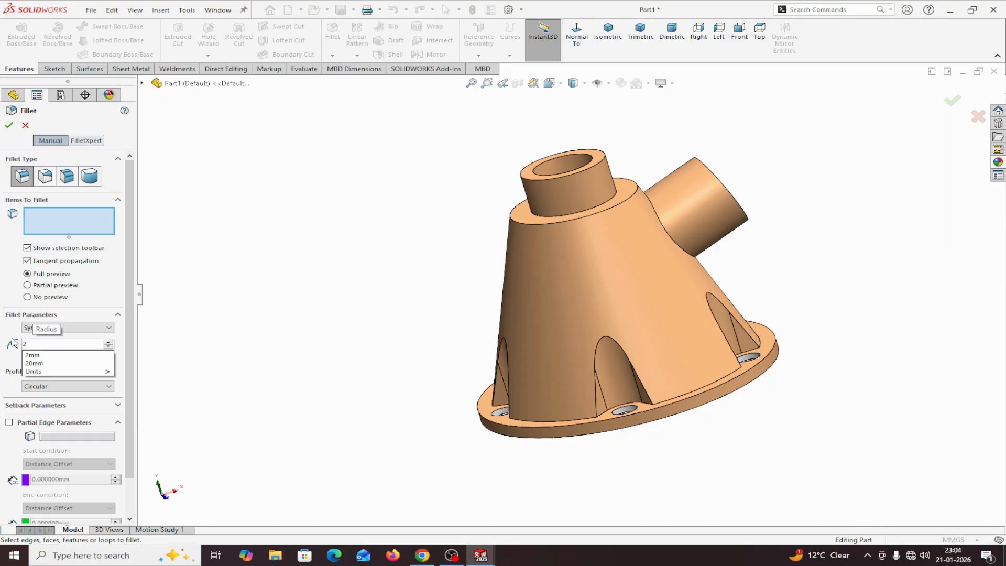
{"action": "type", "text": "."}
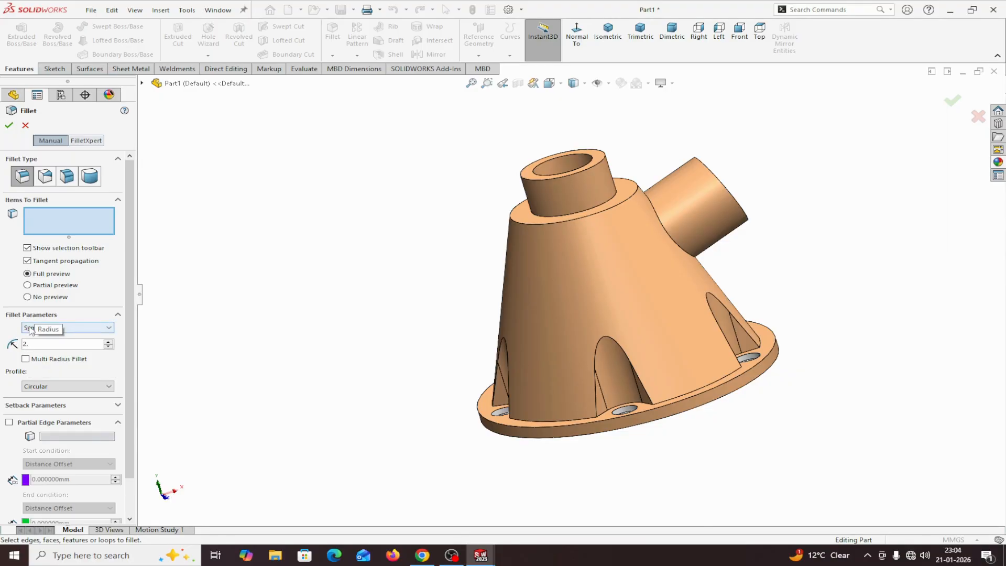
{"action": "type", "text": "5"}
{"action": "left_click", "coordinate": [235, 369]}
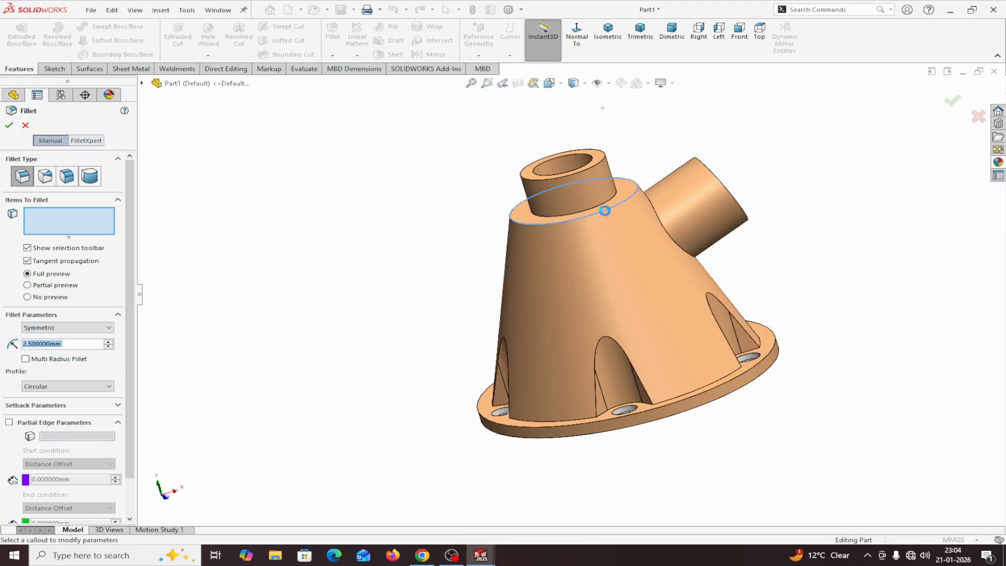
{"action": "left_click", "coordinate": [605, 210]}
{"action": "left_click", "coordinate": [580, 176]}
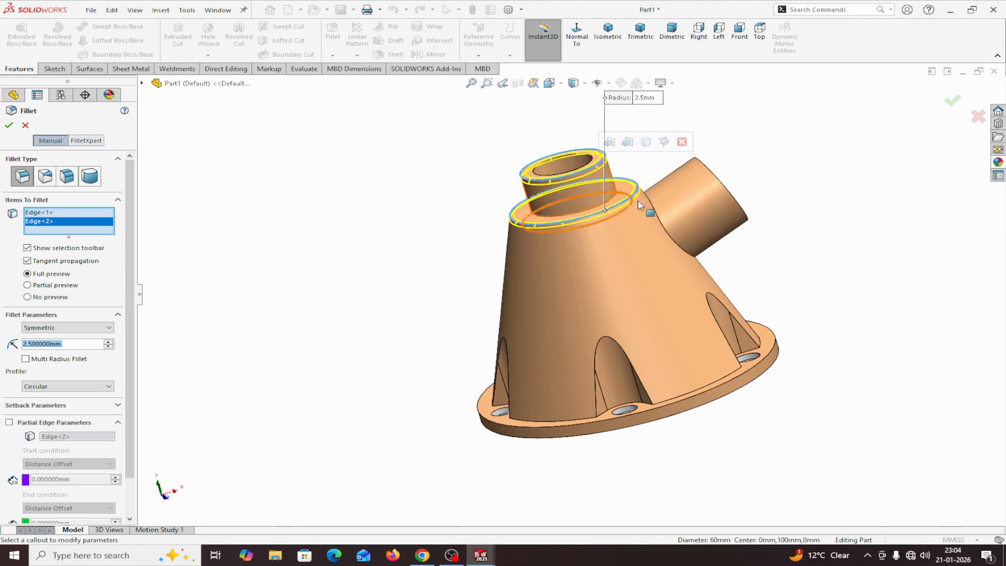
{"action": "left_click", "coordinate": [663, 233]}
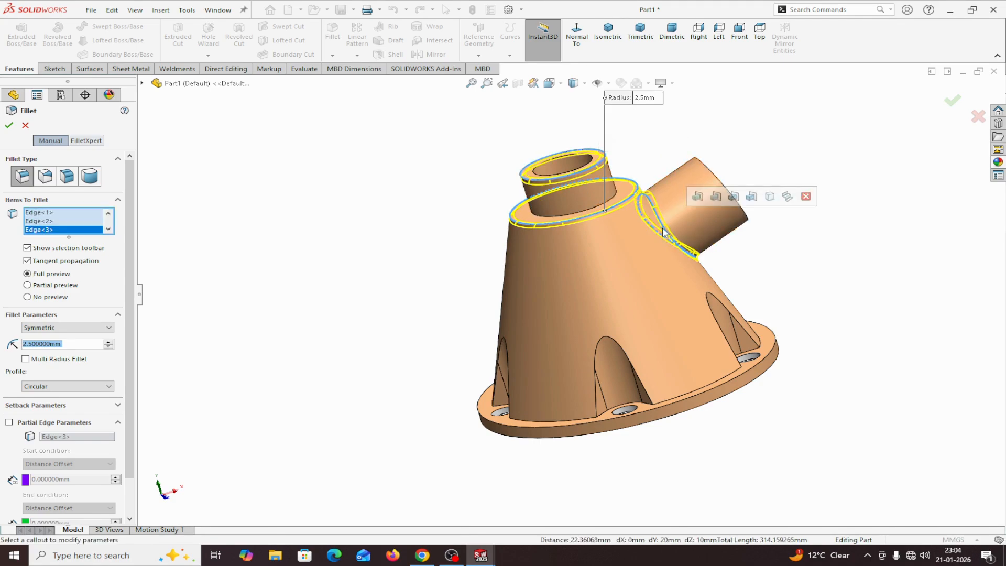
{"action": "left_click", "coordinate": [8, 125]}
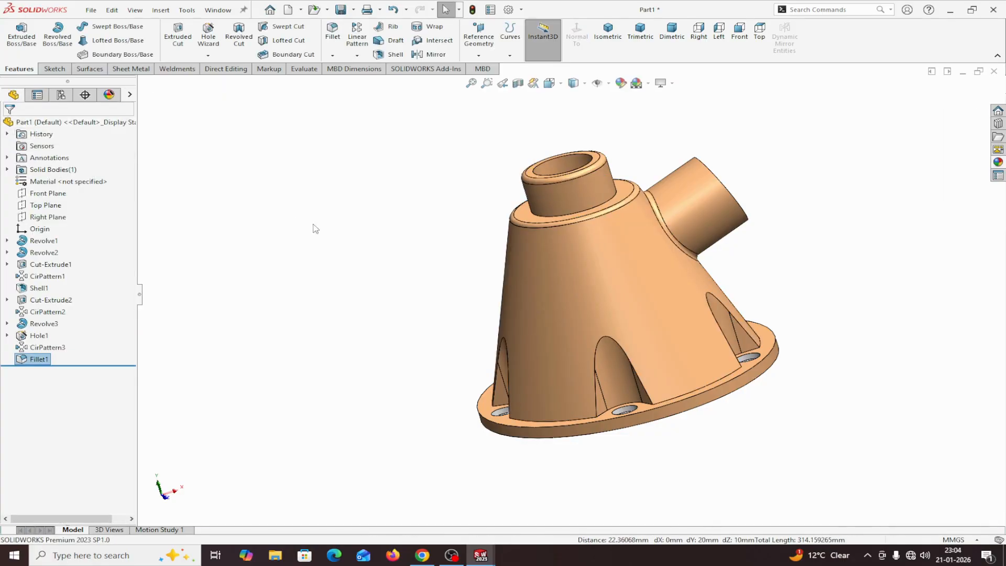
Add a 1 mm radius fillet to the base flange, selecting its bottom outer edge and its outer rim face
{"action": "middle_click_drag", "start_coordinate": [314, 225], "coordinate": [406, 127]}
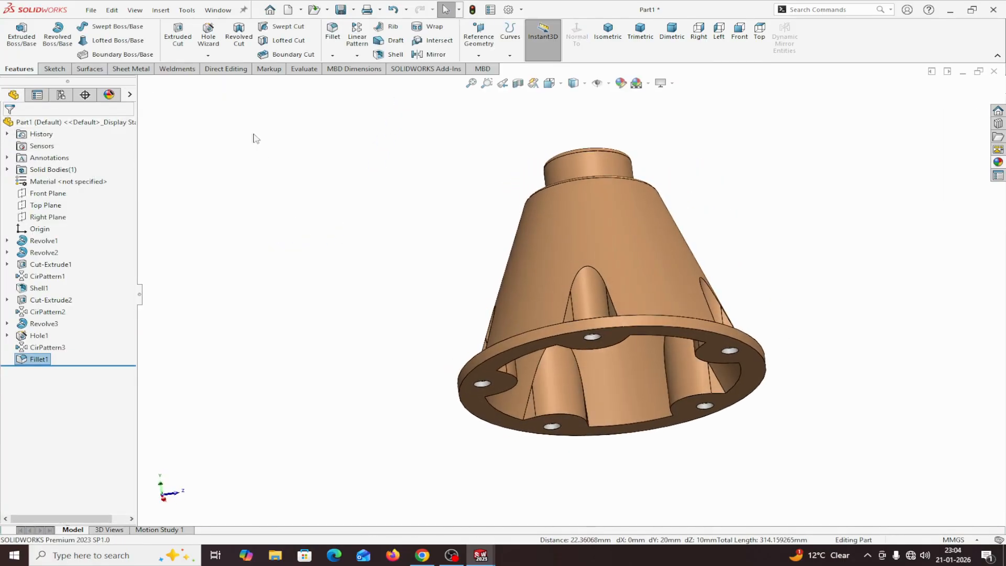
{"action": "left_click", "coordinate": [332, 38]}
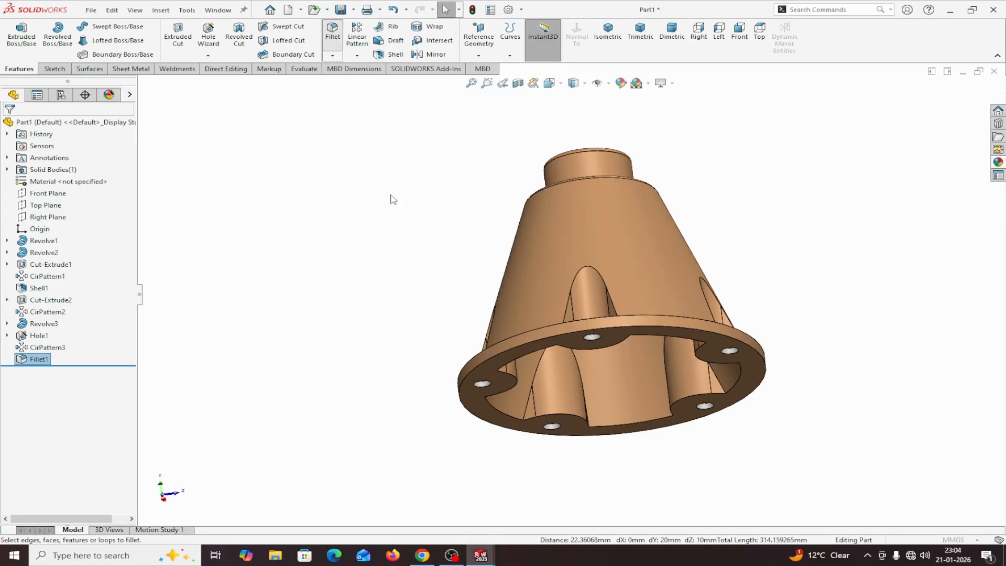
{"action": "middle_click_drag", "start_coordinate": [460, 316], "coordinate": [461, 328]}
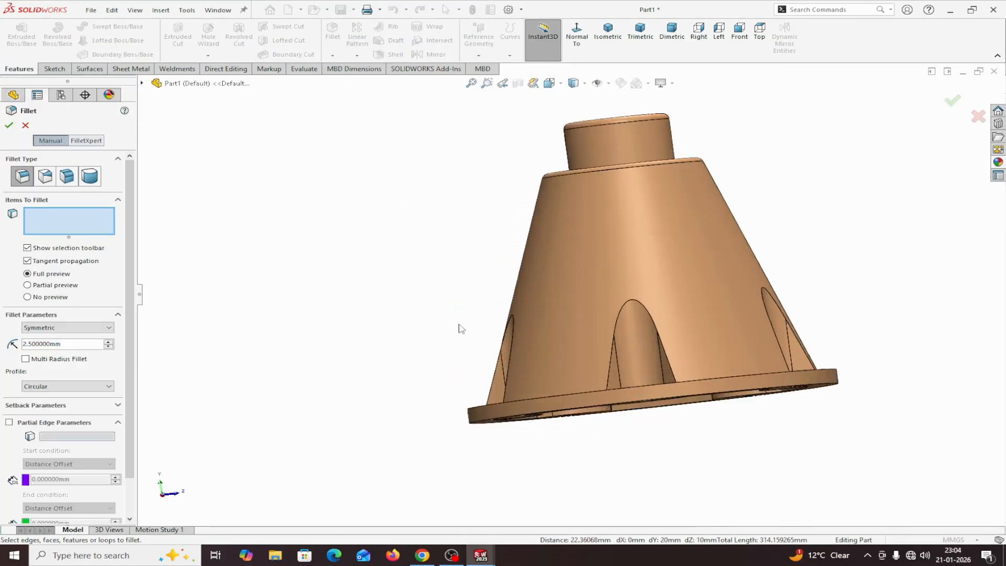
{"action": "scroll", "coordinate": [461, 329], "scroll_direction": "down", "scroll_amount": 3}
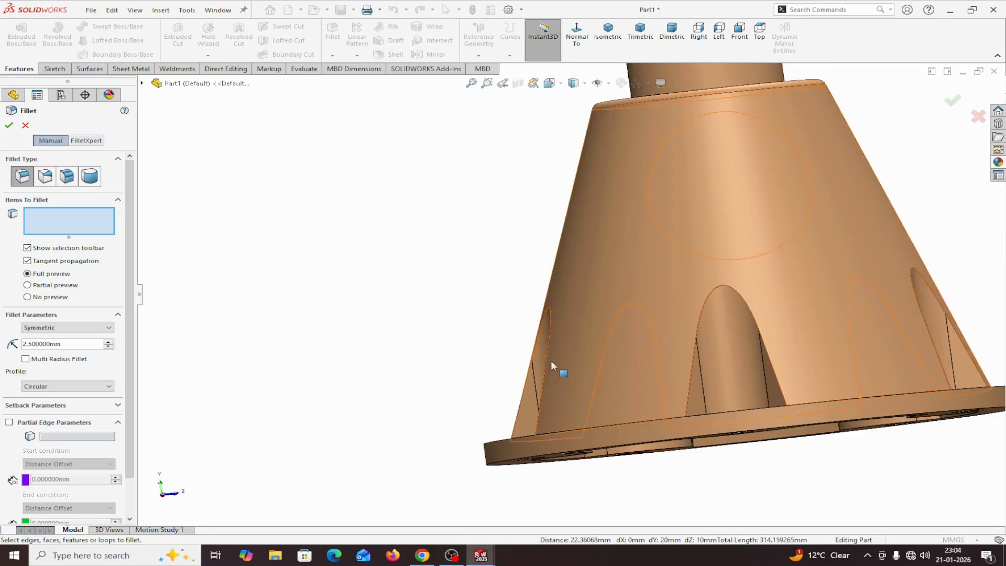
{"action": "scroll", "coordinate": [698, 465], "scroll_direction": "down", "scroll_amount": 1}
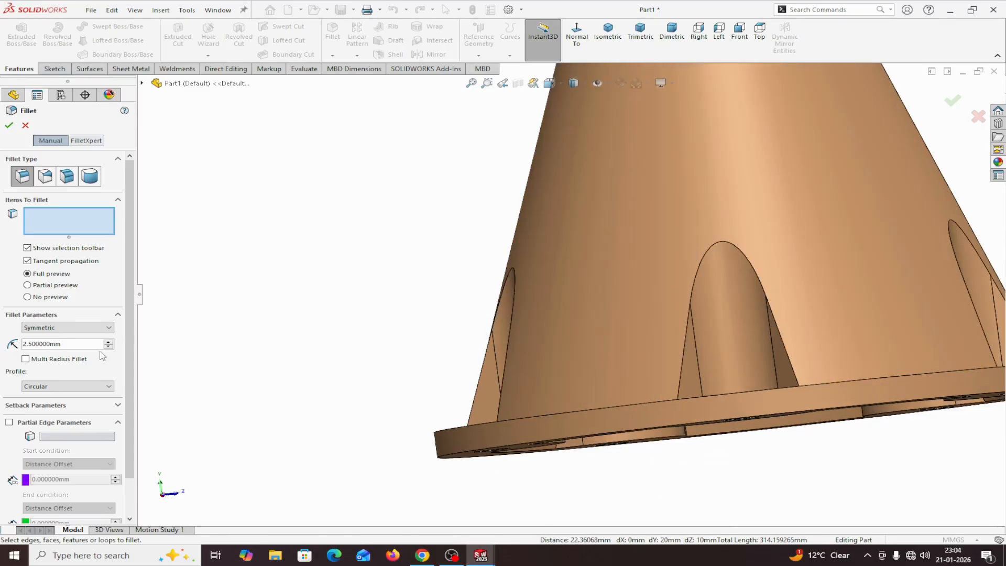
{"action": "left_click", "coordinate": [554, 438]}
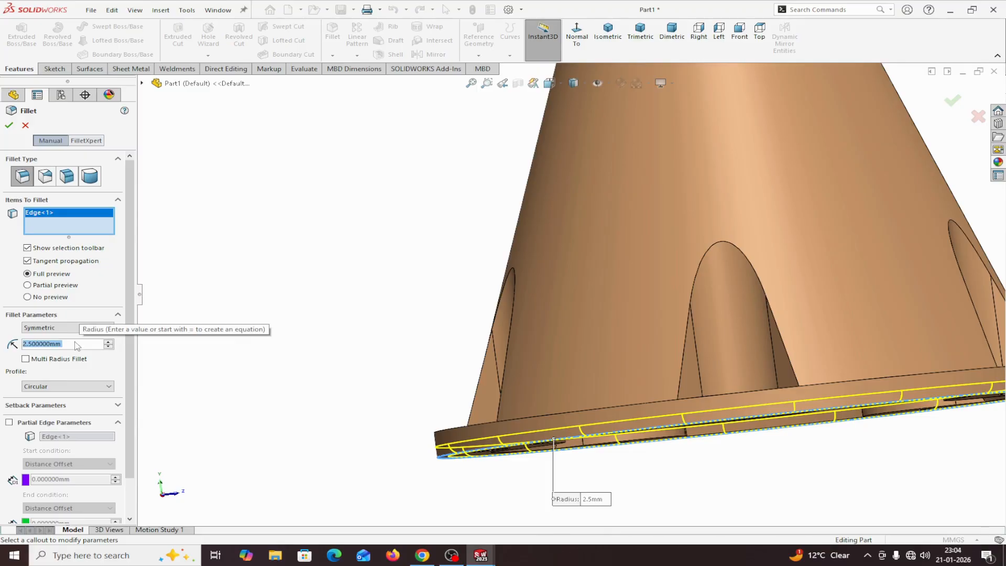
{"action": "type", "text": "1"}
{"action": "key", "text": "Return"}
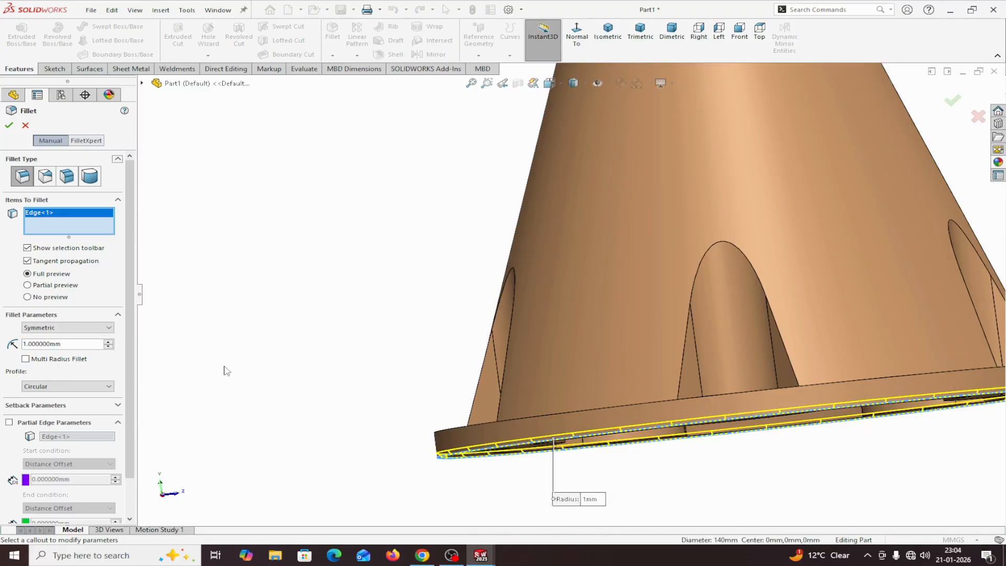
{"action": "left_click", "coordinate": [500, 420]}
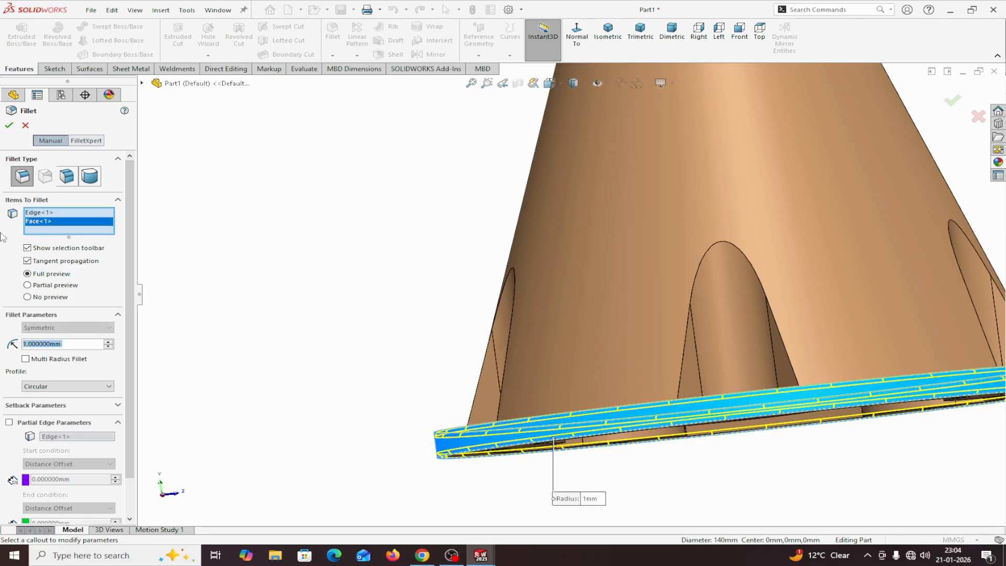
{"action": "left_click", "coordinate": [9, 127]}
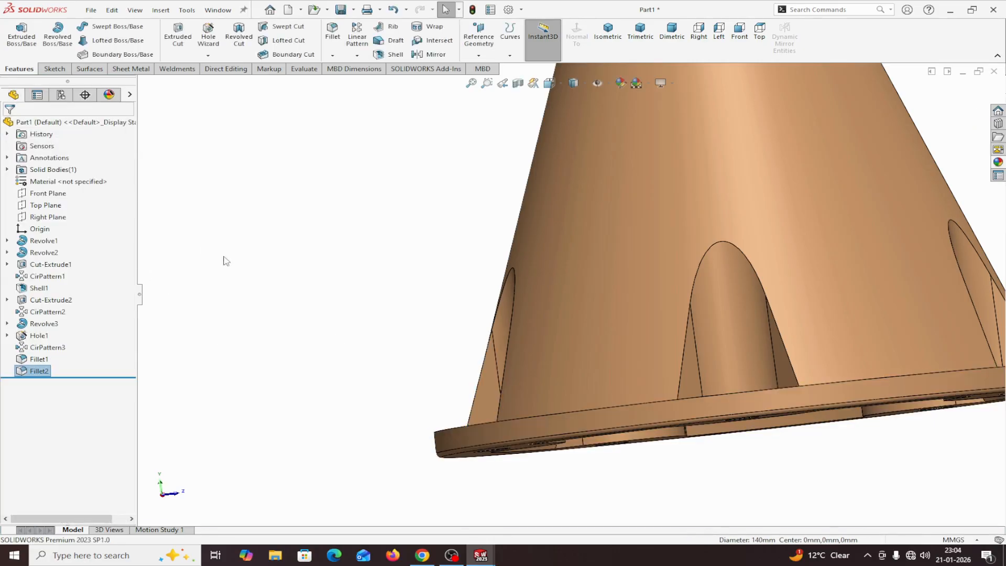
Examine the finished housing from all sides, checking the fillets, side boss slots and counterbored flange holes
{"action": "middle_click_drag", "start_coordinate": [227, 261], "coordinate": [269, 358]}
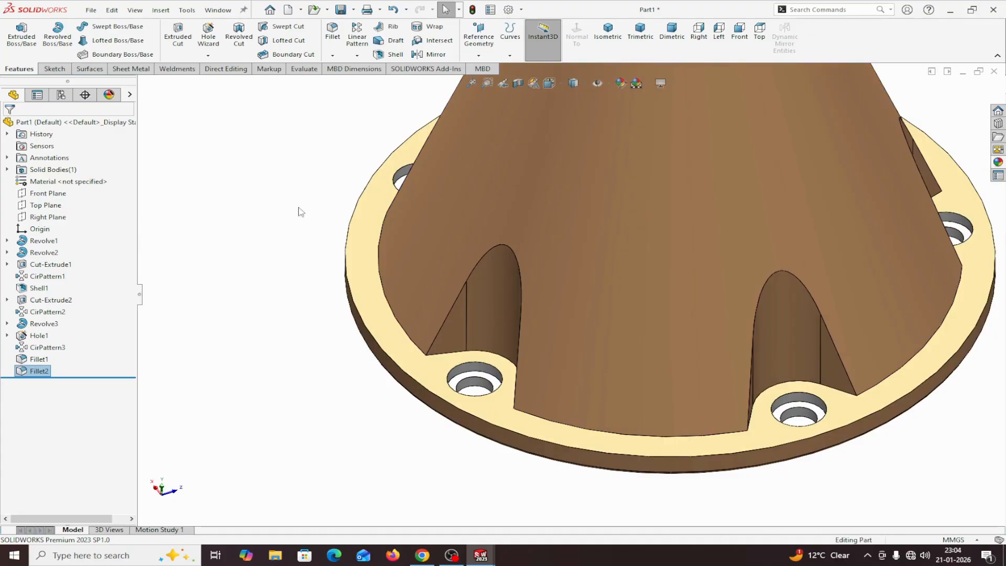
{"action": "scroll", "coordinate": [325, 275], "scroll_direction": "up", "scroll_amount": 1}
{"action": "middle_click_drag", "start_coordinate": [324, 275], "coordinate": [243, 244]}
{"action": "scroll", "coordinate": [242, 243], "scroll_direction": "up", "scroll_amount": 2}
{"action": "scroll", "coordinate": [332, 250], "scroll_direction": "up", "scroll_amount": 3}
{"action": "scroll", "coordinate": [334, 252], "scroll_direction": "up", "scroll_amount": 1}
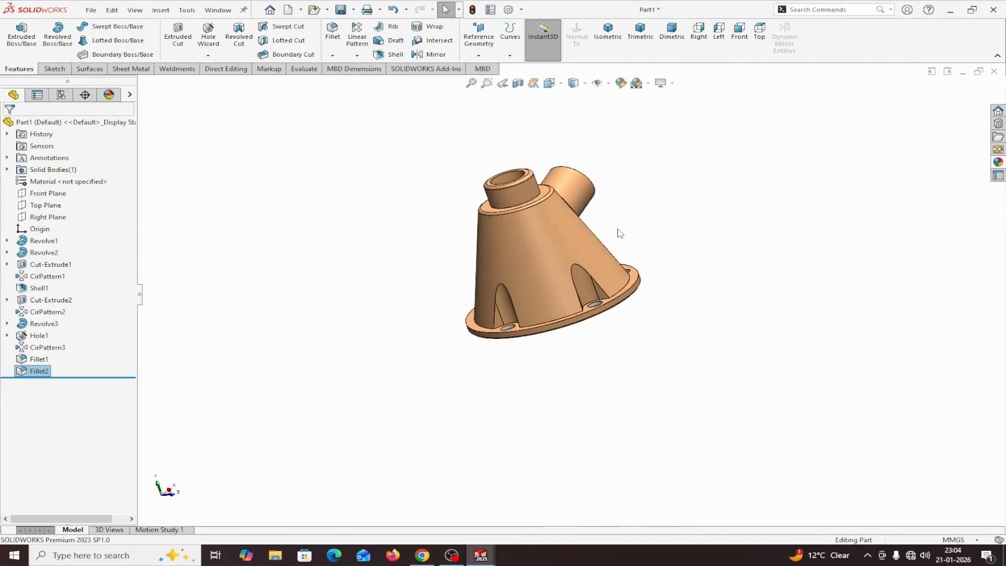
{"action": "middle_click_drag", "start_coordinate": [624, 225], "coordinate": [778, 160]}
{"action": "scroll", "coordinate": [570, 228], "scroll_direction": "down", "scroll_amount": 2}
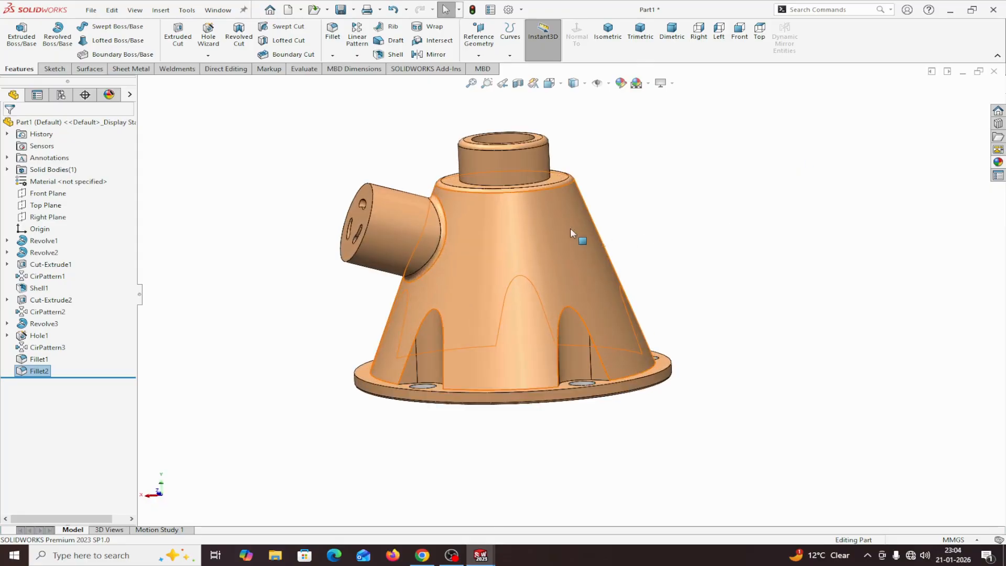
{"action": "scroll", "coordinate": [534, 227], "scroll_direction": "down", "scroll_amount": 4}
{"action": "scroll", "coordinate": [536, 228], "scroll_direction": "up", "scroll_amount": 4}
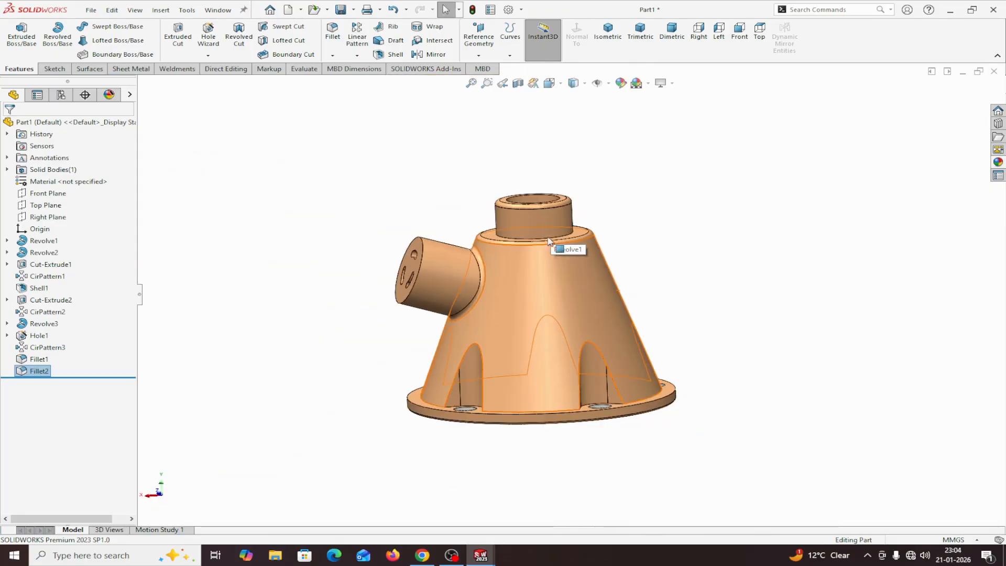
{"action": "middle_click_drag", "start_coordinate": [674, 242], "coordinate": [359, 340]}
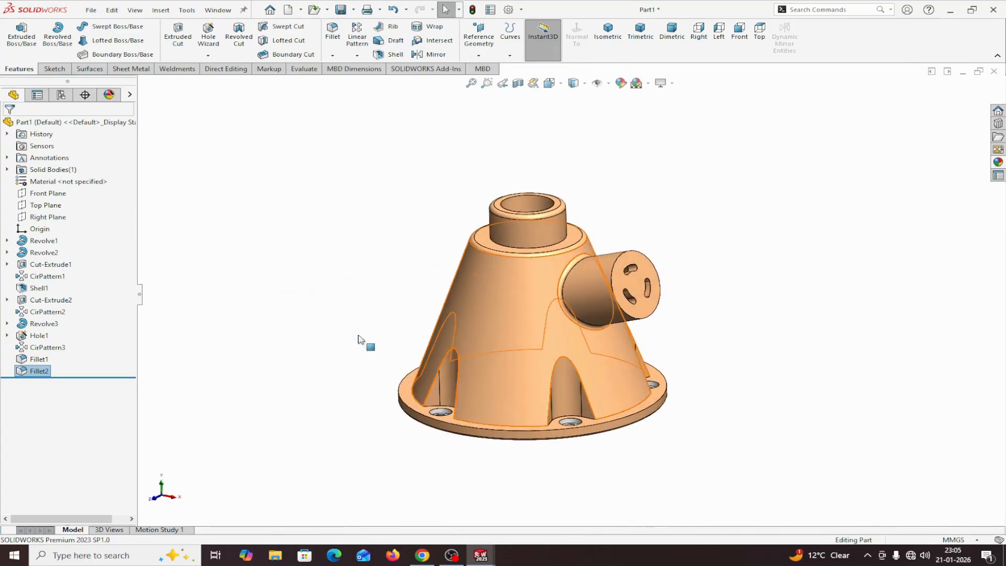
{"action": "mouse_move", "coordinate": [705, 330]}
{"action": "middle_mouse_down"}
{"action": "mouse_move", "coordinate": [691, 317]}
{"action": "mouse_move", "coordinate": [707, 318]}
{"action": "middle_mouse_up"}
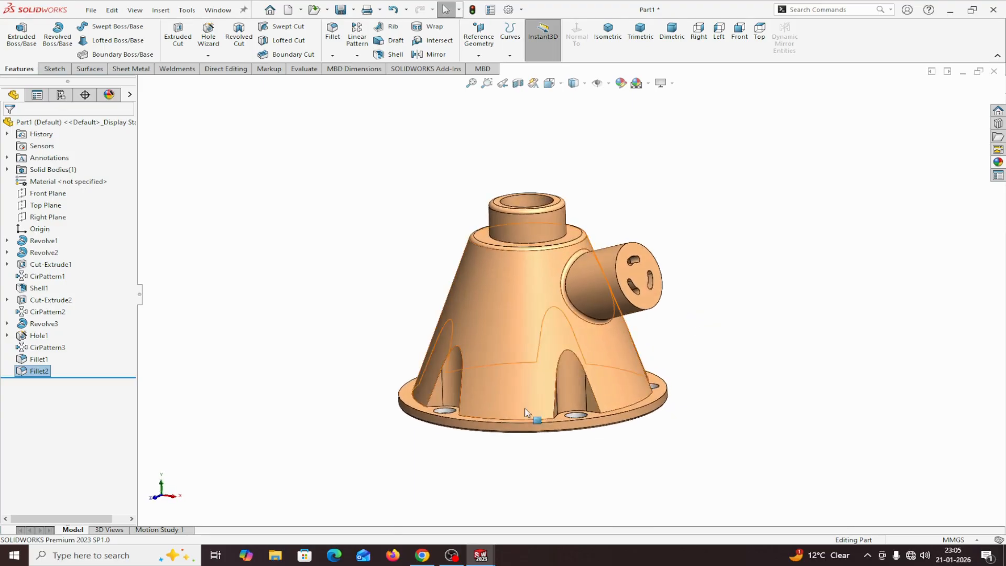
{"action": "middle_click_drag", "start_coordinate": [477, 451], "coordinate": [210, 275]}
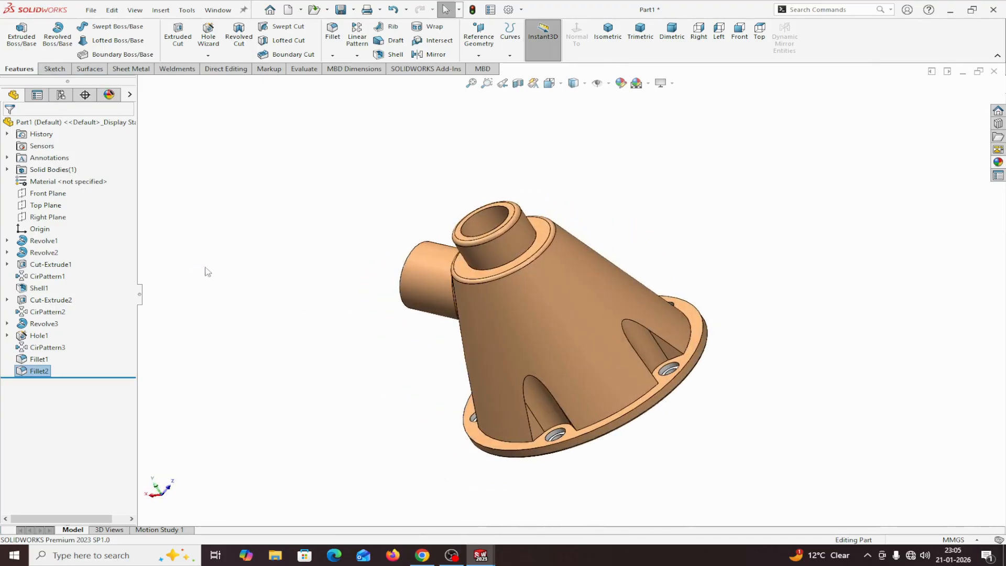
{"action": "middle_click_drag", "start_coordinate": [312, 311], "coordinate": [341, 270]}
{"action": "middle_click_drag", "start_coordinate": [714, 386], "coordinate": [795, 340]}
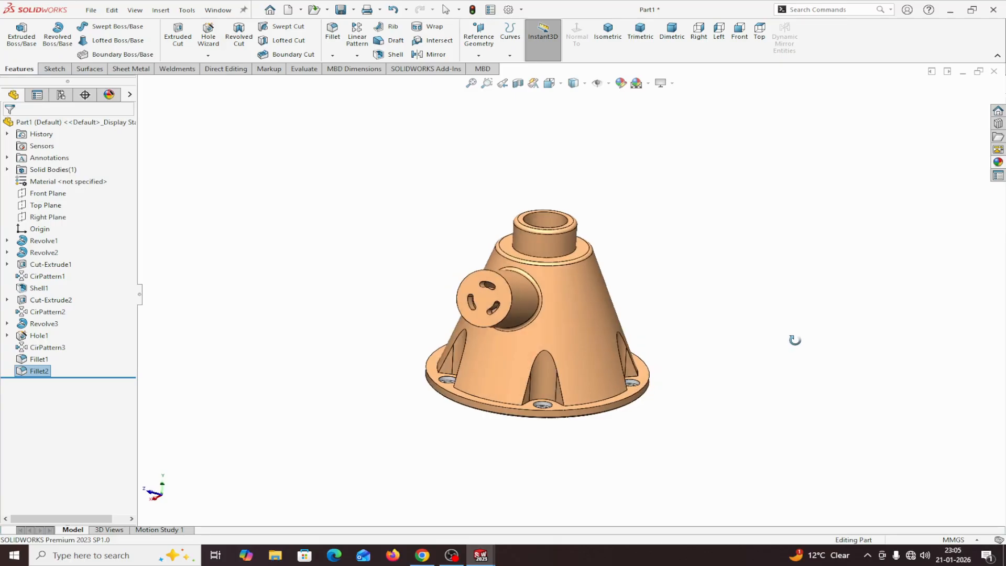